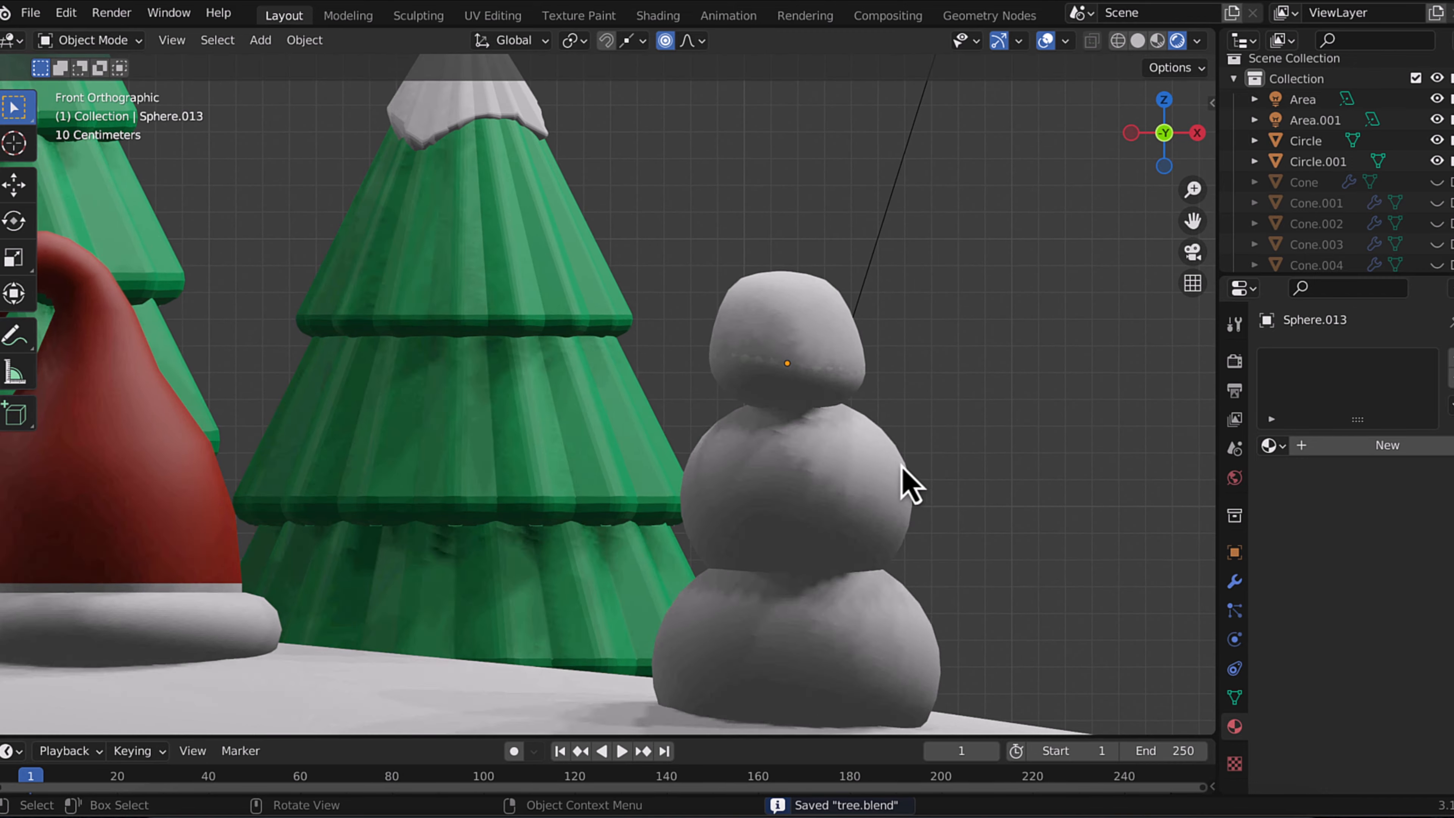
{"action": "left_click", "coordinate": [813, 335]}
{"action": "scroll", "coordinate": [813, 335], "scroll_direction": "down", "scroll_amount": 4}
{"action": "scroll", "coordinate": [964, 370], "scroll_direction": "left", "scroll_amount": 5}
{"action": "scroll", "coordinate": [964, 370], "scroll_direction": "right", "scroll_amount": 8, "text": "shift"}
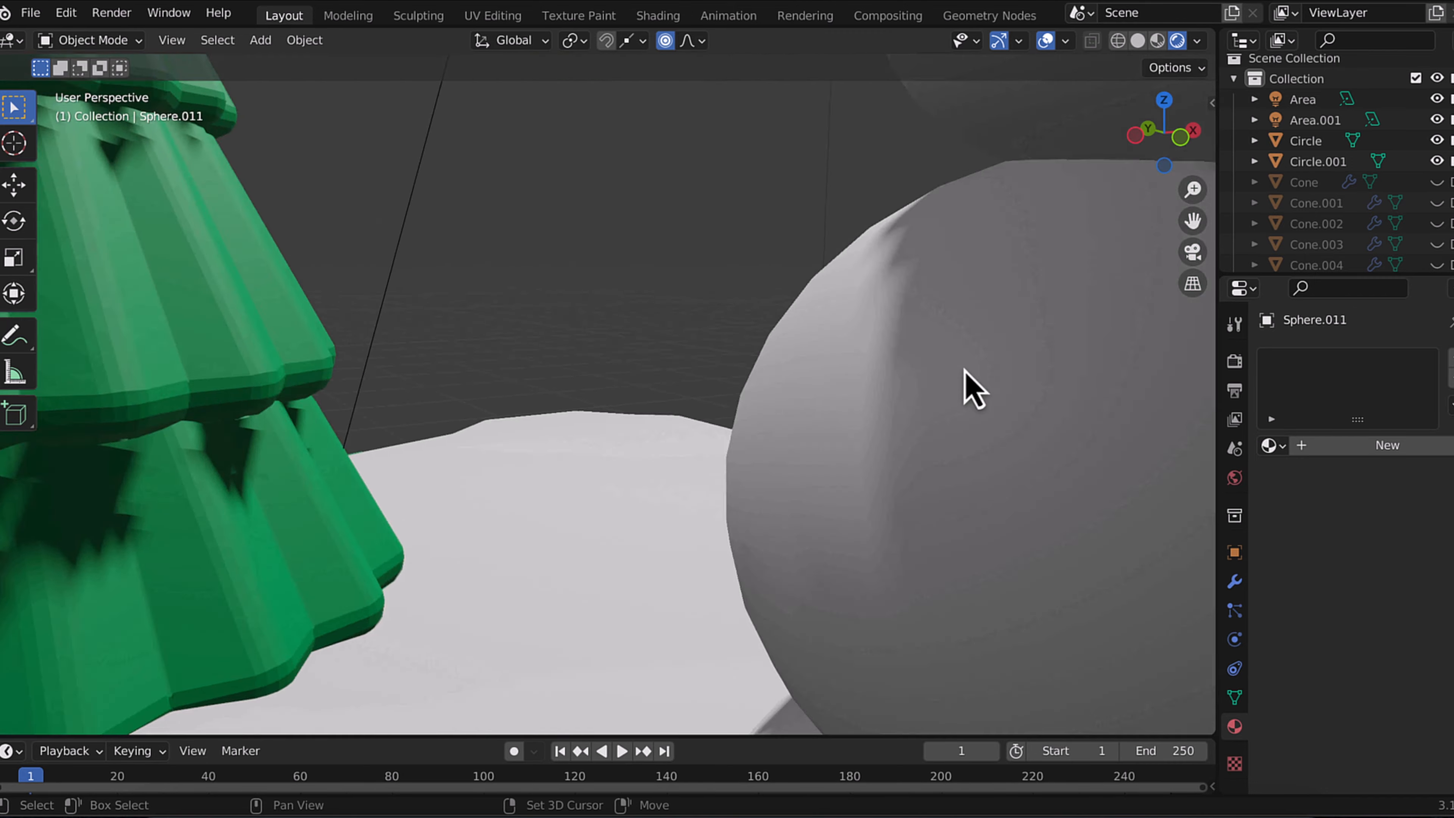
{"action": "scroll", "coordinate": [964, 370], "scroll_direction": "down", "scroll_amount": 4}
{"action": "key", "text": "KP_1"}
{"action": "scroll", "coordinate": [584, 399], "scroll_direction": "up", "scroll_amount": 6}
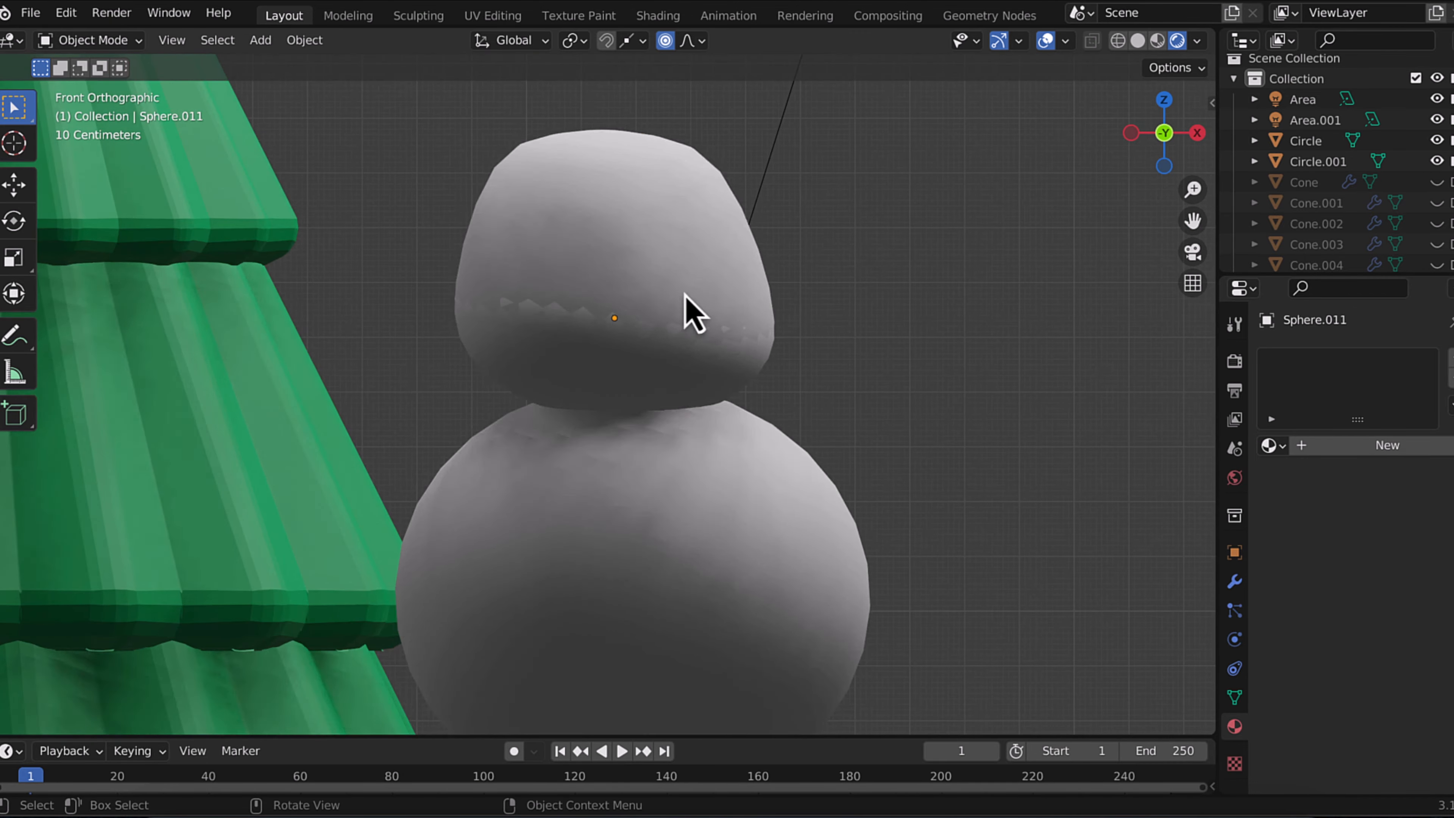
Add a UV sphere to the scene and turn off proportional editing.
{"action": "scroll", "coordinate": [710, 438], "scroll_direction": "down", "scroll_amount": 5}
{"action": "left_click", "coordinate": [261, 39]}
{"action": "left_click", "coordinate": [503, 128]}
{"action": "key", "text": "g"}
{"action": "key", "text": "z"}
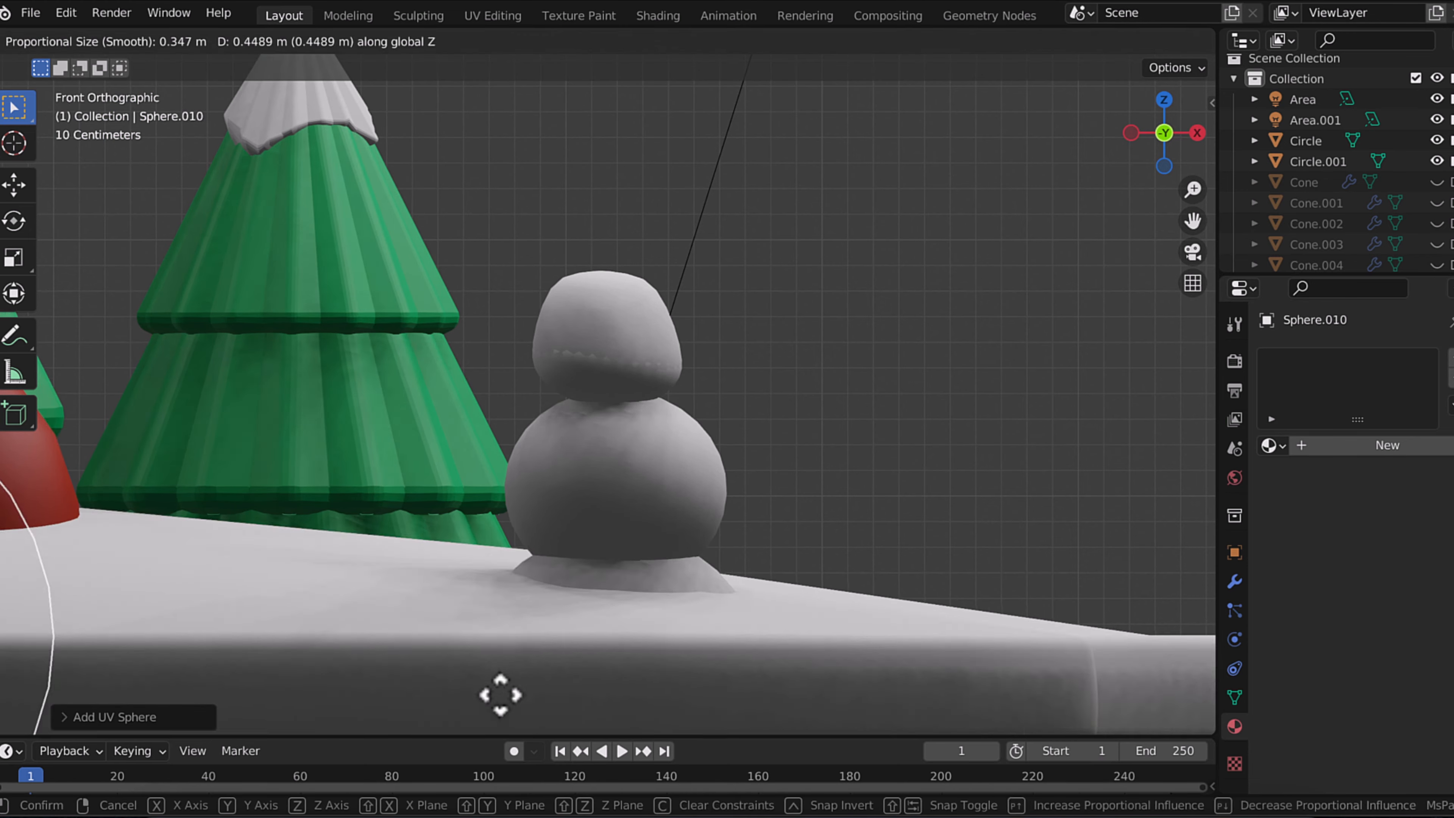
{"action": "key", "text": "Escape"}
{"action": "left_click", "coordinate": [665, 41]}
Raise the new sphere above the snow along Z and move it along X to the free side of the snowman.
{"action": "scroll", "coordinate": [282, 481], "scroll_direction": "down", "scroll_amount": 5}
{"action": "key", "text": "KP_1"}
{"action": "key", "text": "g"}
{"action": "key", "text": "z"}
{"action": "left_click", "coordinate": [276, 364]}
{"action": "key", "text": "g"}
{"action": "key", "text": "x"}
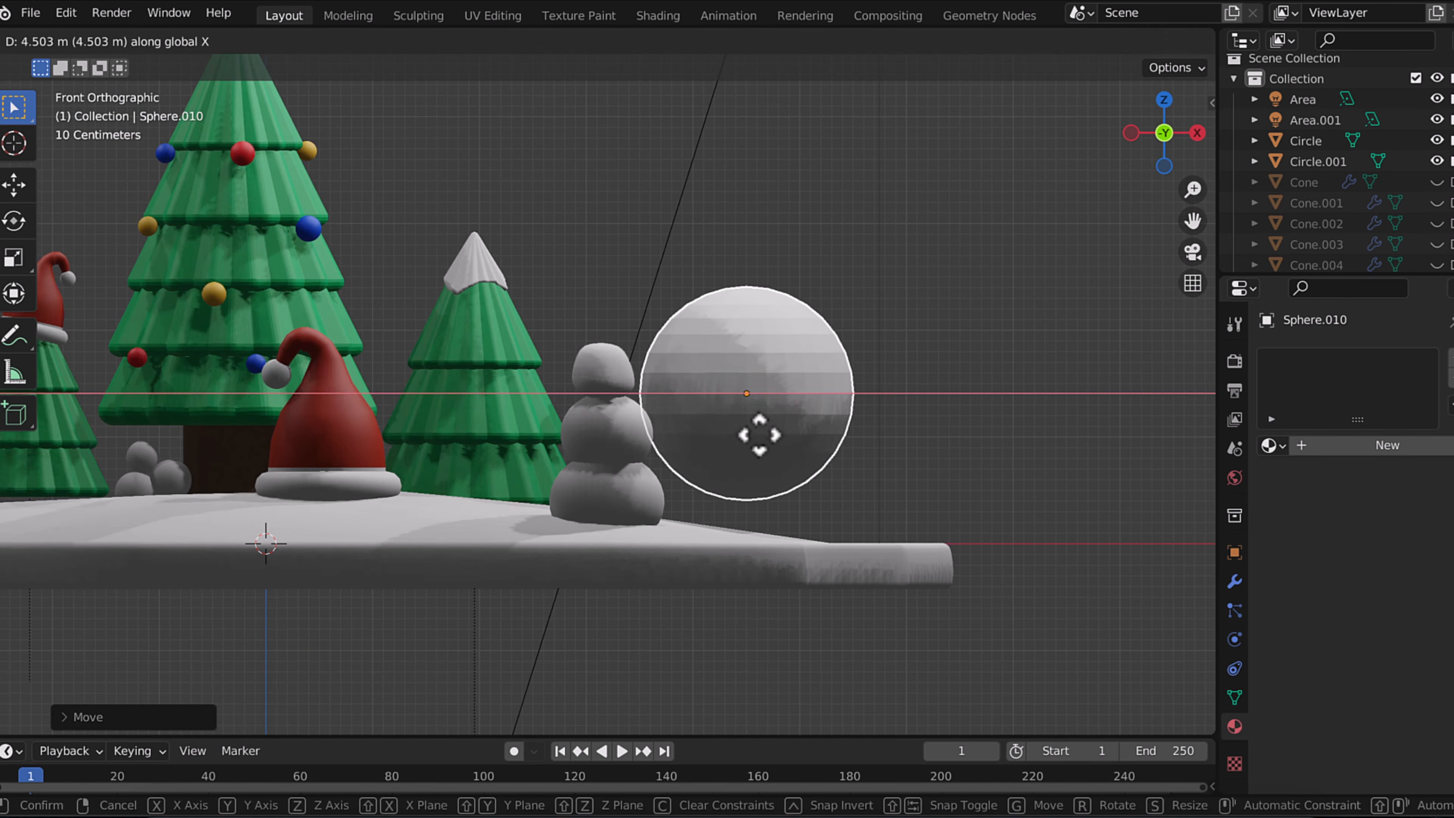
{"action": "left_click", "coordinate": [798, 431]}
Scale the sphere down to a small ball and move it along Y toward the front of the scene.
{"action": "key", "text": "s"}
{"action": "left_click", "coordinate": [792, 393]}
{"action": "middle_click_drag", "start_coordinate": [792, 393], "coordinate": [794, 399]}
{"action": "key", "text": "g"}
{"action": "key", "text": "y"}
{"action": "left_click", "coordinate": [789, 587]}
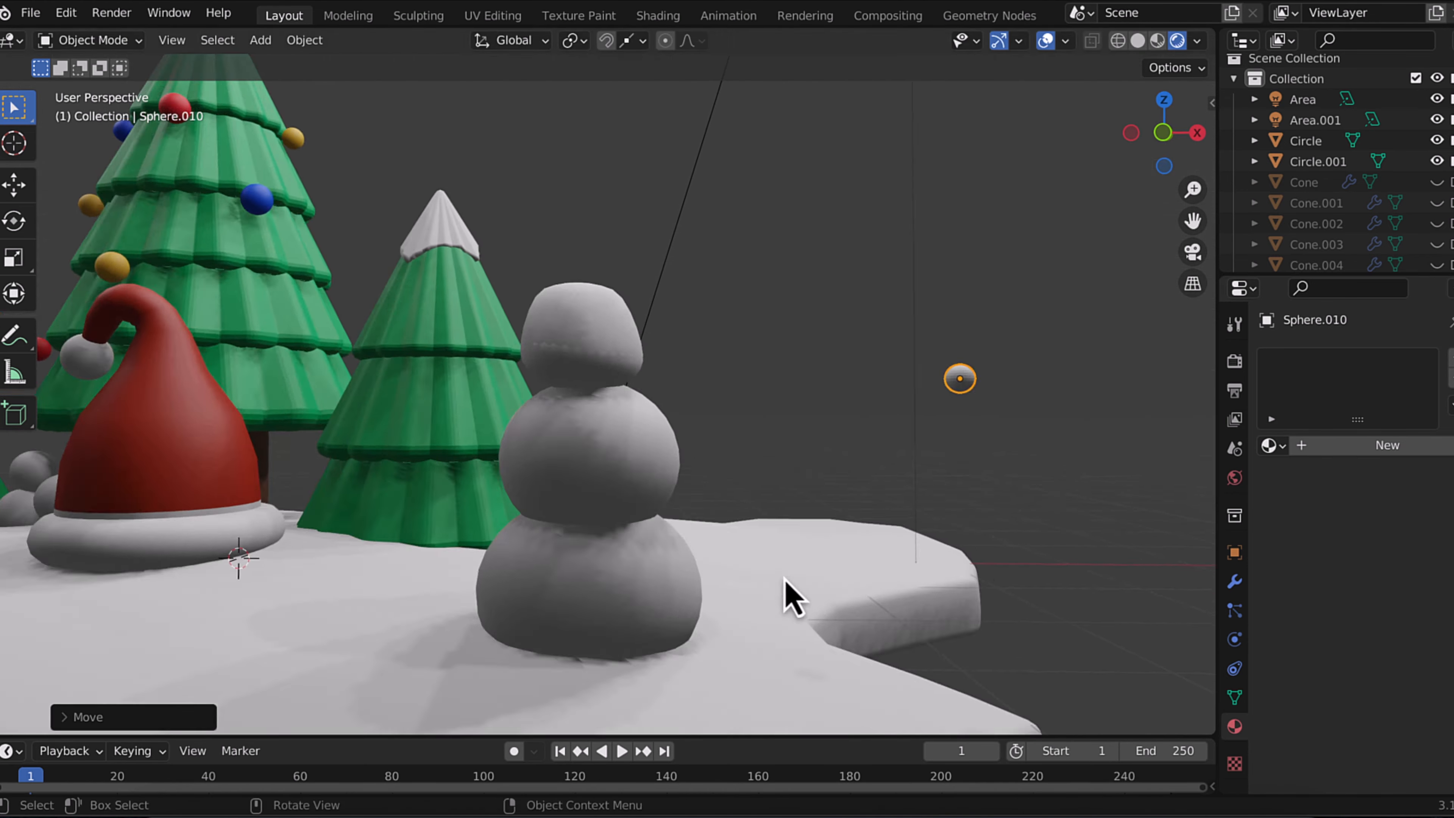
Give the small ball a new material with a near-black base color.
{"action": "scroll", "coordinate": [787, 584], "scroll_direction": "up", "scroll_amount": 2}
{"action": "left_click", "coordinate": [1388, 445]}
{"action": "left_click", "coordinate": [1389, 664]}
{"action": "left_click", "coordinate": [1422, 488]}
Shrink the black ball and place it on the snowman's head as the first eye.
{"action": "key", "text": "s"}
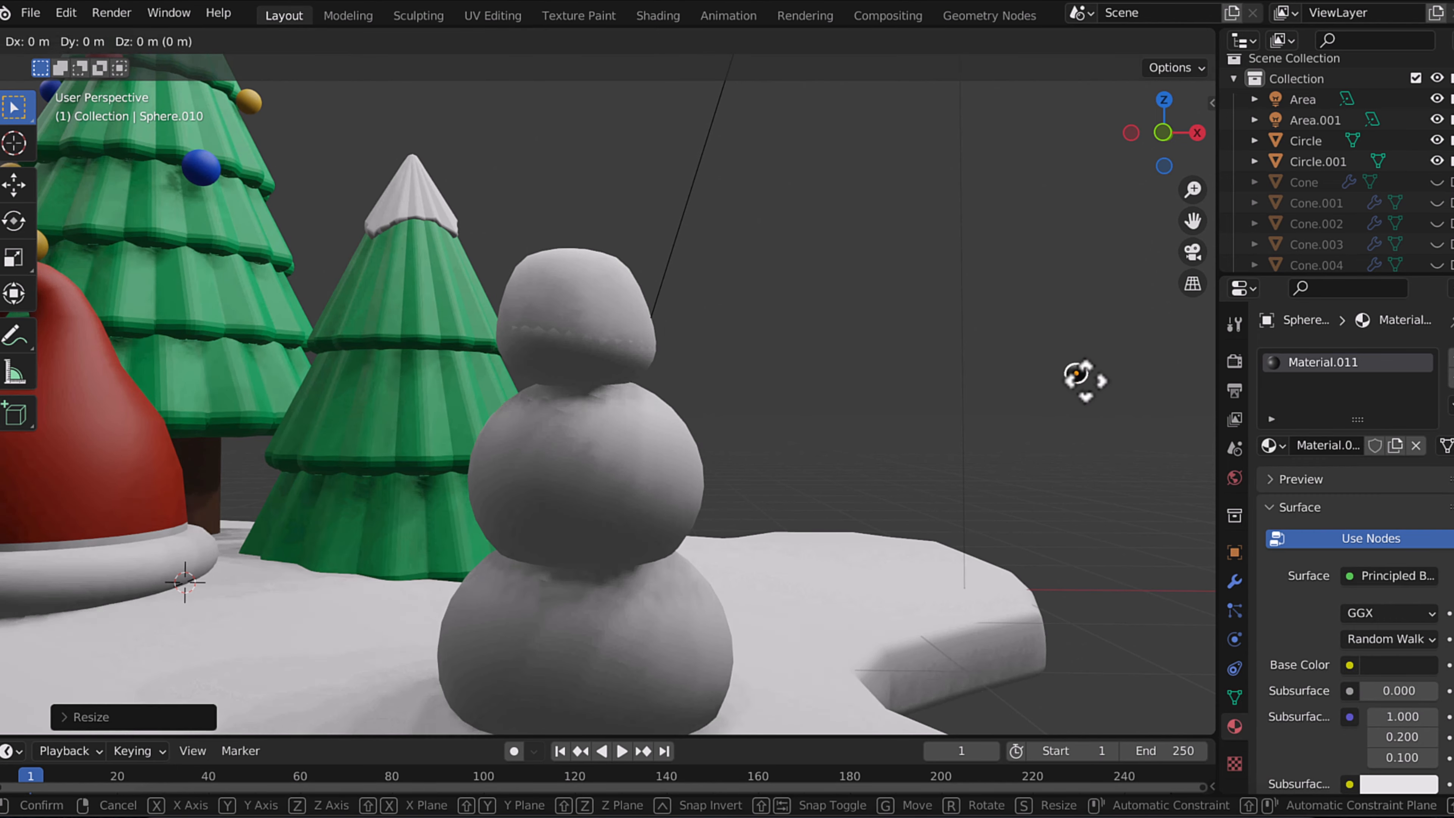
{"action": "left_click", "coordinate": [397, 244]}
{"action": "middle_click_drag", "start_coordinate": [499, 338], "coordinate": [509, 347]}
{"action": "scroll", "coordinate": [508, 347], "scroll_direction": "up", "scroll_amount": 3}
{"action": "key", "text": "g"}
{"action": "key", "text": "y"}
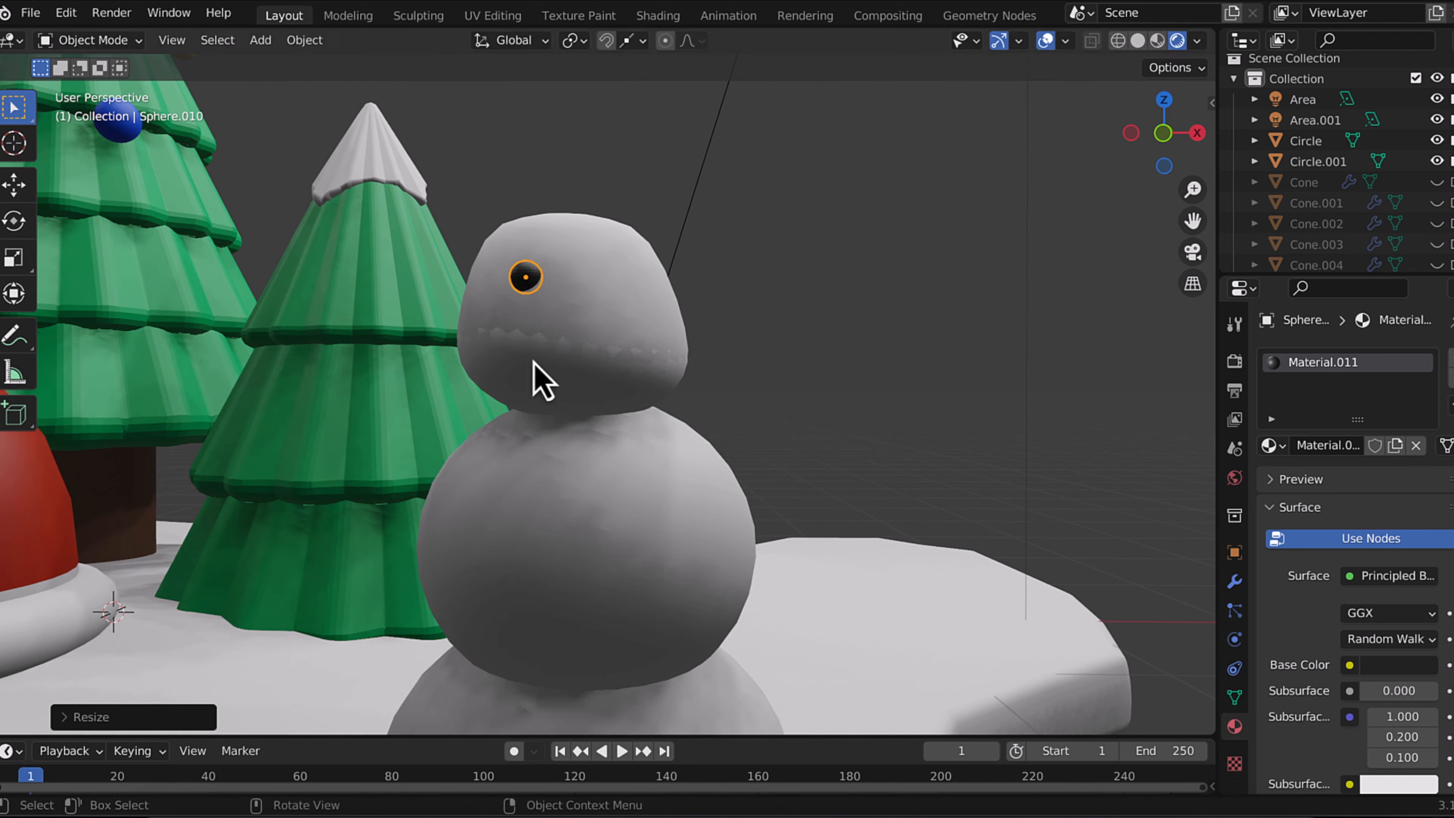
Duplicate the eye to the other side of the snowman's face and save the file.
{"action": "middle_click_drag", "start_coordinate": [522, 358], "coordinate": [739, 391]}
{"action": "left_click", "coordinate": [738, 391]}
{"action": "key", "text": "super+s"}
{"action": "scroll", "coordinate": [722, 383], "scroll_direction": "up", "scroll_amount": 6}
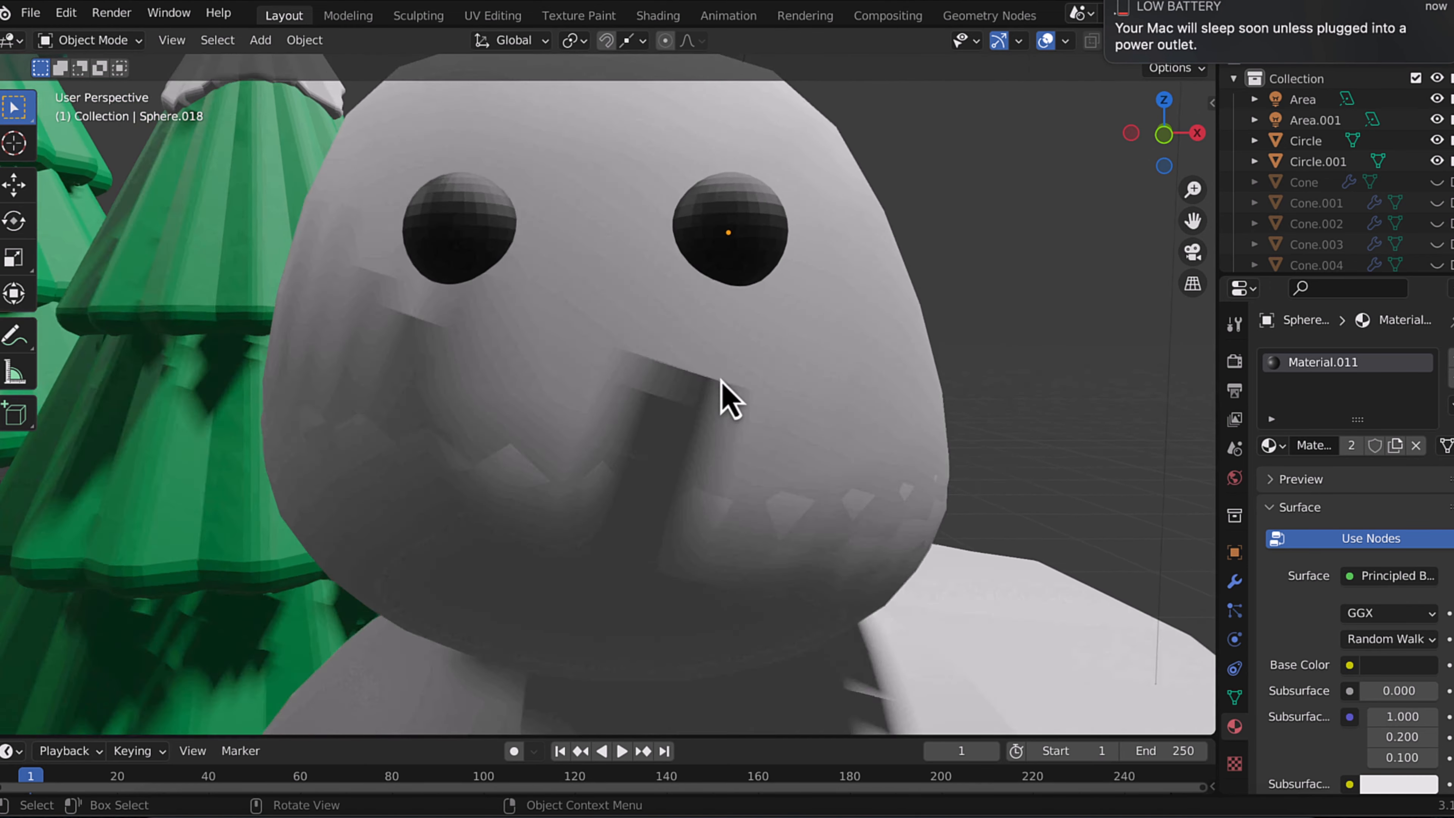
Select both of the snowman's eyes and shade them smooth.
{"action": "scroll", "coordinate": [721, 382], "scroll_direction": "down", "scroll_amount": 1}
{"action": "left_click", "coordinate": [716, 254]}
{"action": "left_click", "coordinate": [500, 253], "text": "shift"}
{"action": "right_click", "coordinate": [500, 253]}
{"action": "left_click", "coordinate": [500, 267]}
{"action": "left_click", "coordinate": [500, 269]}
Duplicate an eye, scale the copy down and place it as the first ball at one end of the mouth.
{"action": "left_click", "coordinate": [499, 268]}
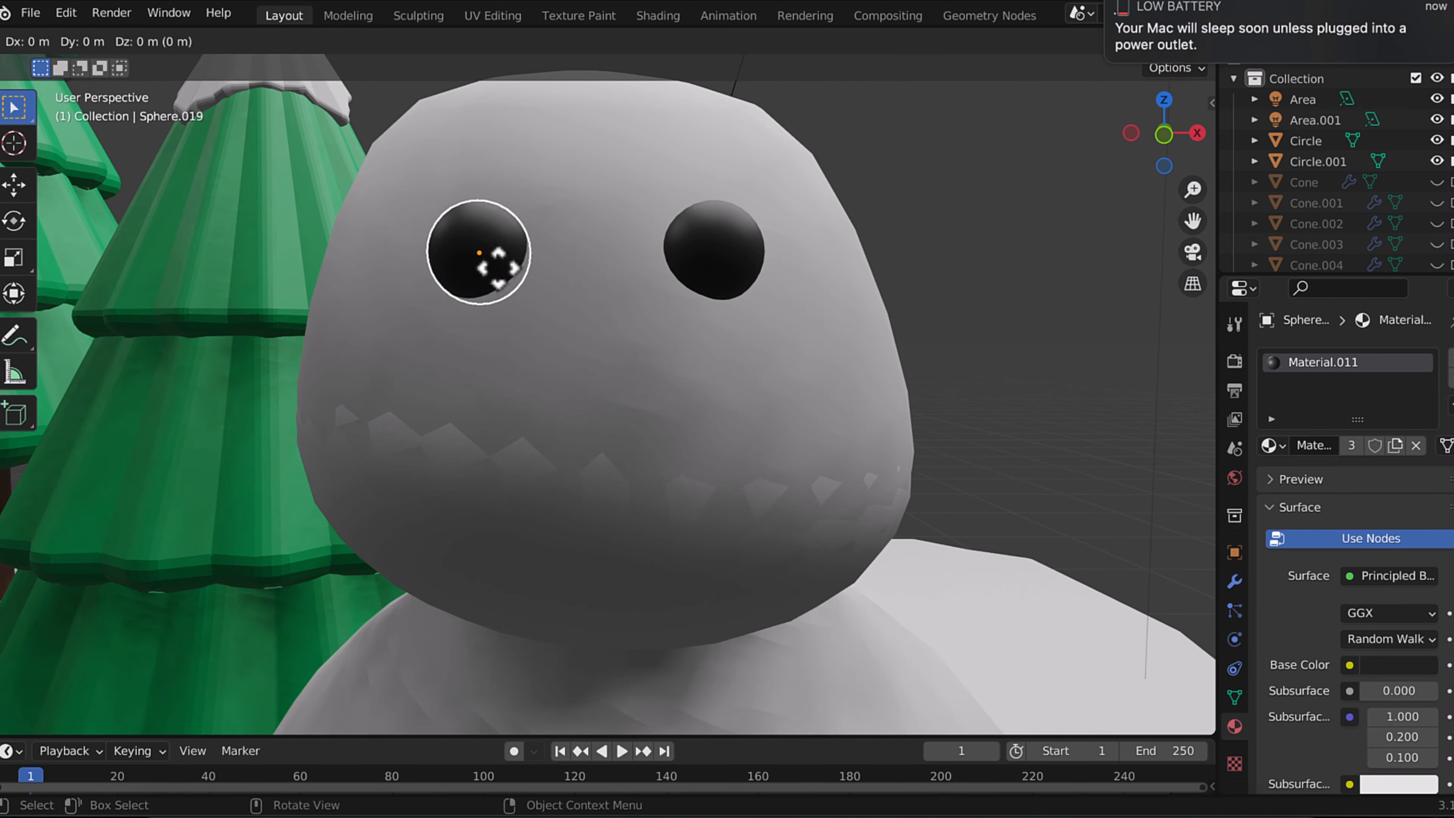
{"action": "key", "text": "x"}
{"action": "key", "text": "g"}
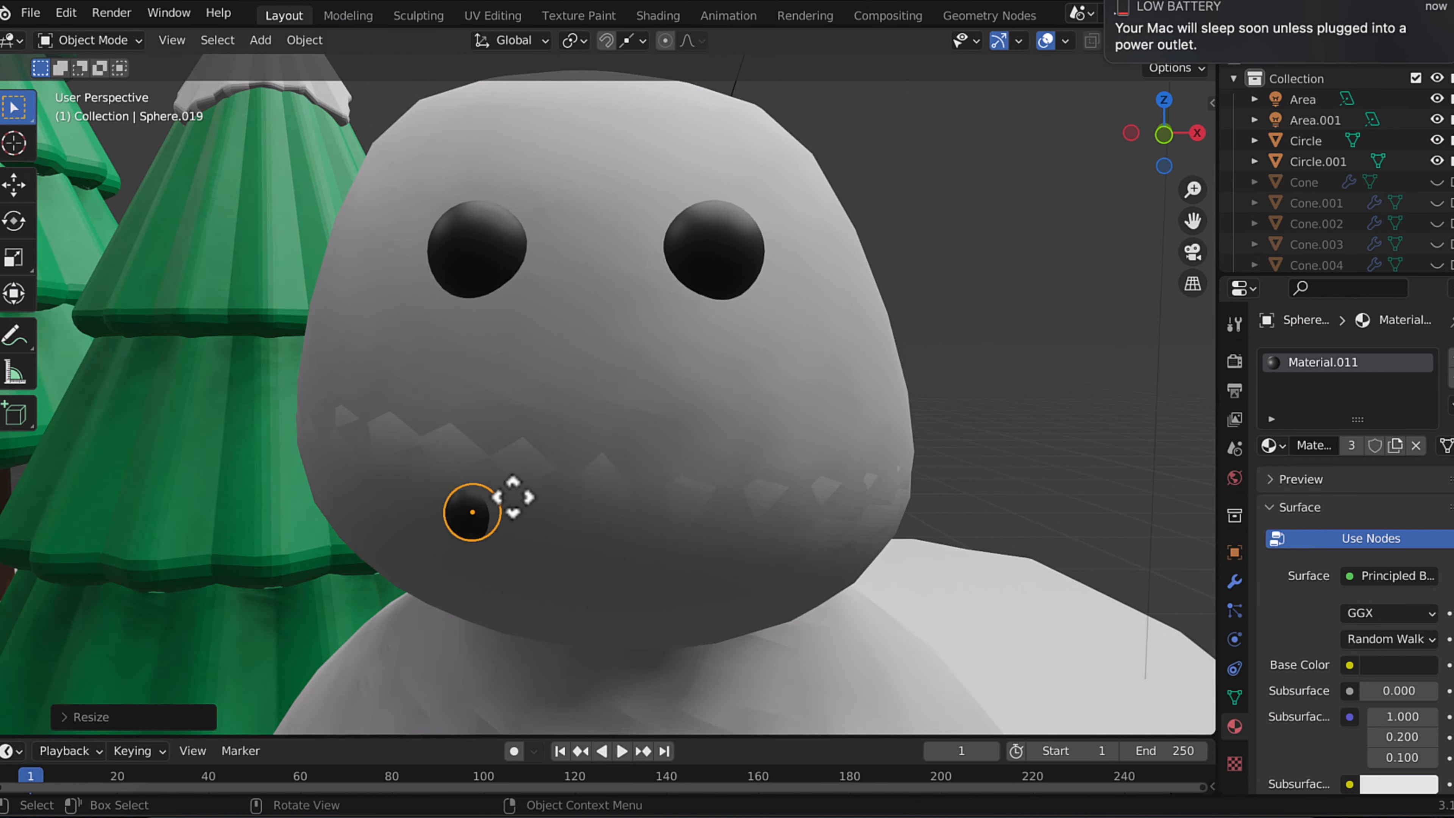
{"action": "key", "text": "y"}
{"action": "left_click", "coordinate": [537, 530]}
{"action": "key", "text": "g"}
{"action": "left_click", "coordinate": [507, 504]}
Duplicate the mouth ball five times along an upward curve to form a six-ball smile, and save the file.
{"action": "key", "text": "shift+d"}
{"action": "left_click", "coordinate": [562, 525]}
{"action": "key", "text": "g"}
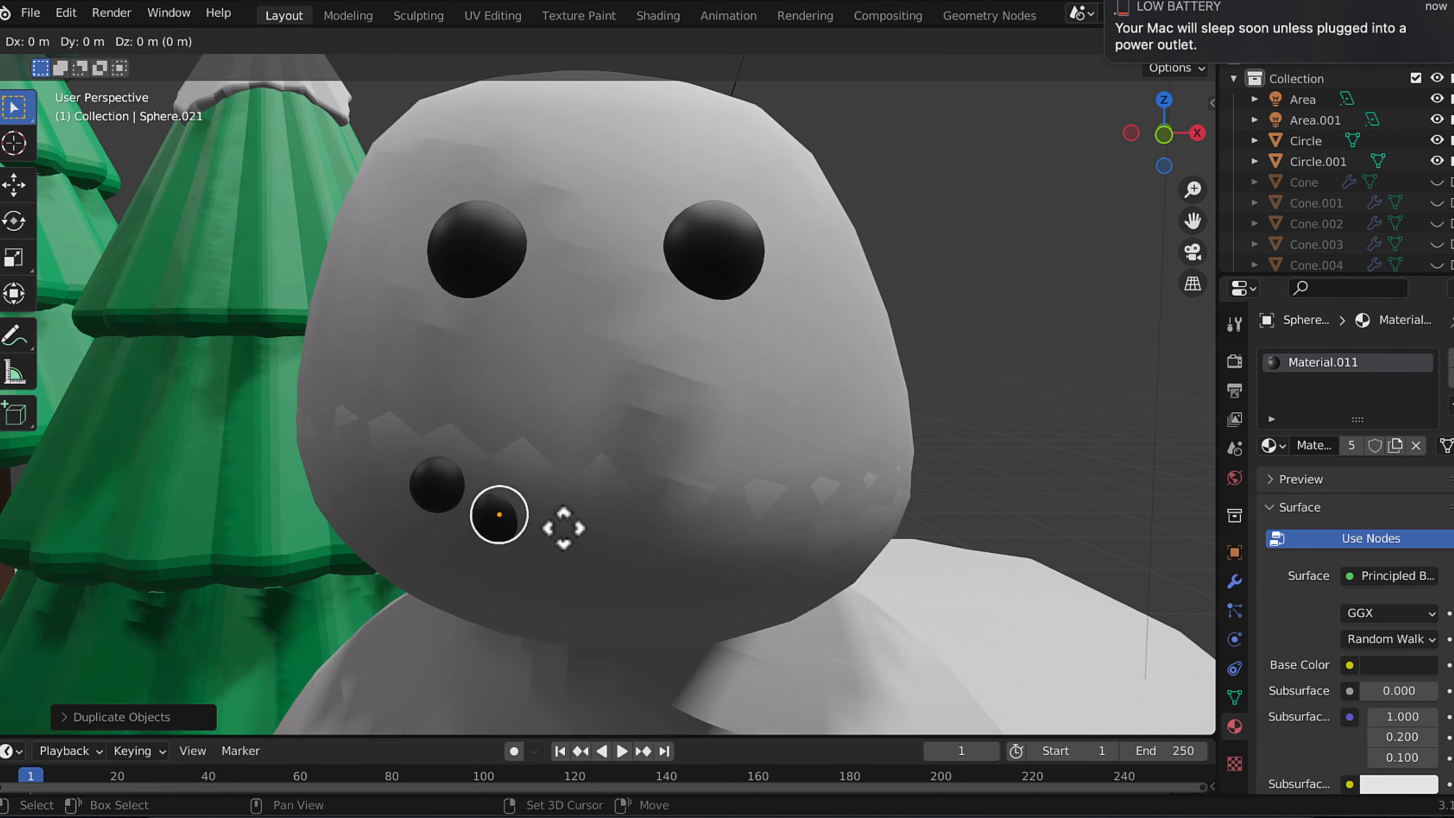
{"action": "key", "text": "y"}
{"action": "key", "text": "shift+d"}
{"action": "key", "text": "y"}
{"action": "left_click", "coordinate": [618, 494]}
{"action": "key", "text": "shift+d"}
{"action": "key", "text": "y"}
{"action": "left_click", "coordinate": [697, 481]}
{"action": "key", "text": "shift+d"}
{"action": "key", "text": "y"}
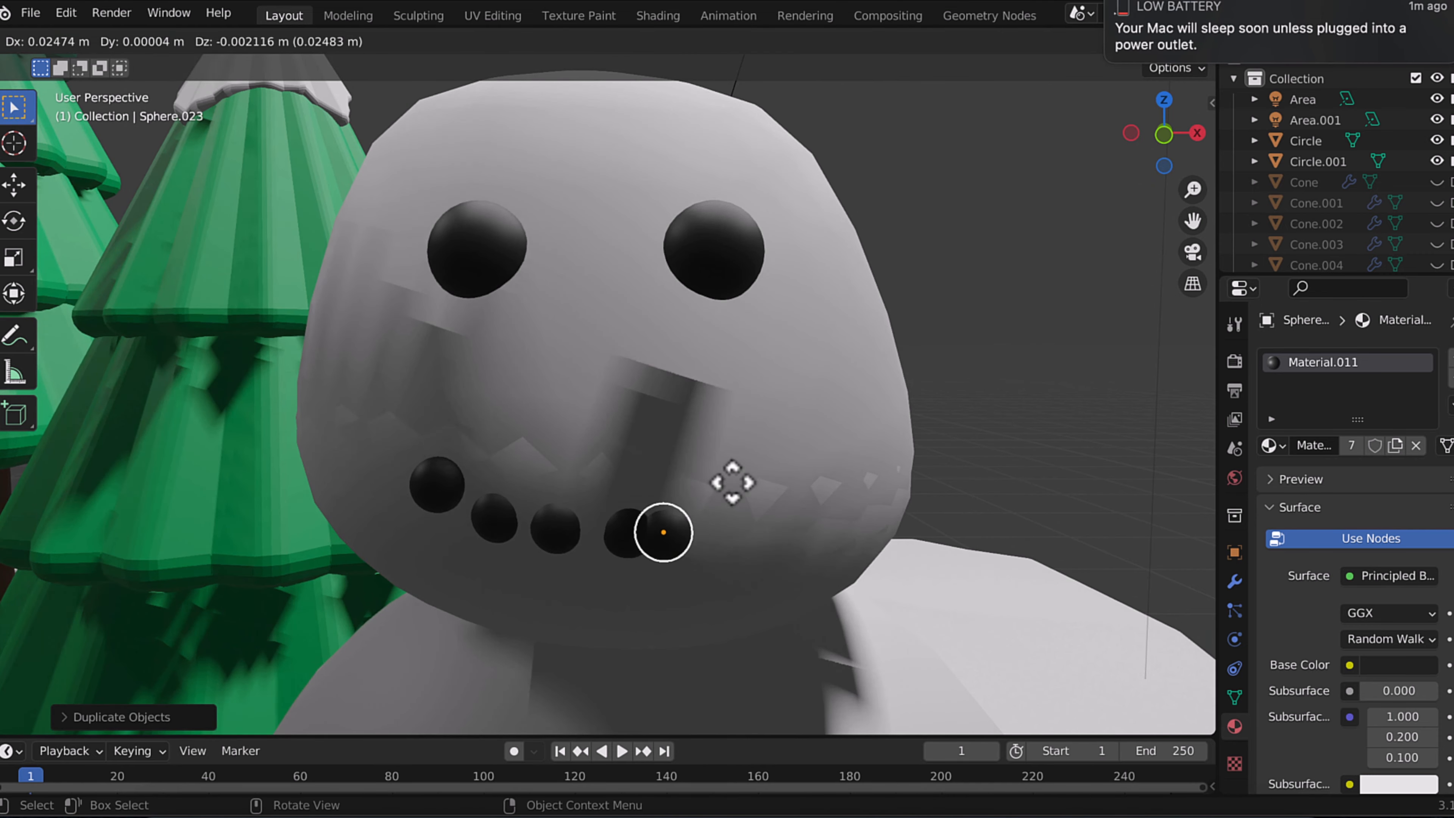
{"action": "left_click", "coordinate": [767, 475]}
{"action": "key", "text": "shift+d"}
{"action": "key", "text": "y"}
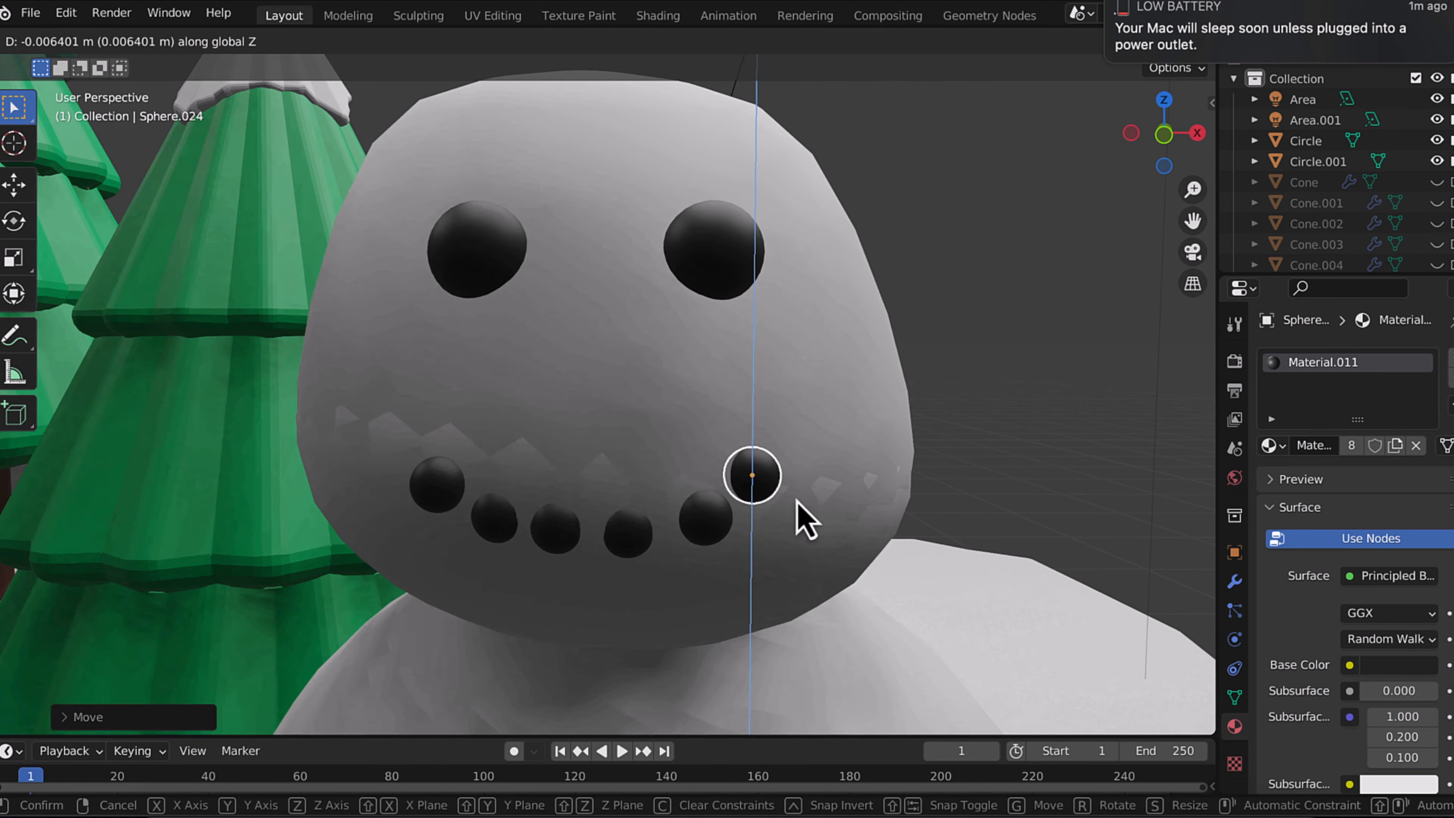
{"action": "left_click", "coordinate": [804, 518]}
{"action": "key", "text": "super+s"}
Add a cone beside the snowman and narrow it along X and Y for the carrot nose.
{"action": "scroll", "coordinate": [697, 604], "scroll_direction": "down", "scroll_amount": 8}
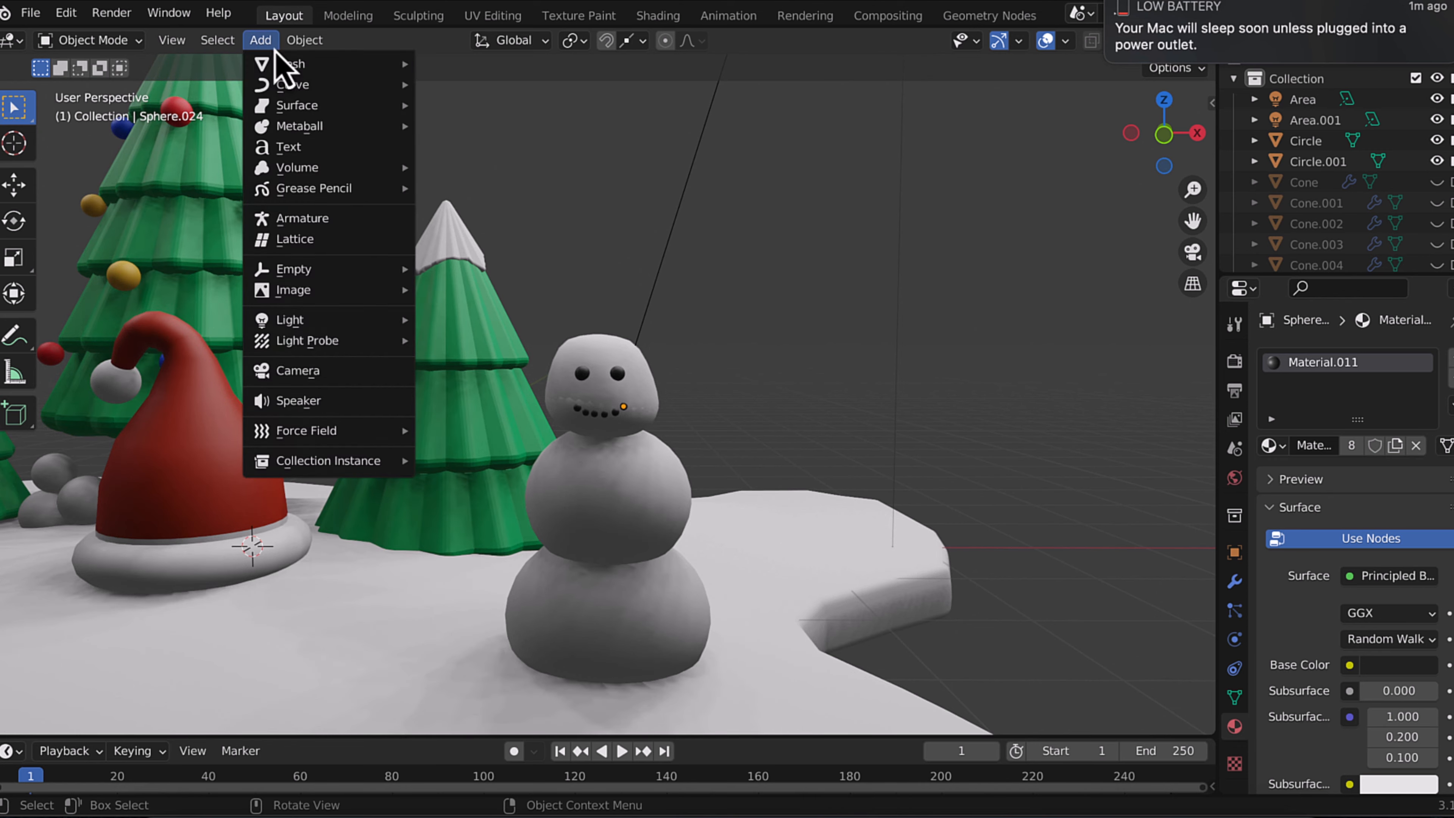
{"action": "mouse_move", "coordinate": [276, 64]}
{"action": "left_click", "coordinate": [452, 188]}
{"action": "key", "text": "s"}
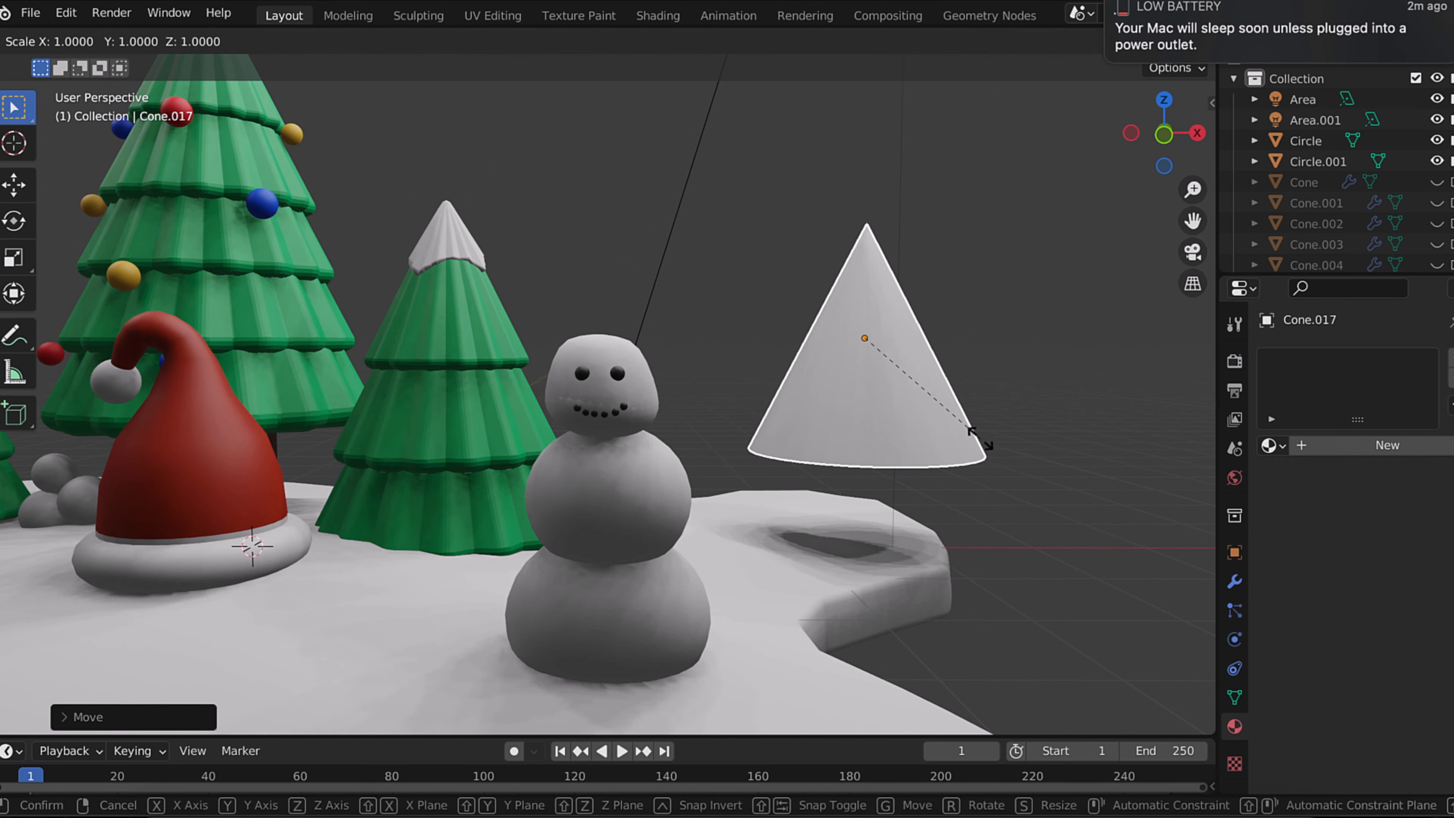
{"action": "key", "text": "x"}
{"action": "left_click", "coordinate": [851, 427]}
{"action": "key", "text": "s"}
{"action": "key", "text": "y"}
{"action": "middle_click_drag", "start_coordinate": [861, 406], "coordinate": [889, 422]}
{"action": "left_click", "coordinate": [825, 392]}
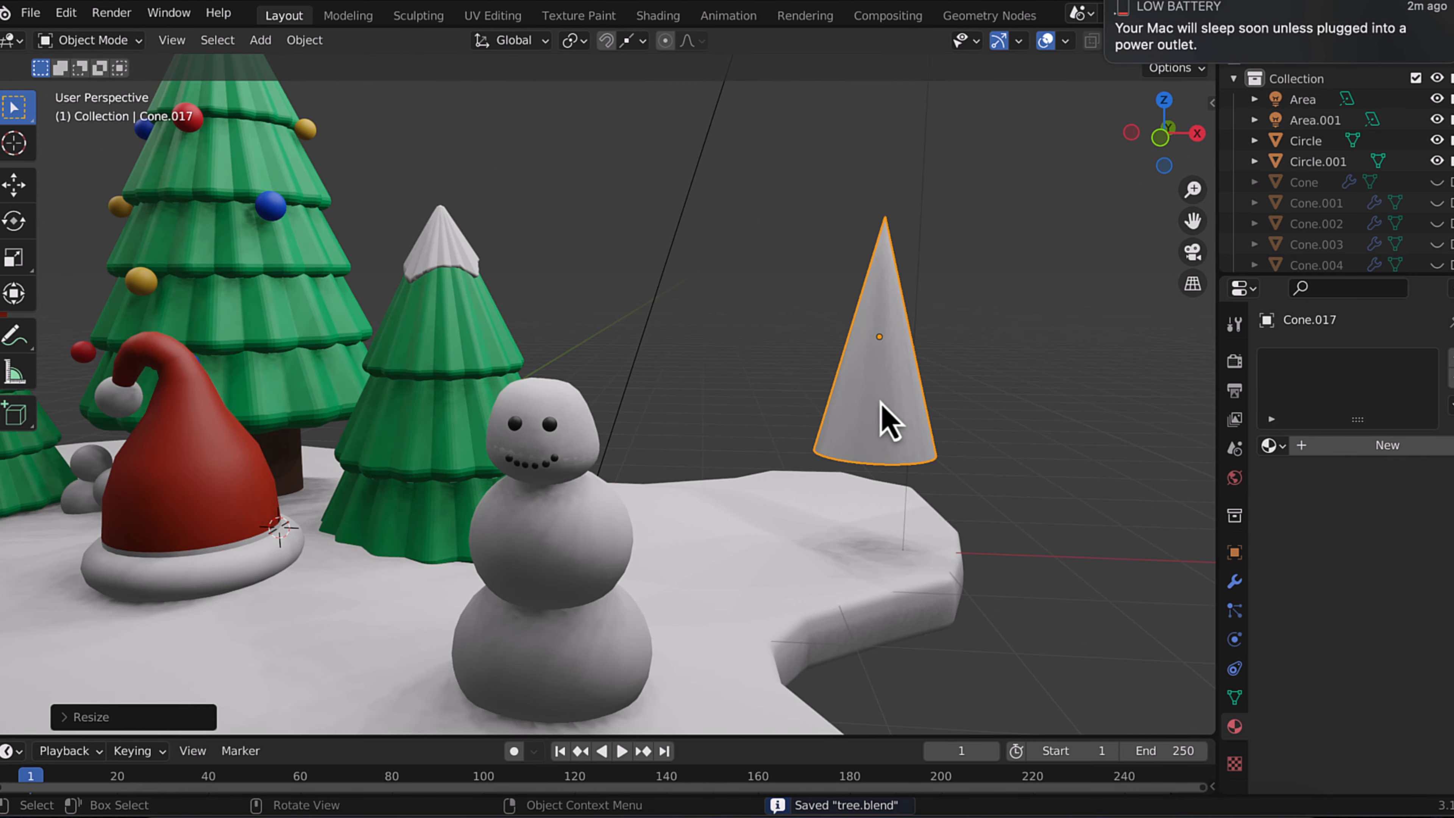
Rotate the cone to point toward the front and give it a new material with an orange base color.
{"action": "key", "text": "r"}
{"action": "left_click", "coordinate": [901, 352]}
{"action": "left_click", "coordinate": [1380, 441]}
{"action": "left_click", "coordinate": [1388, 665]}
{"action": "left_click_drag", "start_coordinate": [1328, 480], "coordinate": [1297, 505]}
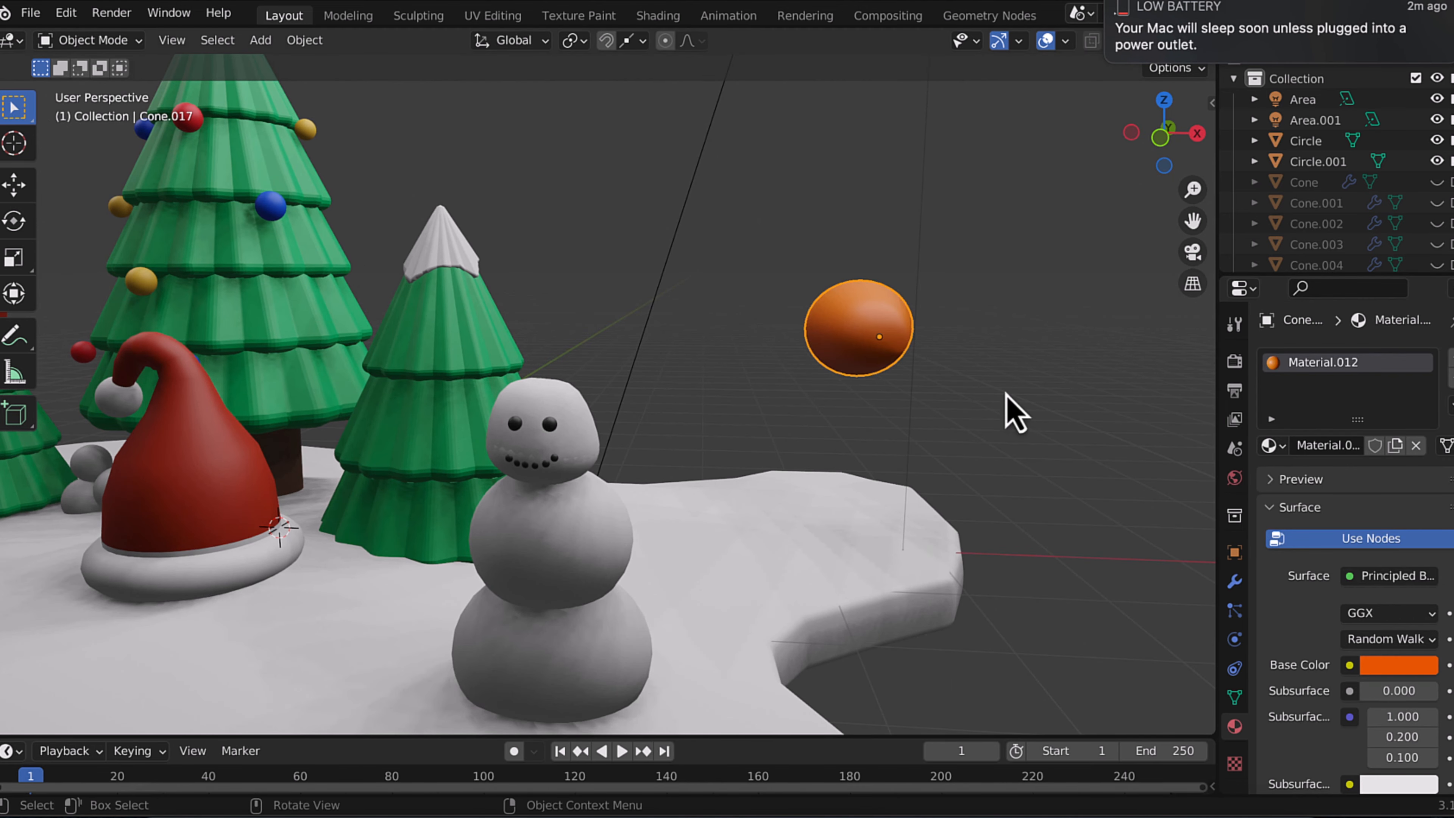
Scale the orange cone down and move it onto the snowman's face as a nose.
{"action": "key", "text": "s"}
{"action": "left_click", "coordinate": [900, 370]}
{"action": "key", "text": "g"}
{"action": "key", "text": "g"}
{"action": "left_click", "coordinate": [514, 456]}
{"action": "key", "text": "s"}
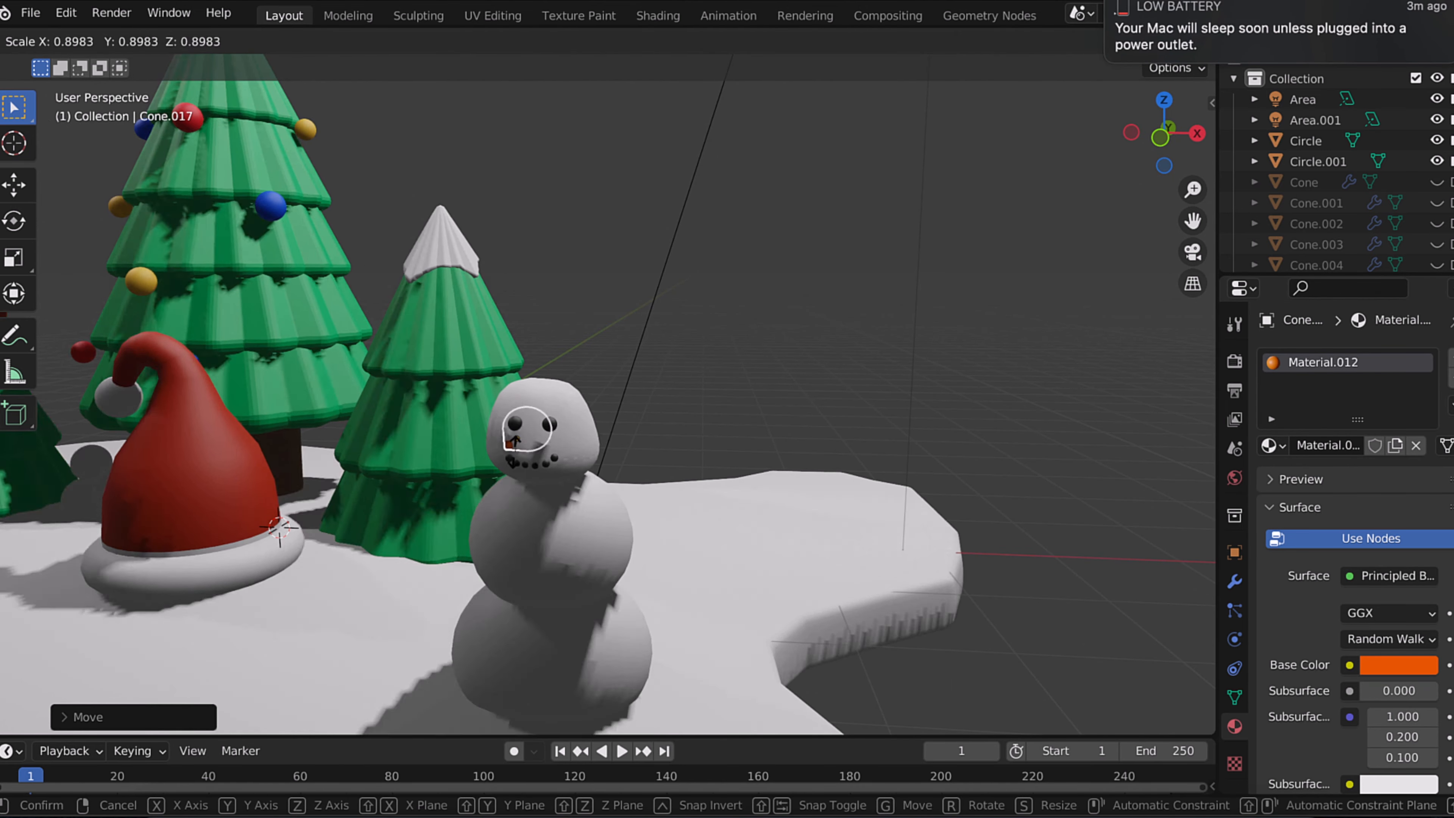
{"action": "left_click", "coordinate": [514, 440]}
Center the nose between the eyes and mouth, adjust its scale along X and Y, and save the file.
{"action": "key", "text": "KP_1"}
{"action": "scroll", "coordinate": [656, 415], "scroll_direction": "up", "scroll_amount": 5}
{"action": "key", "text": "s"}
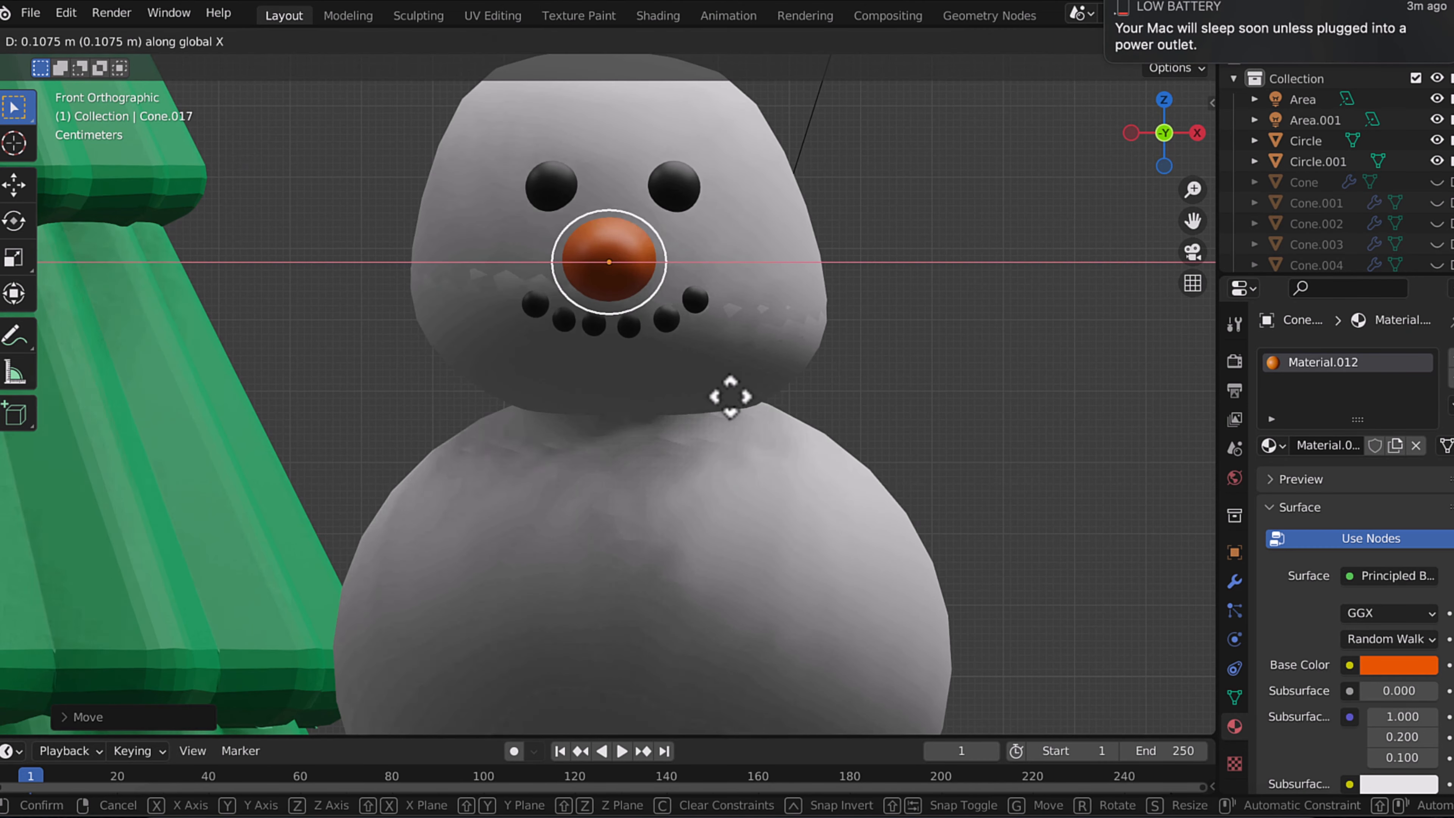
{"action": "key", "text": "x"}
{"action": "left_click", "coordinate": [698, 365]}
{"action": "key", "text": "s"}
{"action": "key", "text": "y"}
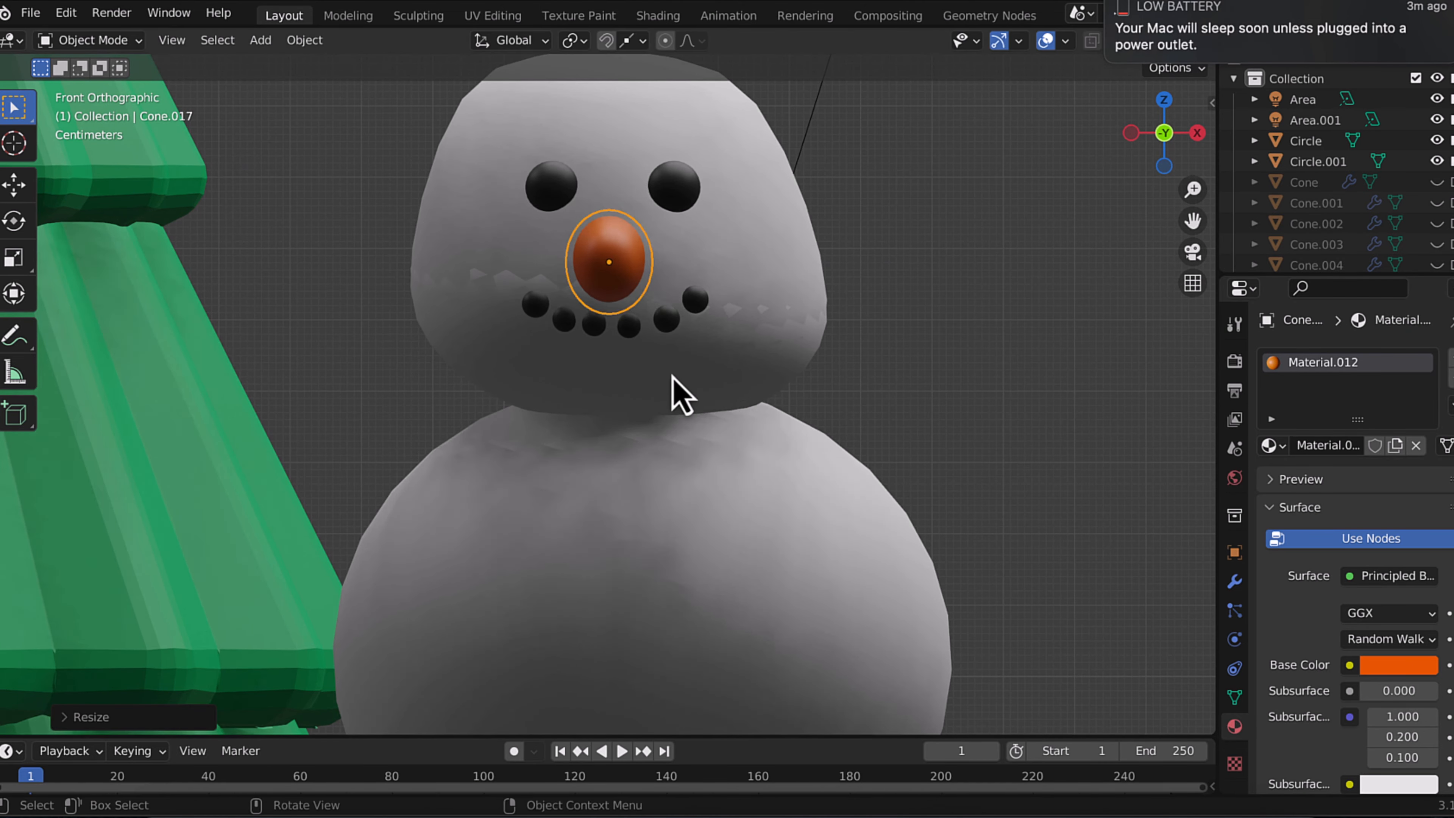
{"action": "left_click", "coordinate": [705, 301]}
{"action": "scroll", "coordinate": [705, 301], "scroll_direction": "left", "scroll_amount": 5}
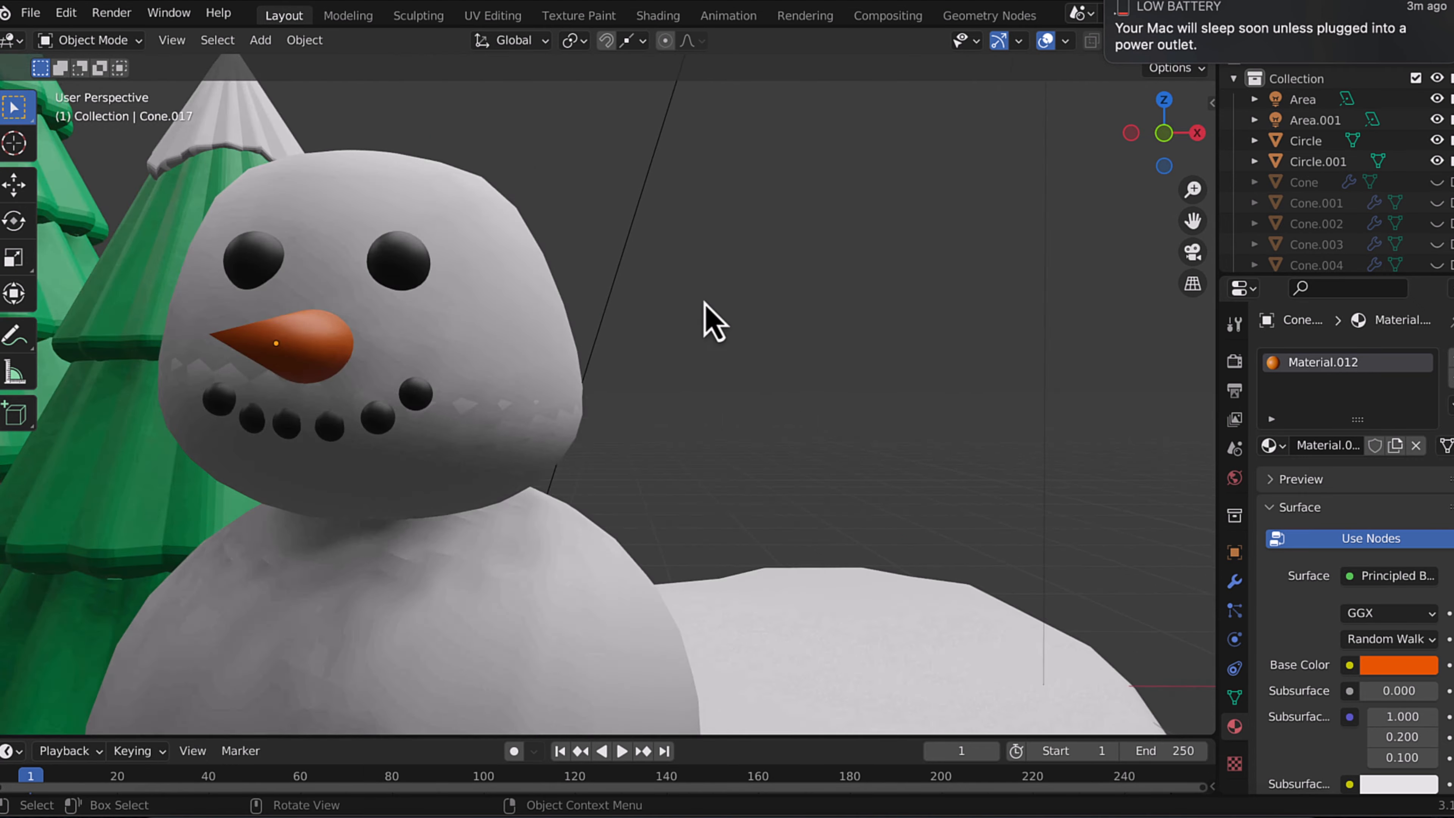
{"action": "scroll", "coordinate": [704, 302], "scroll_direction": "down", "scroll_amount": 5}
{"action": "scroll", "coordinate": [704, 302], "scroll_direction": "right", "scroll_amount": 3}
{"action": "key", "text": "super+s"}
Duplicate the Santa hat on the small tree and move the copy above the snowman's head.
{"action": "scroll", "coordinate": [639, 491], "scroll_direction": "right", "scroll_amount": 3}
{"action": "scroll", "coordinate": [637, 491], "scroll_direction": "left", "scroll_amount": 4}
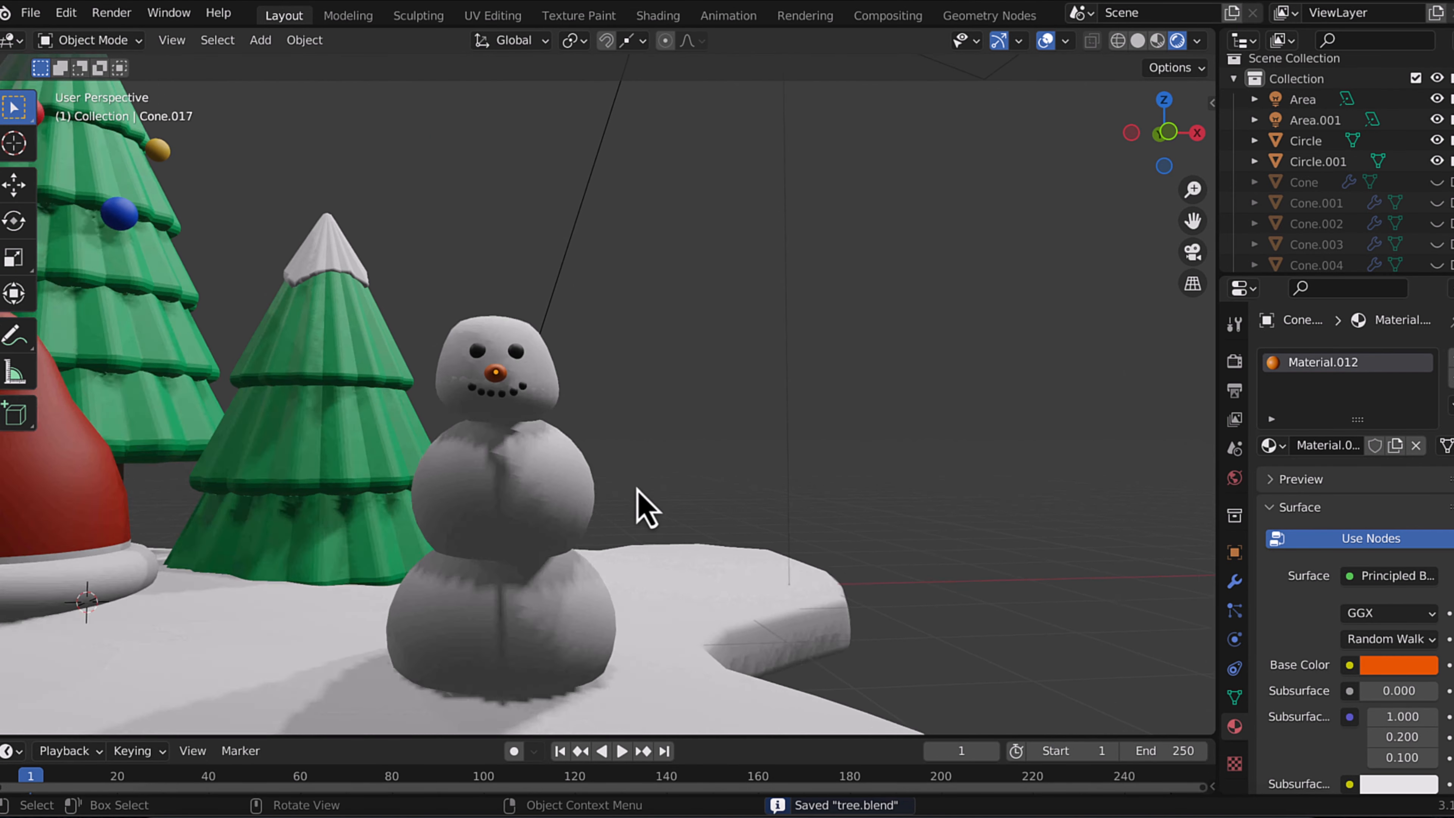
{"action": "scroll", "coordinate": [629, 491], "scroll_direction": "down", "scroll_amount": 5}
{"action": "scroll", "coordinate": [628, 491], "scroll_direction": "up", "scroll_amount": 4}
{"action": "scroll", "coordinate": [628, 490], "scroll_direction": "down", "scroll_amount": 4}
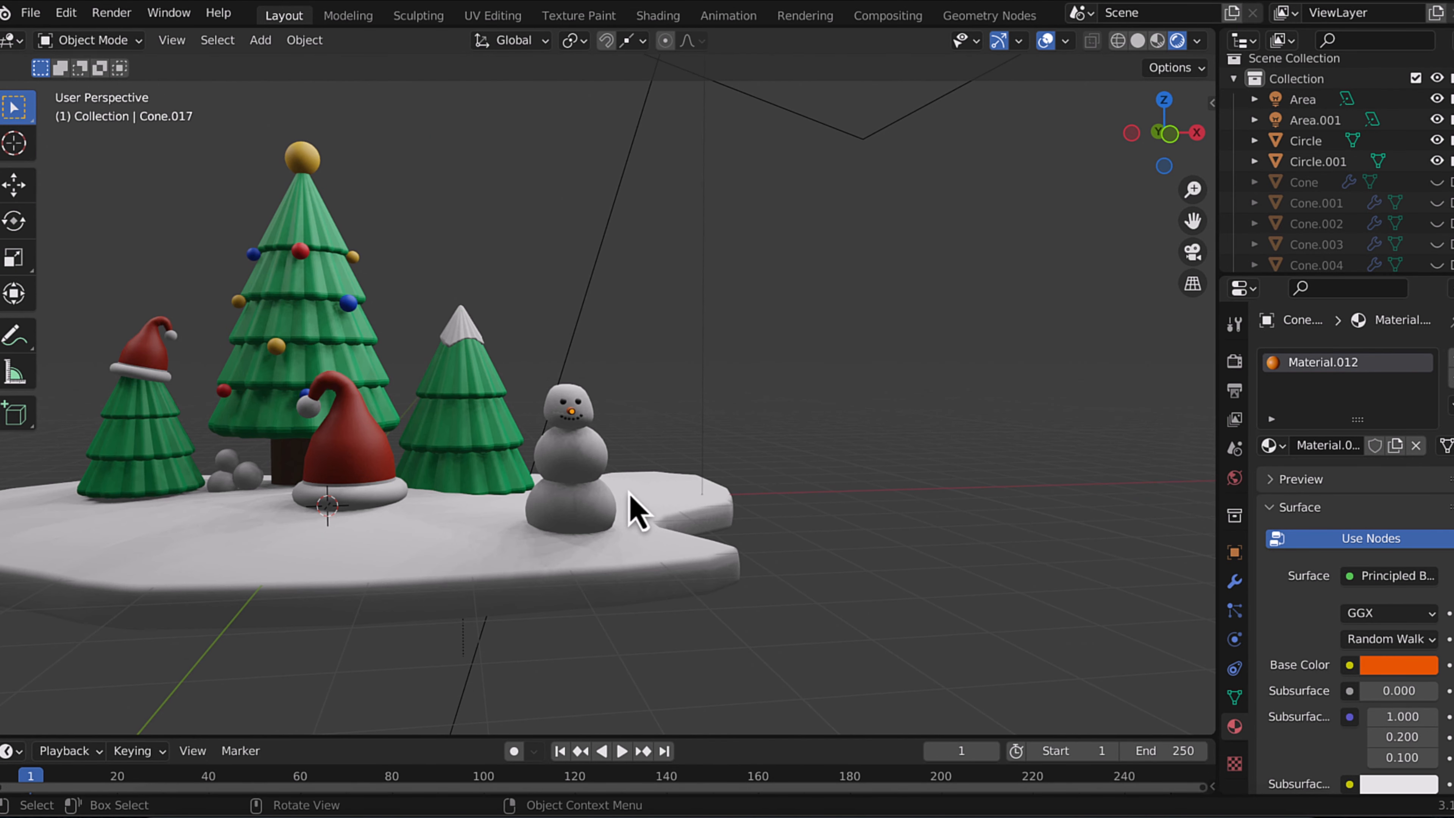
{"action": "left_click", "coordinate": [150, 372]}
{"action": "key", "text": "shift+d"}
{"action": "scroll", "coordinate": [683, 359], "scroll_direction": "up", "scroll_amount": 5}
{"action": "key", "text": "y"}
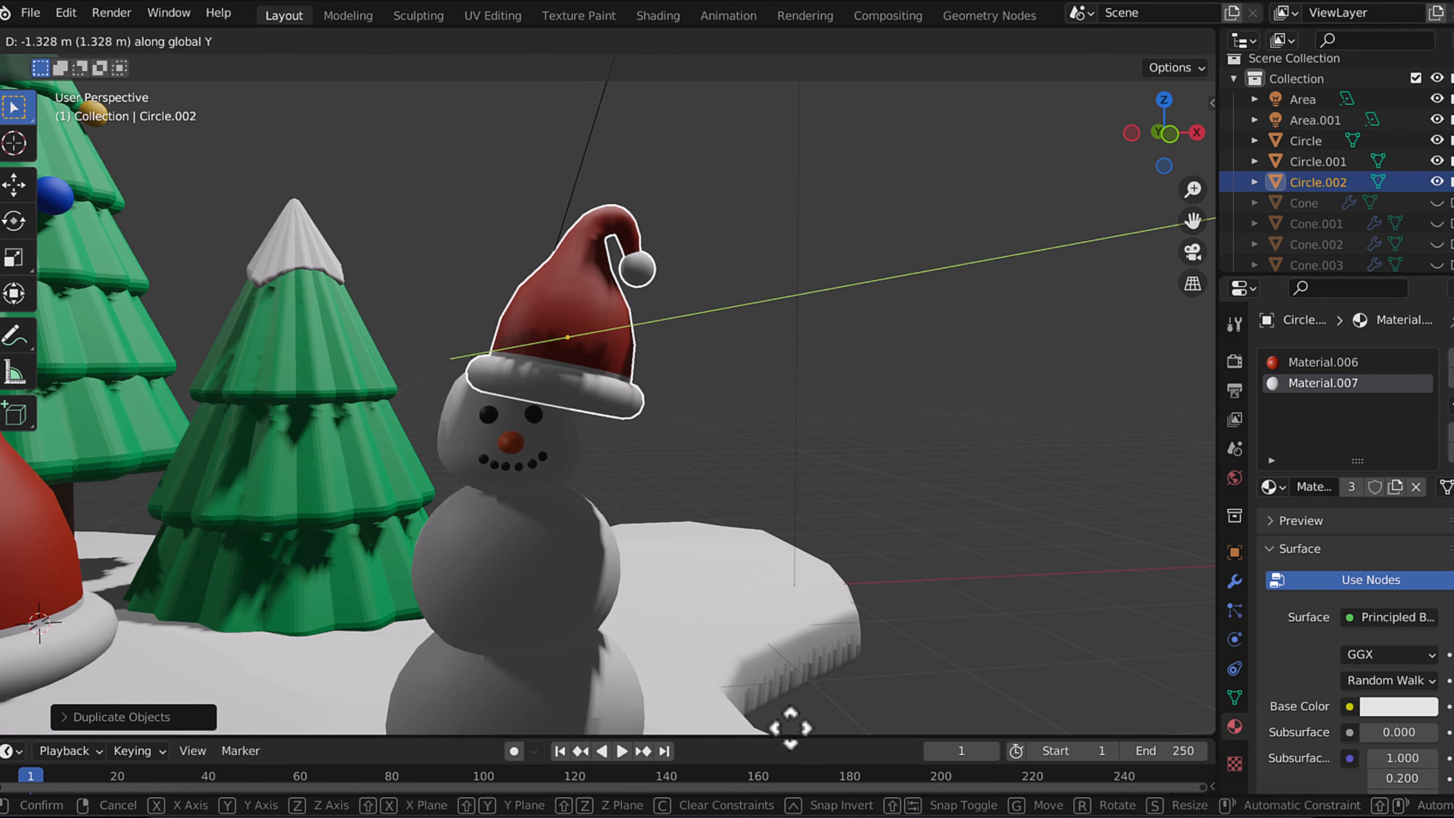
{"action": "left_click", "coordinate": [790, 728]}
Scale the copied hat down to fit the snowman, seat it on the head along Y, and save the file.
{"action": "key", "text": "s"}
{"action": "left_click", "coordinate": [835, 436]}
{"action": "key", "text": "g"}
{"action": "key", "text": "y"}
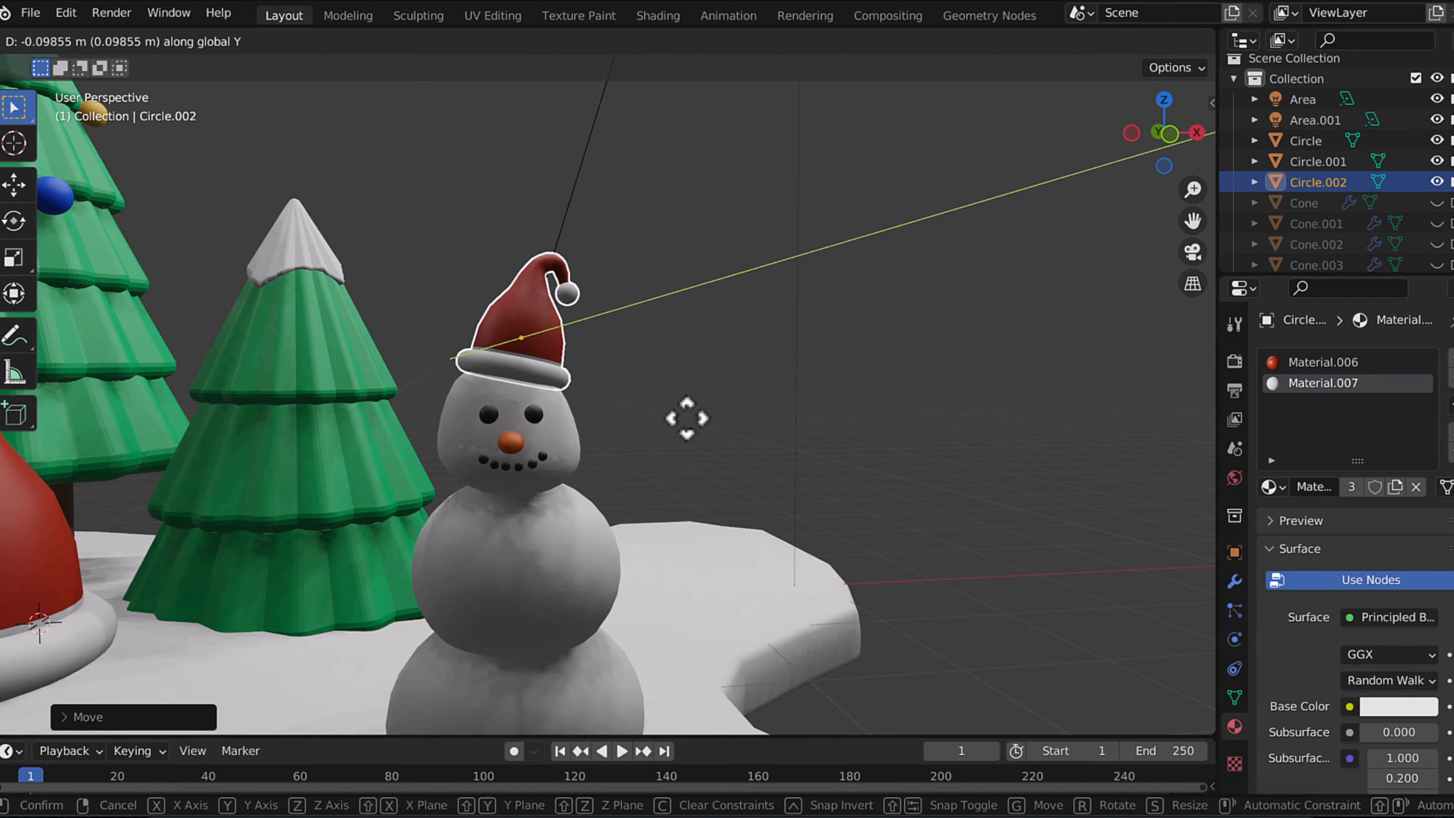
{"action": "left_click", "coordinate": [686, 418]}
{"action": "middle_click_drag", "start_coordinate": [686, 418], "coordinate": [671, 403]}
{"action": "key", "text": "ctrl+s"}
Reshape the upper part of the snowman's hat by moving its tip vertices with proportional editing, and save the file.
{"action": "key", "text": "Tab"}
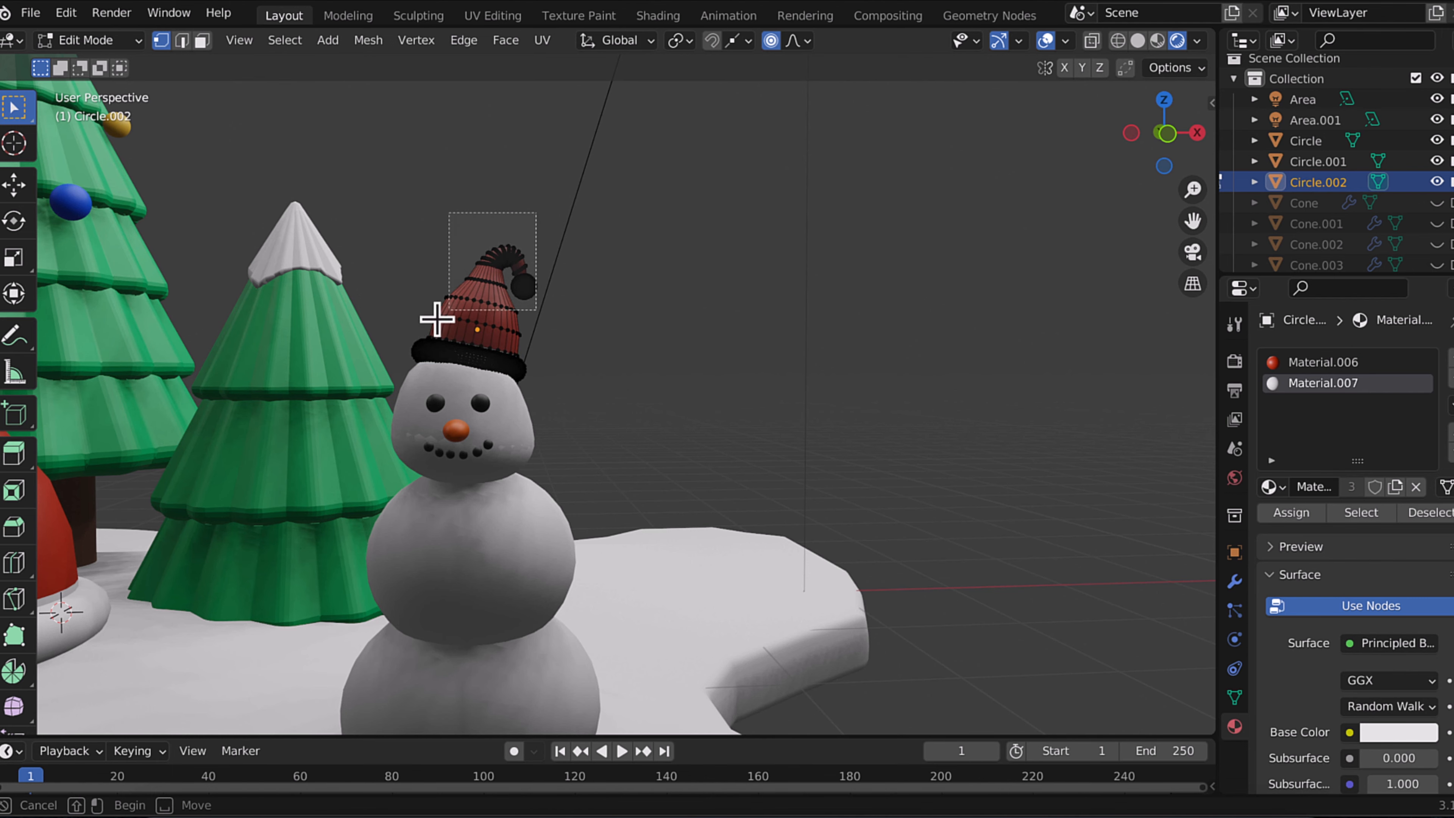
{"action": "left_click_drag", "start_coordinate": [437, 319], "coordinate": [437, 319]}
{"action": "key", "text": "g"}
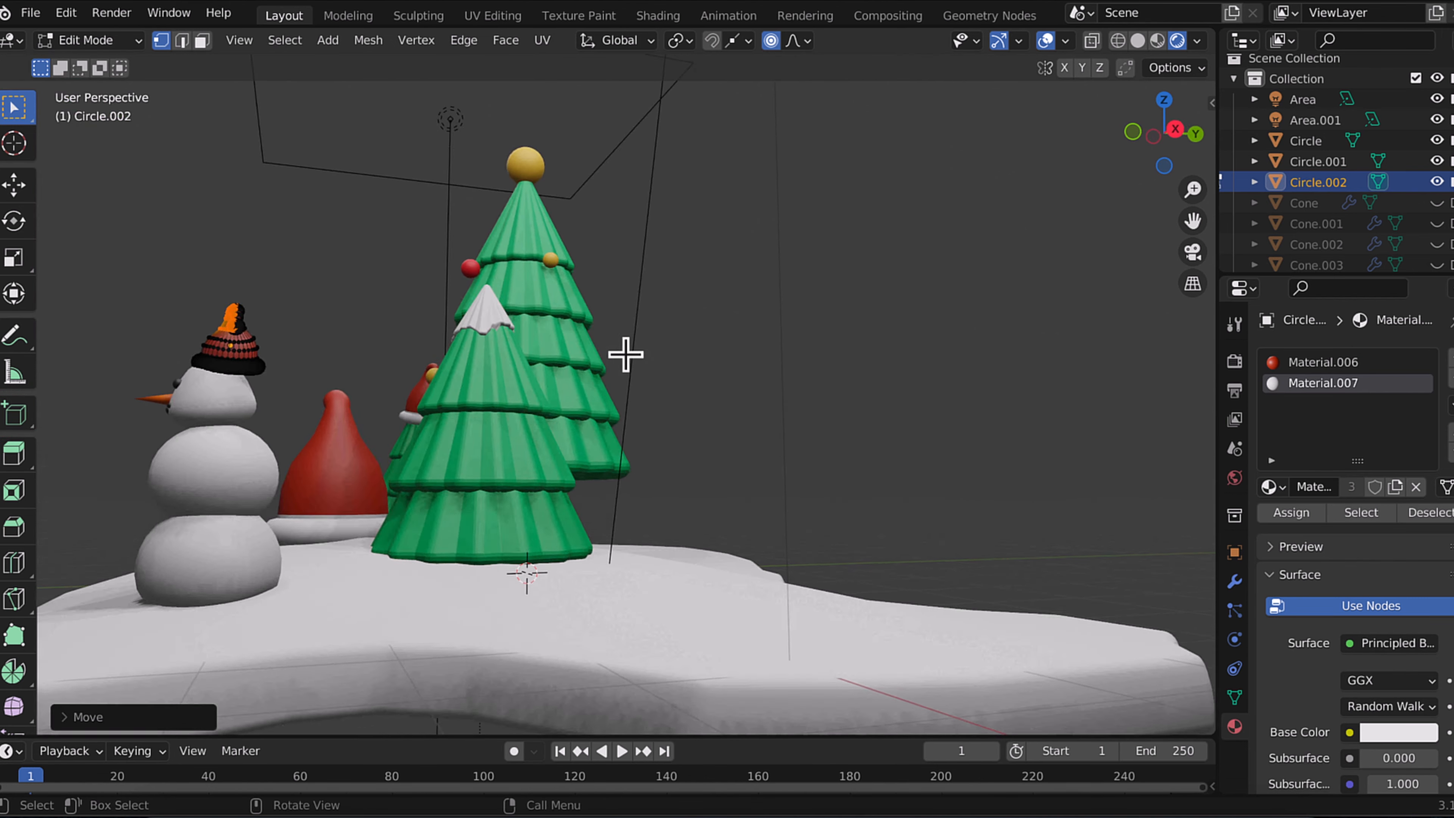
{"action": "key", "text": "Tab"}
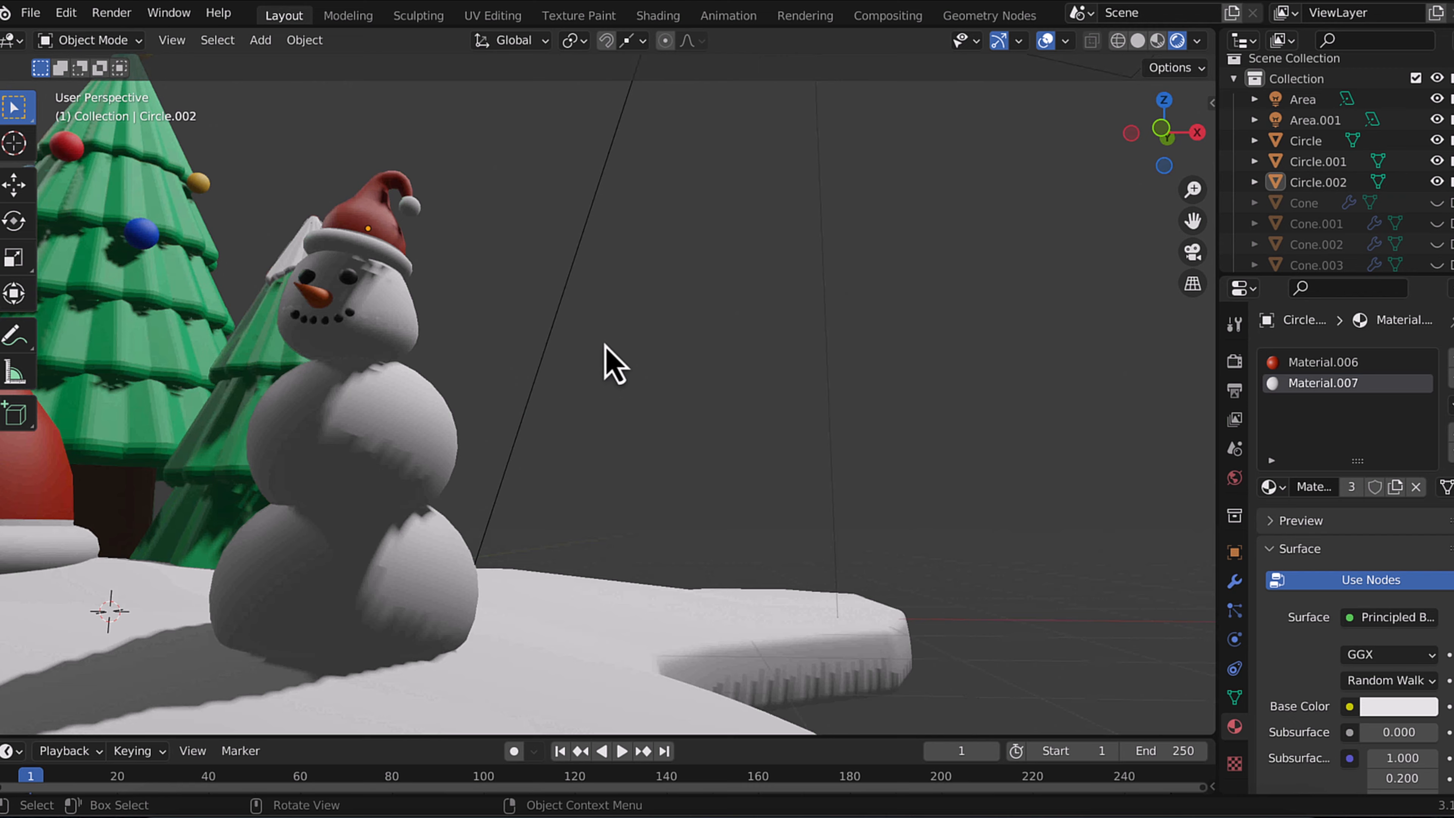
{"action": "scroll", "coordinate": [607, 364], "scroll_direction": "down", "scroll_amount": 3}
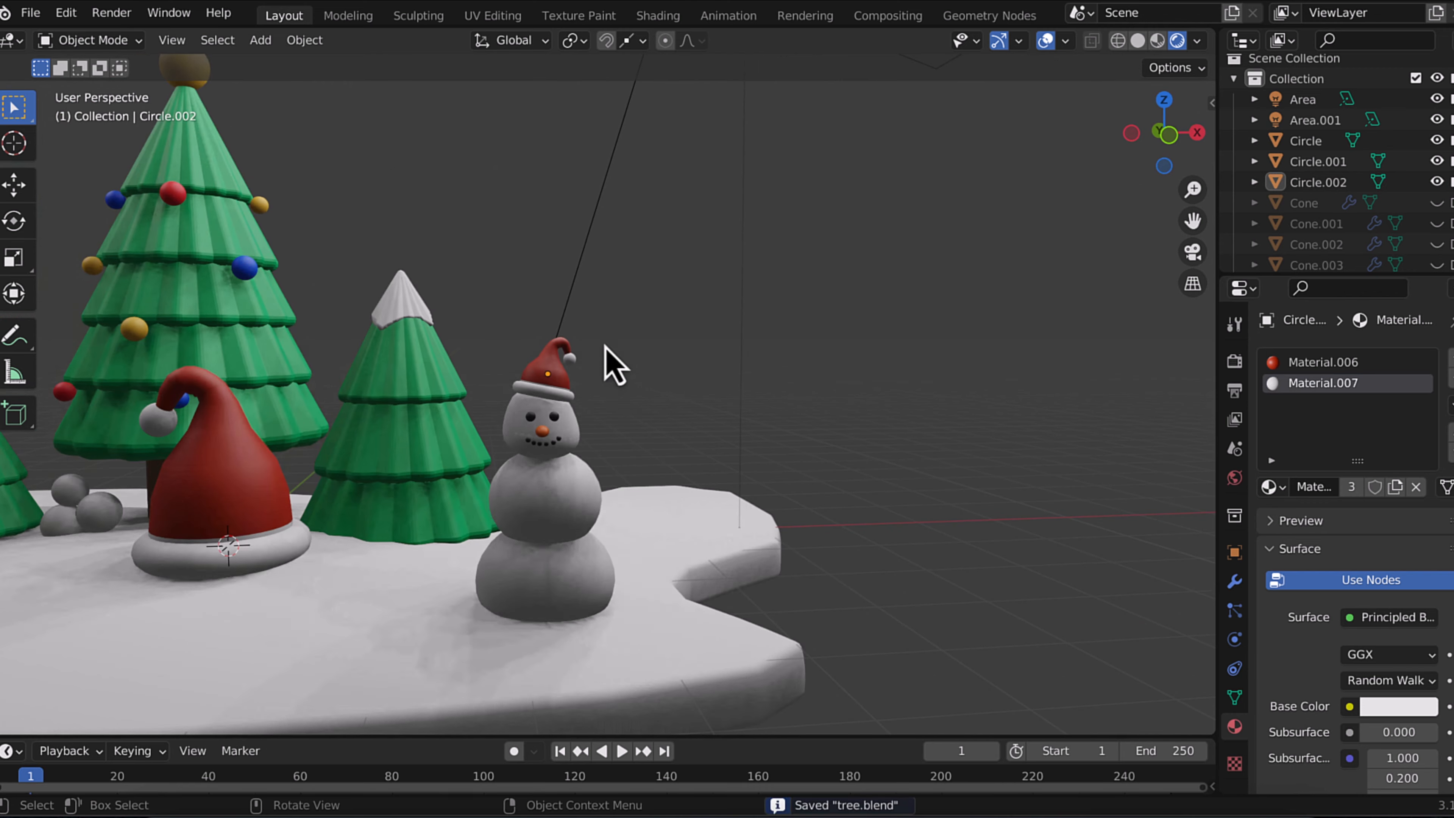
{"action": "key", "text": "ctrl+s"}
{"action": "scroll", "coordinate": [606, 351], "scroll_direction": "down", "scroll_amount": 3}
{"action": "scroll", "coordinate": [605, 352], "scroll_direction": "up", "scroll_amount": 5}
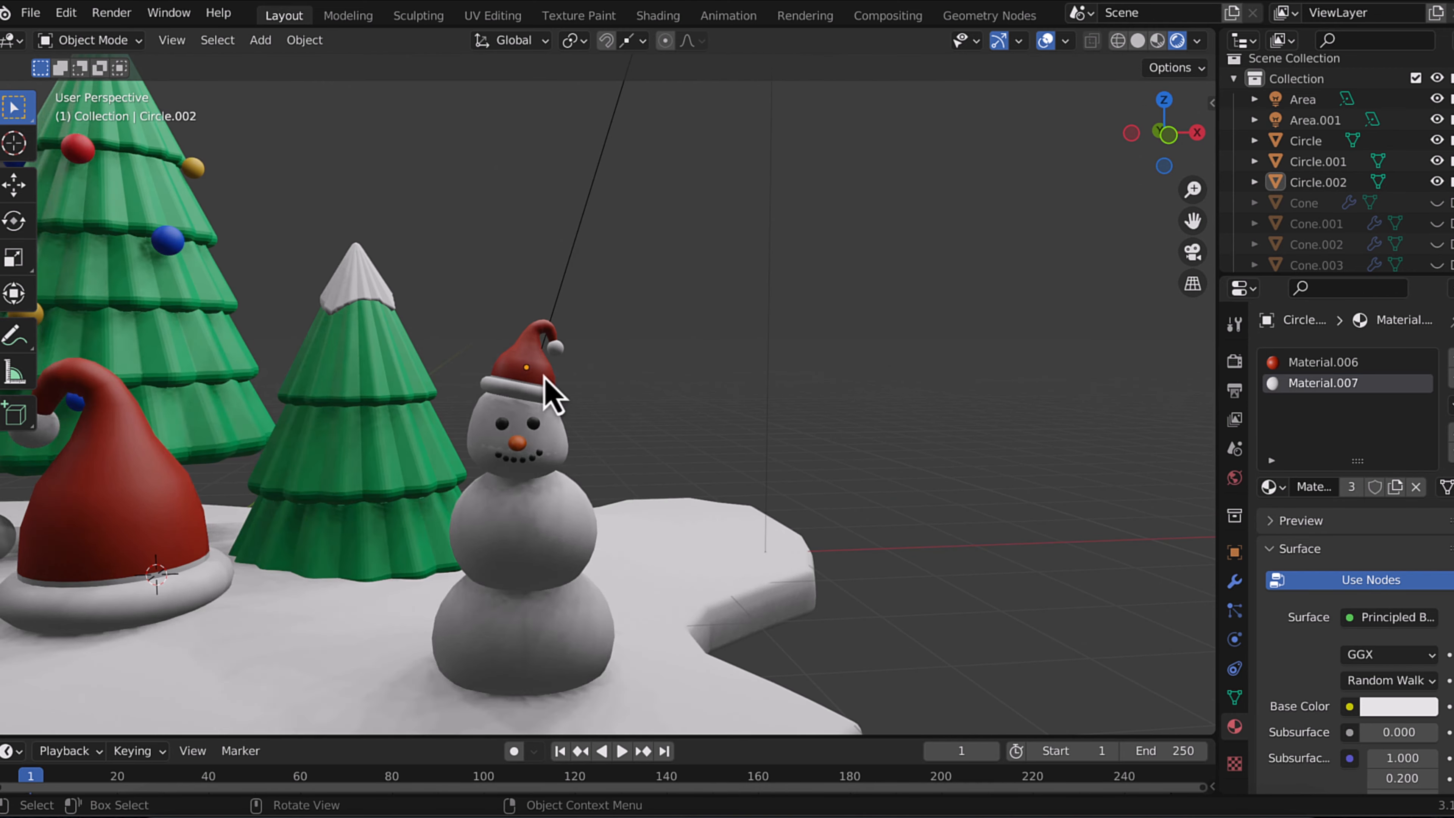
Select the snowman's body and face pieces with the hat last, and parent them to the hat.
{"action": "left_click", "coordinate": [533, 618]}
{"action": "left_click", "coordinate": [537, 518], "text": "shift"}
{"action": "scroll", "coordinate": [543, 458], "scroll_direction": "up", "scroll_amount": 3}
{"action": "left_click", "coordinate": [451, 520], "text": "shift"}
{"action": "left_click", "coordinate": [477, 347]}
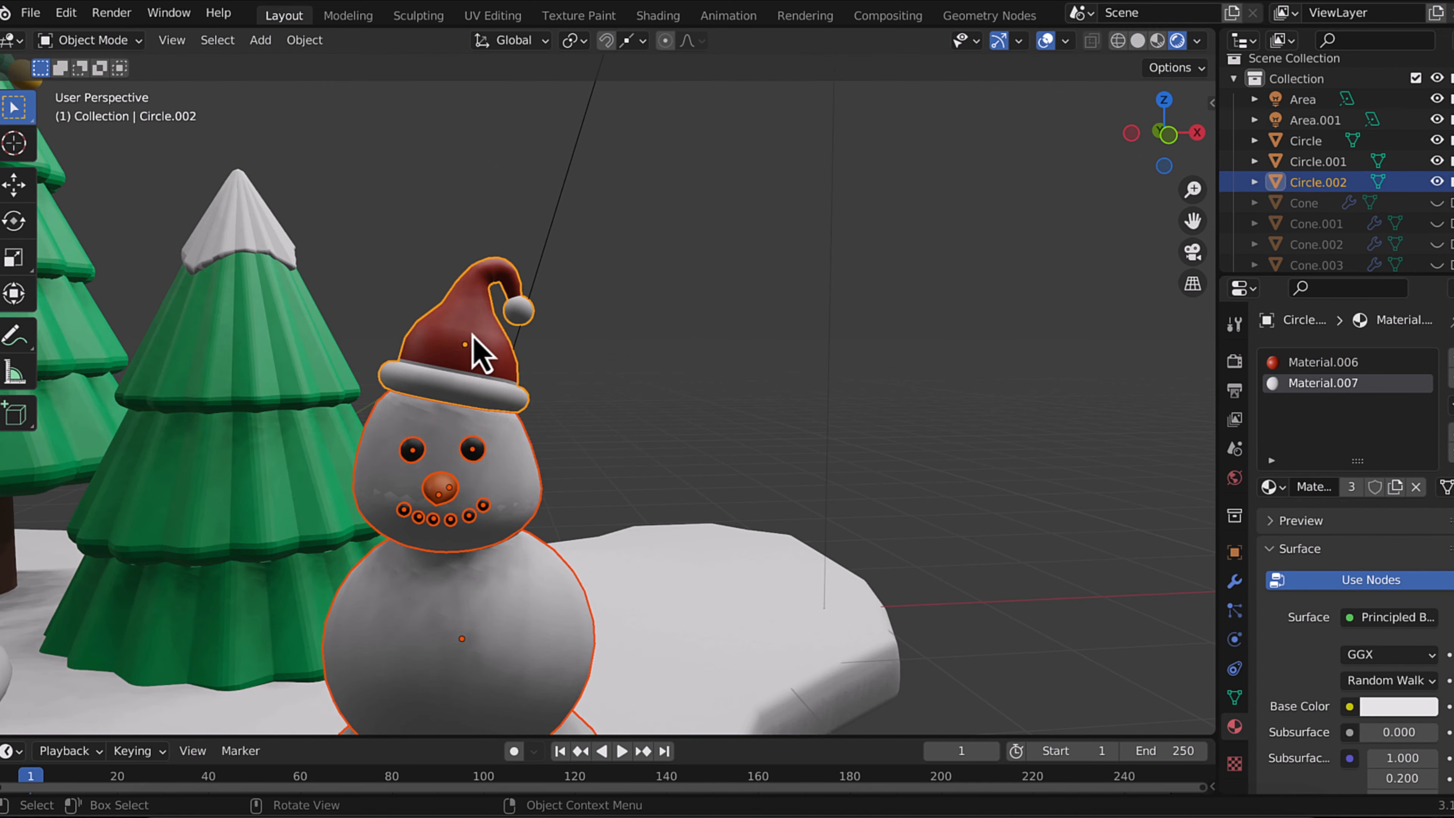
{"action": "scroll", "coordinate": [691, 403], "scroll_direction": "down", "scroll_amount": 3}
{"action": "key", "text": "KP_1"}
{"action": "scroll", "coordinate": [610, 408], "scroll_direction": "up", "scroll_amount": 4}
{"action": "middle_click_drag", "start_coordinate": [608, 391], "coordinate": [610, 403]}
Move the snowman along X by its hat and delete the stray piece at its former face position.
{"action": "left_click", "coordinate": [940, 397]}
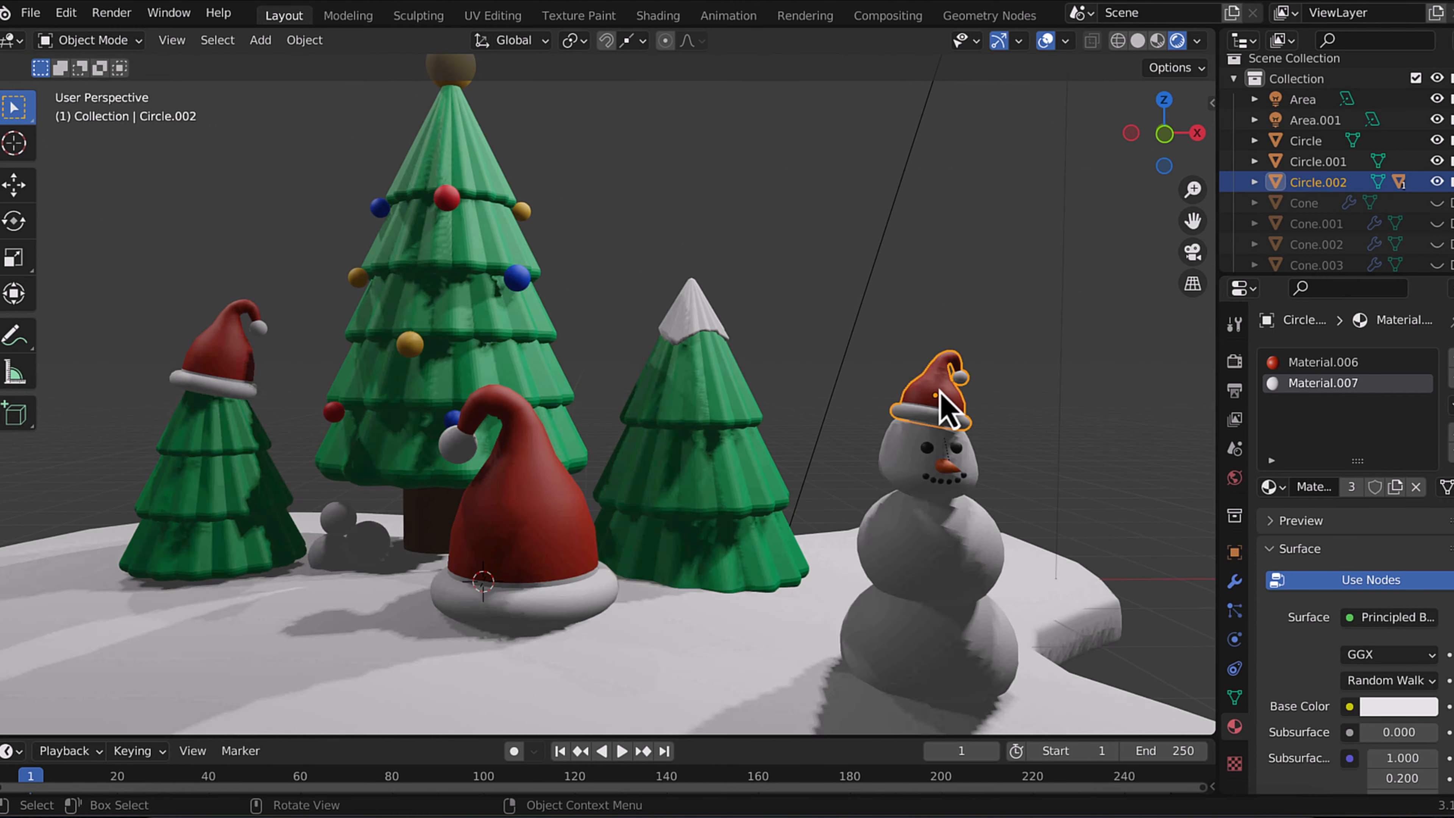
{"action": "key", "text": "g"}
{"action": "key", "text": "x"}
{"action": "left_click", "coordinate": [790, 372]}
{"action": "left_click", "coordinate": [939, 465]}
{"action": "key", "text": "Delete"}
Reposition the snowman by its hat along X and Y so it stands on the snow beside the snow-capped tree.
{"action": "left_click", "coordinate": [796, 385]}
{"action": "key", "text": "g"}
{"action": "key", "text": "x"}
{"action": "left_click", "coordinate": [912, 386]}
{"action": "key", "text": "g"}
{"action": "key", "text": "y"}
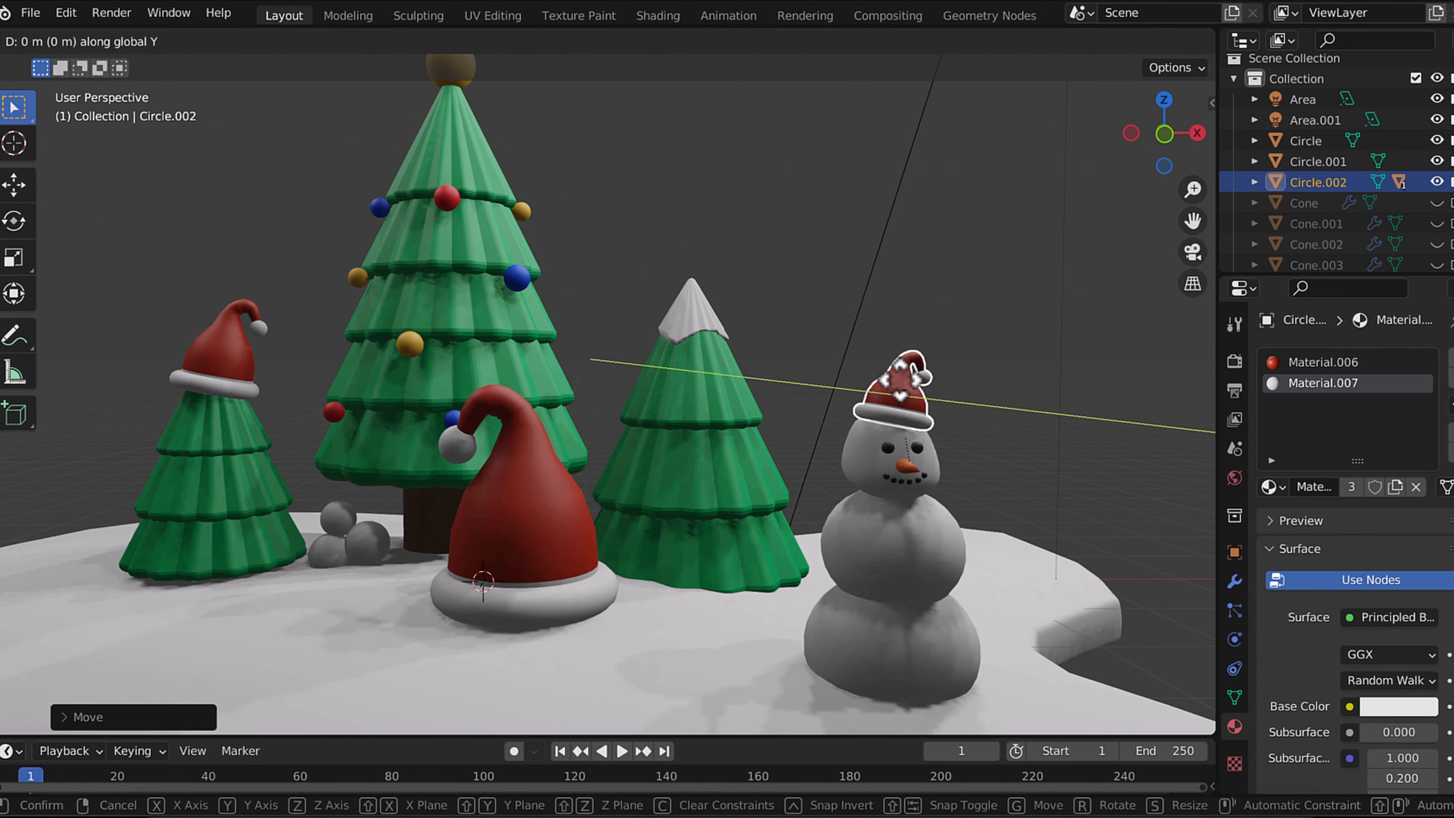
{"action": "left_click", "coordinate": [892, 465]}
{"action": "key", "text": "KP_1"}
{"action": "left_click", "coordinate": [892, 465]}
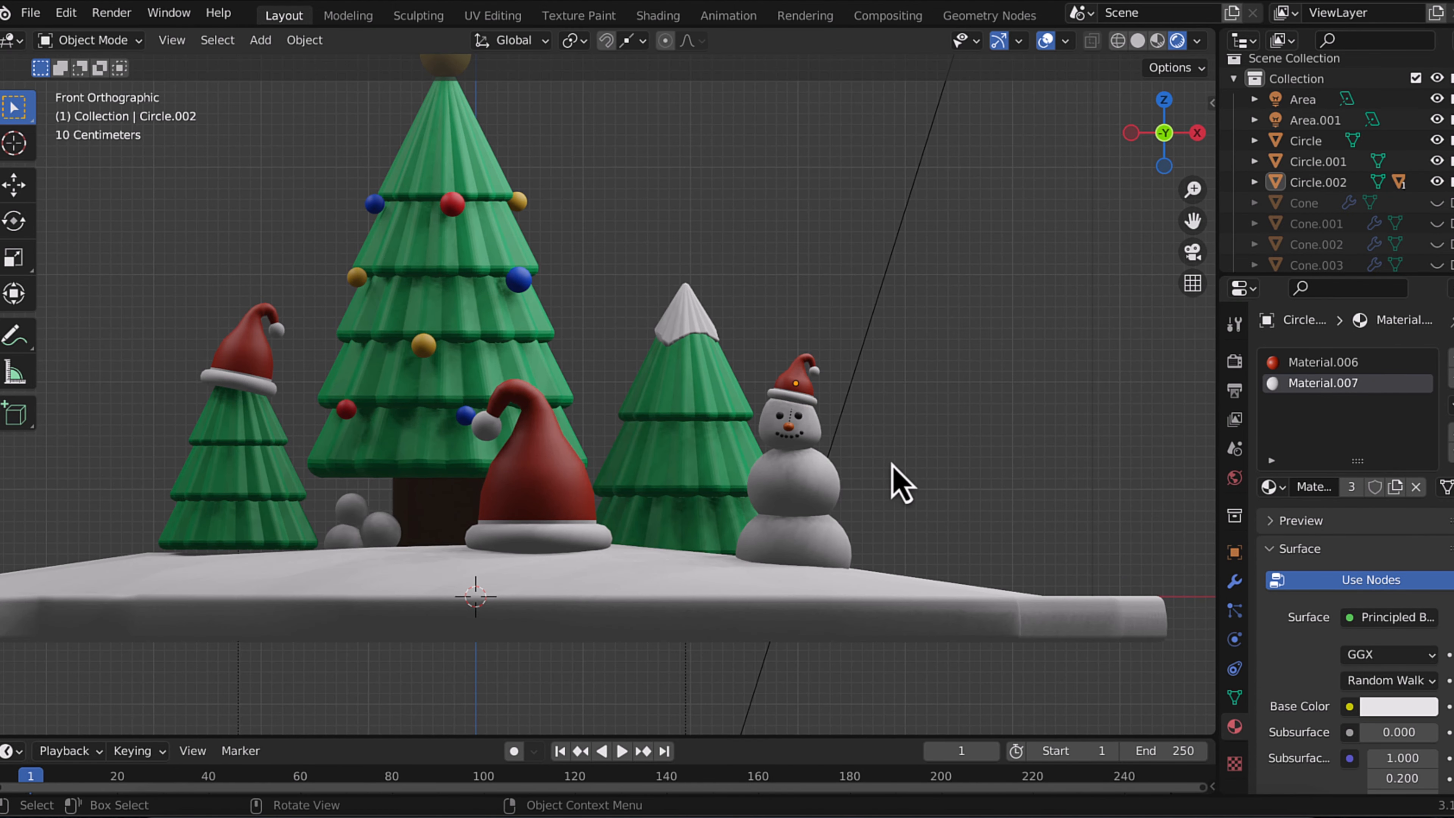
{"action": "middle_click_drag", "start_coordinate": [894, 460], "coordinate": [893, 461]}
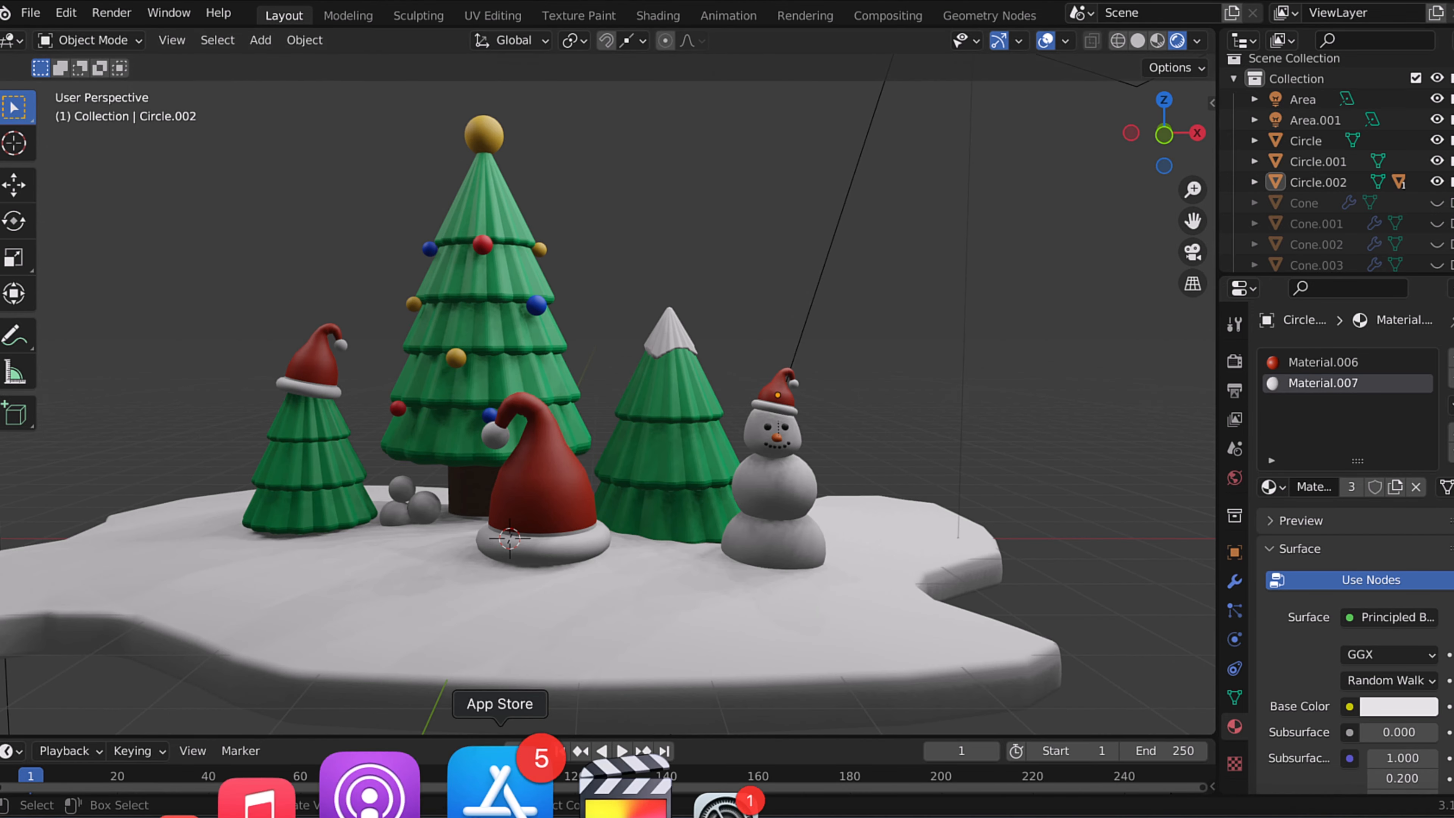
Try moving the snowman by its hat along X and Y to the front of the tall decorated tree.
{"action": "left_click", "coordinate": [778, 395]}
{"action": "key", "text": "g"}
{"action": "key", "text": "x"}
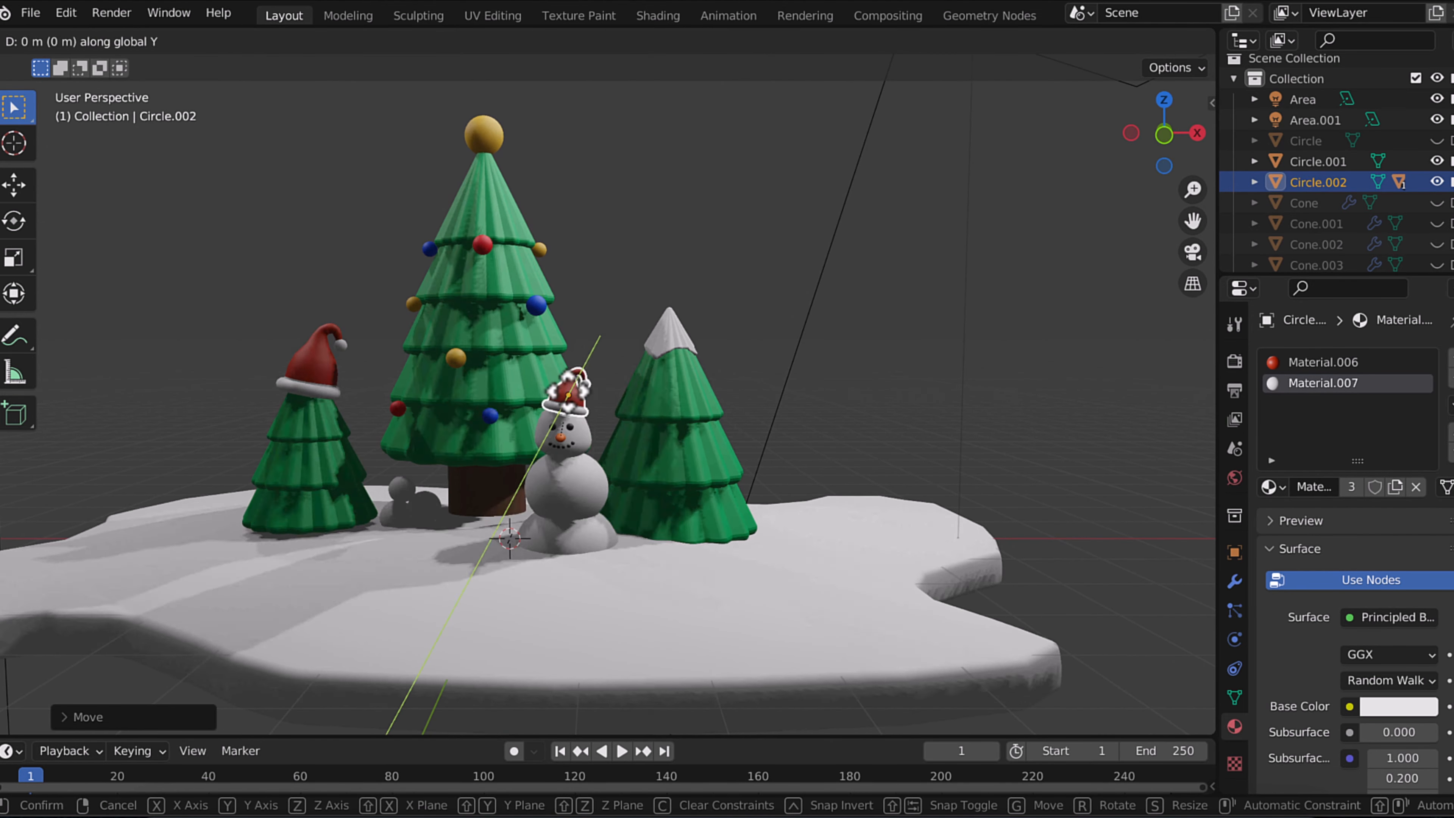
{"action": "left_click", "coordinate": [577, 352]}
{"action": "left_click", "coordinate": [596, 318]}
Try enlarging the snowman, with its hat shifted along Z and X, in front of the snow-capped tree.
{"action": "key", "text": "g"}
{"action": "key", "text": "z"}
{"action": "left_click", "coordinate": [594, 236]}
{"action": "key", "text": "g"}
{"action": "key", "text": "x"}
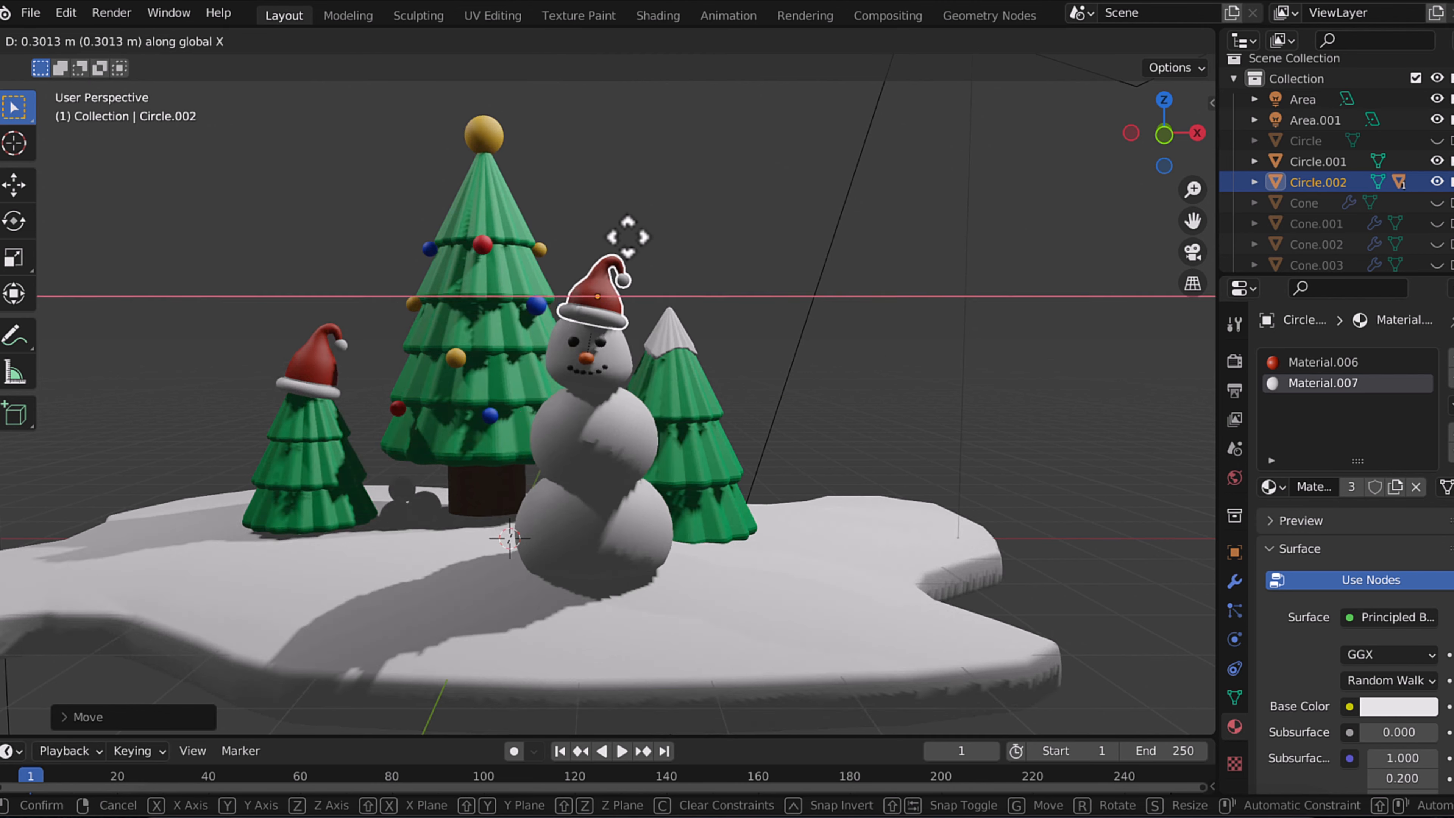
{"action": "left_click", "coordinate": [638, 237]}
{"action": "left_click", "coordinate": [814, 248]}
{"action": "scroll", "coordinate": [814, 249], "scroll_direction": "down", "scroll_amount": 3}
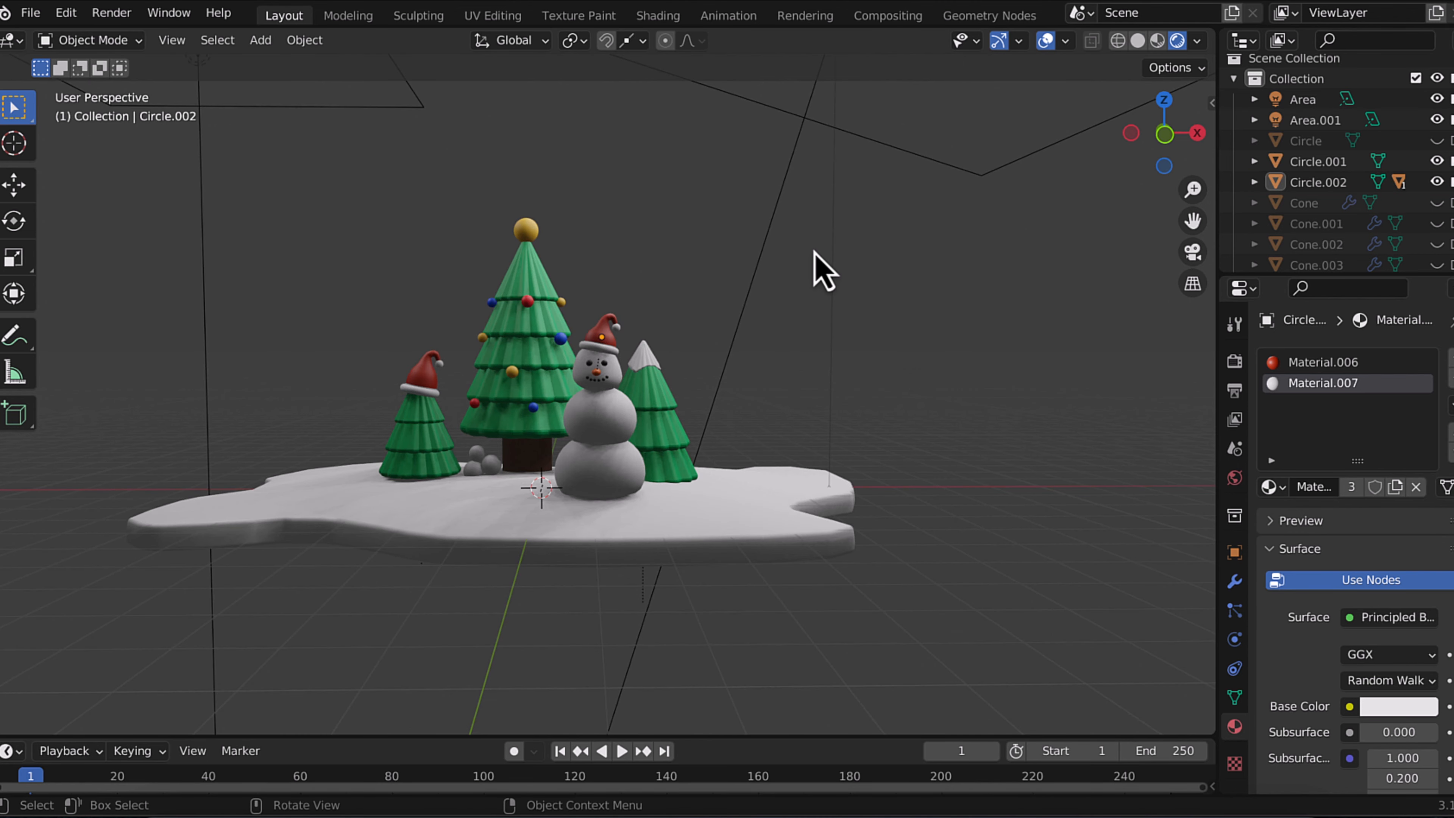
Scale the snowman up beside the snow-capped tree and raise it along Z so its base rests on the snow.
{"action": "scroll", "coordinate": [814, 249], "scroll_direction": "up", "scroll_amount": 2}
{"action": "left_click", "coordinate": [815, 255]}
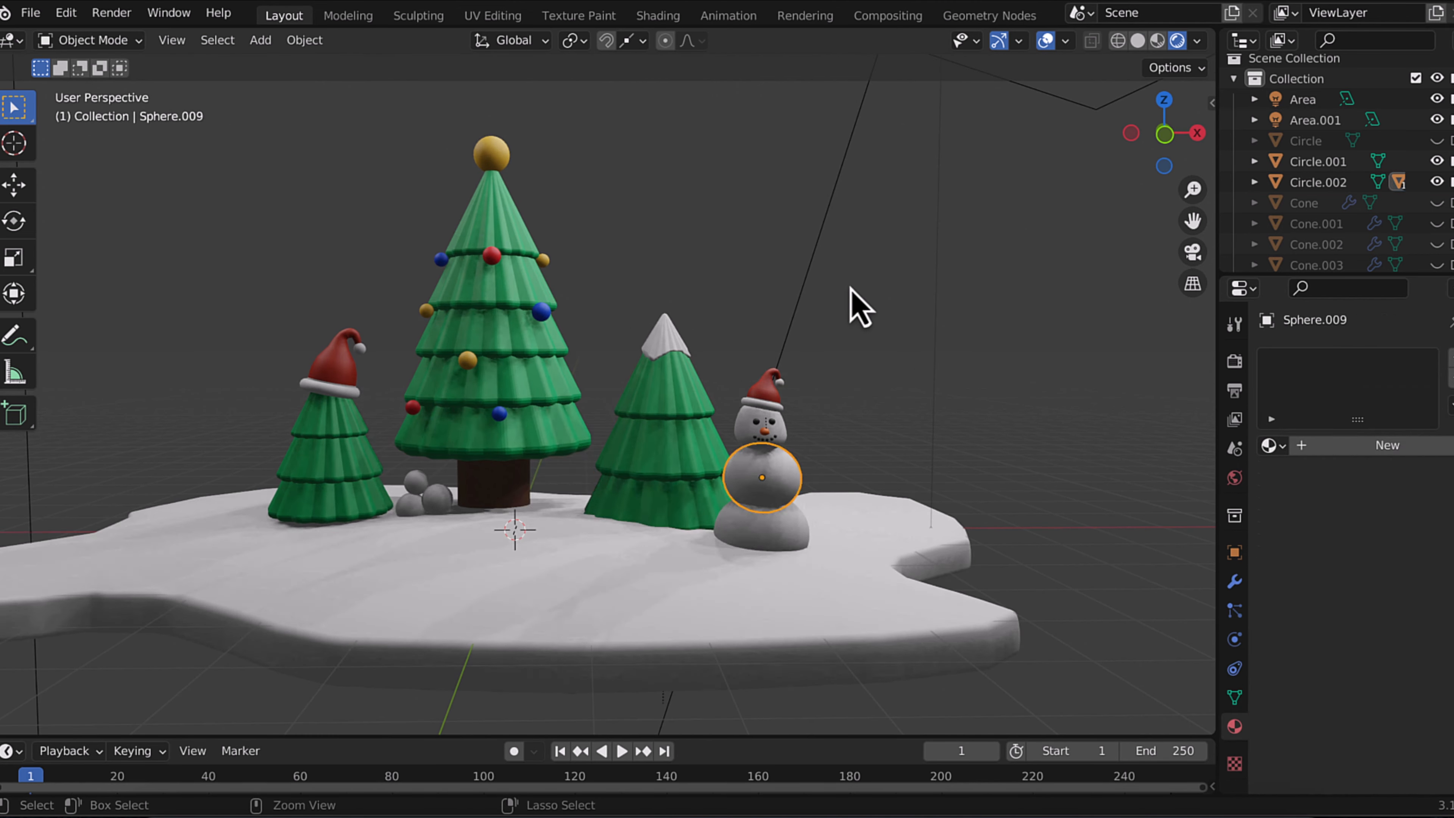
{"action": "key", "text": "s"}
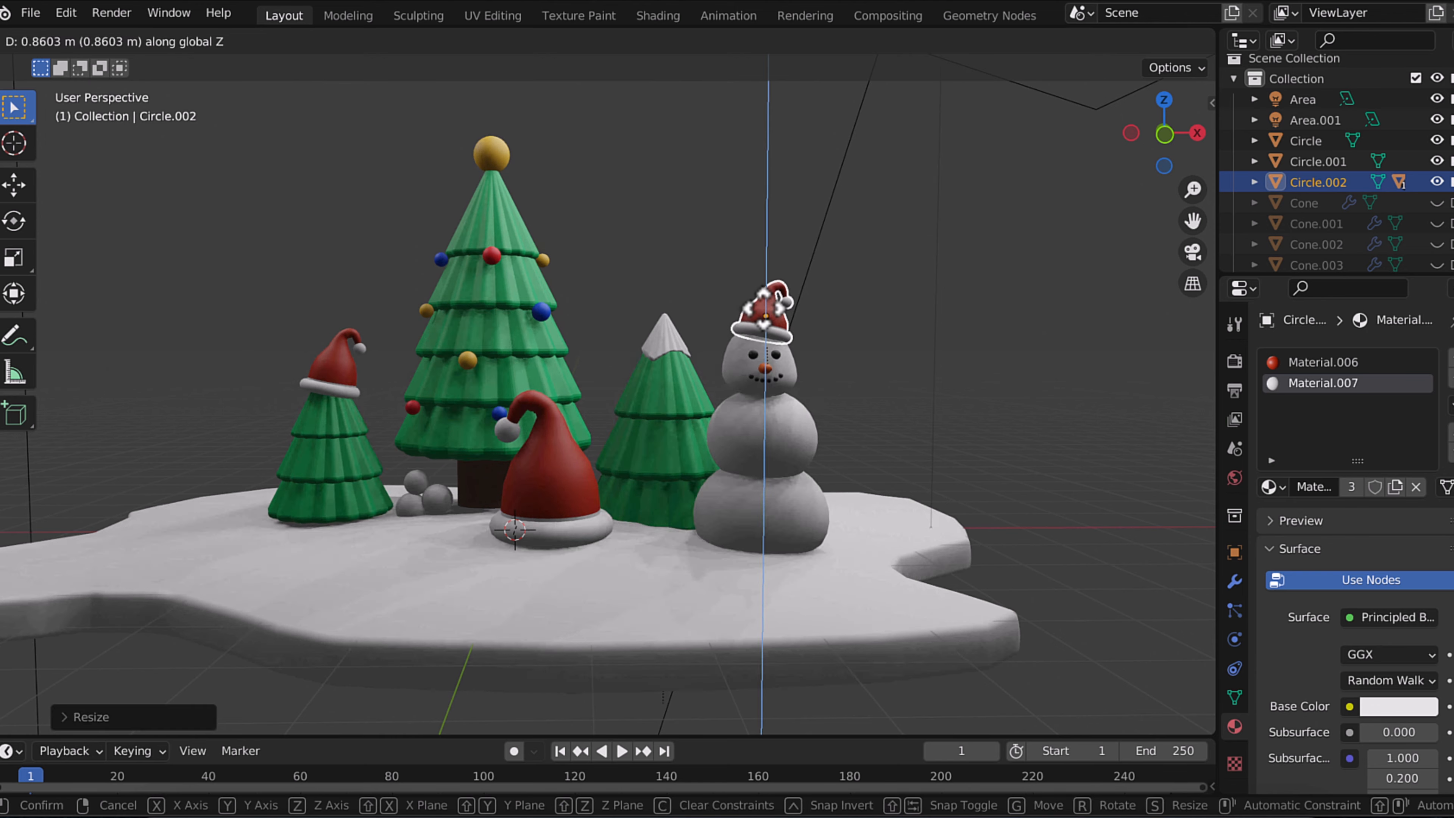
{"action": "left_click", "coordinate": [694, 274]}
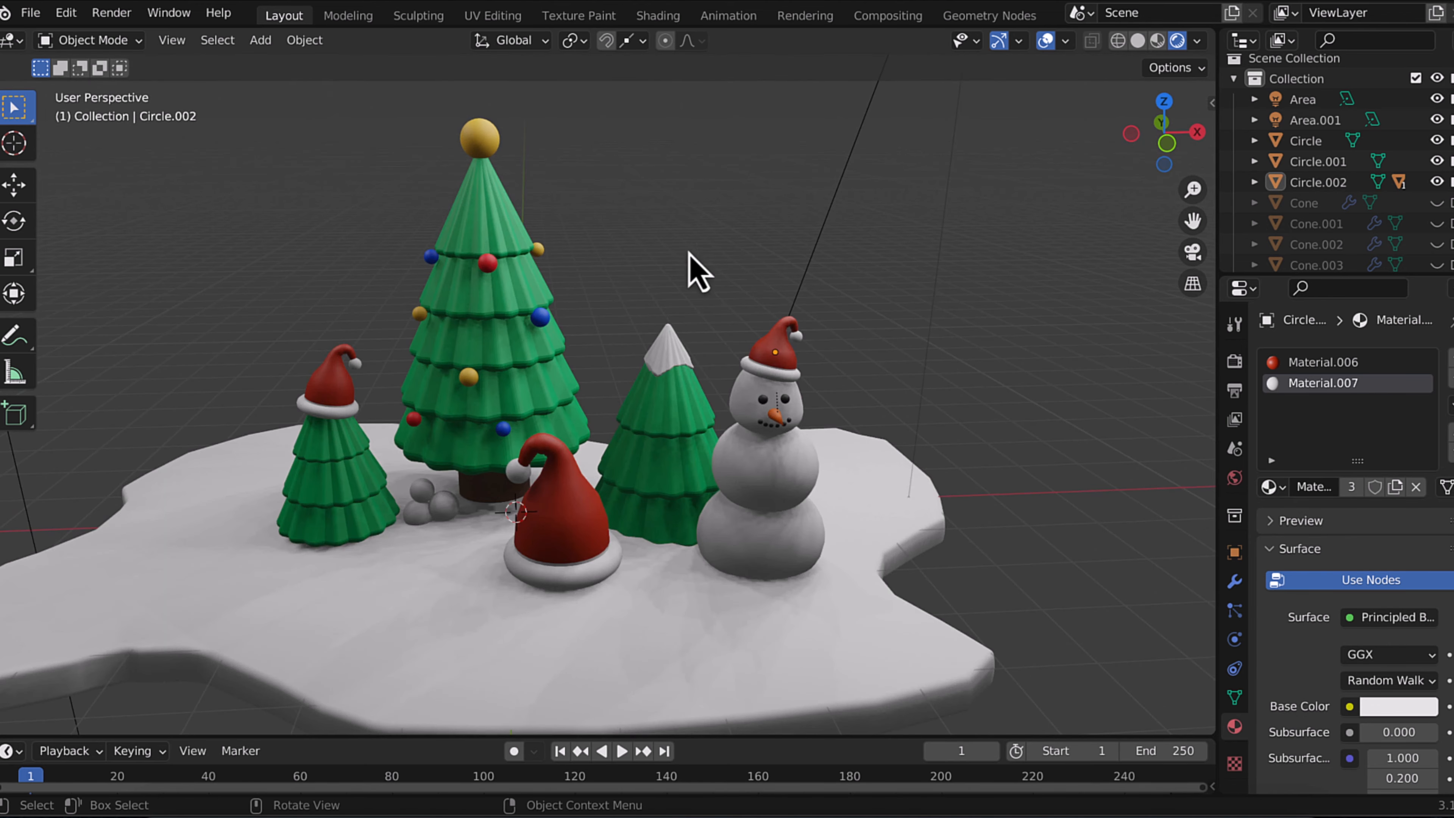
Move the snow-capped tree along X to the far side of the snowman.
{"action": "left_click", "coordinate": [683, 422]}
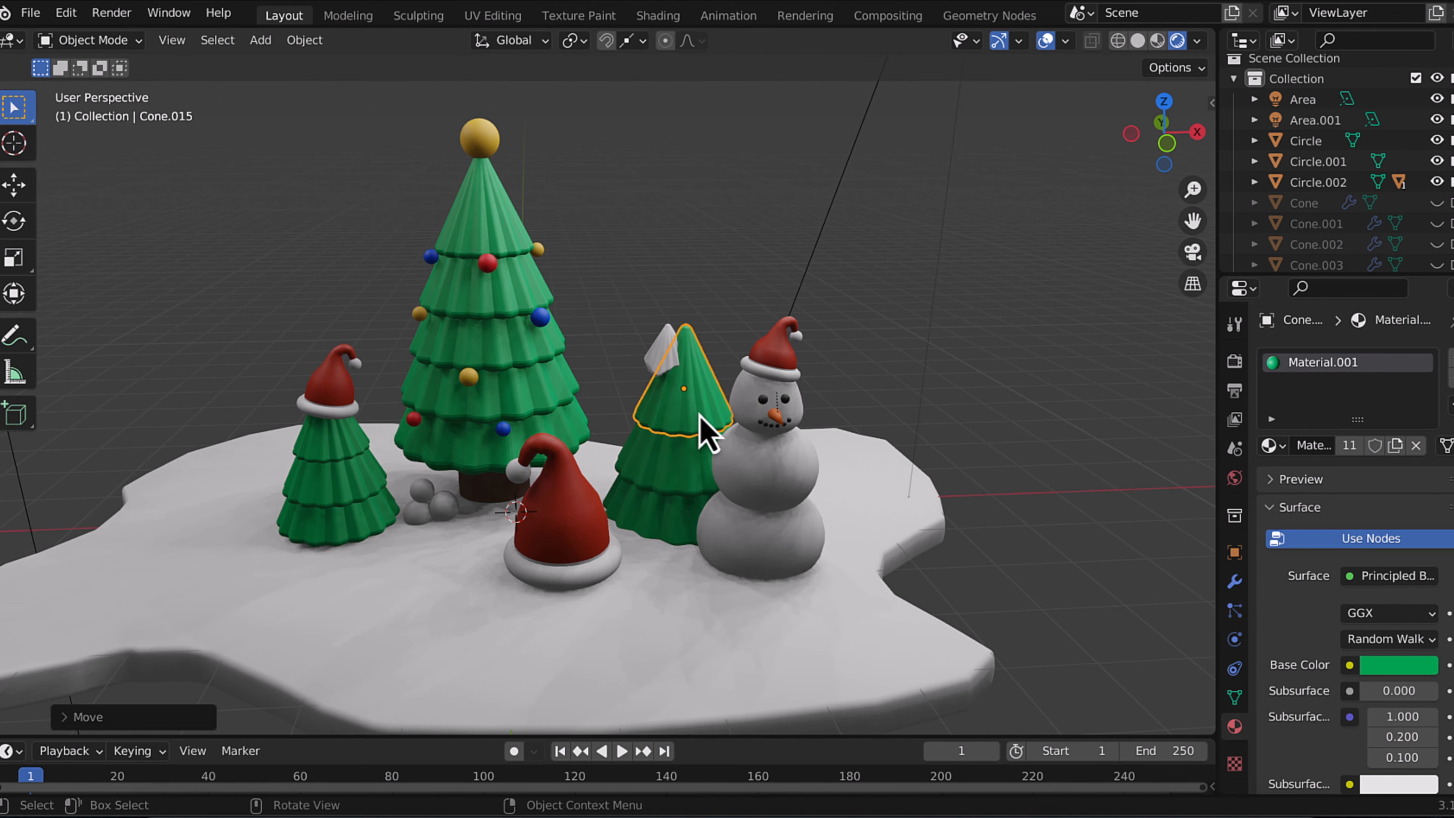
{"action": "left_click", "coordinate": [683, 338], "text": "shift"}
{"action": "left_click", "coordinate": [681, 399], "text": "shift"}
{"action": "key", "text": "x"}
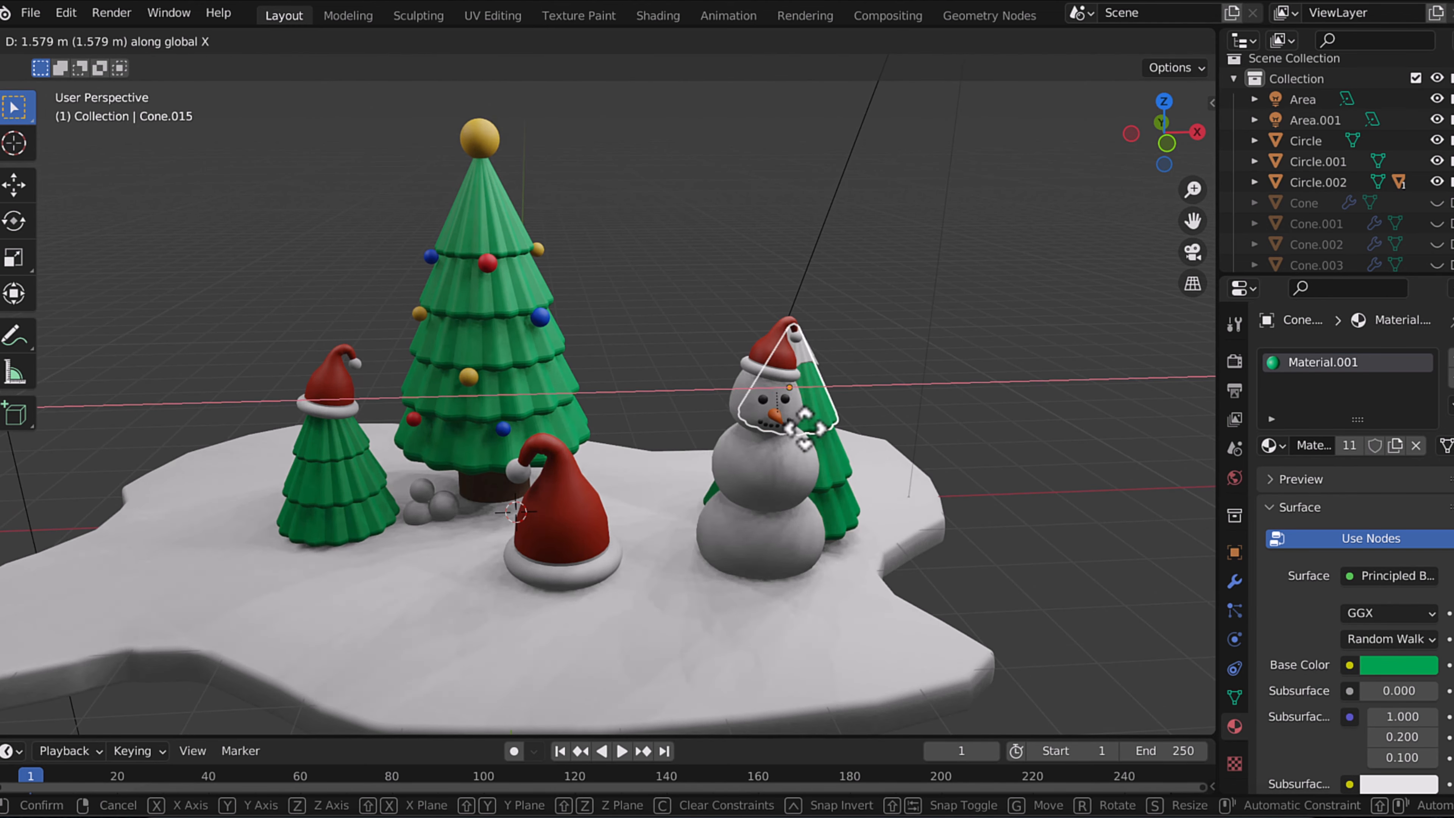
{"action": "left_click", "coordinate": [808, 424]}
Move the snowman by its hat along Y and X into the gap between the tall tree and the snow-capped tree.
{"action": "left_click", "coordinate": [752, 368]}
{"action": "key", "text": "g"}
{"action": "key", "text": "y"}
{"action": "left_click", "coordinate": [730, 327]}
{"action": "key", "text": "g"}
{"action": "key", "text": "x"}
{"action": "left_click", "coordinate": [635, 324]}
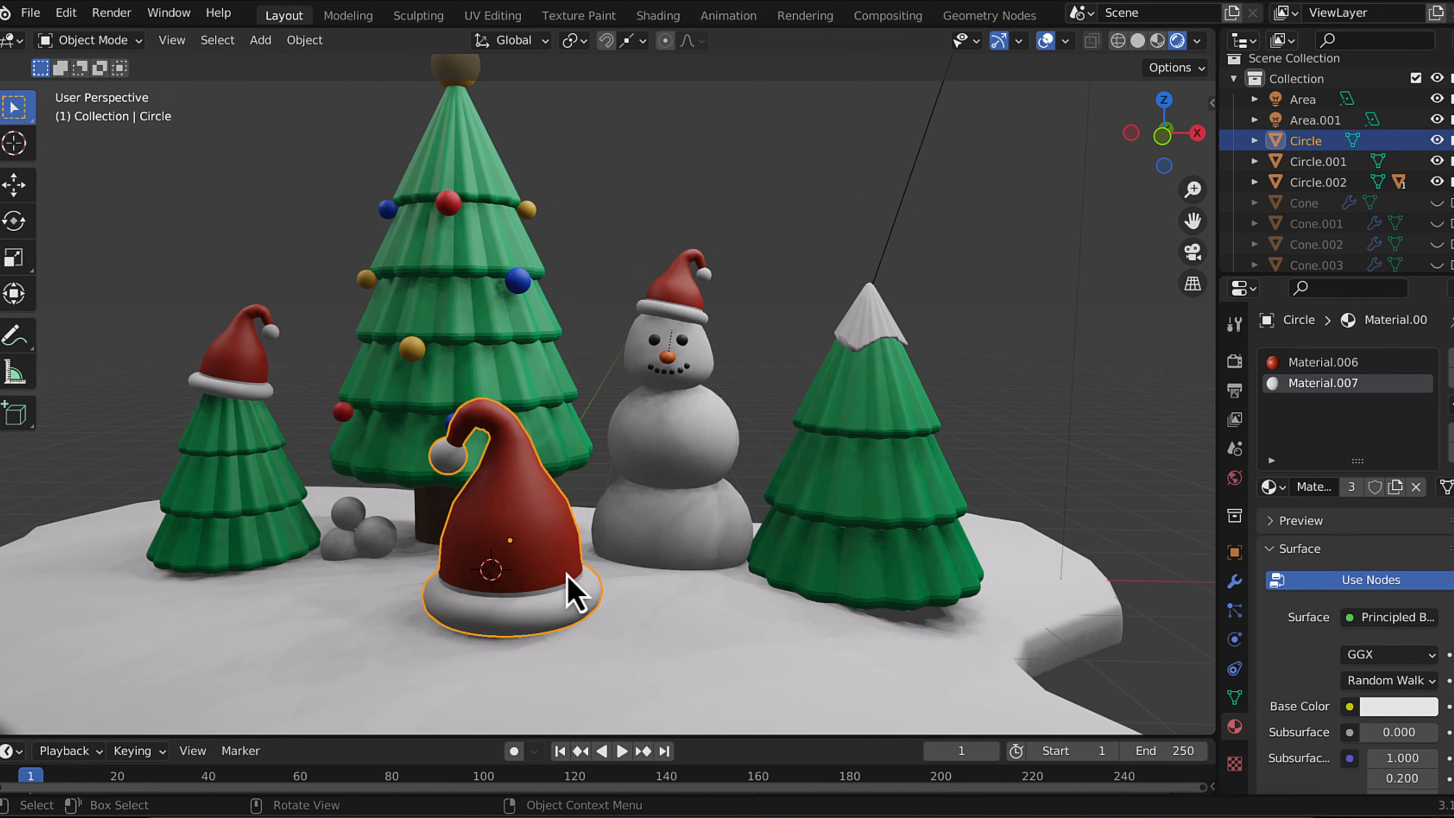
Shift the freestanding Santa hat on the snow, and try moving the snowman's base sphere along Y.
{"action": "key", "text": "g"}
{"action": "left_click", "coordinate": [530, 579]}
{"action": "left_click", "coordinate": [659, 538]}
{"action": "key", "text": "g"}
{"action": "key", "text": "y"}
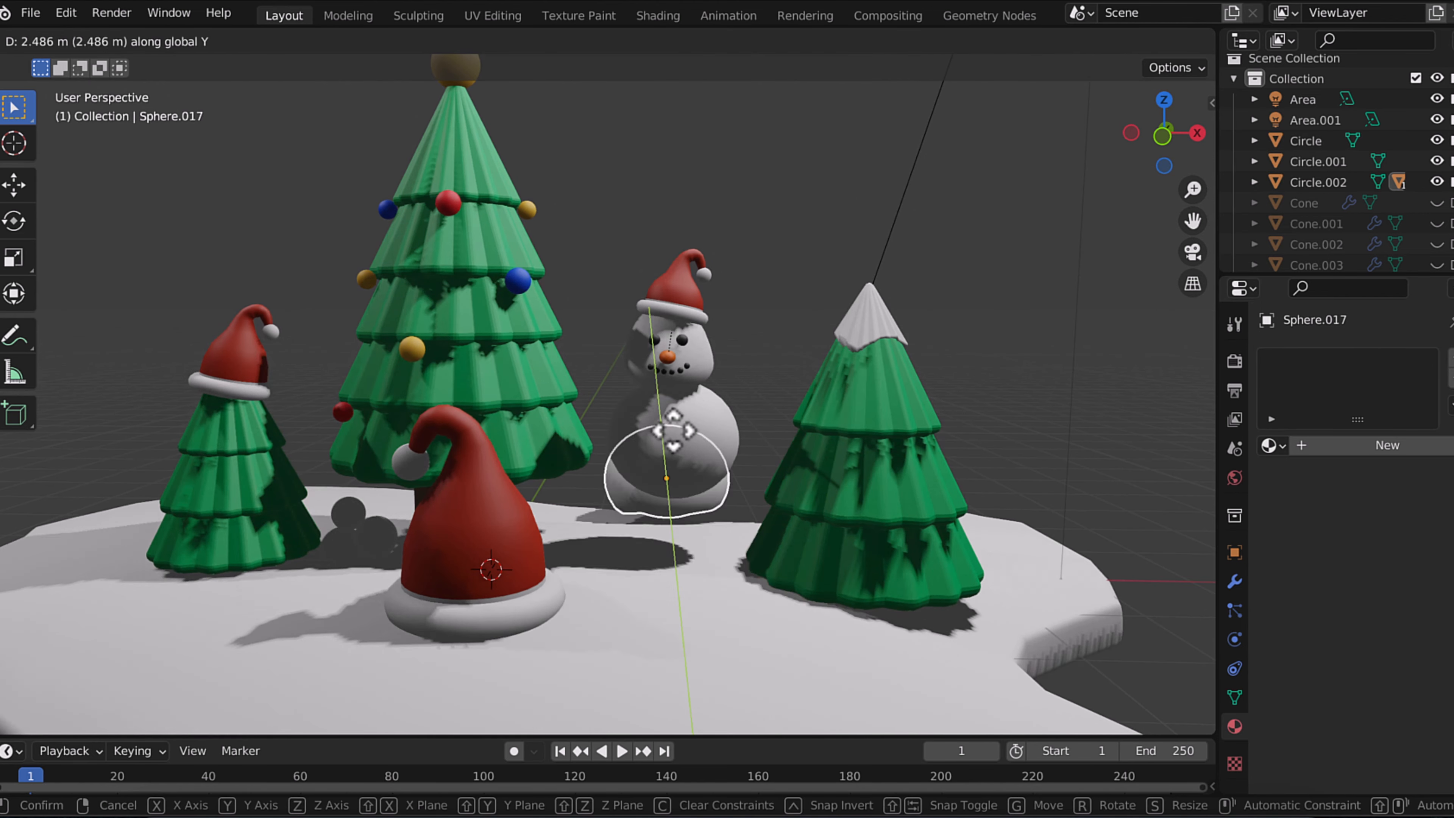
Reposition the snowman by its hat, including along Y, so it stands ahead of the snow-capped tree, and save the file.
{"action": "left_click", "coordinate": [681, 299]}
{"action": "key", "text": "g"}
{"action": "left_click", "coordinate": [676, 286]}
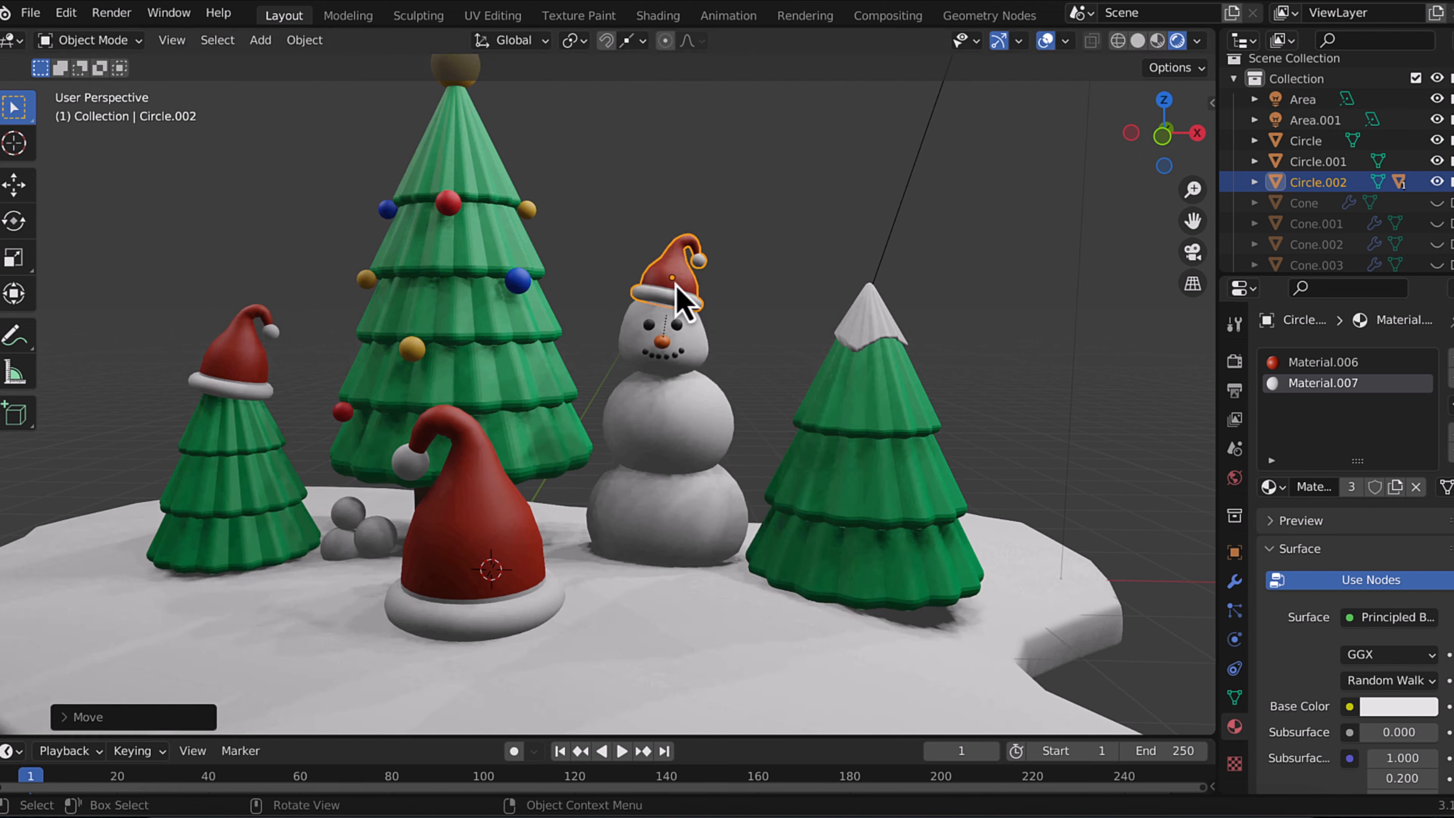
{"action": "key", "text": "g"}
{"action": "key", "text": "y"}
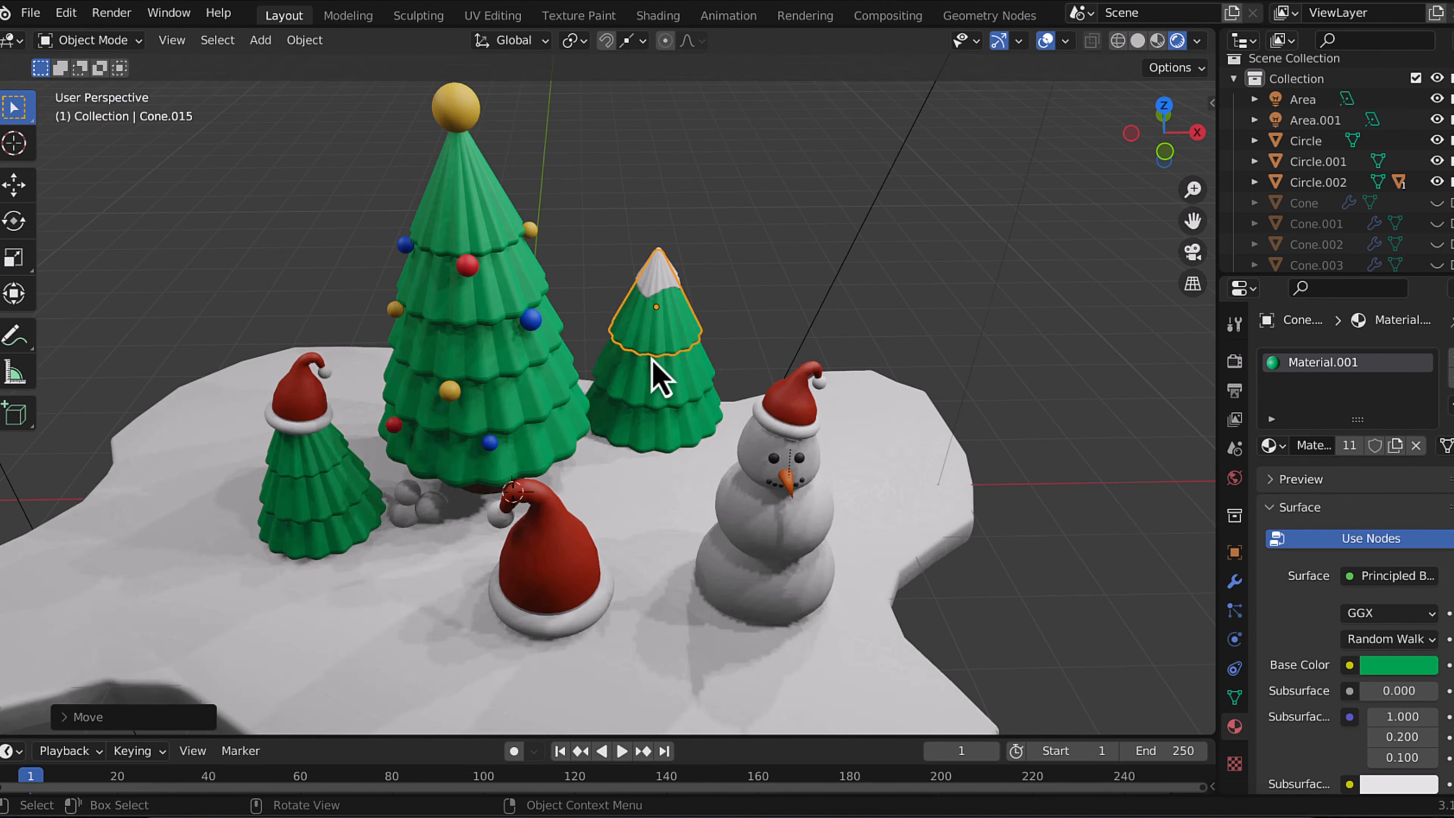
{"action": "key", "text": "KP_1"}
{"action": "middle_click_drag", "start_coordinate": [655, 267], "coordinate": [655, 267]}
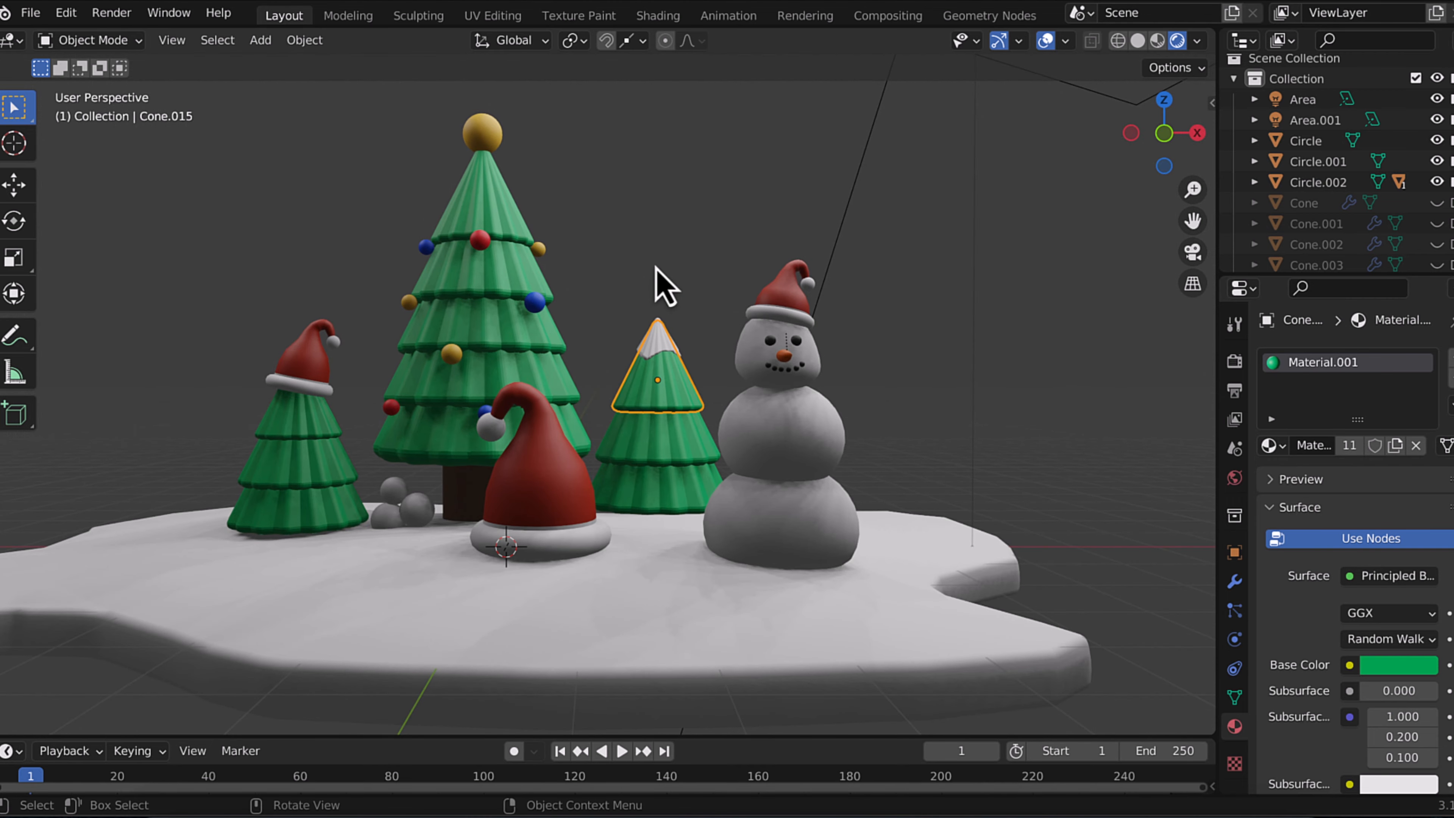
{"action": "key", "text": "ctrl+s"}
{"action": "scroll", "coordinate": [795, 309], "scroll_direction": "down", "scroll_amount": 3}
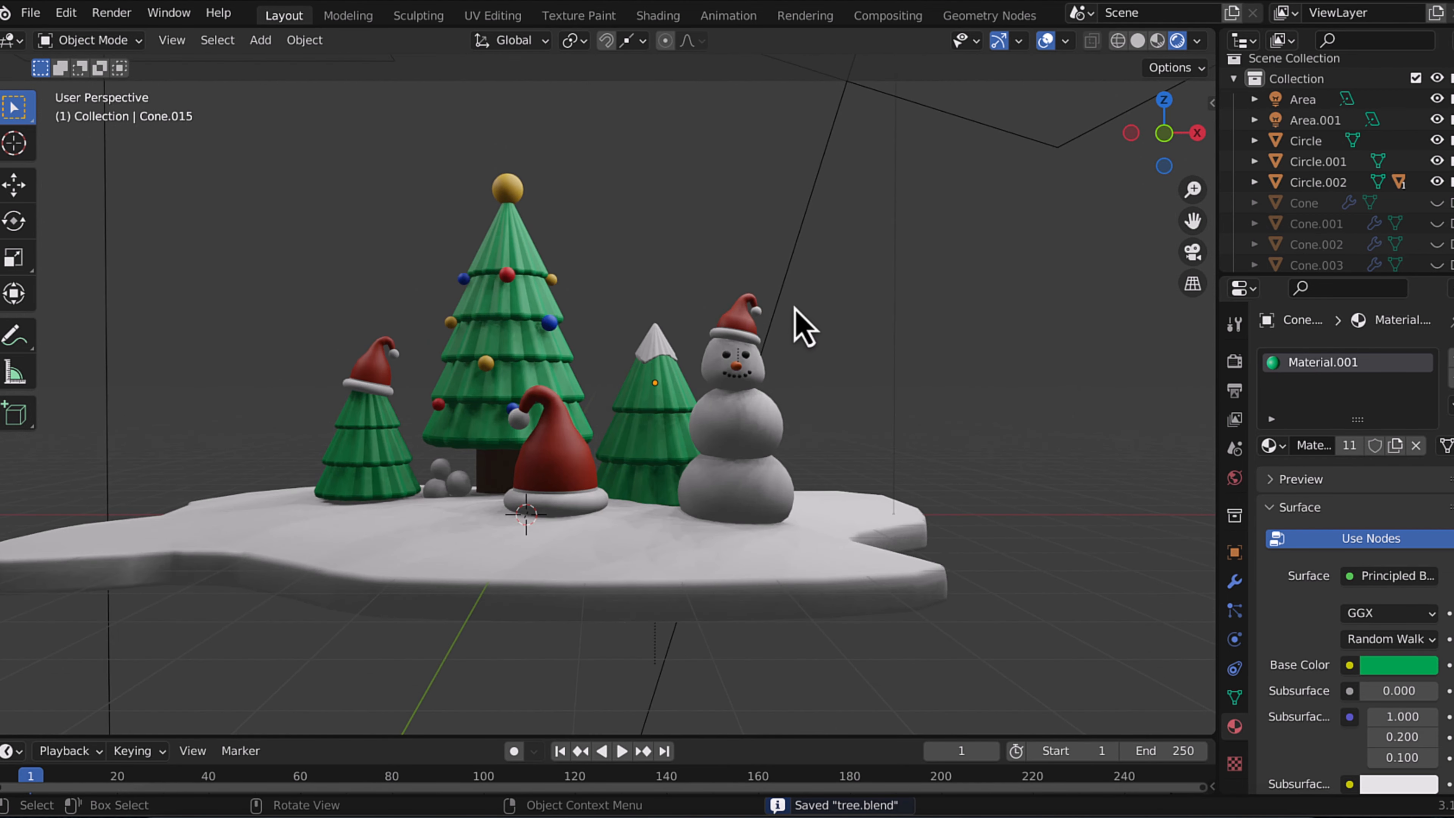
{"action": "middle_click_drag", "start_coordinate": [795, 309], "coordinate": [801, 312]}
Move the snow-capped tree to the outer side of the hat-topped tree and scale it down.
{"action": "left_click", "coordinate": [715, 354]}
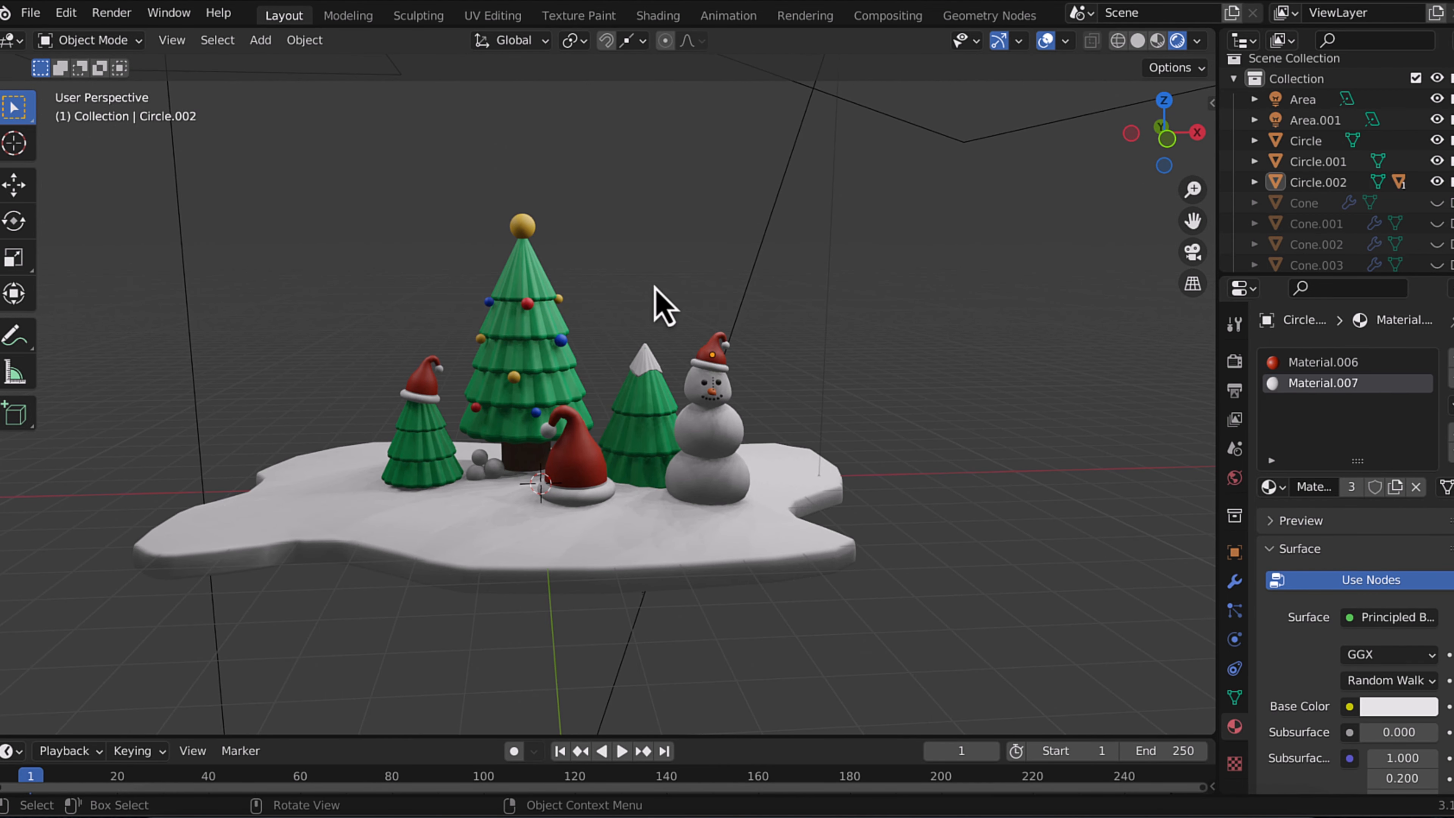
{"action": "left_click", "coordinate": [663, 404]}
{"action": "left_click", "coordinate": [348, 412]}
{"action": "key", "text": "s"}
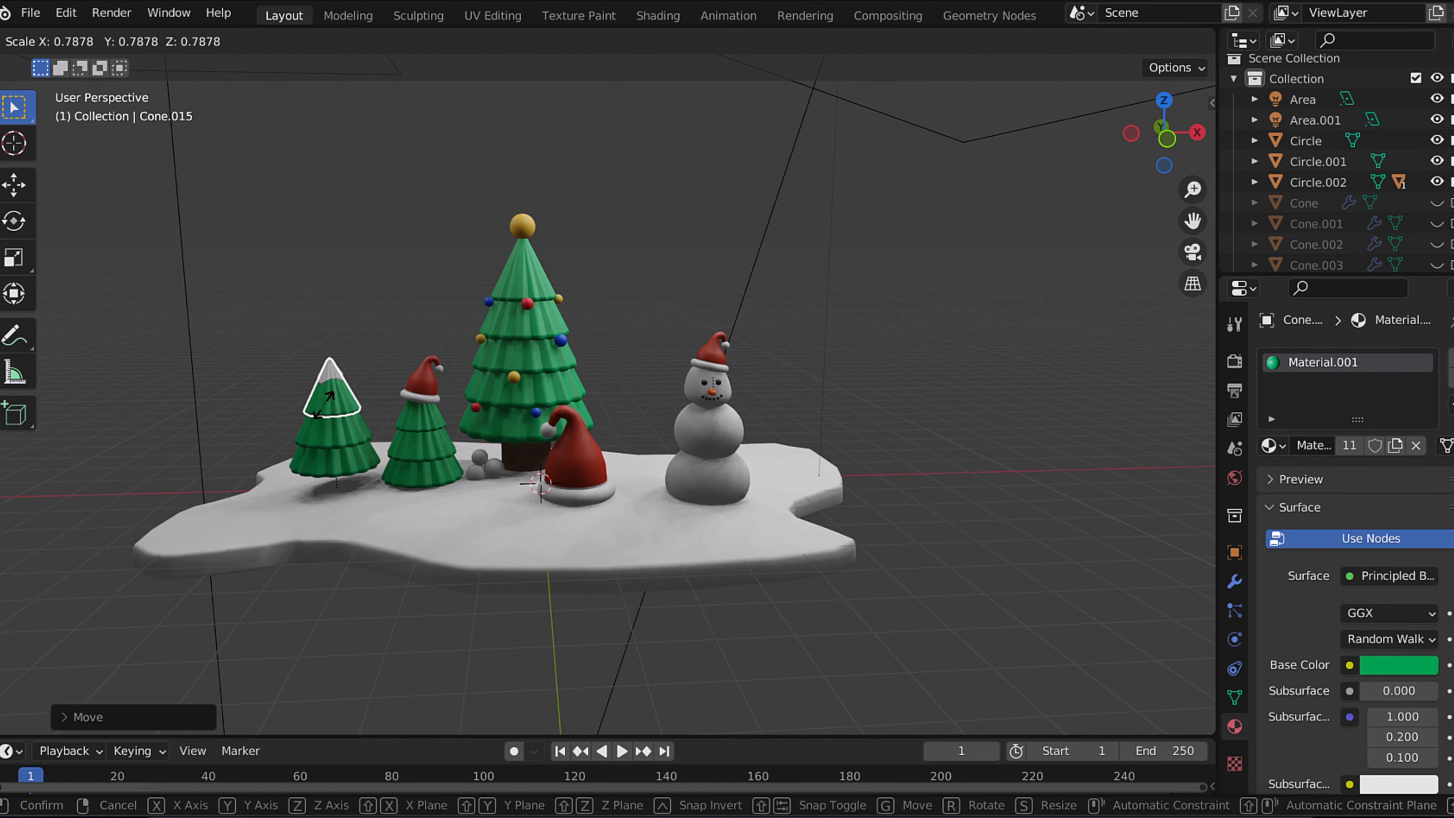
{"action": "left_click", "coordinate": [367, 410]}
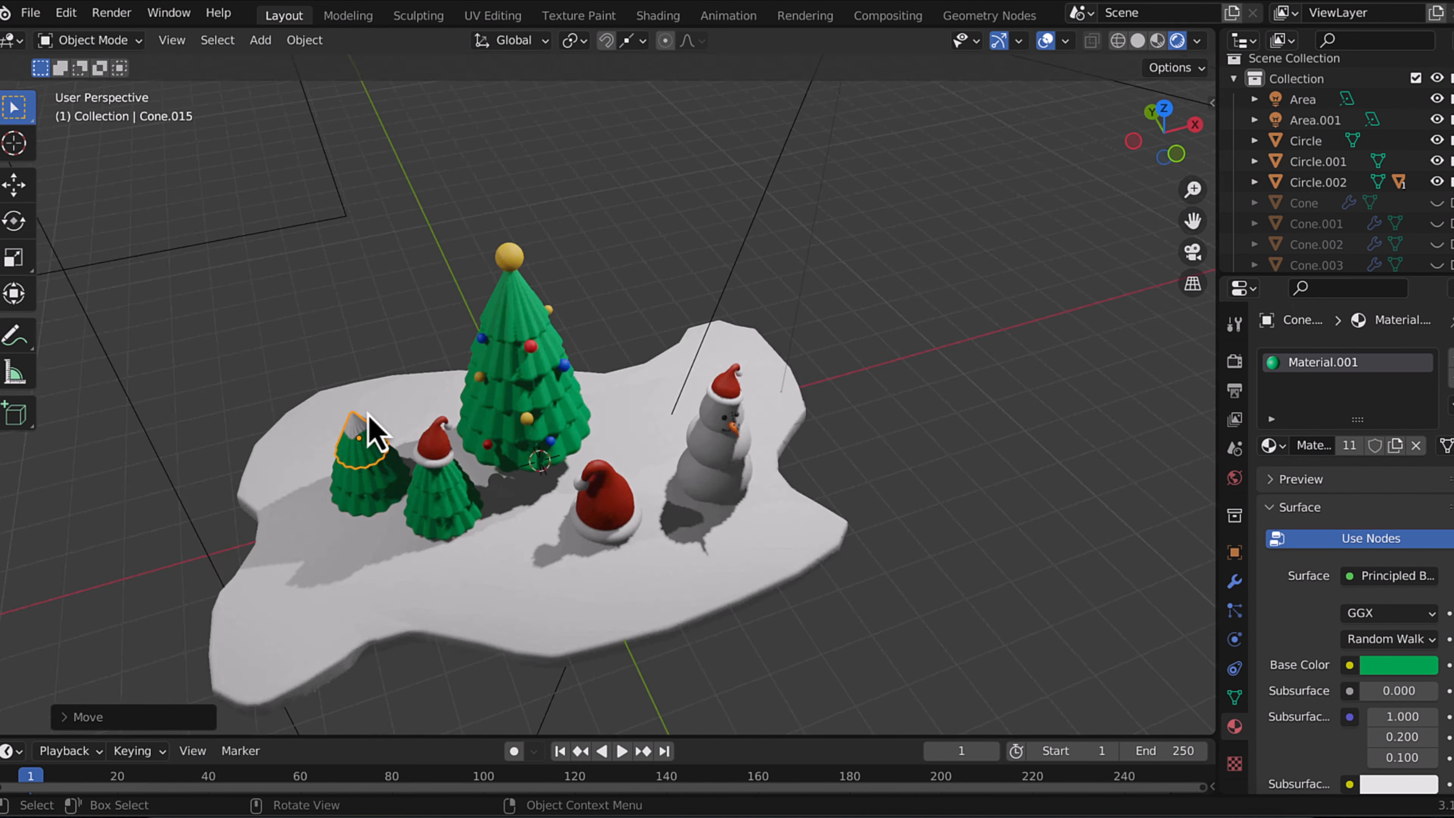
Move the snowman by its hat closer to the tall decorated tree.
{"action": "key", "text": "KP_1"}
{"action": "left_click", "coordinate": [694, 343]}
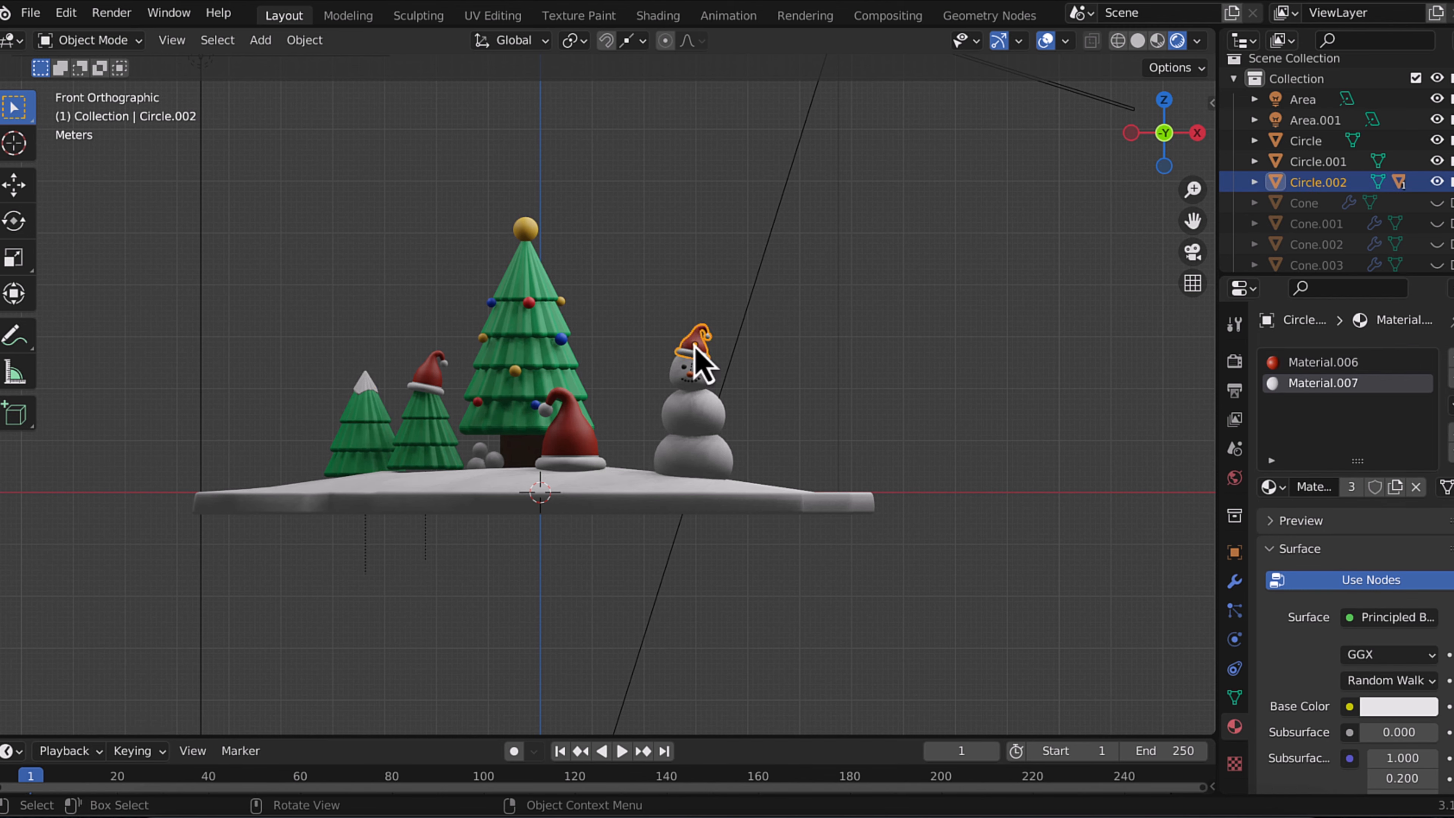
Shrink the snow-capped tree further and move it along X to the outer side of the snowman.
{"action": "left_click", "coordinate": [371, 396]}
{"action": "key", "text": "s"}
{"action": "left_click", "coordinate": [448, 412]}
{"action": "key", "text": "g"}
{"action": "key", "text": "x"}
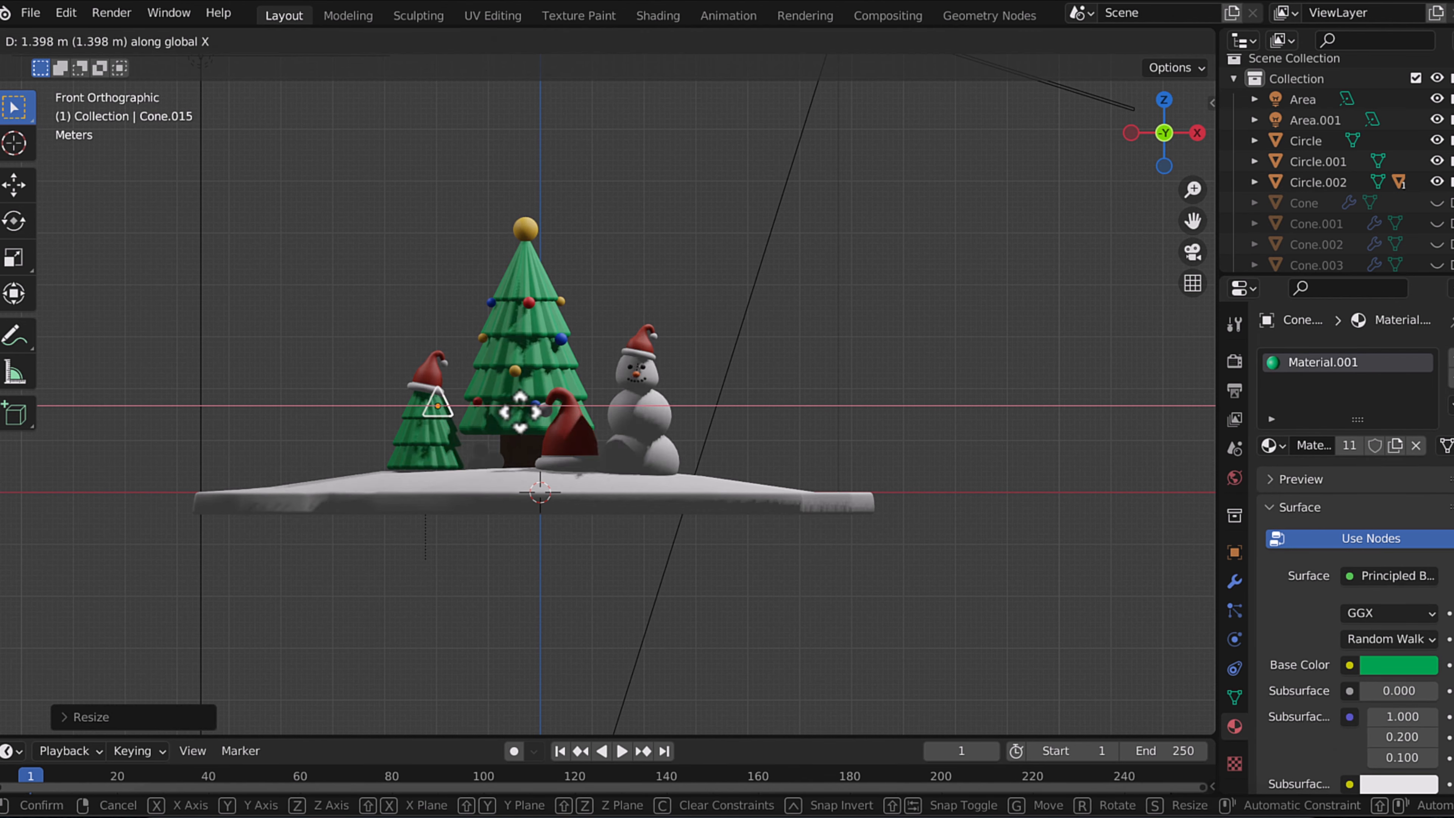
{"action": "left_click", "coordinate": [739, 441]}
Resize the snow-capped tree and adjust it along Z so it sits on the snow.
{"action": "left_click", "coordinate": [733, 401]}
{"action": "mouse_move", "coordinate": [733, 401]}
{"action": "middle_mouse_down"}
{"action": "mouse_move", "coordinate": [734, 416]}
{"action": "mouse_move", "coordinate": [710, 361]}
{"action": "mouse_move", "coordinate": [754, 409]}
{"action": "middle_mouse_up"}
{"action": "key", "text": "s"}
{"action": "key", "text": "g"}
{"action": "key", "text": "z"}
{"action": "left_click", "coordinate": [733, 385]}
Adjust the snowman's position by its hat beside the small snow-capped tree, and save the file.
{"action": "left_click", "coordinate": [648, 342]}
{"action": "key", "text": "g"}
{"action": "left_click", "coordinate": [681, 366]}
{"action": "left_click", "coordinate": [757, 380]}
{"action": "key", "text": "ctrl+s"}
Move the freestanding Santa hat along Y, toward the front of the snow base.
{"action": "left_click", "coordinate": [560, 458]}
{"action": "key", "text": "g"}
{"action": "key", "text": "y"}
{"action": "left_click", "coordinate": [557, 474]}
{"action": "left_click", "coordinate": [916, 358]}
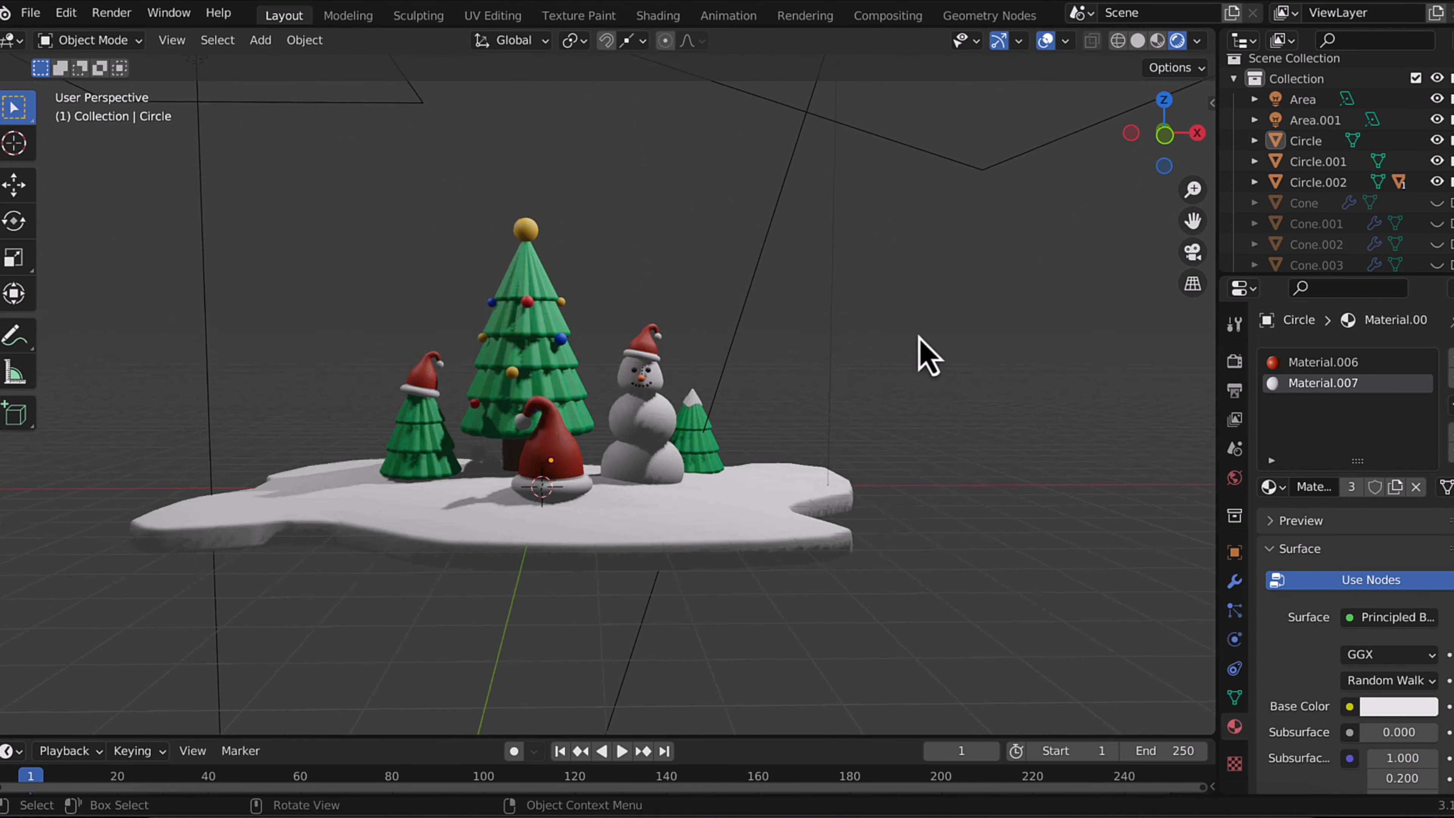
Rotate the Santa hat on the small tree about the X axis.
{"action": "key", "text": "KP_1"}
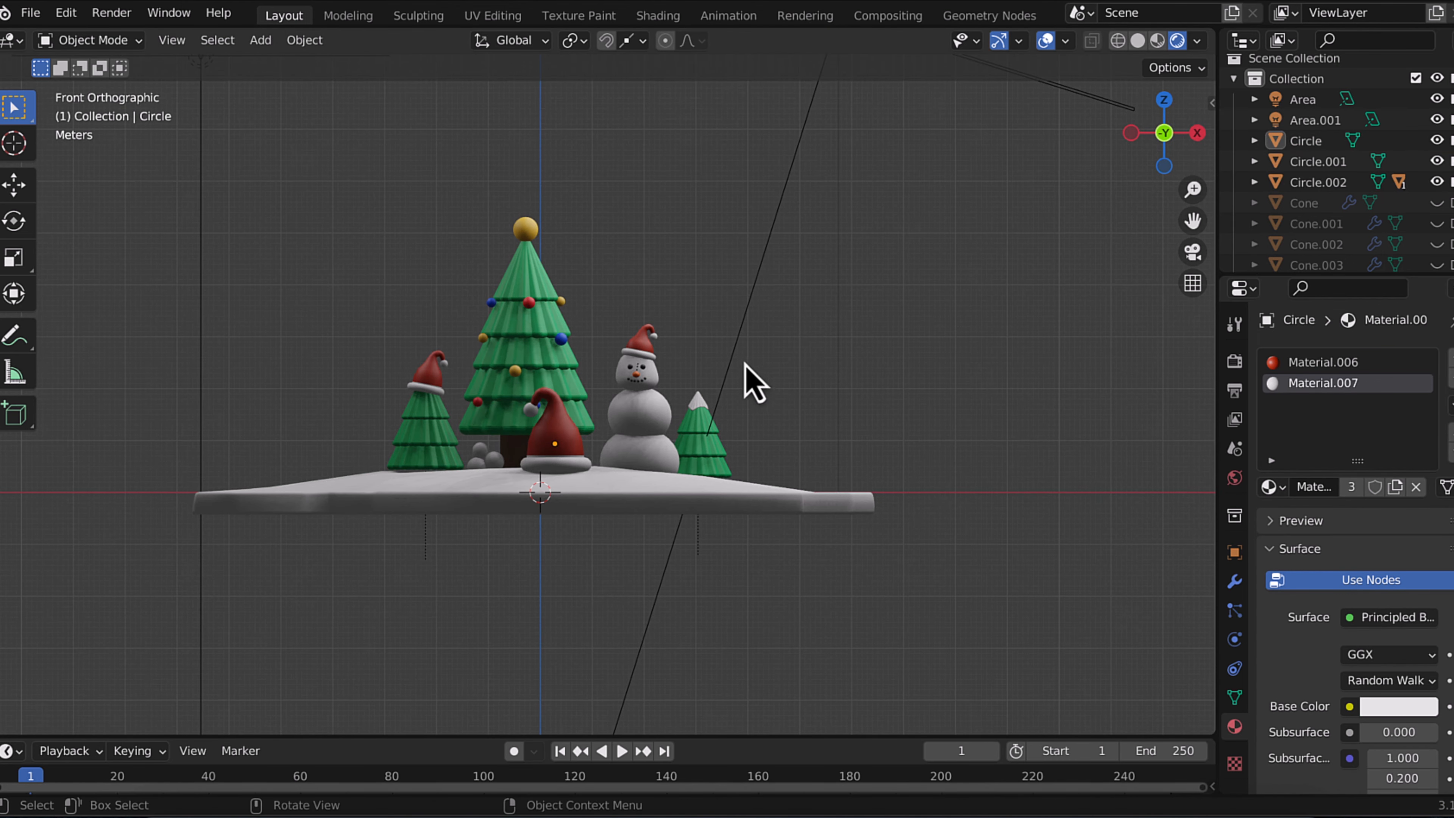
{"action": "scroll", "coordinate": [755, 382], "scroll_direction": "up", "scroll_amount": 4}
{"action": "key", "text": "r"}
{"action": "key", "text": "x"}
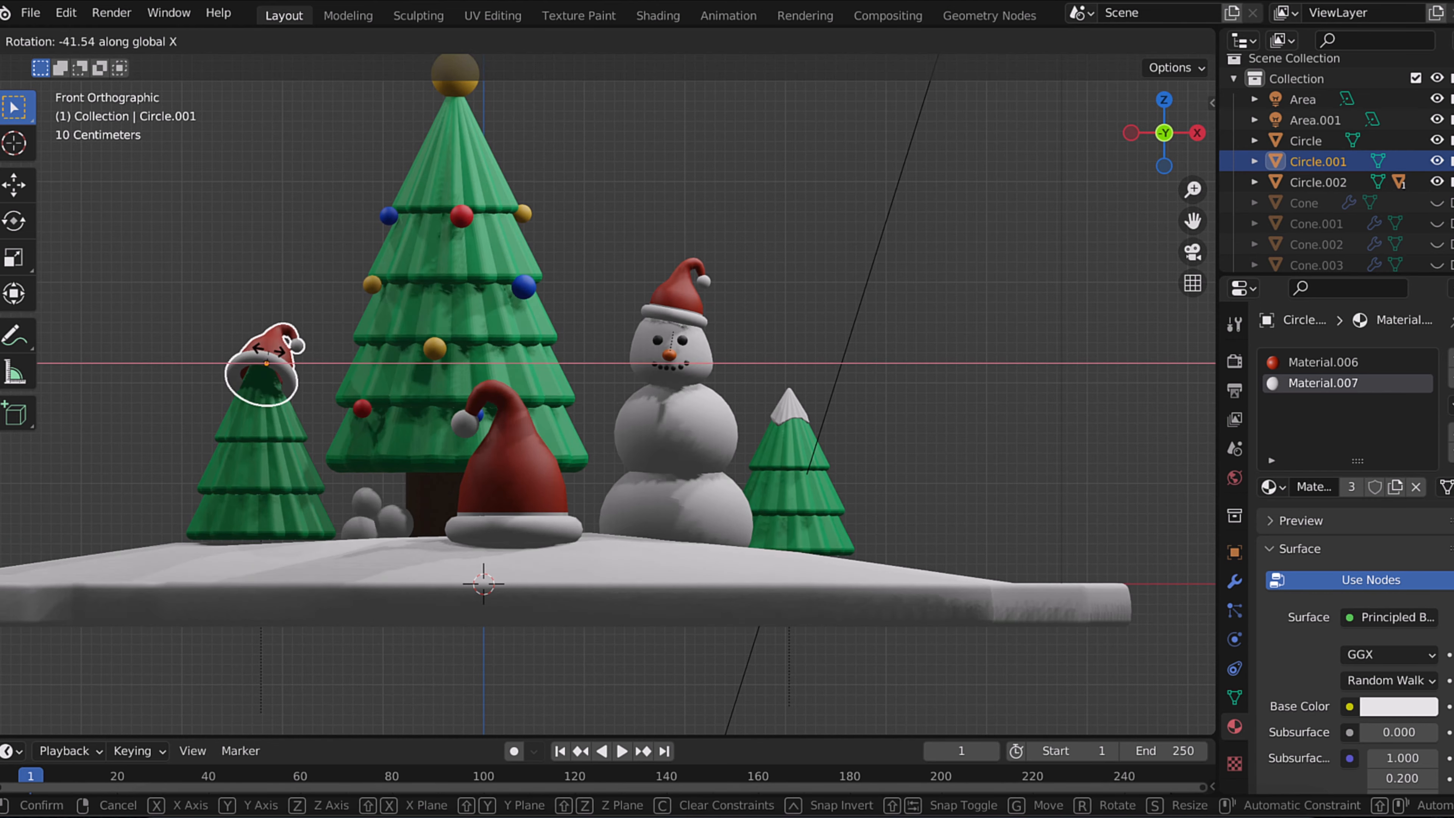
{"action": "left_click", "coordinate": [351, 357]}
{"action": "left_click", "coordinate": [693, 175]}
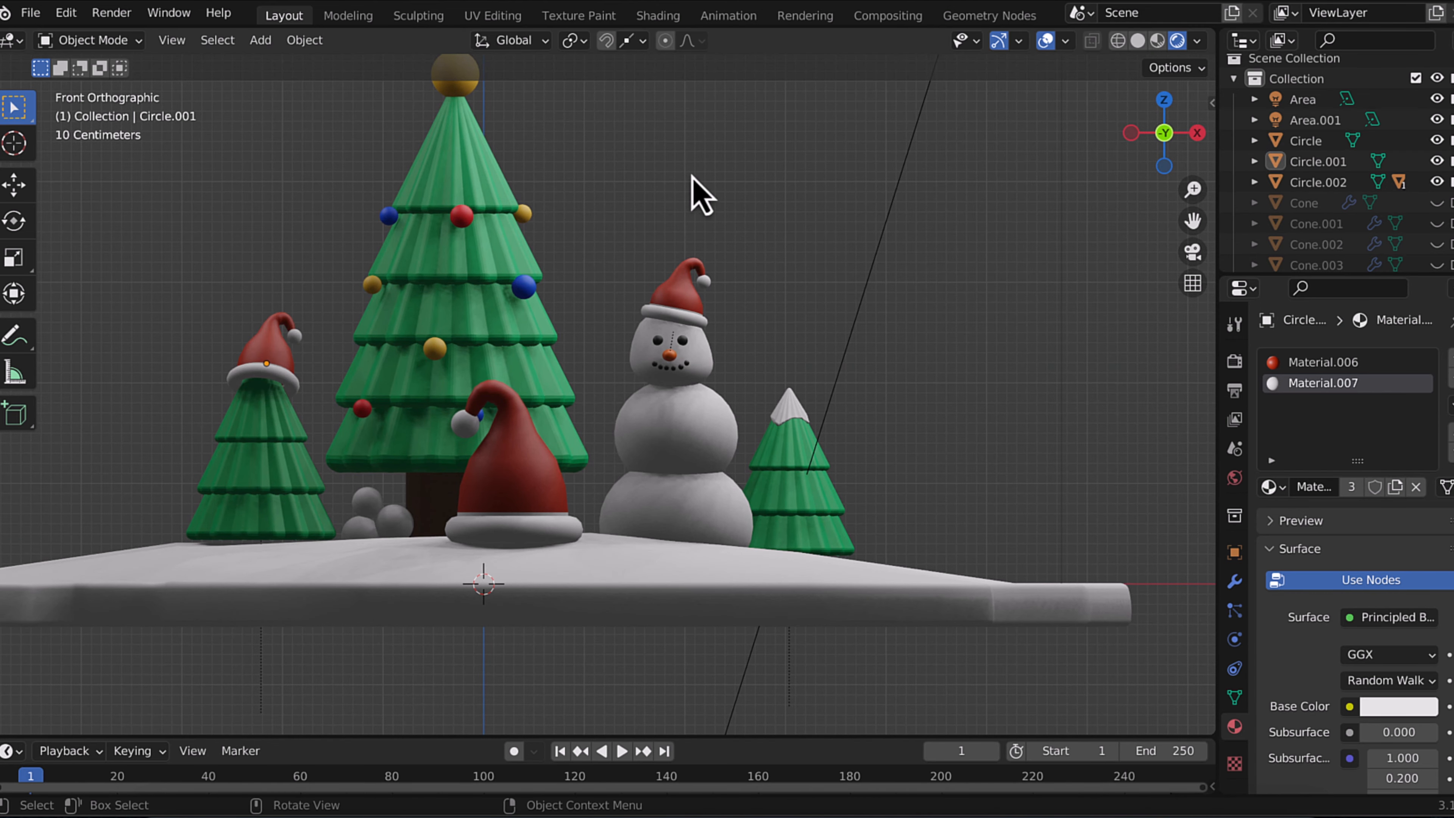
Move the snow-capped tree slightly along X toward the snowman.
{"action": "left_click", "coordinate": [800, 441]}
{"action": "key", "text": "g"}
{"action": "key", "text": "x"}
{"action": "left_click", "coordinate": [789, 438]}
Move the snowman by its hat about 0.34 m along negative X, closer to the tall tree.
{"action": "left_click", "coordinate": [686, 301]}
{"action": "key", "text": "g"}
{"action": "key", "text": "x"}
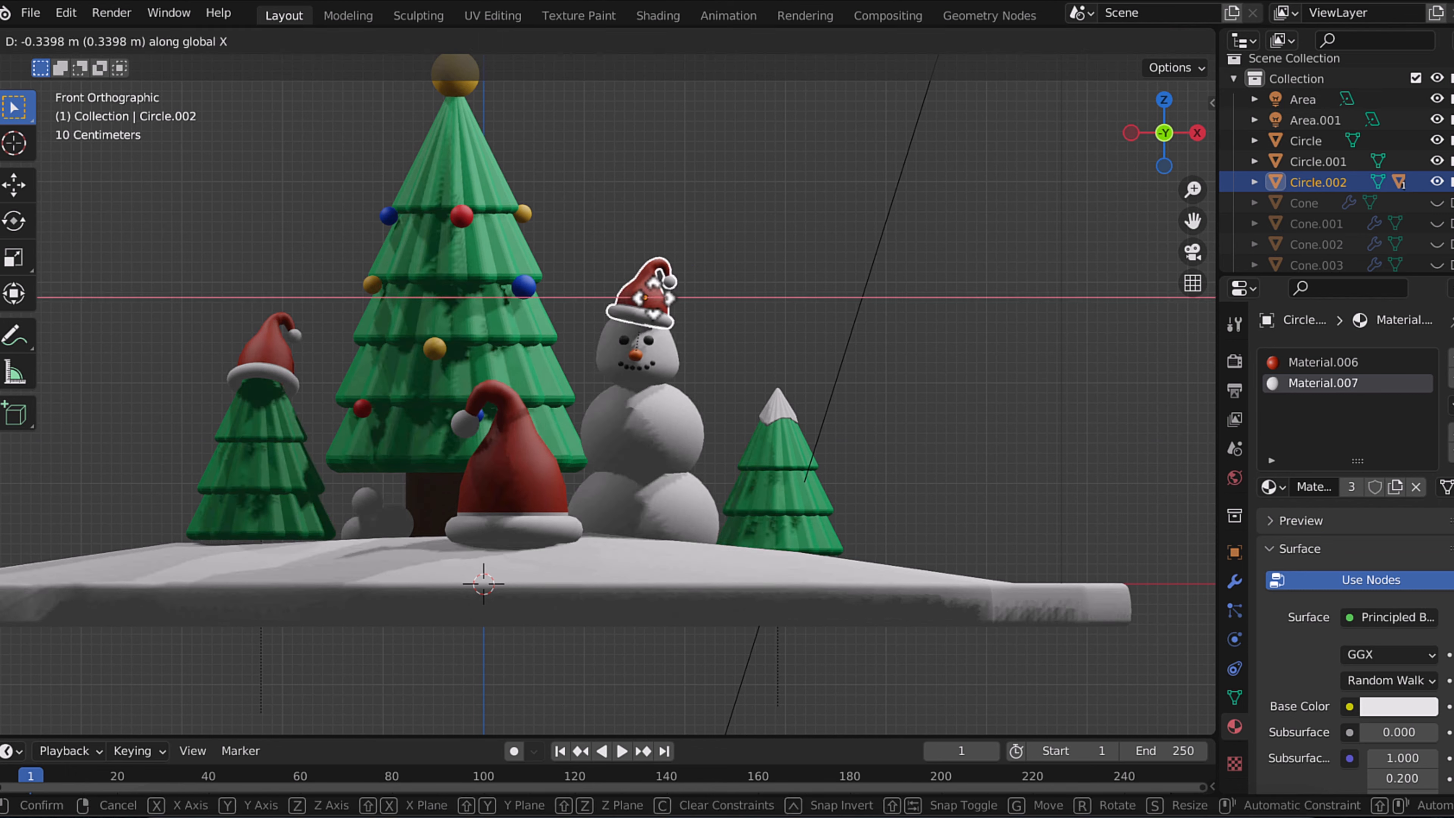
{"action": "left_click", "coordinate": [652, 290]}
{"action": "left_click", "coordinate": [722, 296]}
Bring the snow-capped tree close in beside the snowman, and save the file.
{"action": "left_click", "coordinate": [778, 464]}
{"action": "middle_click_drag", "start_coordinate": [778, 464], "coordinate": [753, 357]}
{"action": "scroll", "coordinate": [753, 357], "scroll_direction": "down", "scroll_amount": 2}
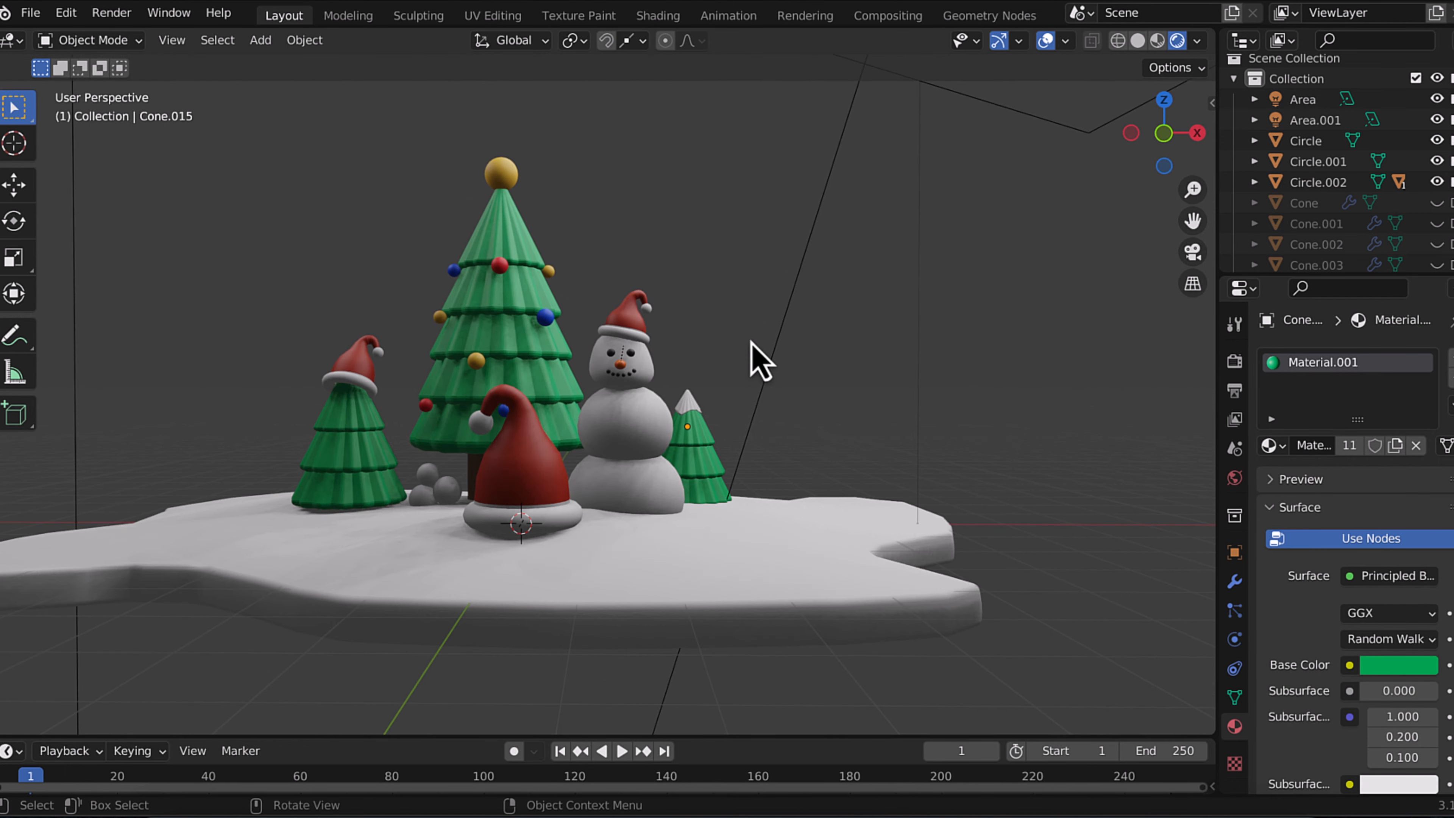
{"action": "key", "text": "ctrl+s"}
{"action": "scroll", "coordinate": [752, 357], "scroll_direction": "down", "scroll_amount": 2}
{"action": "scroll", "coordinate": [770, 348], "scroll_direction": "down", "scroll_amount": 2}
Add a UV sphere at the scene's centre and scale it up until it encloses the trees and the snowman.
{"action": "left_click", "coordinate": [770, 356]}
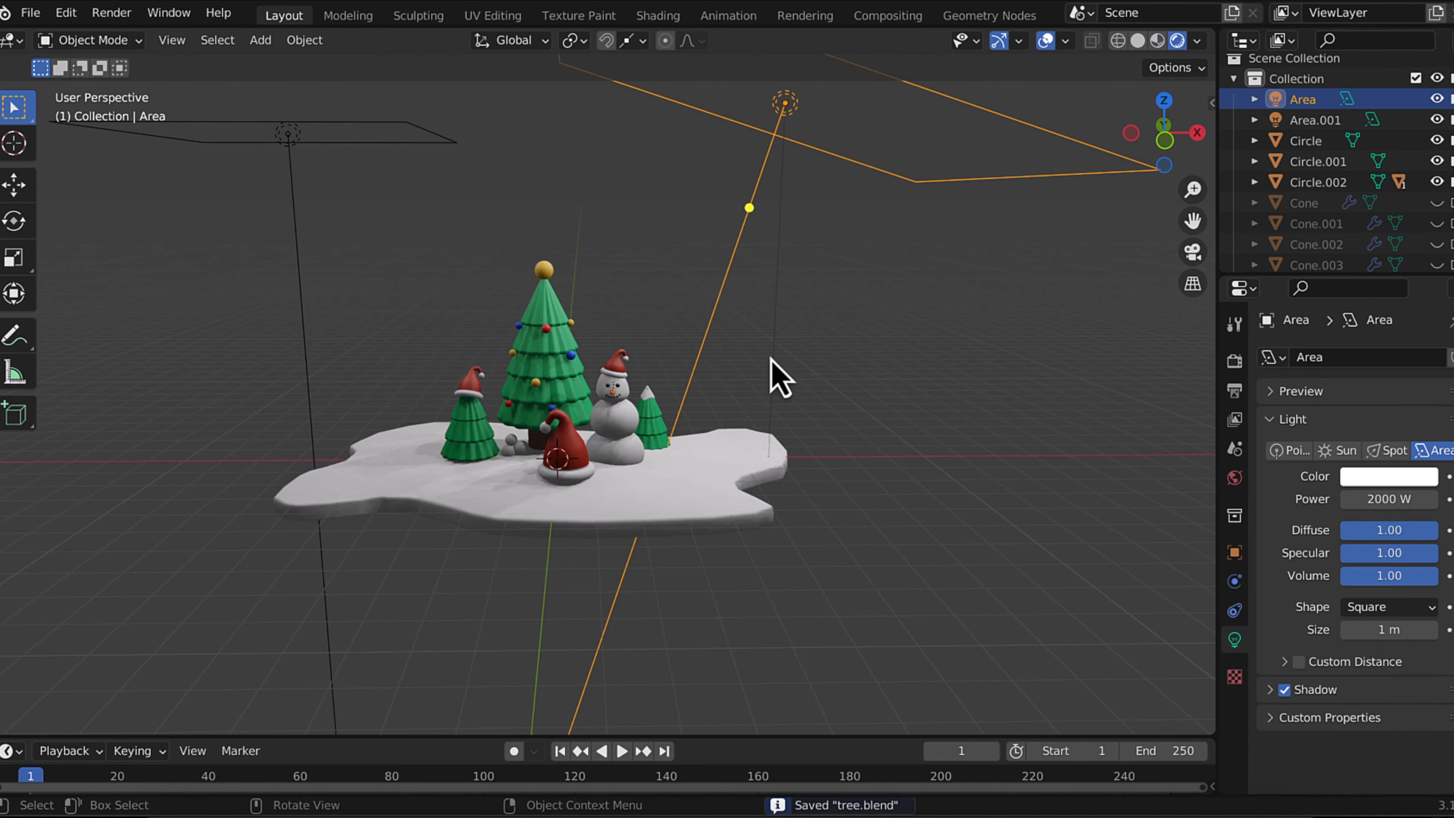
{"action": "left_click", "coordinate": [262, 41]}
{"action": "mouse_move", "coordinate": [297, 65]}
{"action": "left_click", "coordinate": [472, 130]}
{"action": "key", "text": "s"}
{"action": "left_click", "coordinate": [865, 566]}
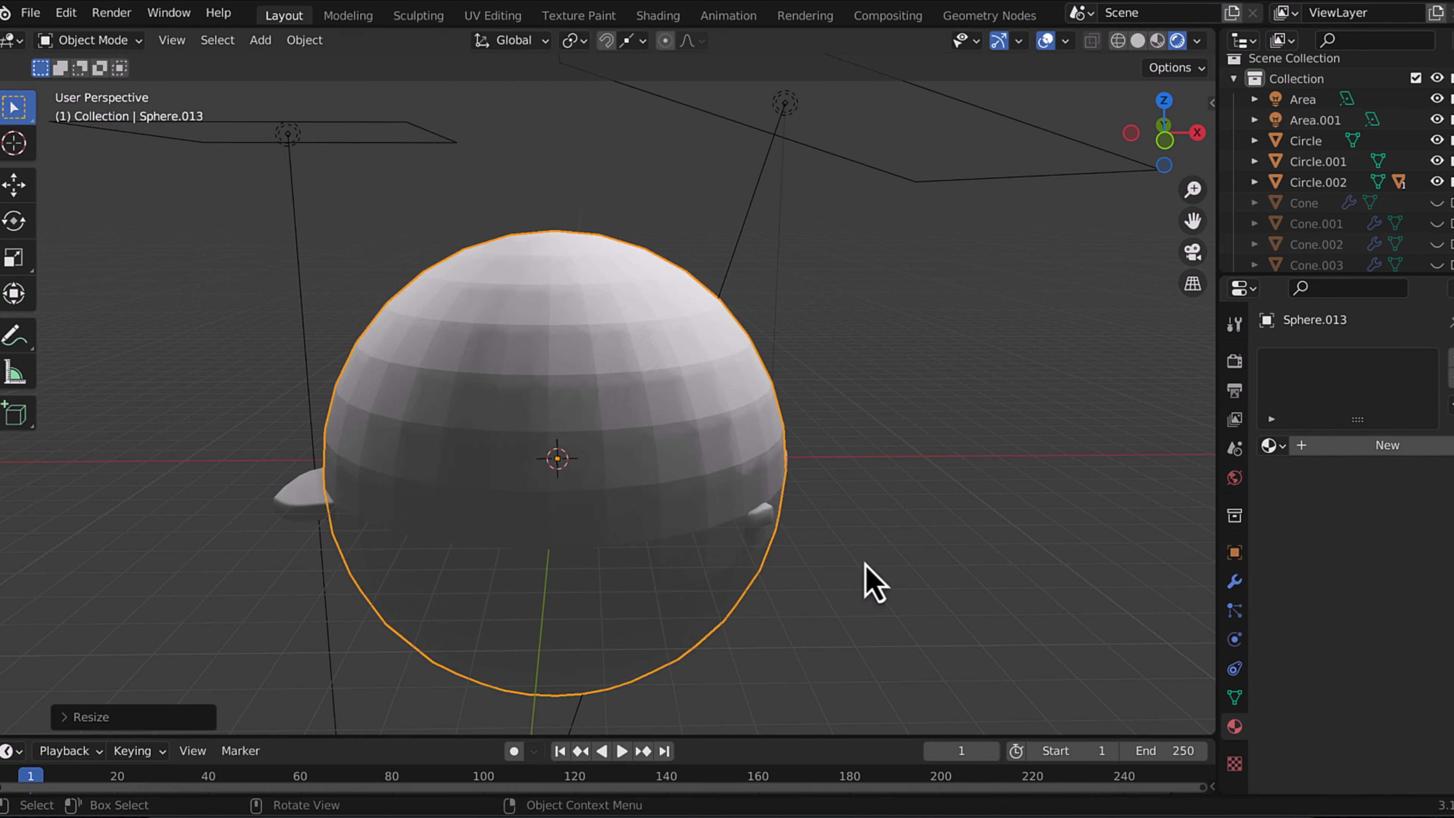
Raise the enclosing sphere along Z so it surrounds the tall tree and the snow base.
{"action": "key", "text": "g"}
{"action": "key", "text": "z"}
{"action": "left_click", "coordinate": [794, 416]}
Try subdividing the sphere's mesh with 2 cuts.
{"action": "key", "text": "Tab"}
{"action": "right_click", "coordinate": [458, 203]}
{"action": "left_click", "coordinate": [533, 218]}
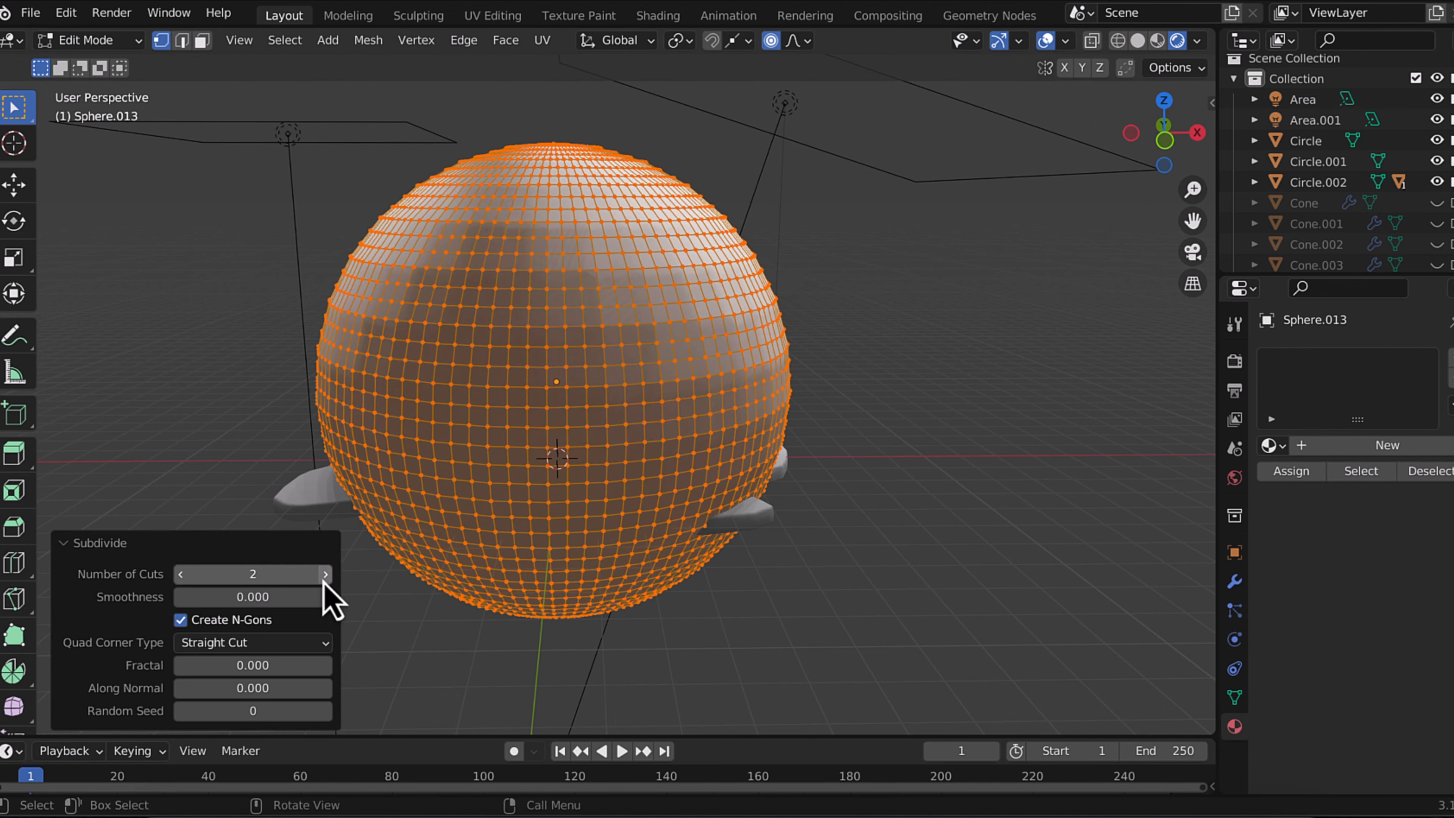
{"action": "key", "text": "Tab"}
{"action": "key", "text": "Tab"}
{"action": "key", "text": "Tab"}
Apply all transforms to the enclosing sphere.
{"action": "key", "text": "ctrl+a"}
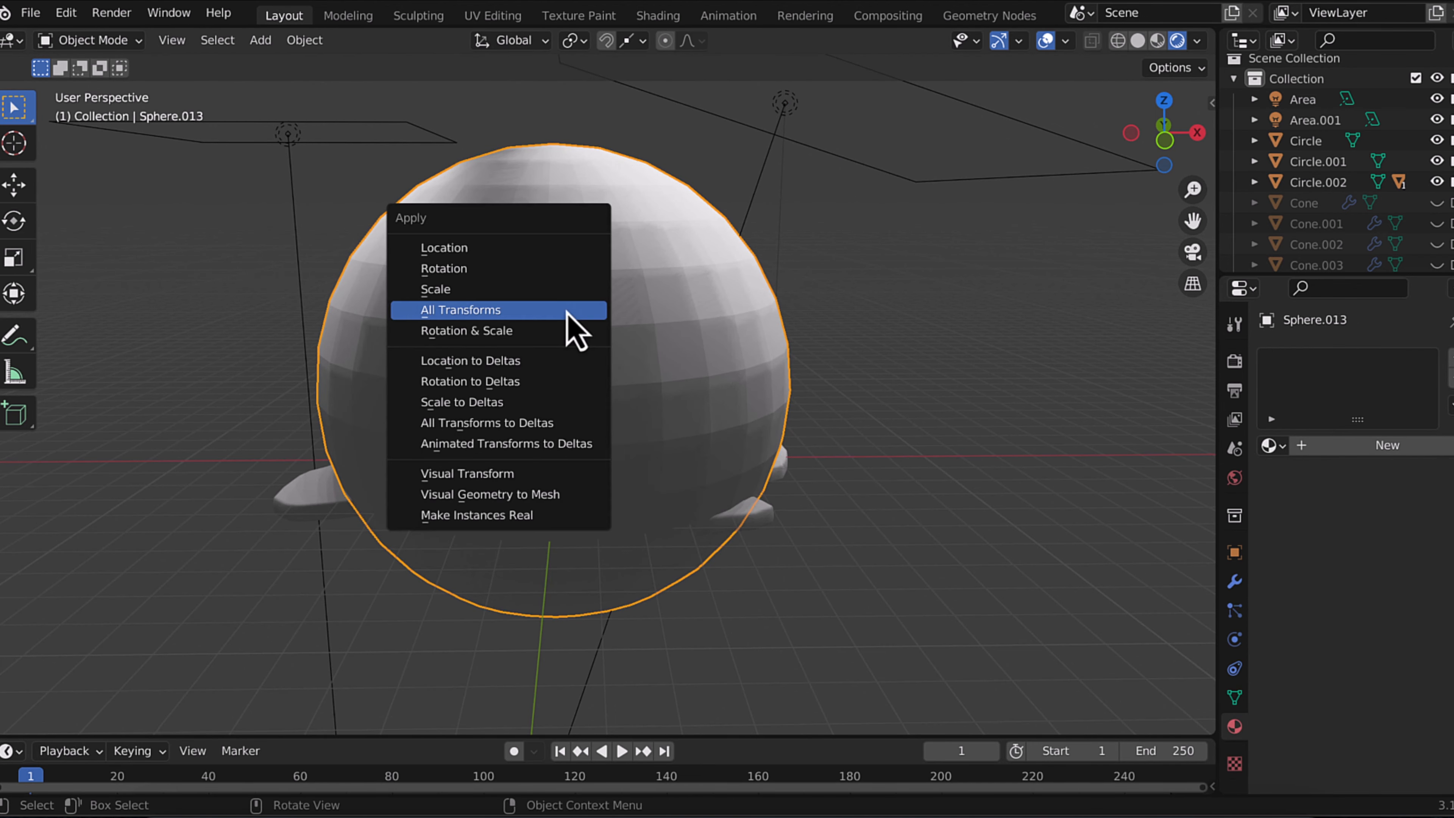
{"action": "left_click", "coordinate": [571, 324]}
{"action": "key", "text": "Tab"}
{"action": "right_click", "coordinate": [558, 357]}
{"action": "left_click", "coordinate": [558, 357]}
{"action": "left_click", "coordinate": [92, 40]}
{"action": "left_click", "coordinate": [100, 63]}
Smooth the sphere with an applied level 1 Subdivision Surface modifier and smooth shading, and save the file.
{"action": "key", "text": "ctrl+1"}
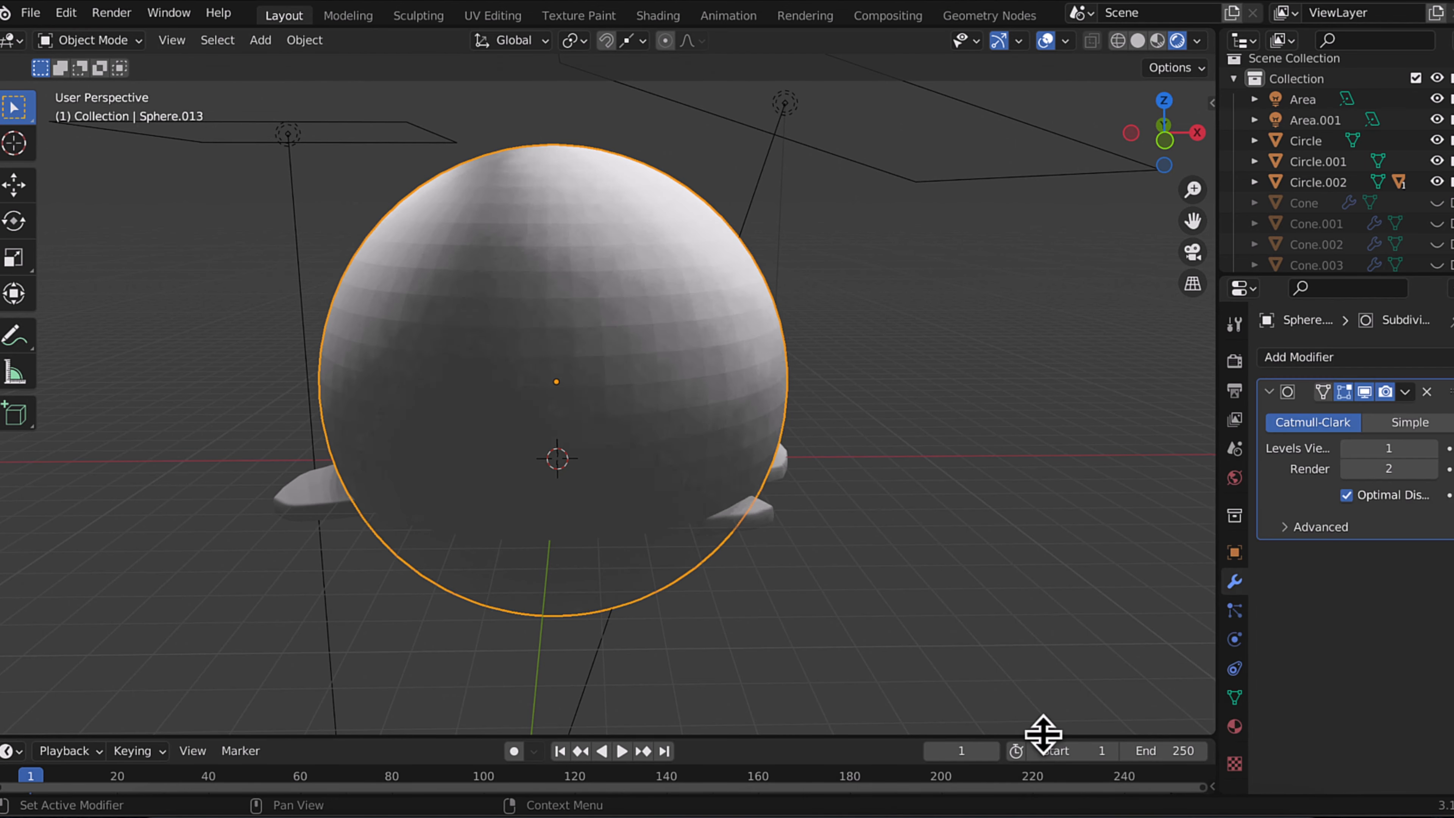
{"action": "key", "text": "ctrl+a"}
{"action": "right_click", "coordinate": [649, 325]}
{"action": "left_click", "coordinate": [649, 325]}
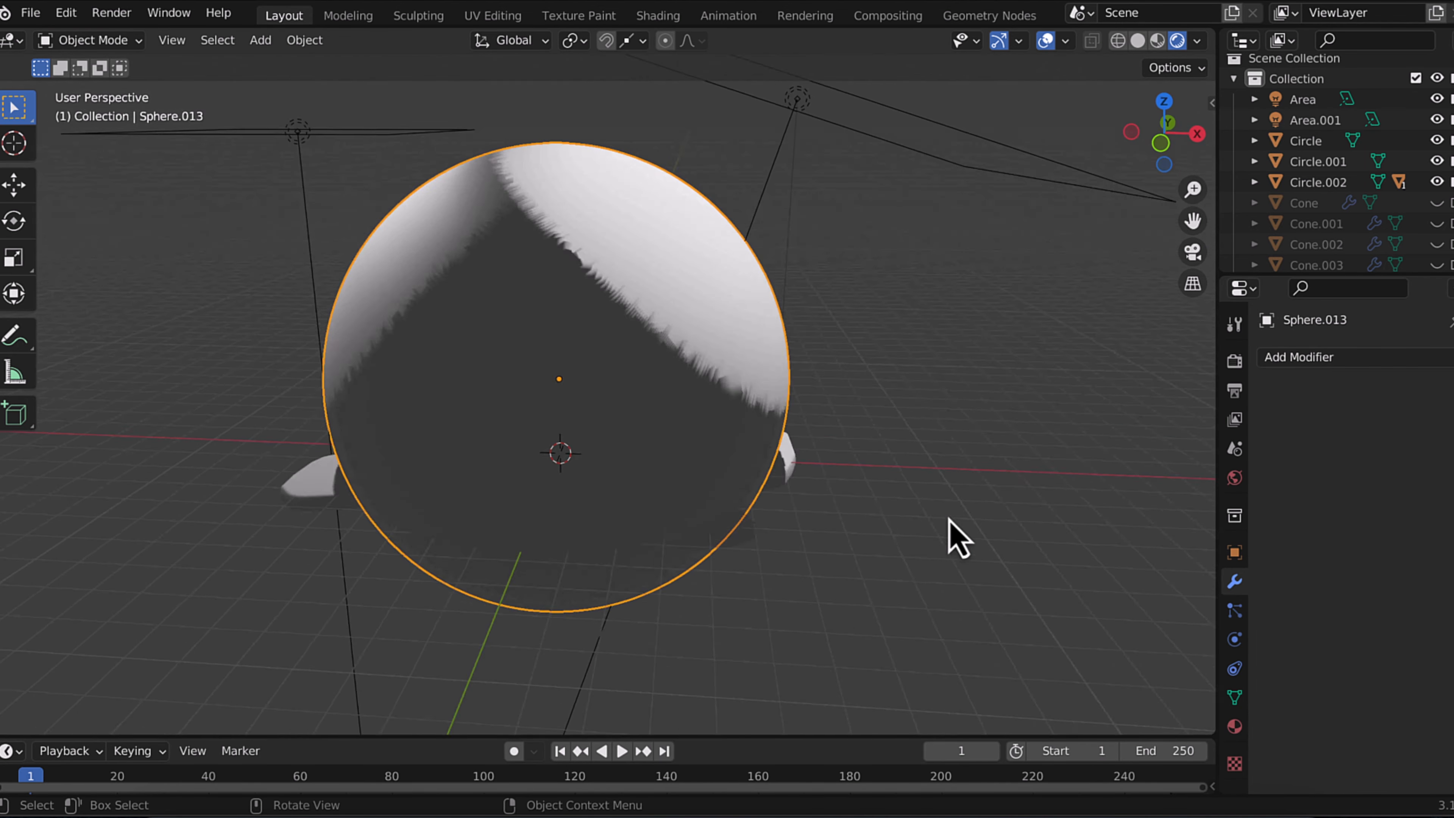
{"action": "key", "text": "ctrl+s"}
Create a material for the enclosing sphere with roughness 0, and save the file.
{"action": "left_click", "coordinate": [1235, 726]}
{"action": "scroll", "coordinate": [1315, 600], "scroll_direction": "down", "scroll_amount": 10}
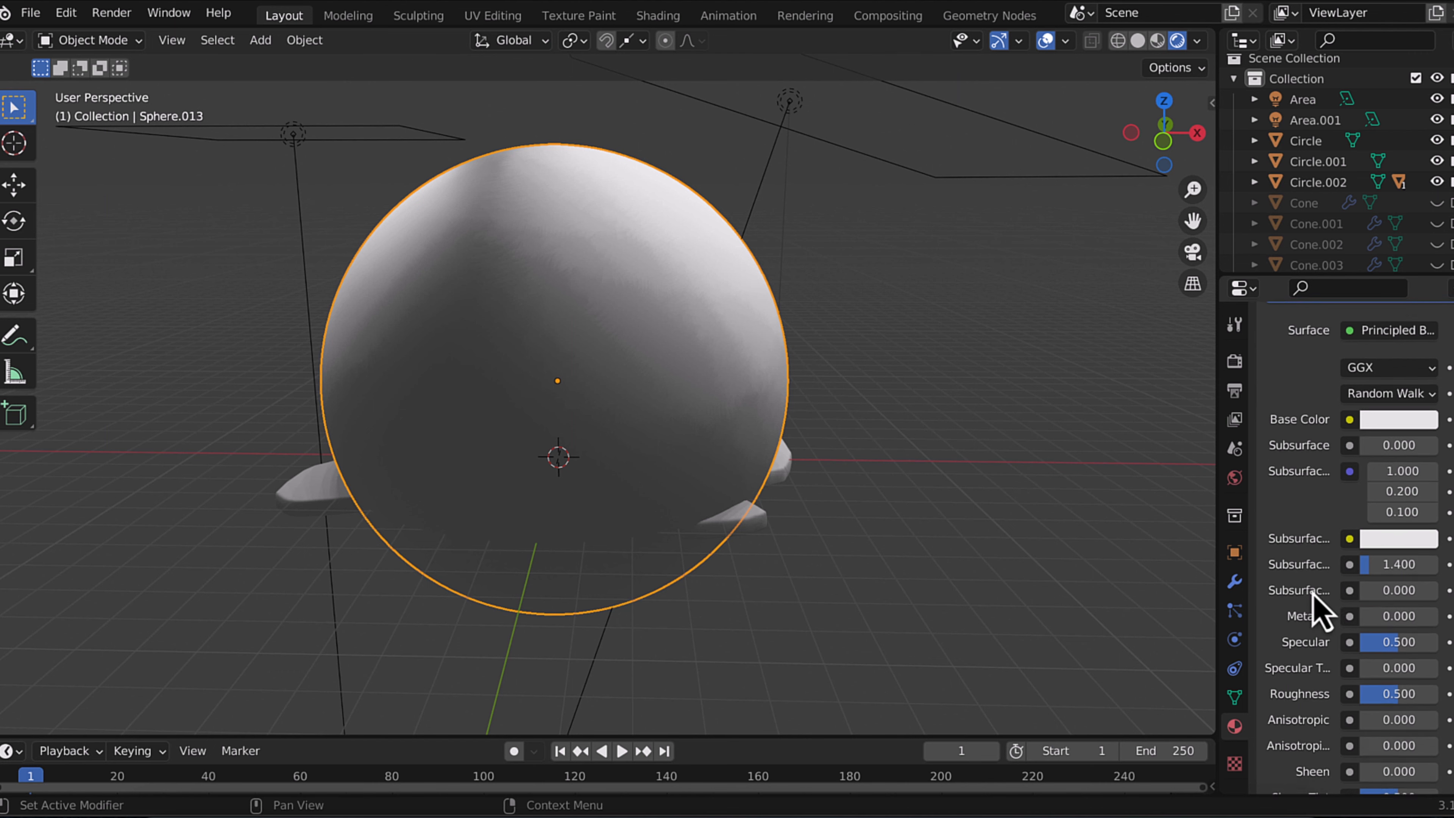
{"action": "scroll", "coordinate": [1386, 667], "scroll_direction": "down", "scroll_amount": 1}
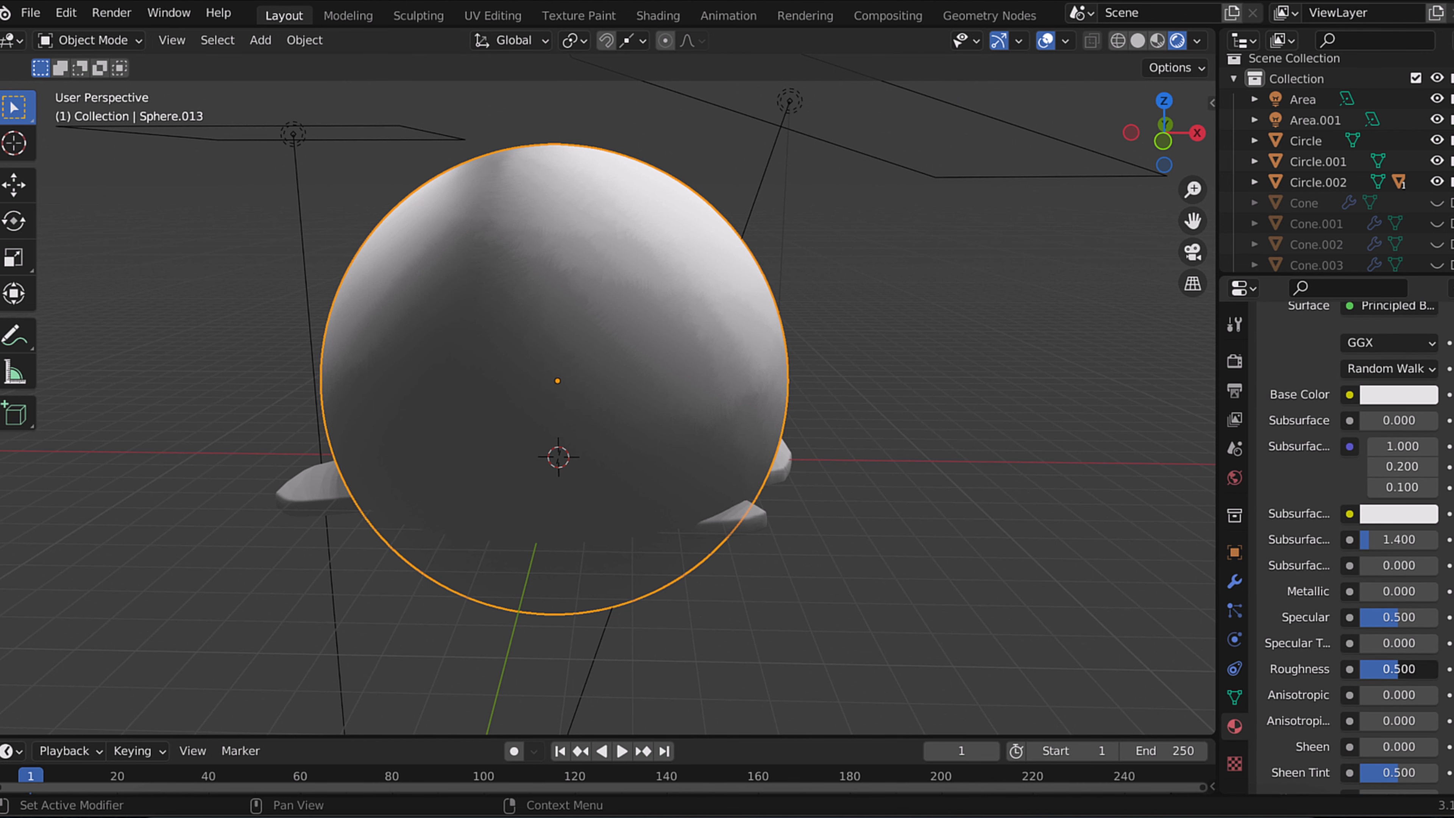
{"action": "left_click_drag", "start_coordinate": [1395, 669], "coordinate": [1361, 669]}
{"action": "scroll", "coordinate": [1363, 670], "scroll_direction": "down", "scroll_amount": 11}
{"action": "key", "text": "ctrl+s"}
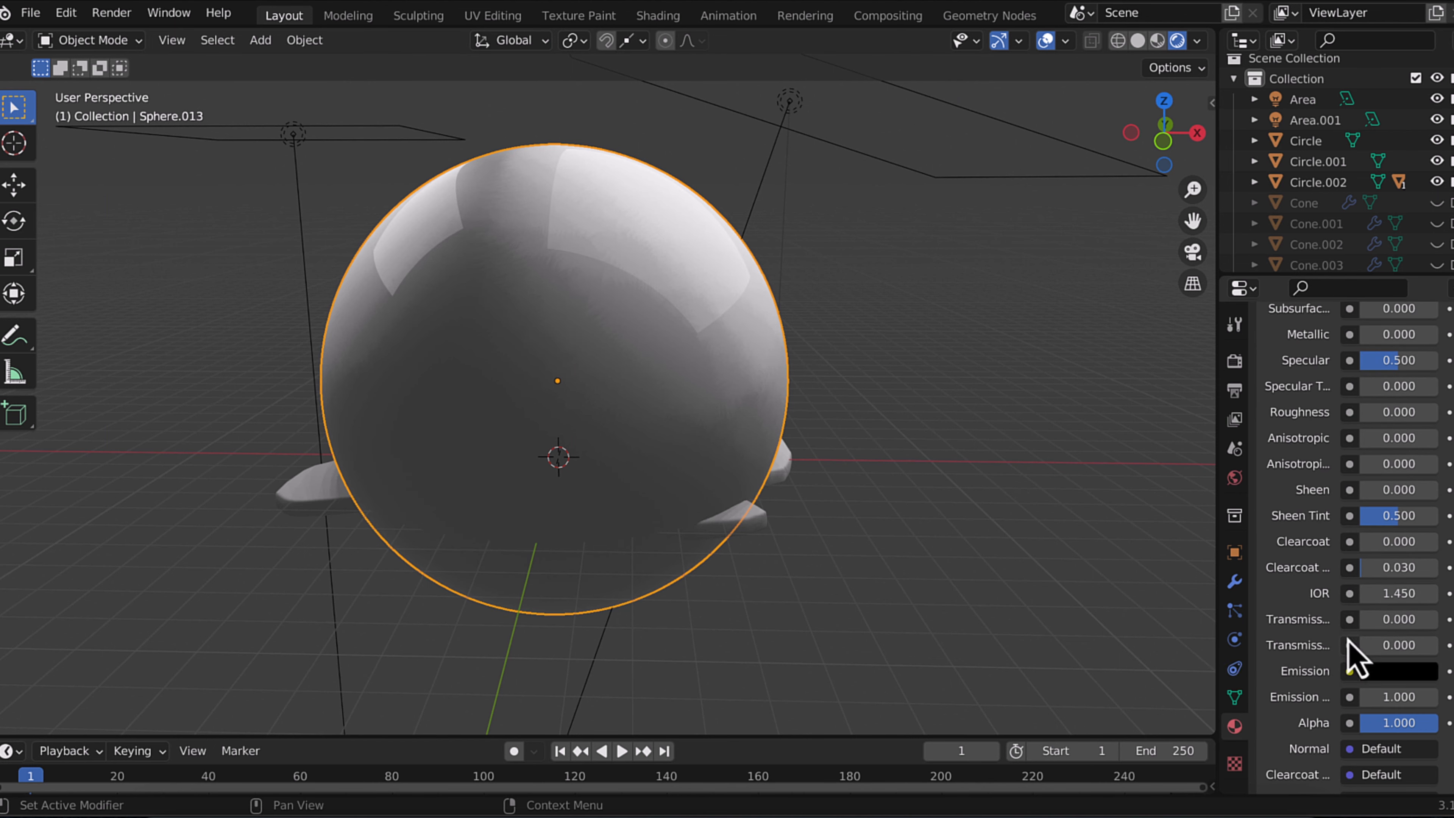
Switch the render engine to Cycles.
{"action": "left_click", "coordinate": [1235, 362]}
{"action": "left_click", "coordinate": [1379, 357]}
{"action": "left_click", "coordinate": [1369, 428]}
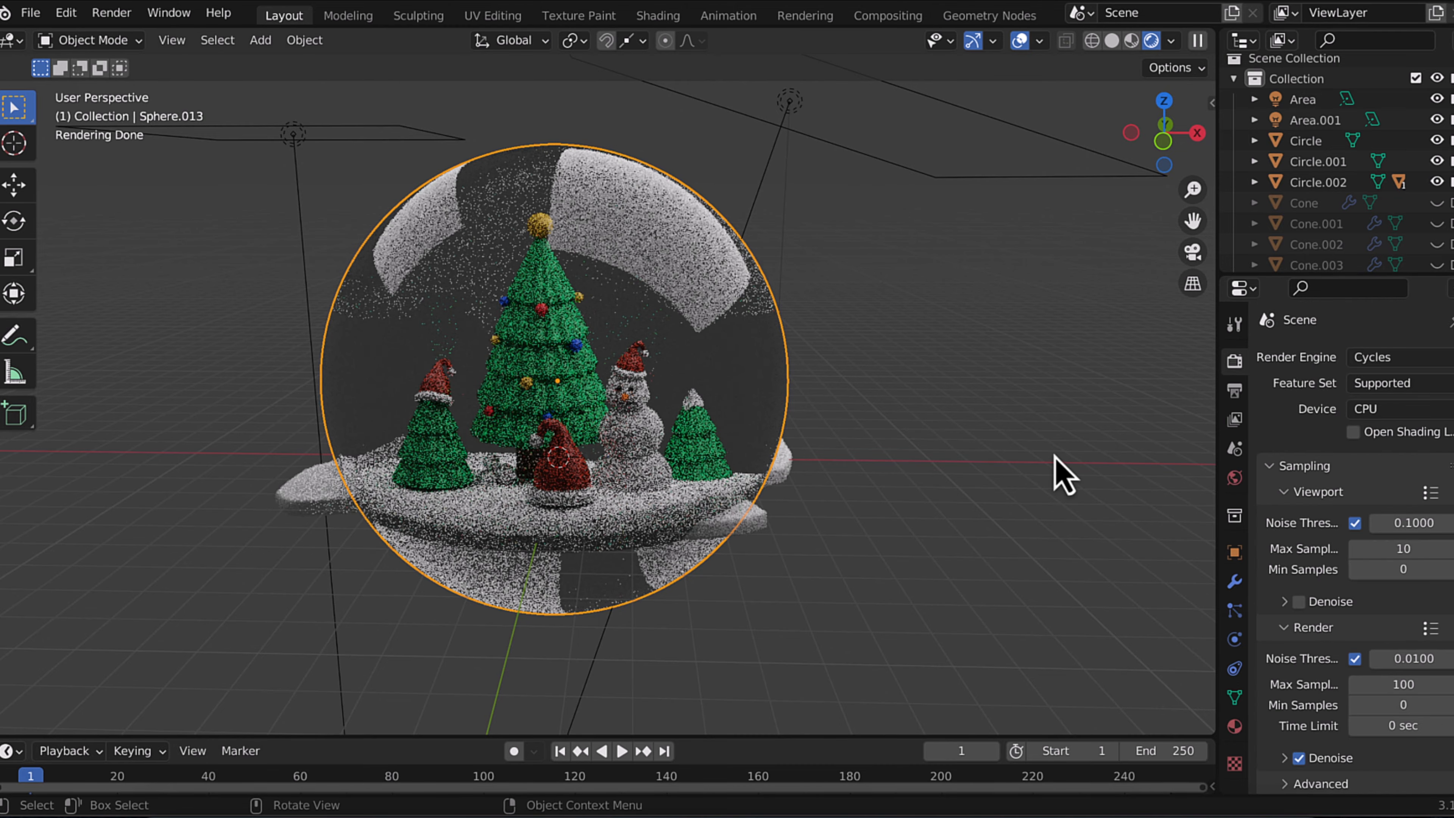
Raise the enclosing sphere along the Z axis relative to the snow base and save the file.
{"action": "key", "text": "KP_1"}
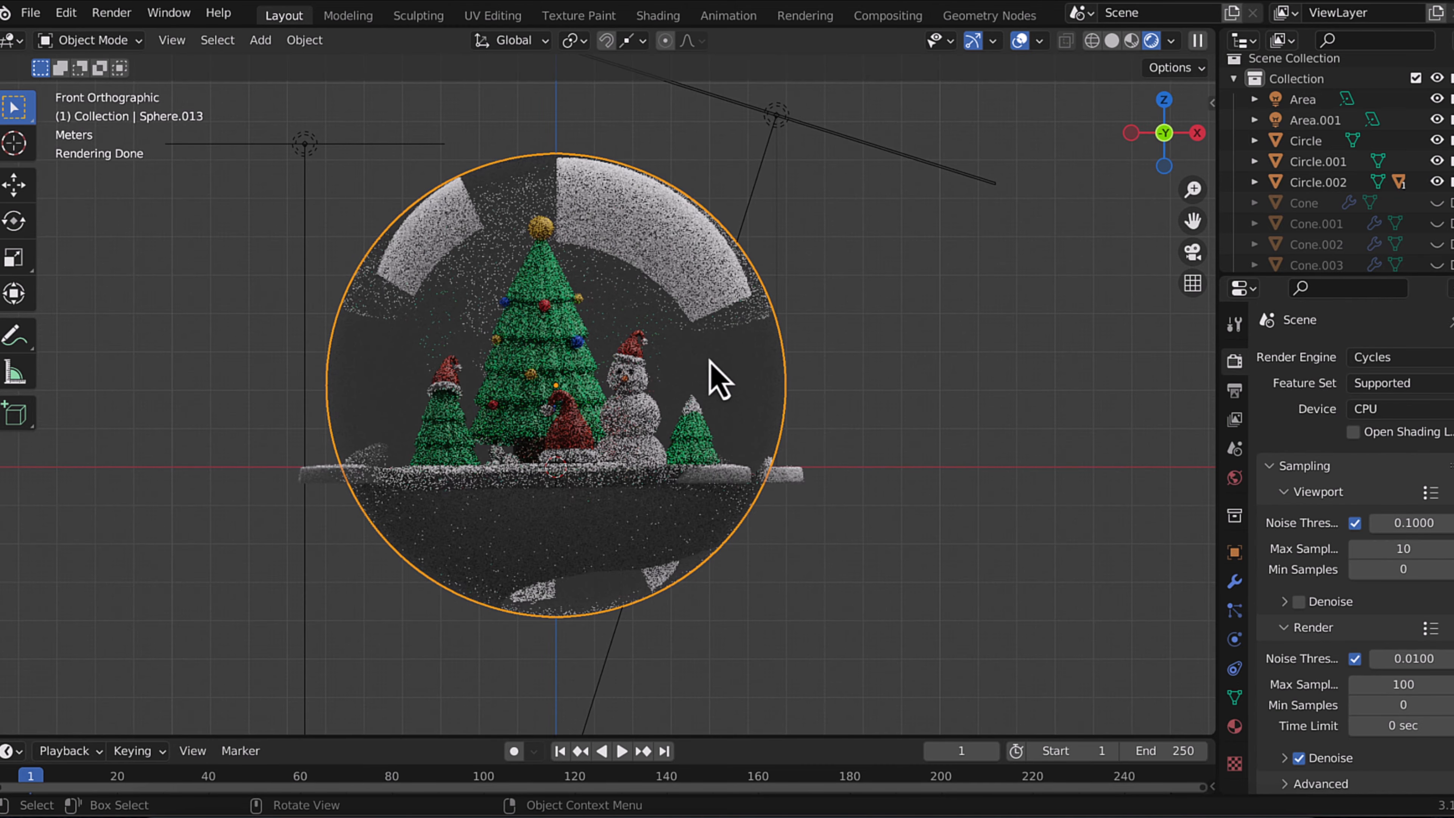
{"action": "key", "text": "g"}
{"action": "key", "text": "z"}
{"action": "left_click", "coordinate": [711, 323]}
{"action": "mouse_move", "coordinate": [711, 317]}
{"action": "middle_mouse_down"}
{"action": "mouse_move", "coordinate": [902, 393]}
{"action": "mouse_move", "coordinate": [939, 338]}
{"action": "middle_mouse_up"}
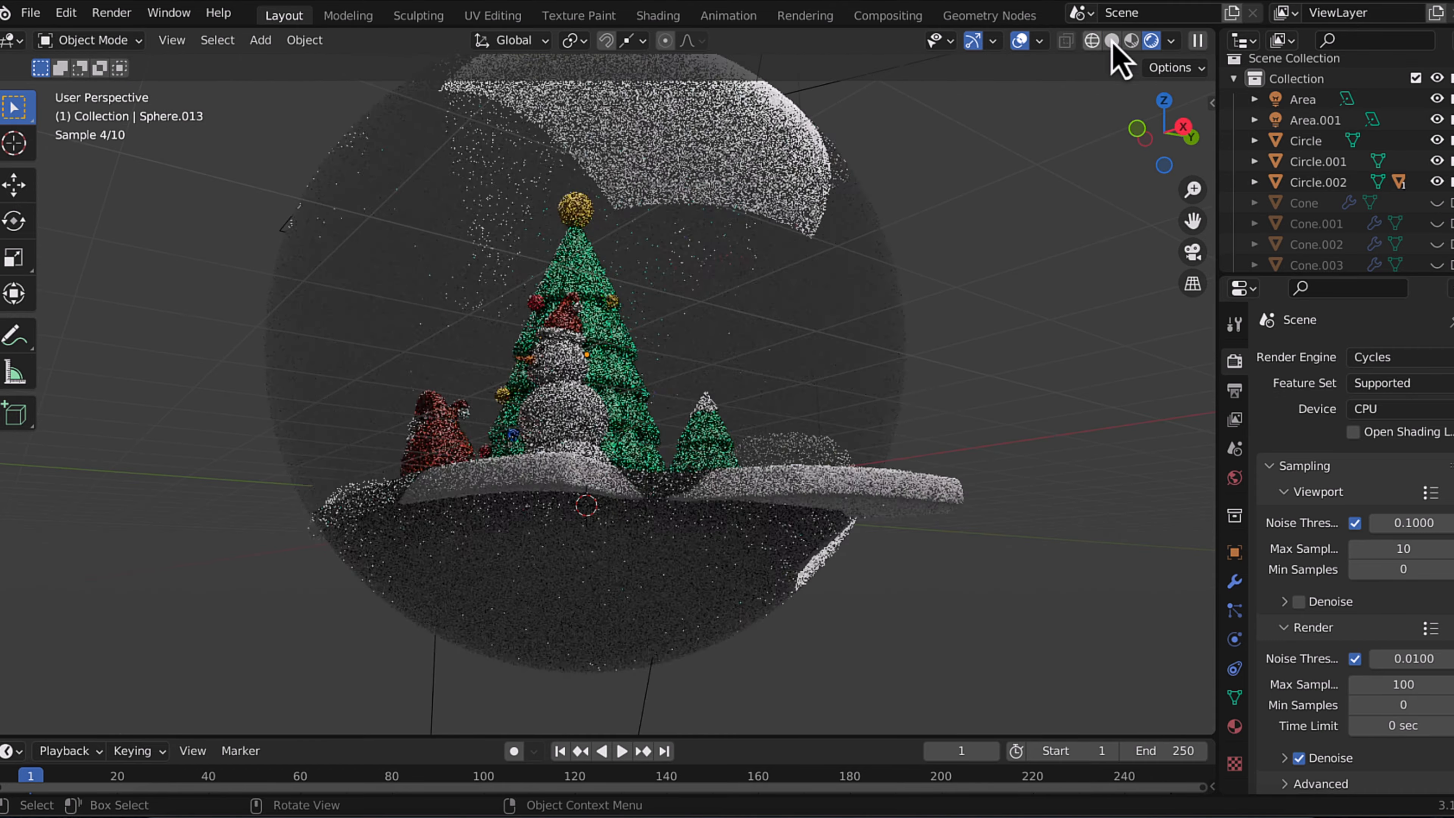
{"action": "left_click", "coordinate": [1132, 42]}
{"action": "middle_click_drag", "start_coordinate": [1024, 200], "coordinate": [1022, 245]}
{"action": "left_click", "coordinate": [1117, 42]}
{"action": "key", "text": "ctrl+s"}
{"action": "key", "text": "KP_1"}
{"action": "key", "text": "ctrl+s"}
Edit the snow base mesh and move the faces protruding past the sphere on its right side inward along X.
{"action": "key", "text": "KP_7"}
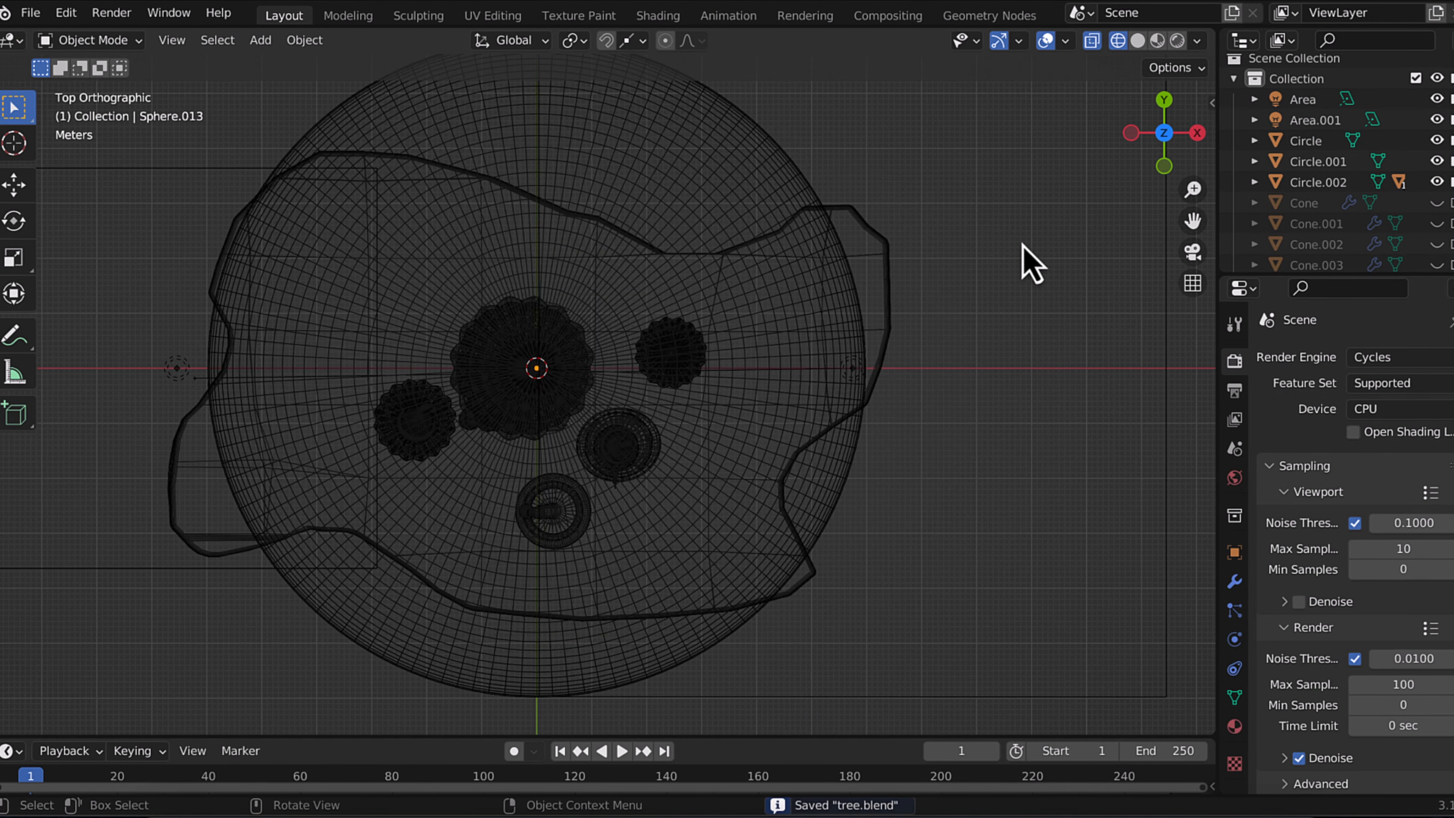
{"action": "left_click", "coordinate": [886, 254]}
{"action": "left_click", "coordinate": [95, 40]}
{"action": "left_click", "coordinate": [89, 84]}
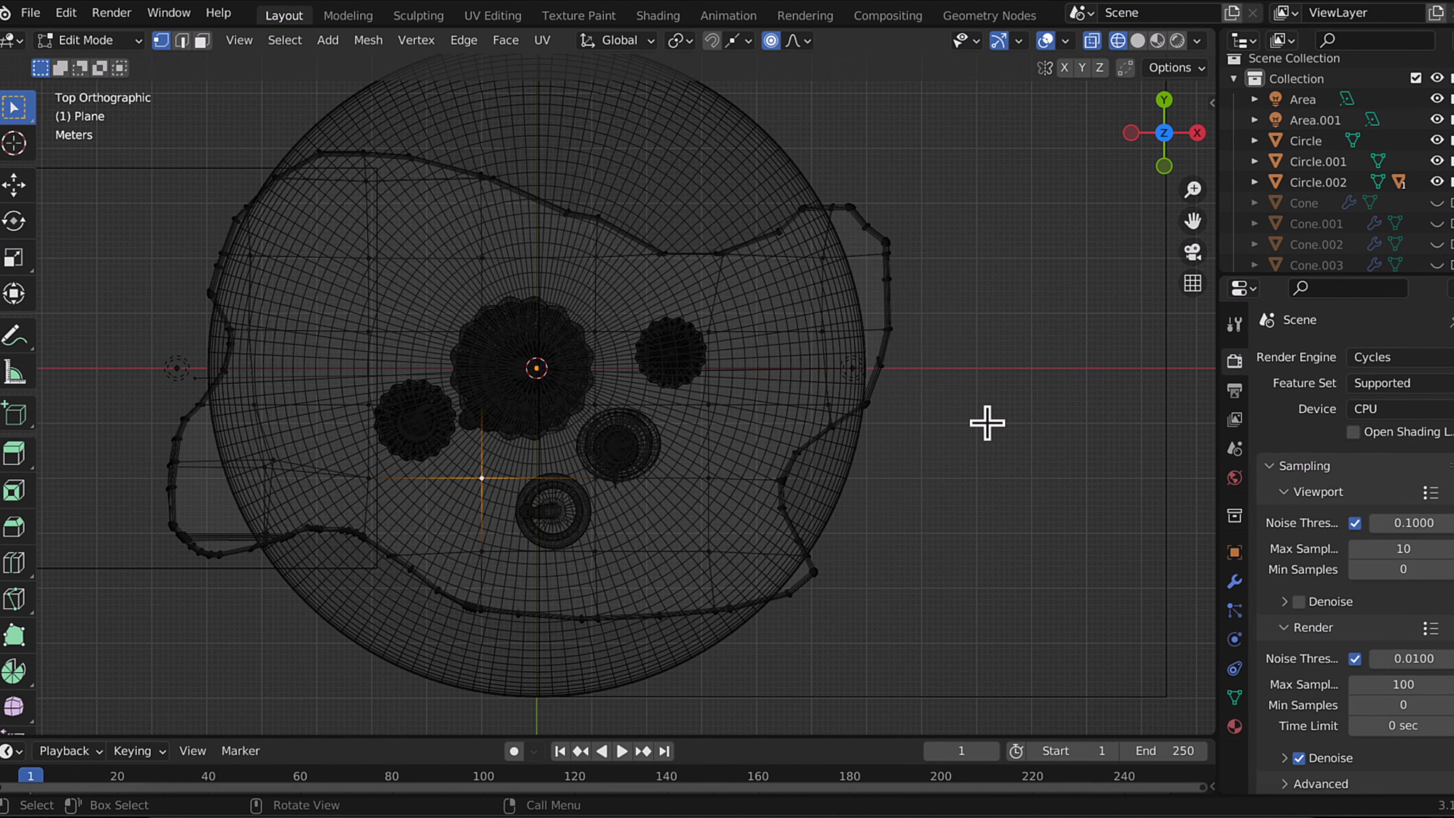
{"action": "left_click_drag", "start_coordinate": [1001, 421], "coordinate": [826, 192]}
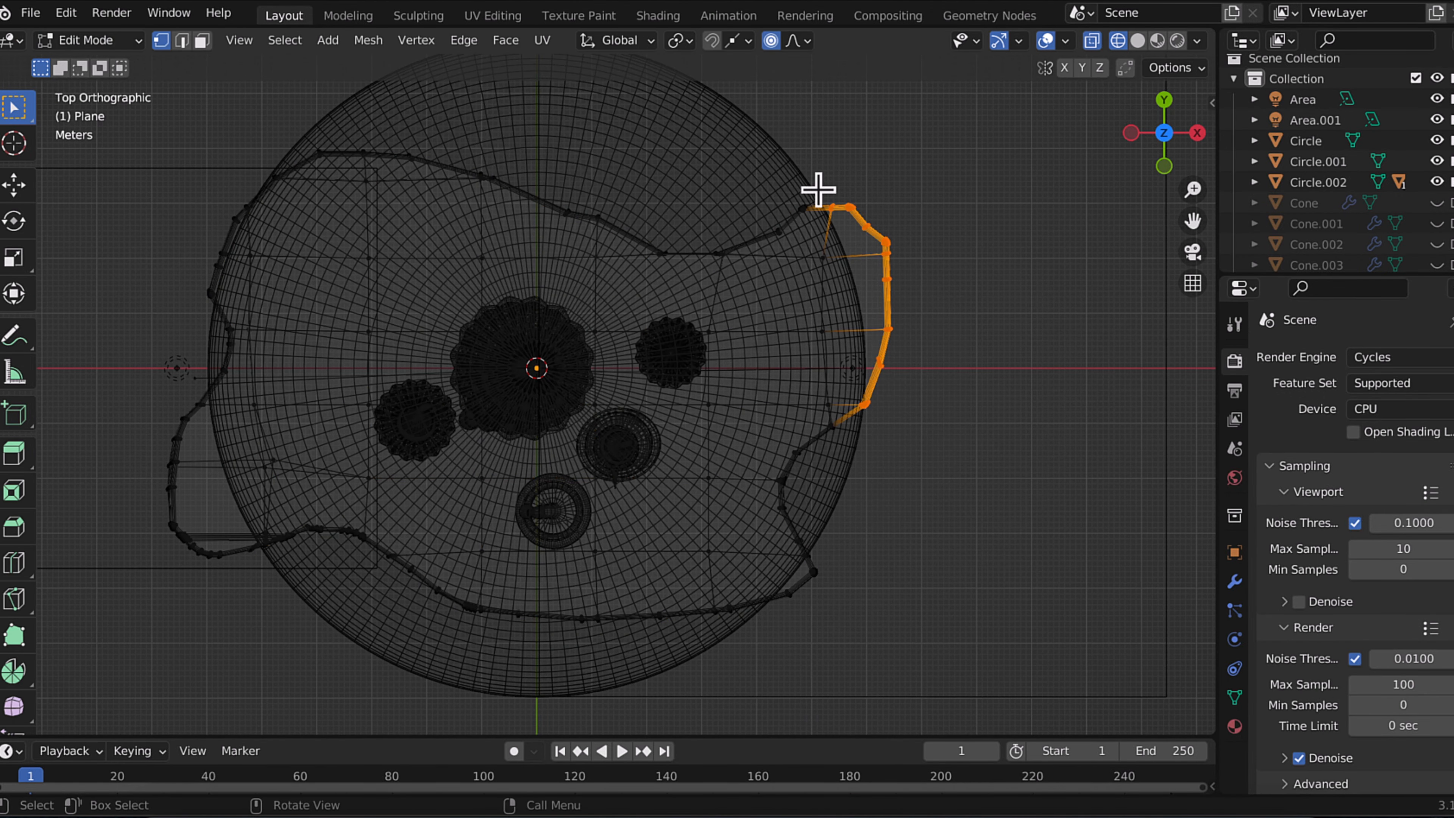
{"action": "right_click", "coordinate": [774, 195]}
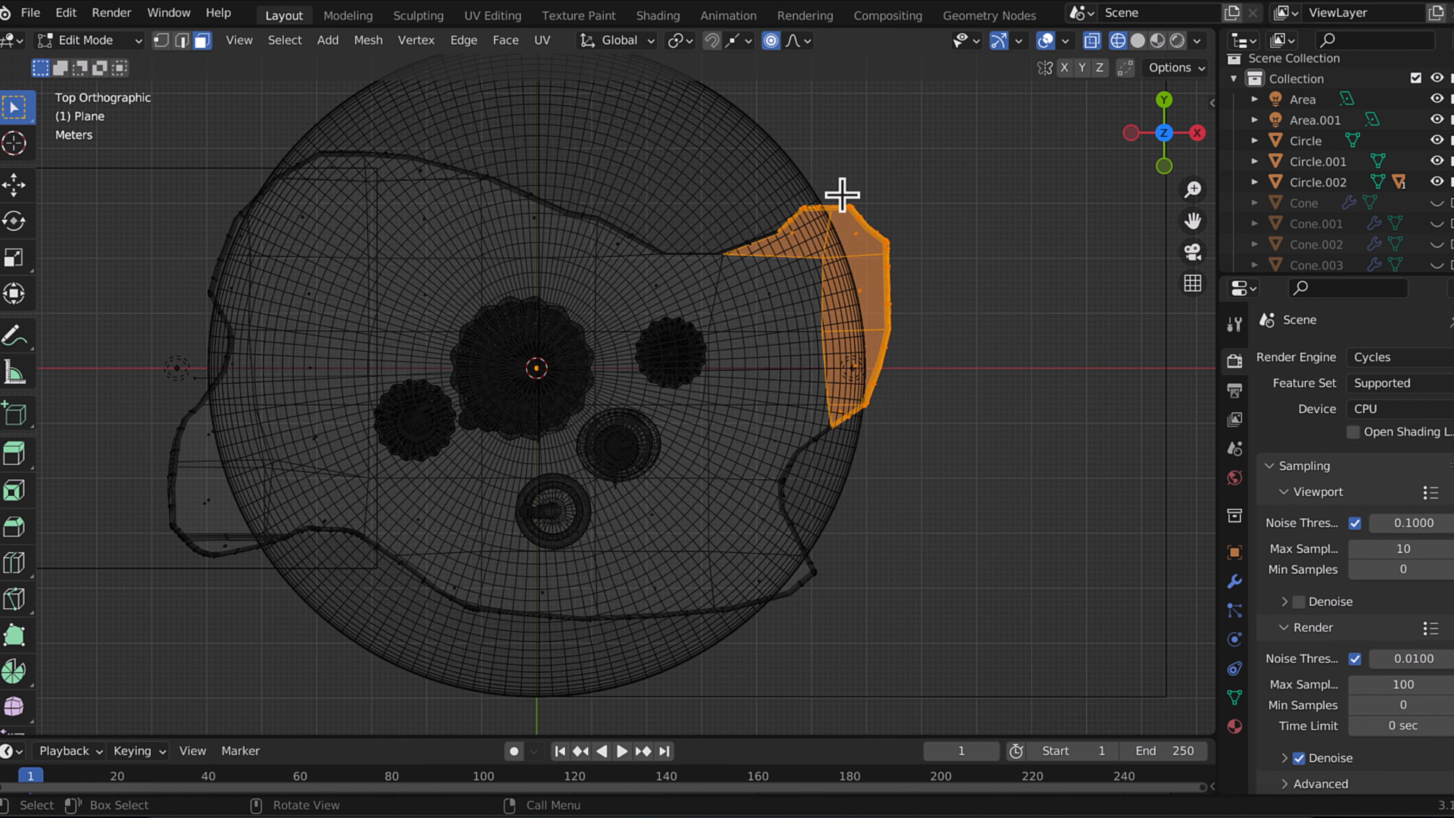
{"action": "key", "text": "g"}
{"action": "key", "text": "x"}
{"action": "left_click", "coordinate": [783, 197]}
Move the snow base's front-right corner faces 0.32029 m along Y and about -0.49 m along X.
{"action": "left_click_drag", "start_coordinate": [872, 600], "coordinate": [720, 559]}
{"action": "left_click", "coordinate": [725, 533]}
{"action": "key", "text": "g"}
{"action": "key", "text": "x"}
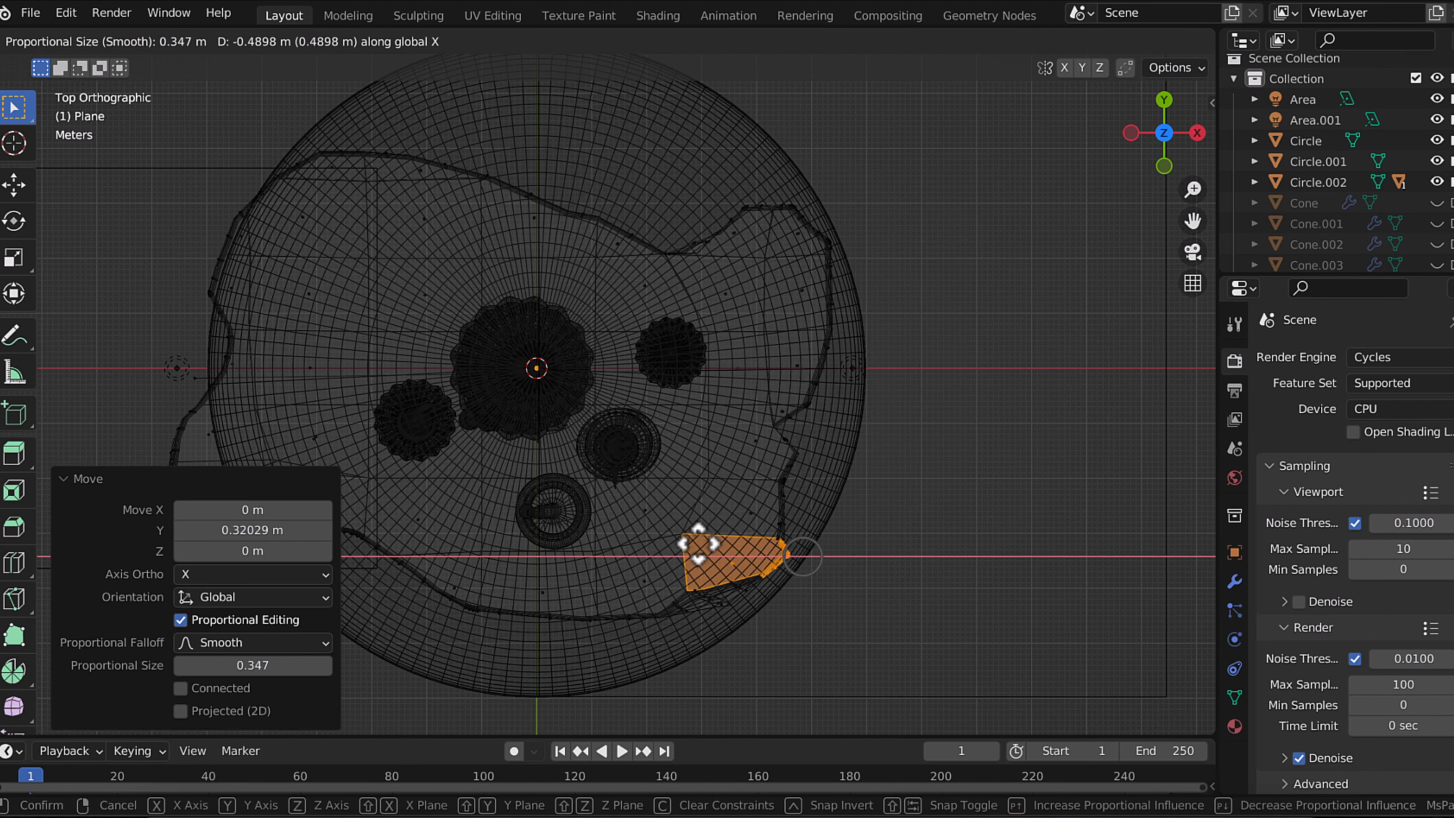
{"action": "left_click", "coordinate": [698, 542]}
Move the faces of the snow base's left bulge 0.90434 m along X toward the centre.
{"action": "middle_click_drag", "start_coordinate": [390, 516], "coordinate": [605, 419], "text": "shift"}
{"action": "left_click_drag", "start_coordinate": [366, 490], "coordinate": [465, 283]}
{"action": "key", "text": "g"}
{"action": "key", "text": "x"}
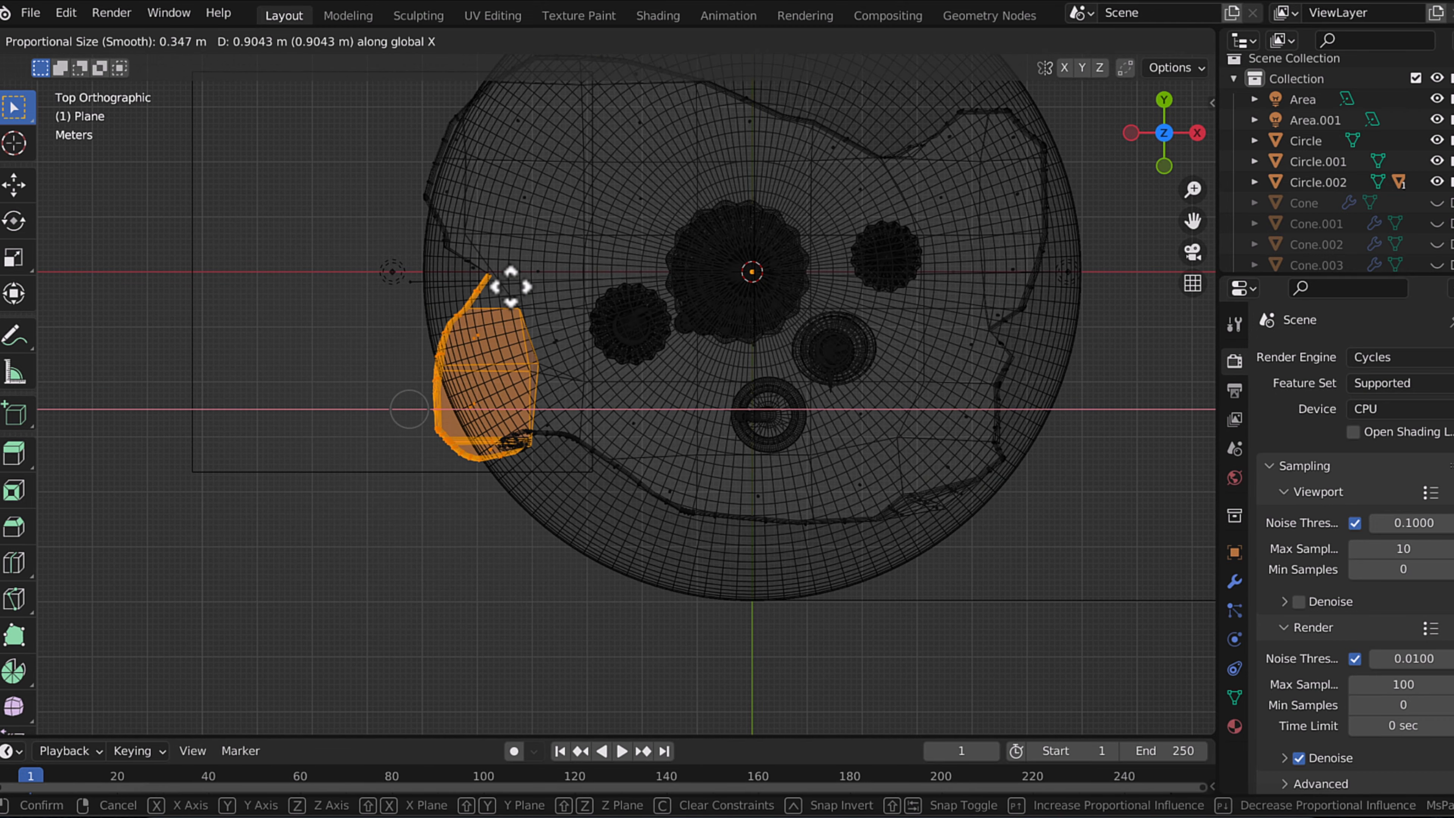
{"action": "left_click", "coordinate": [511, 286]}
Rotate the left bulge of the snow base about 24° around Z and shift it along X into the sphere.
{"action": "key", "text": "r"}
{"action": "key", "text": "y"}
{"action": "right_click", "coordinate": [469, 438]}
{"action": "key", "text": "Escape"}
{"action": "key", "text": "r"}
{"action": "key", "text": "z"}
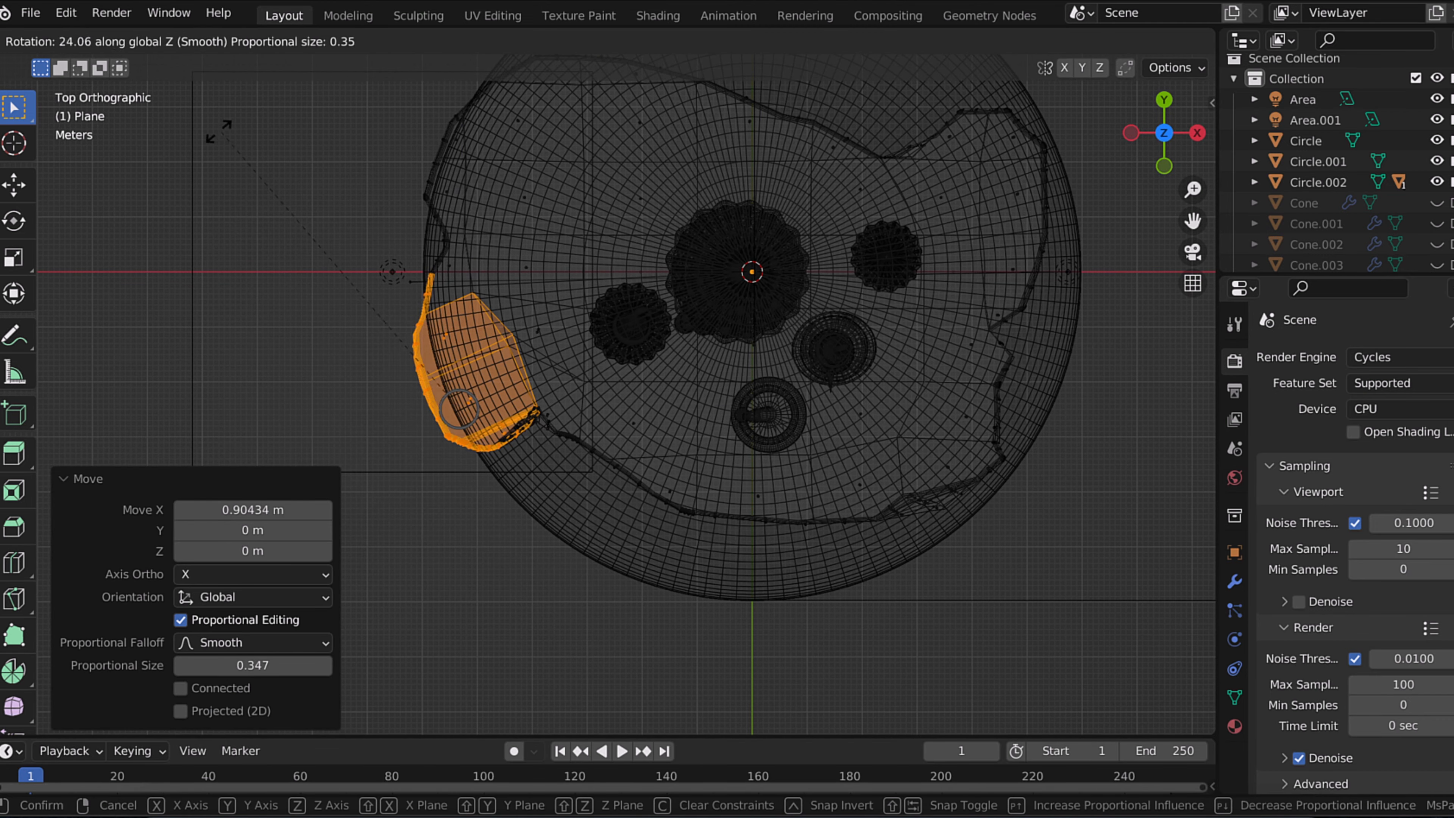
{"action": "left_click", "coordinate": [228, 122]}
{"action": "key", "text": "g"}
{"action": "key", "text": "x"}
{"action": "left_click", "coordinate": [258, 136]}
Shift the snow base's front-right edge faces along Y.
{"action": "mouse_move", "coordinate": [384, 200]}
{"action": "middle_mouse_down"}
{"action": "mouse_move", "coordinate": [353, 136]}
{"action": "mouse_move", "coordinate": [452, 428]}
{"action": "mouse_move", "coordinate": [438, 481]}
{"action": "mouse_move", "coordinate": [451, 469]}
{"action": "middle_mouse_up"}
{"action": "key", "text": "g"}
{"action": "key", "text": "y"}
{"action": "left_click", "coordinate": [869, 504]}
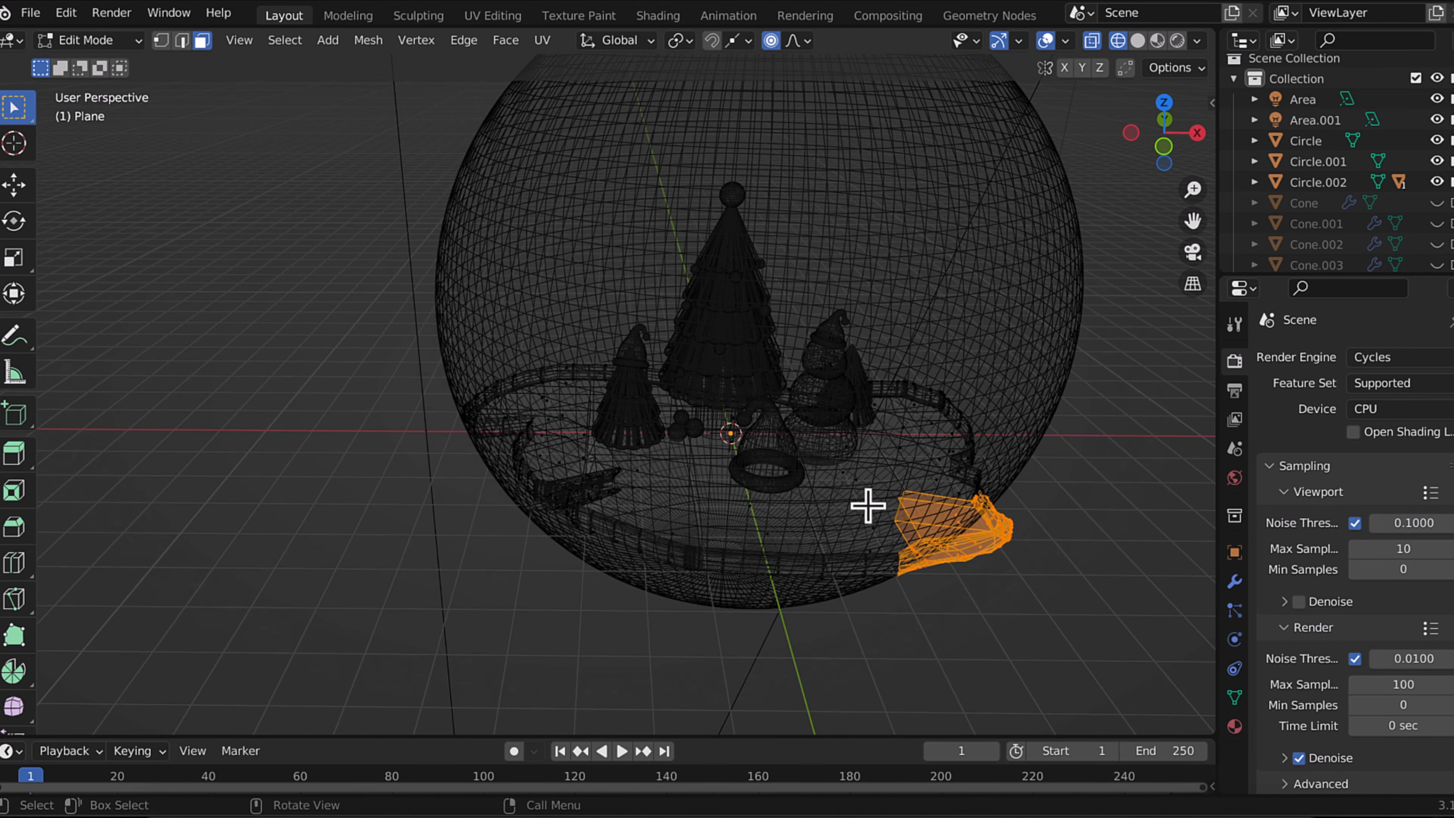
{"action": "key", "text": "g"}
Preview the scene rendered, leave mesh editing and scale the enclosing sphere up by 1.294.
{"action": "left_click", "coordinate": [1179, 42]}
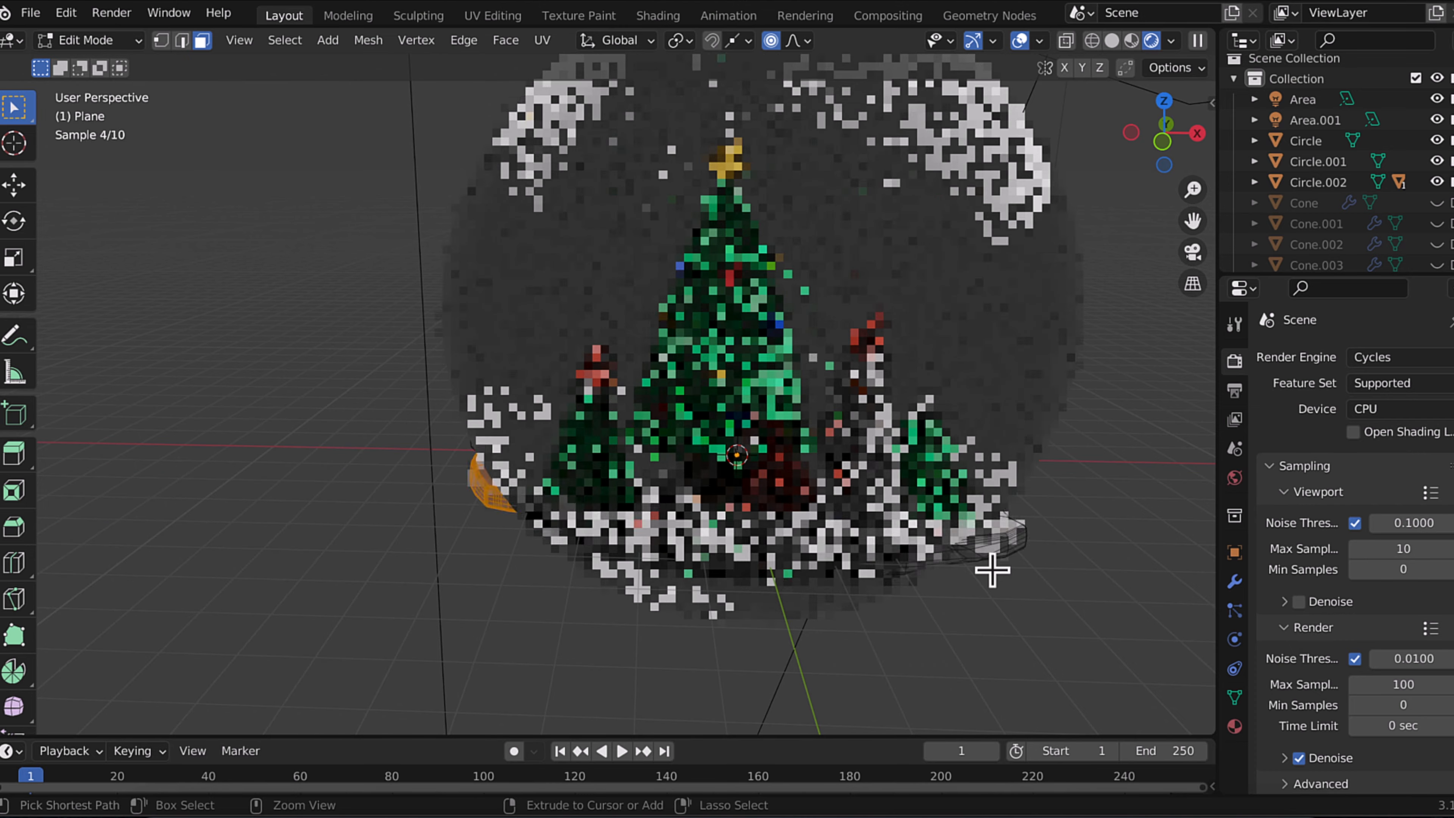
{"action": "key", "text": "Tab"}
{"action": "left_click", "coordinate": [1010, 576]}
{"action": "key", "text": "s"}
{"action": "left_click", "coordinate": [973, 161]}
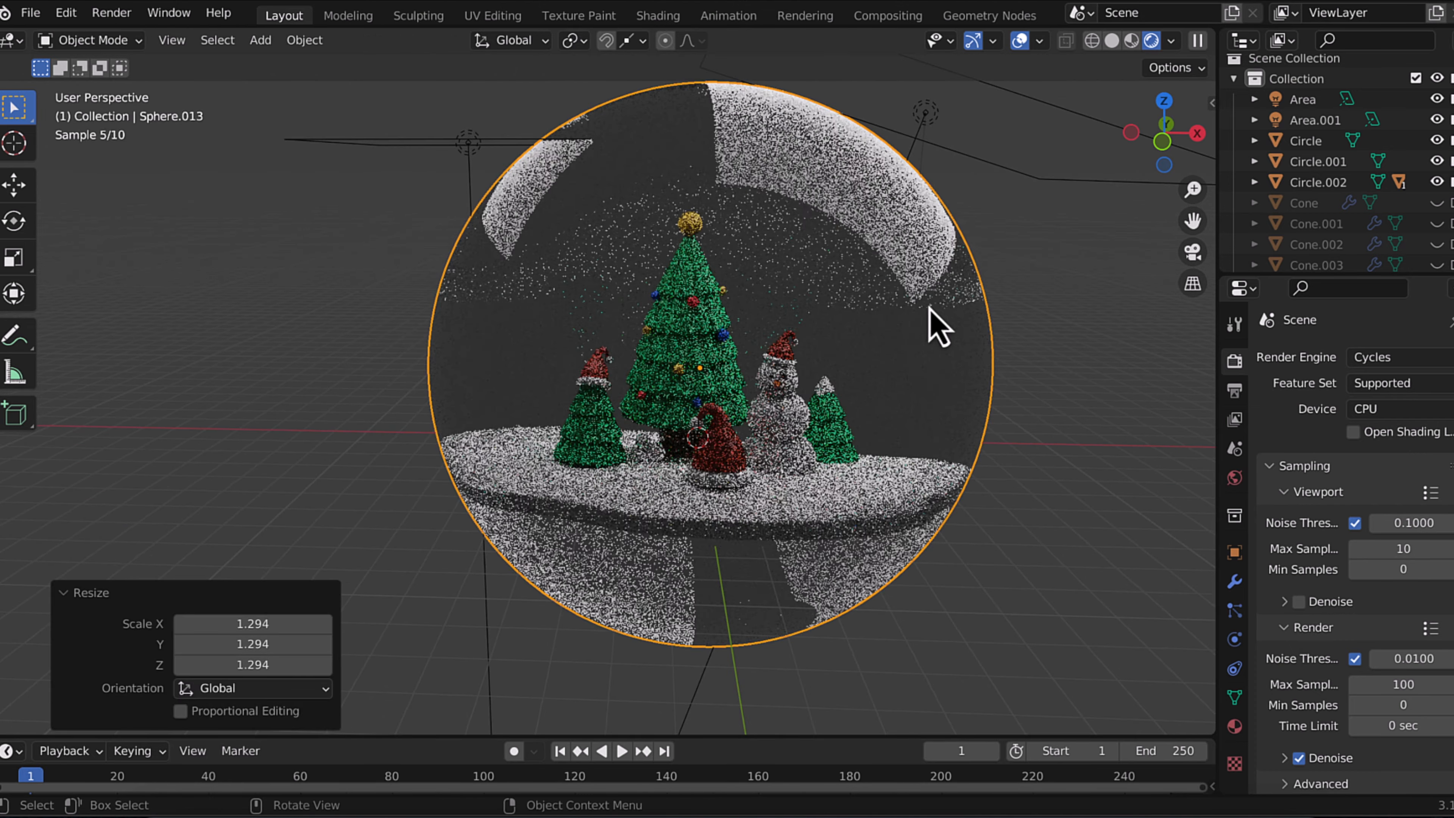
Scale the enclosing sphere down, move it up 0.81898 m along Z, and save the file.
{"action": "key", "text": "s"}
{"action": "left_click", "coordinate": [892, 298]}
{"action": "key", "text": "g"}
{"action": "key", "text": "z"}
{"action": "left_click", "coordinate": [913, 326]}
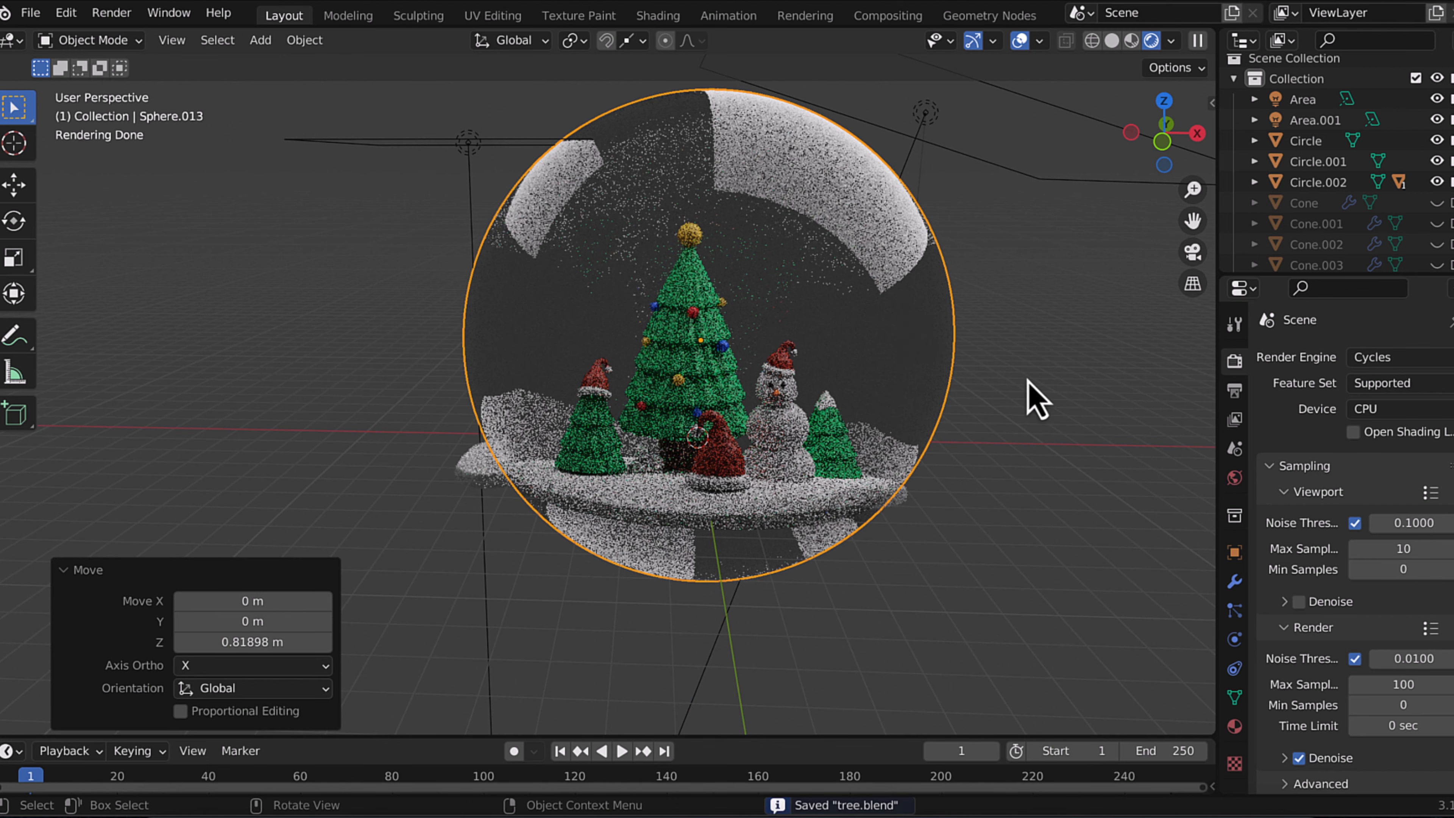
Switch the render engine to Eevee.
{"action": "left_click", "coordinate": [1392, 357]}
{"action": "left_click", "coordinate": [1400, 381]}
{"action": "scroll", "coordinate": [1298, 573], "scroll_direction": "down", "scroll_amount": 4}
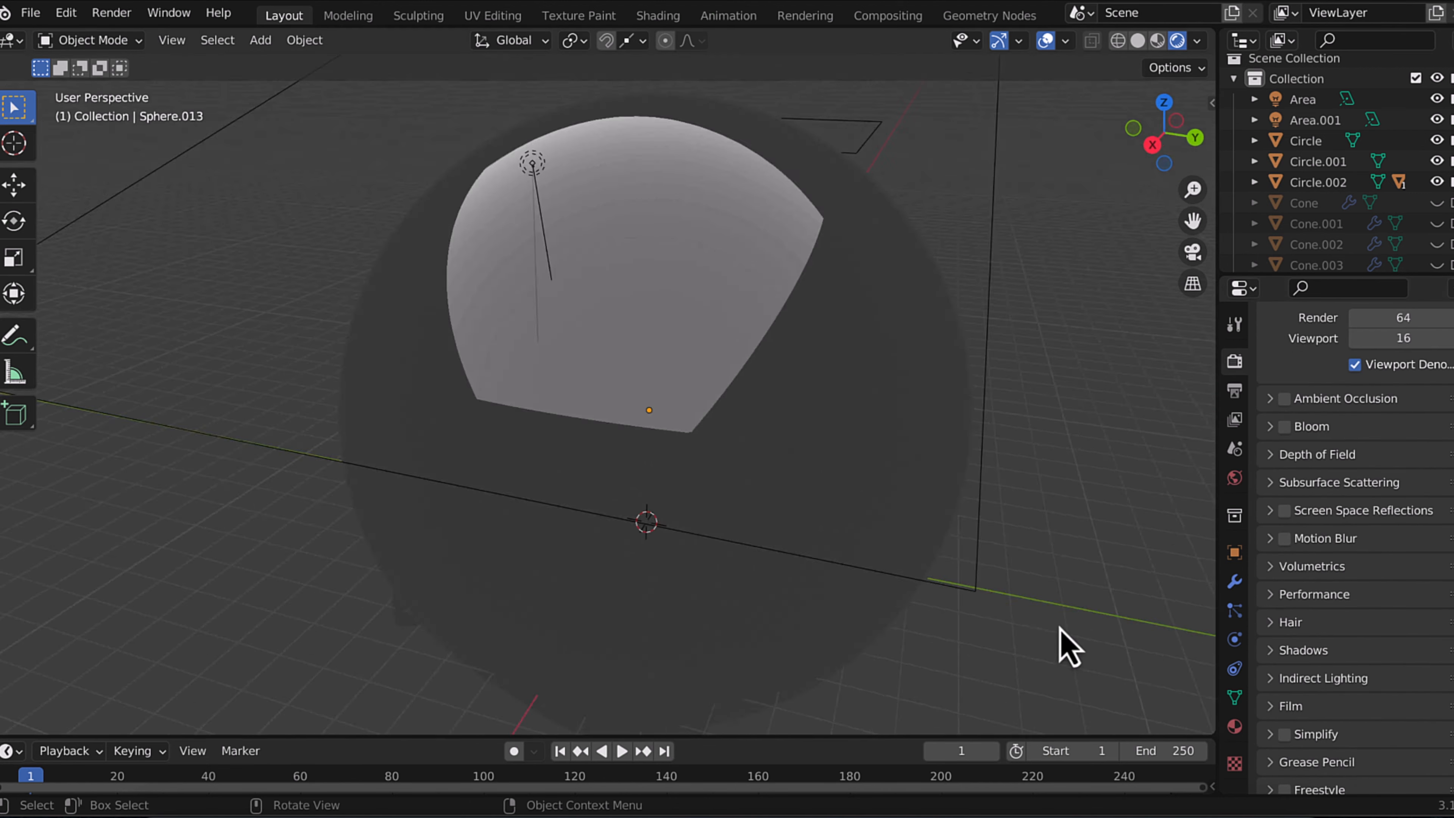
In wireframe, edit the snow base and move its protruding left bulge 1.7597 m along X, rotating it to follow the sphere.
{"action": "key", "text": "KP_1"}
{"action": "key", "text": "shift+z"}
{"action": "mouse_move", "coordinate": [1030, 258]}
{"action": "middle_mouse_down"}
{"action": "mouse_move", "coordinate": [1026, 325]}
{"action": "mouse_move", "coordinate": [975, 429]}
{"action": "middle_mouse_up"}
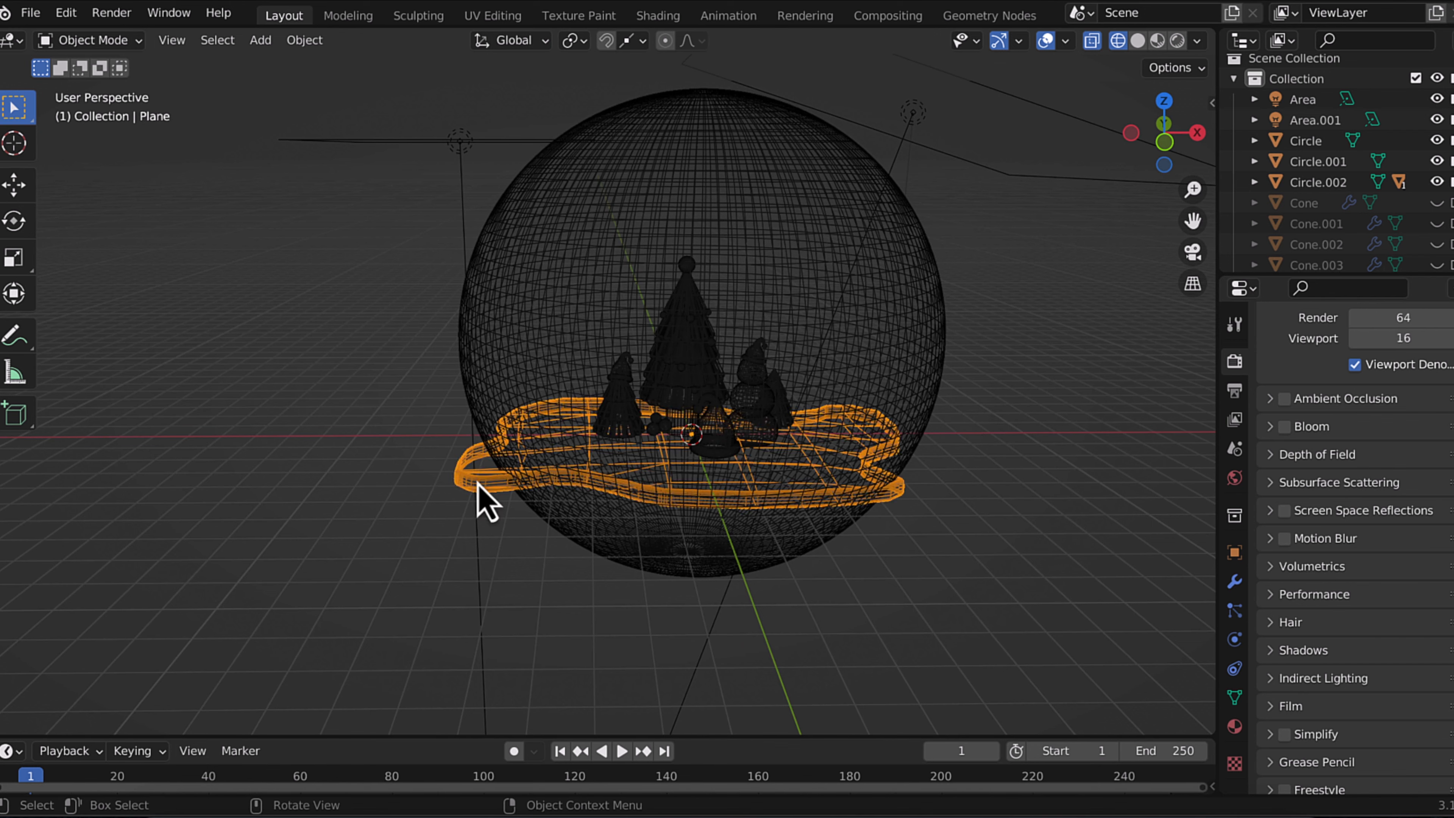
{"action": "left_click", "coordinate": [548, 417]}
{"action": "key", "text": "r"}
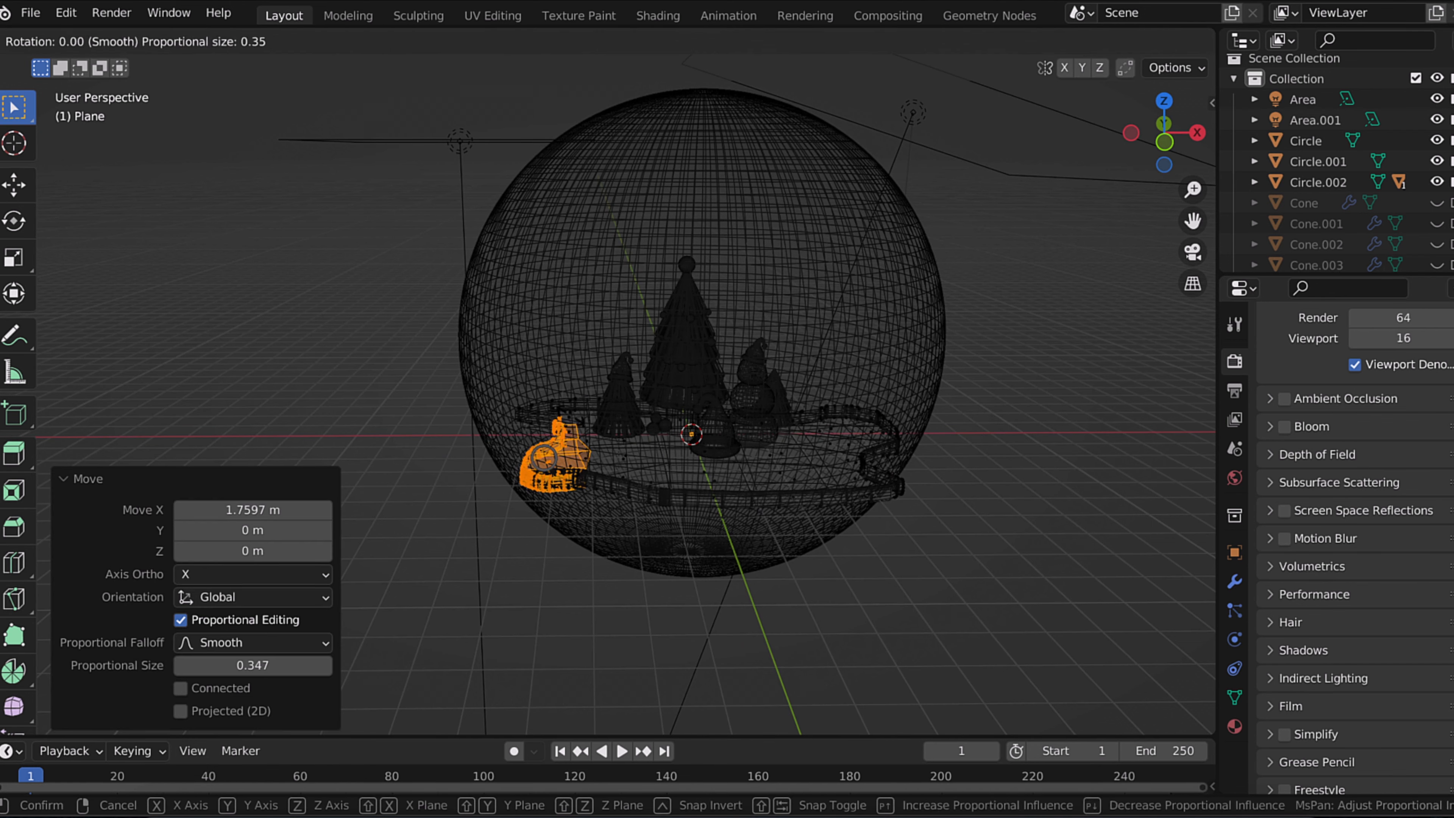
{"action": "left_click", "coordinate": [538, 422]}
{"action": "left_click", "coordinate": [524, 417]}
Move the remaining protruding edge sections of the snow base along X to fit within the sphere.
{"action": "key", "text": "g"}
{"action": "middle_click_drag", "start_coordinate": [491, 416], "coordinate": [372, 458]}
{"action": "key", "text": "g"}
{"action": "key", "text": "x"}
{"action": "left_click", "coordinate": [360, 468]}
{"action": "left_click_drag", "start_coordinate": [703, 682], "coordinate": [827, 612]}
{"action": "scroll", "coordinate": [824, 598], "scroll_direction": "down", "scroll_amount": 5}
{"action": "key", "text": "g"}
{"action": "key", "text": "x"}
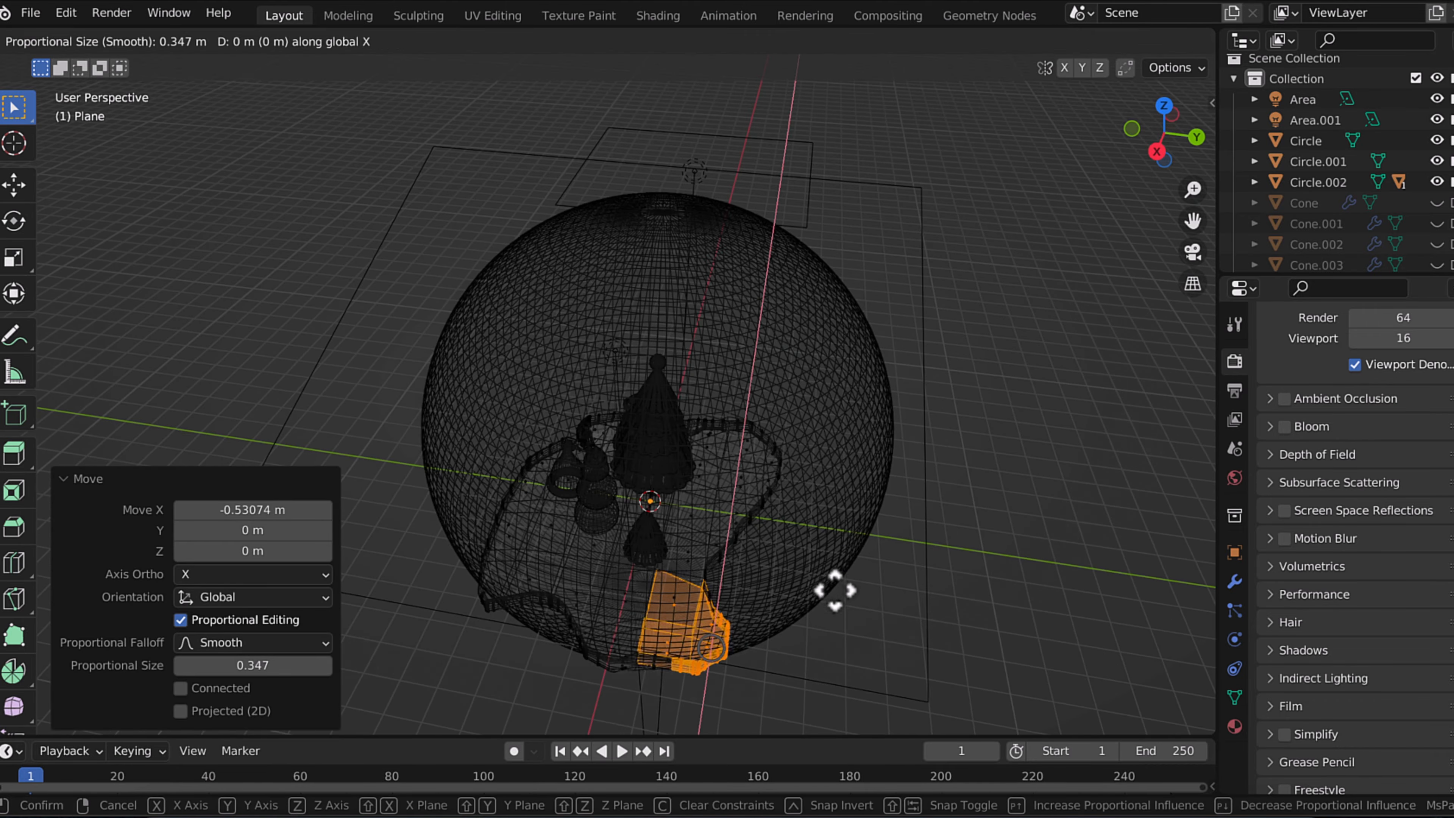
{"action": "left_click", "coordinate": [903, 647]}
Move the faces along the snow base's back edge 0.6675 m along Y toward the sphere wall.
{"action": "left_click_drag", "start_coordinate": [906, 649], "coordinate": [688, 394]}
{"action": "scroll", "coordinate": [689, 394], "scroll_direction": "down", "scroll_amount": 5}
{"action": "scroll", "coordinate": [687, 394], "scroll_direction": "up", "scroll_amount": 5}
{"action": "key", "text": "g"}
{"action": "key", "text": "y"}
{"action": "left_click", "coordinate": [707, 390]}
{"action": "scroll", "coordinate": [708, 389], "scroll_direction": "up", "scroll_amount": 5}
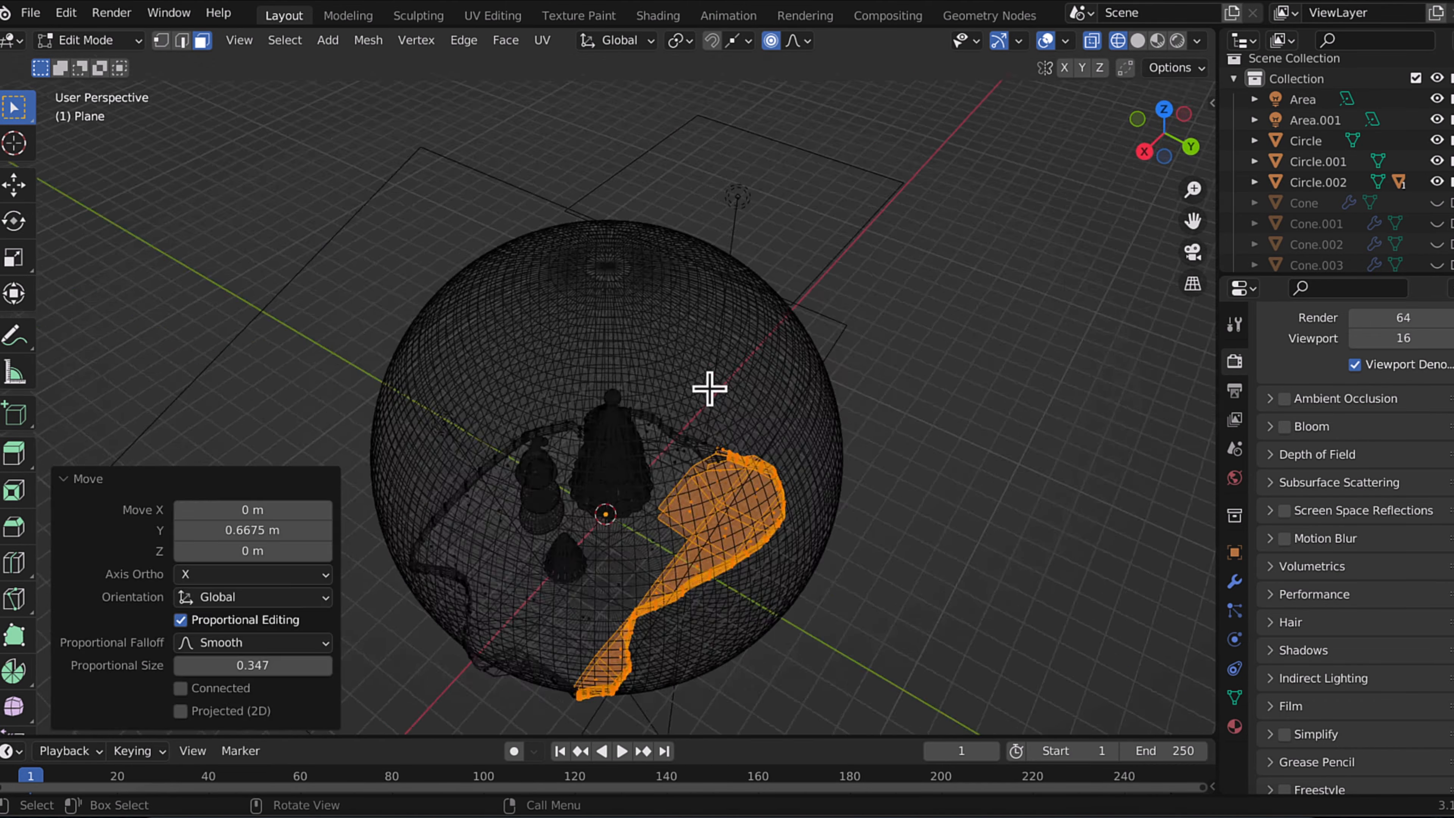
Adjust two more edge sections of the snow base along X, moving the front-right corner faces by -0.62985 m.
{"action": "left_click_drag", "start_coordinate": [798, 663], "coordinate": [744, 546]}
{"action": "key", "text": "g"}
{"action": "key", "text": "x"}
{"action": "left_click", "coordinate": [750, 545]}
{"action": "scroll", "coordinate": [750, 546], "scroll_direction": "up", "scroll_amount": 5}
{"action": "left_click_drag", "start_coordinate": [447, 647], "coordinate": [596, 487]}
{"action": "key", "text": "g"}
{"action": "key", "text": "x"}
{"action": "left_click", "coordinate": [626, 569]}
{"action": "scroll", "coordinate": [627, 568], "scroll_direction": "up", "scroll_amount": 5}
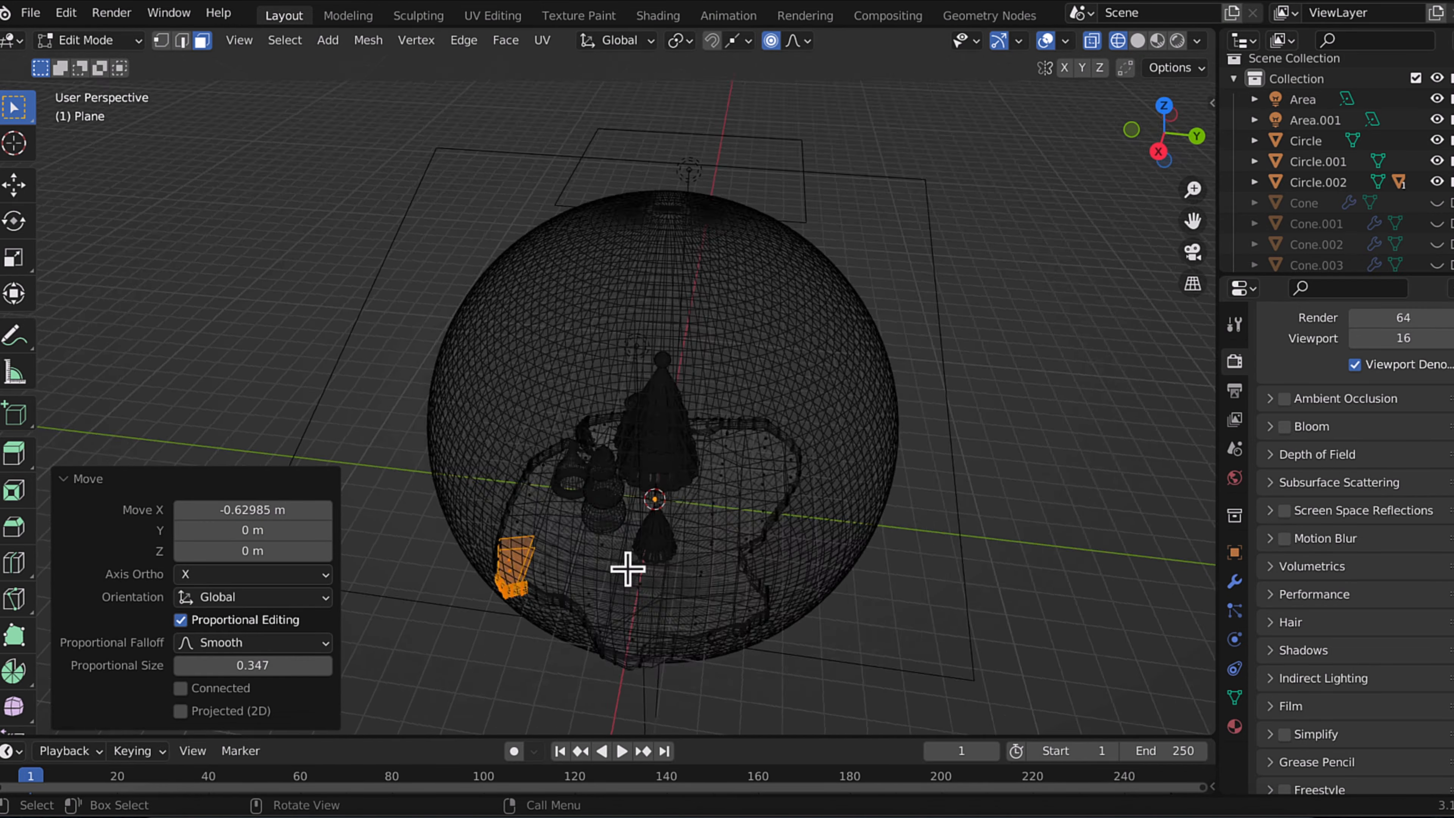
Shift two further edge sections of the snow base along X and check the result in solid shading.
{"action": "left_click_drag", "start_coordinate": [486, 716], "coordinate": [664, 601]}
{"action": "key", "text": "g"}
{"action": "key", "text": "x"}
{"action": "left_click", "coordinate": [694, 563]}
{"action": "scroll", "coordinate": [695, 563], "scroll_direction": "up", "scroll_amount": 5}
{"action": "left_click", "coordinate": [1140, 43]}
{"action": "left_click", "coordinate": [1118, 42]}
{"action": "left_click_drag", "start_coordinate": [517, 562], "coordinate": [588, 503]}
{"action": "key", "text": "g"}
{"action": "key", "text": "x"}
{"action": "left_click", "coordinate": [578, 509]}
{"action": "left_click", "coordinate": [1138, 41]}
Delete the upper part of the sphere copy beside the globe and select the edge loop of its open rim.
{"action": "scroll", "coordinate": [929, 299], "scroll_direction": "down", "scroll_amount": 5}
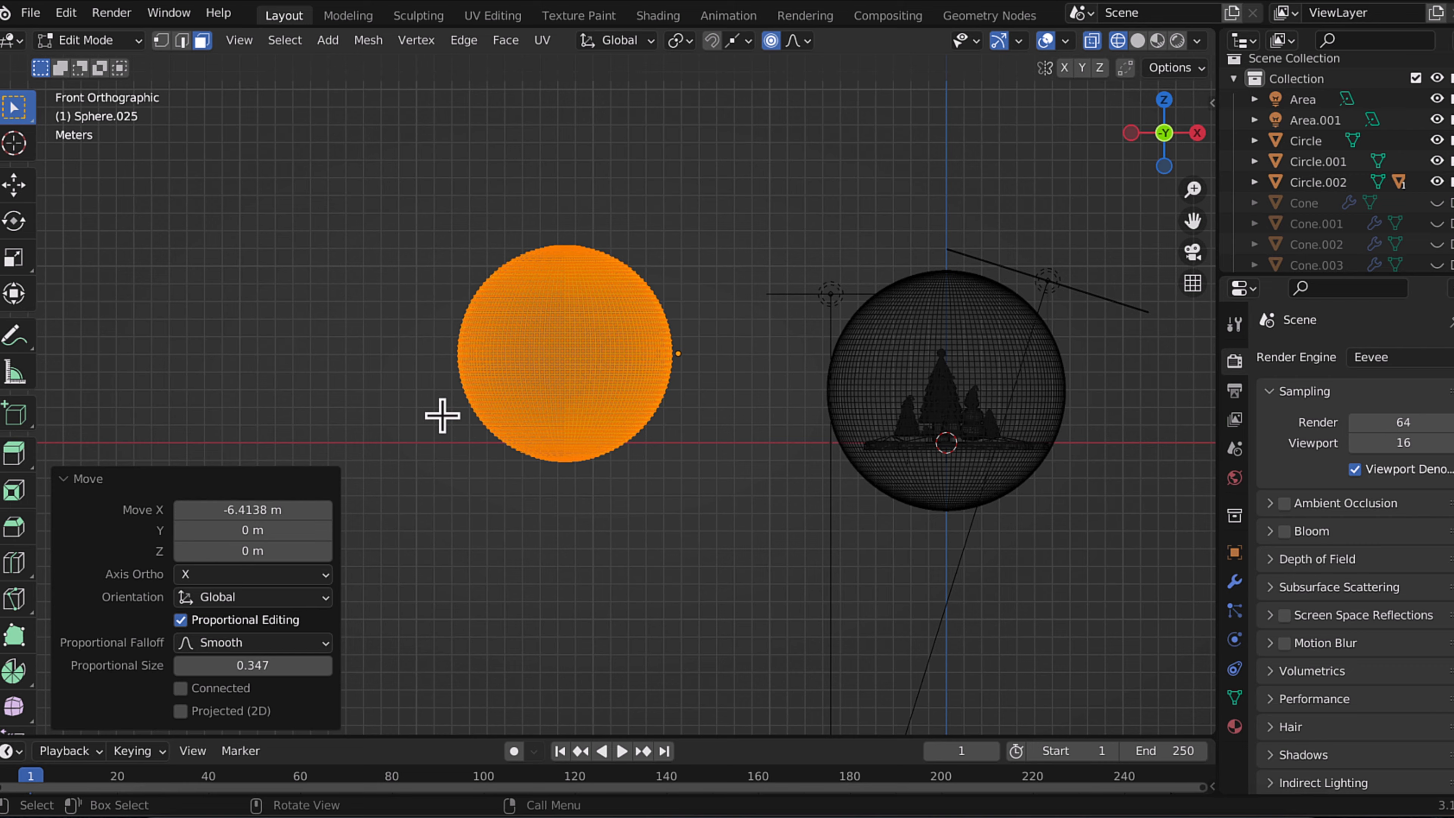
{"action": "left_click_drag", "start_coordinate": [438, 412], "coordinate": [704, 215]}
{"action": "key", "text": "x"}
{"action": "left_click", "coordinate": [607, 376]}
{"action": "mouse_move", "coordinate": [607, 376]}
{"action": "middle_mouse_down"}
{"action": "mouse_move", "coordinate": [559, 411]}
{"action": "mouse_move", "coordinate": [639, 398]}
{"action": "mouse_move", "coordinate": [768, 288]}
{"action": "mouse_move", "coordinate": [764, 306]}
{"action": "middle_mouse_up"}
{"action": "left_click", "coordinate": [183, 41]}
{"action": "left_click", "coordinate": [640, 419], "text": "alt"}
{"action": "scroll", "coordinate": [640, 391], "scroll_direction": "up", "scroll_amount": 2}
{"action": "right_click", "coordinate": [632, 392]}
{"action": "left_click", "coordinate": [609, 194]}
{"action": "key", "text": "ctrl+z"}
Fill the bowl's open rim with a face, working in solid shading.
{"action": "middle_click_drag", "start_coordinate": [610, 228], "coordinate": [621, 163]}
{"action": "left_click", "coordinate": [1138, 42]}
{"action": "scroll", "coordinate": [696, 380], "scroll_direction": "up", "scroll_amount": 1}
{"action": "middle_click_drag", "start_coordinate": [707, 343], "coordinate": [706, 379]}
{"action": "scroll", "coordinate": [706, 379], "scroll_direction": "up", "scroll_amount": 2}
{"action": "key", "text": "f"}
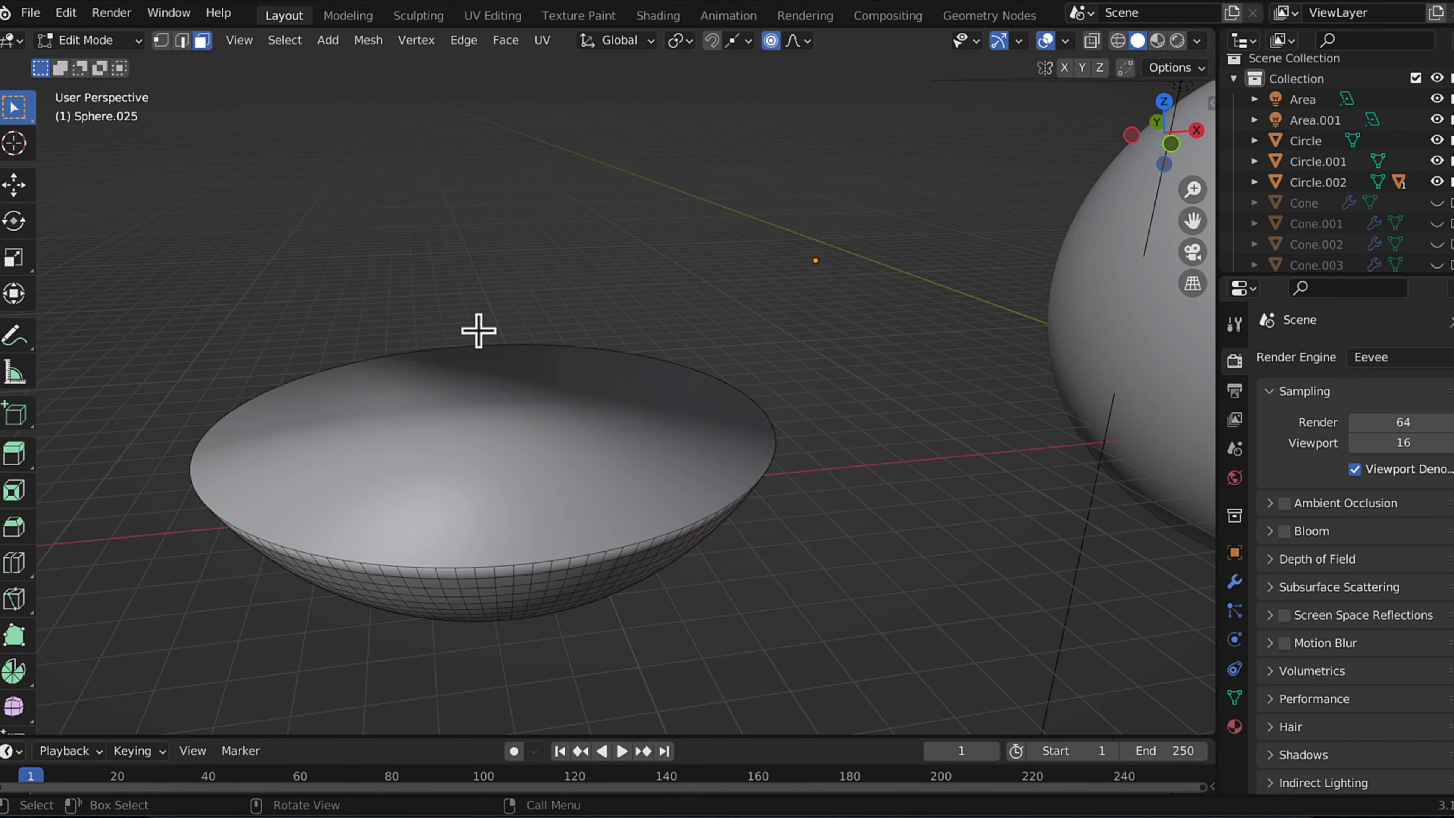
Try to subdivide the bowl's top face with 3 cuts.
{"action": "key", "text": "3"}
{"action": "right_click", "coordinate": [475, 425]}
{"action": "left_click", "coordinate": [532, 425]}
{"action": "left_click", "coordinate": [326, 574]}
{"action": "left_click", "coordinate": [320, 643]}
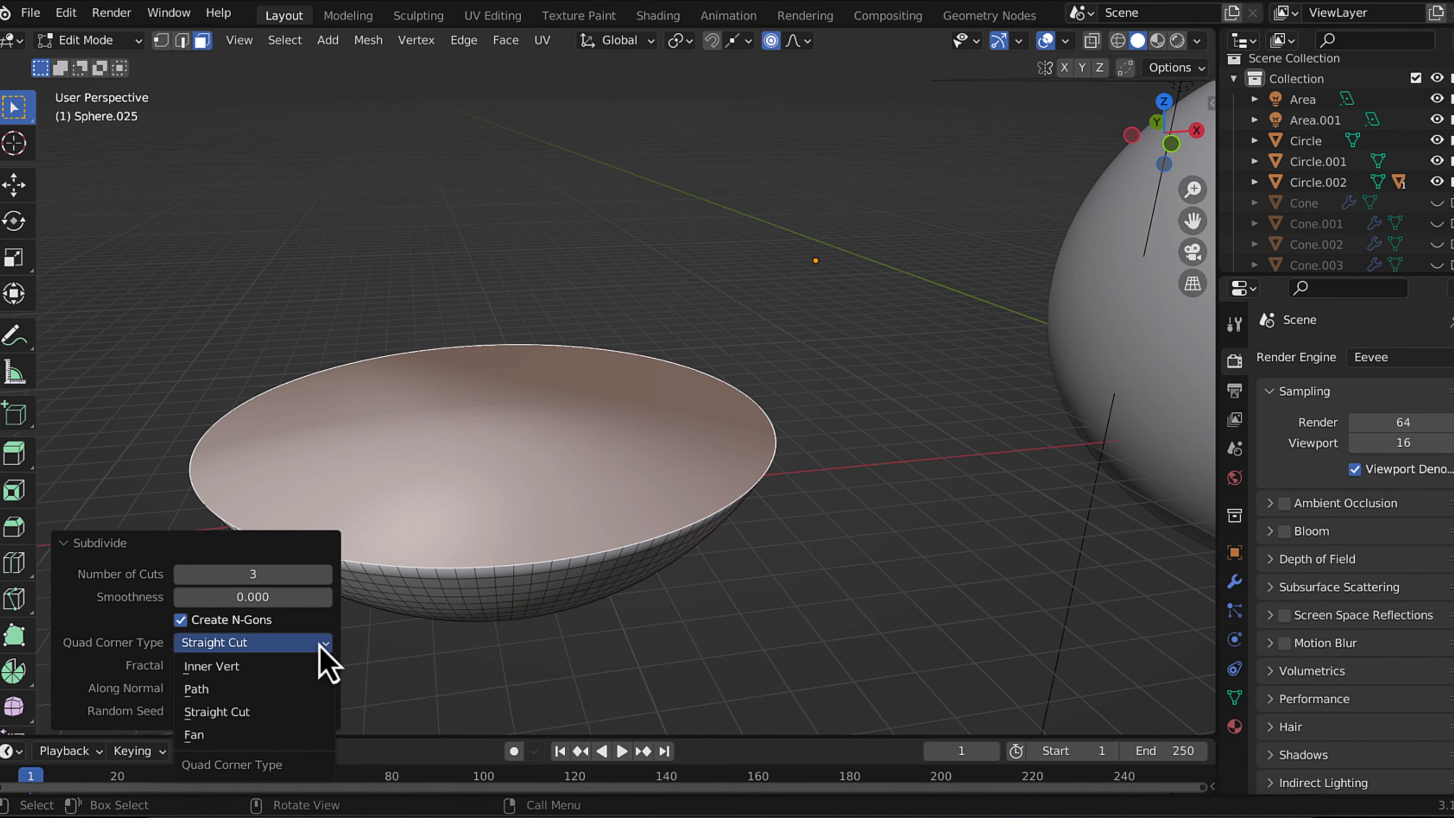
{"action": "key", "text": "ctrl+z"}
Try a knife cut across the bowl's top face, running from rim to centre and back to the rim.
{"action": "middle_click_drag", "start_coordinate": [55, 460], "coordinate": [117, 472]}
{"action": "key", "text": "k"}
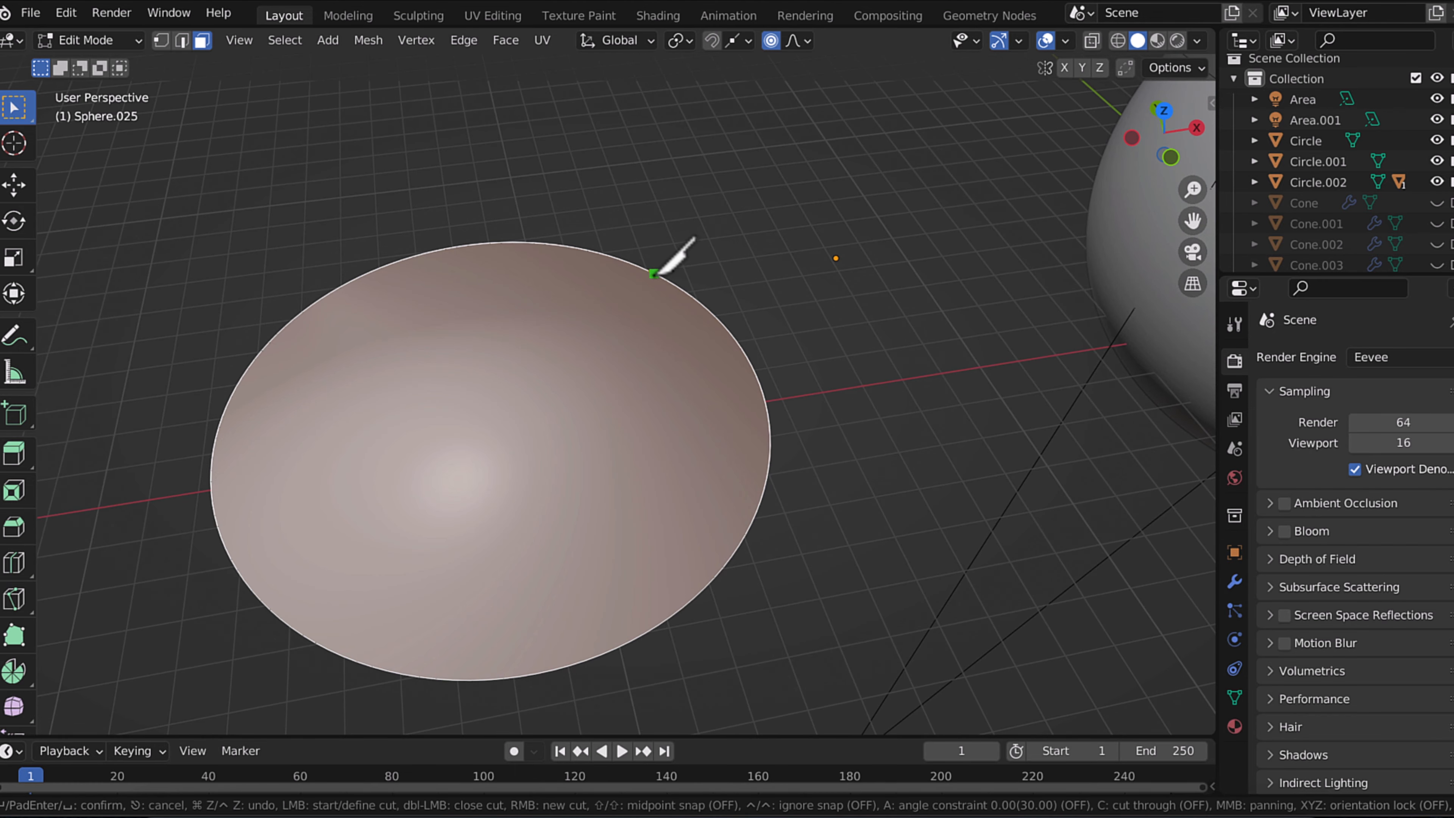
{"action": "key", "text": "KP_7"}
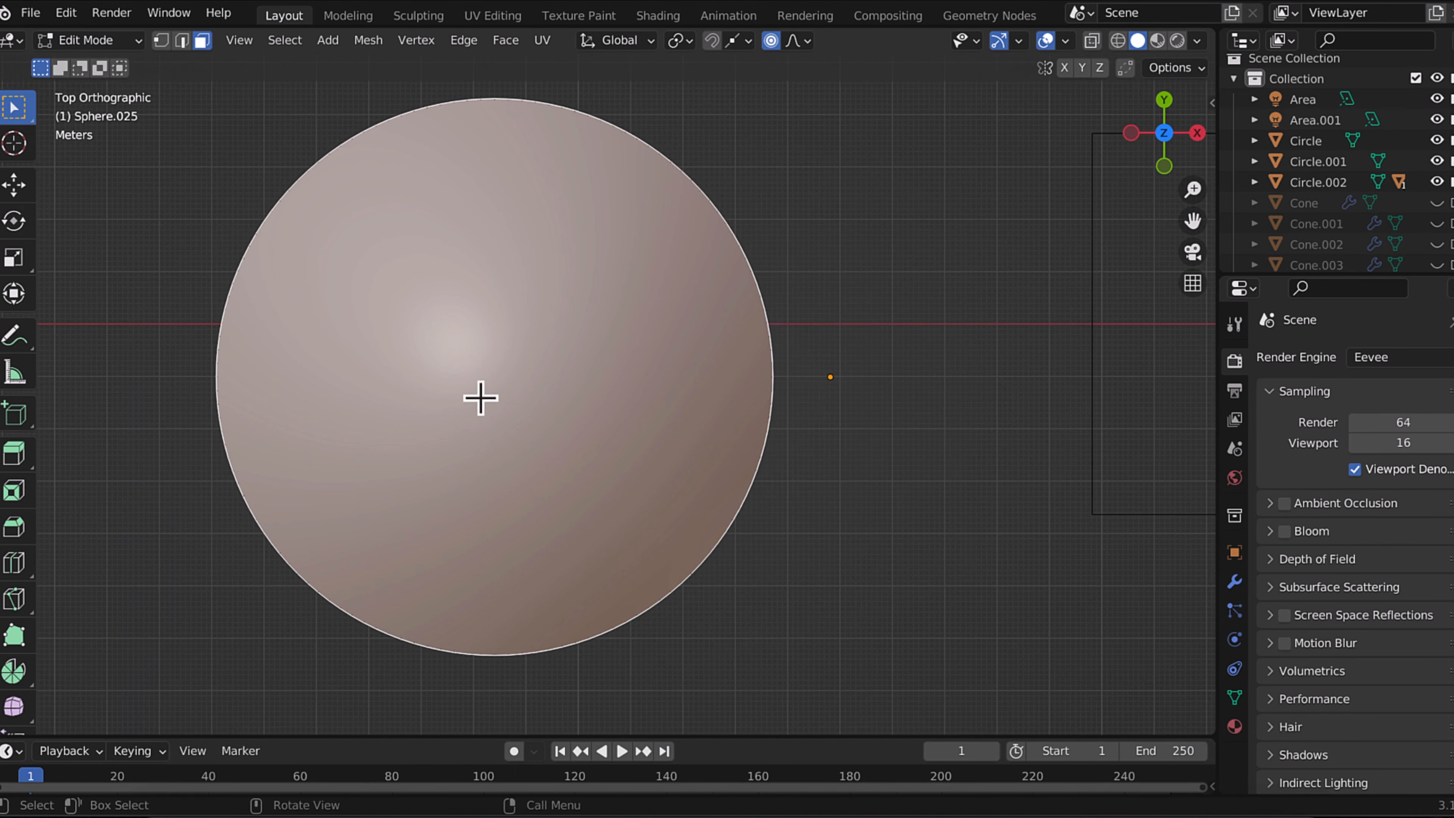
{"action": "key", "text": "Return"}
{"action": "scroll", "coordinate": [476, 401], "scroll_direction": "down", "scroll_amount": 10}
{"action": "scroll", "coordinate": [477, 401], "scroll_direction": "up", "scroll_amount": 8}
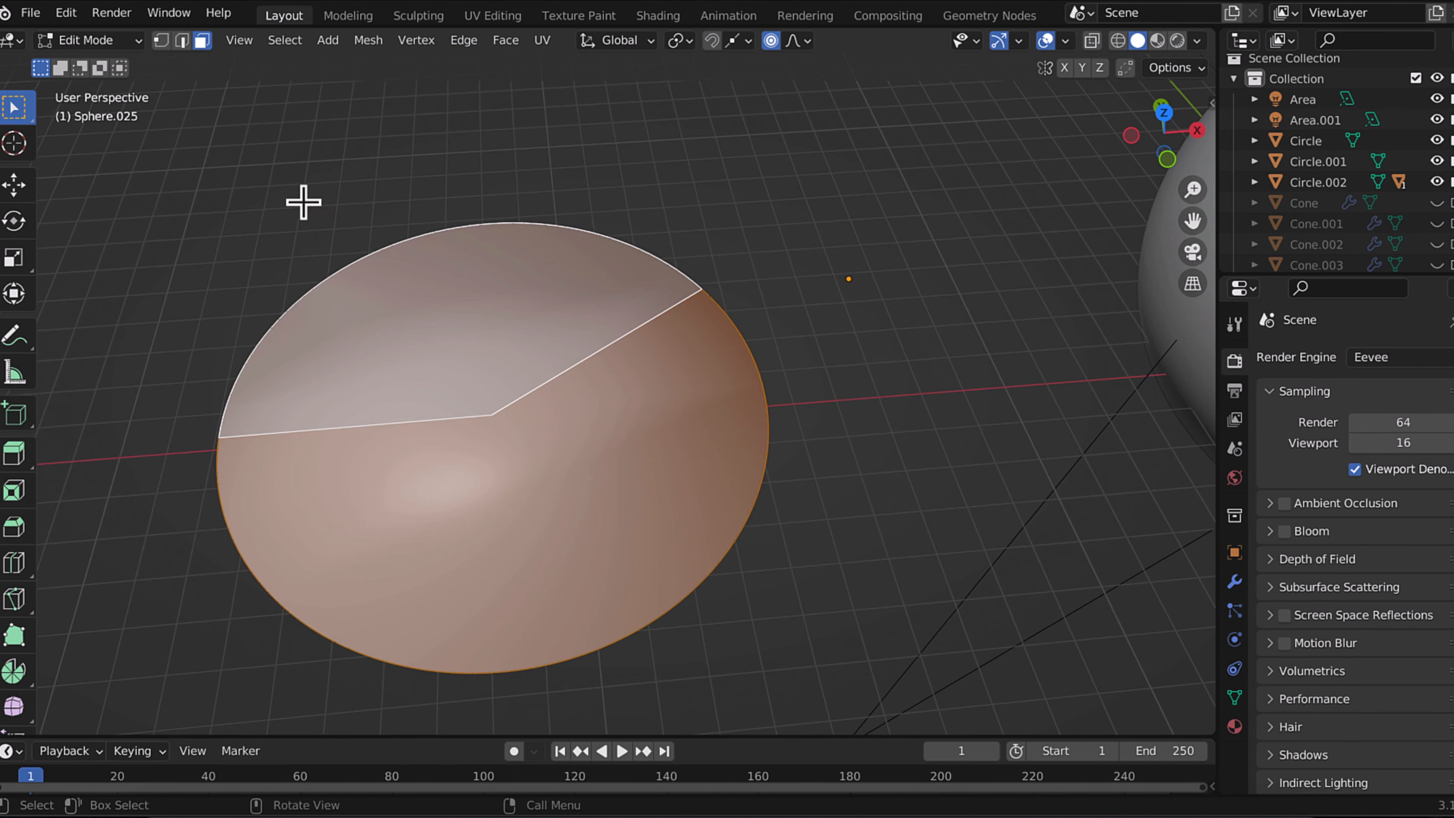
{"action": "key", "text": "2"}
{"action": "key", "text": "ctrl+r"}
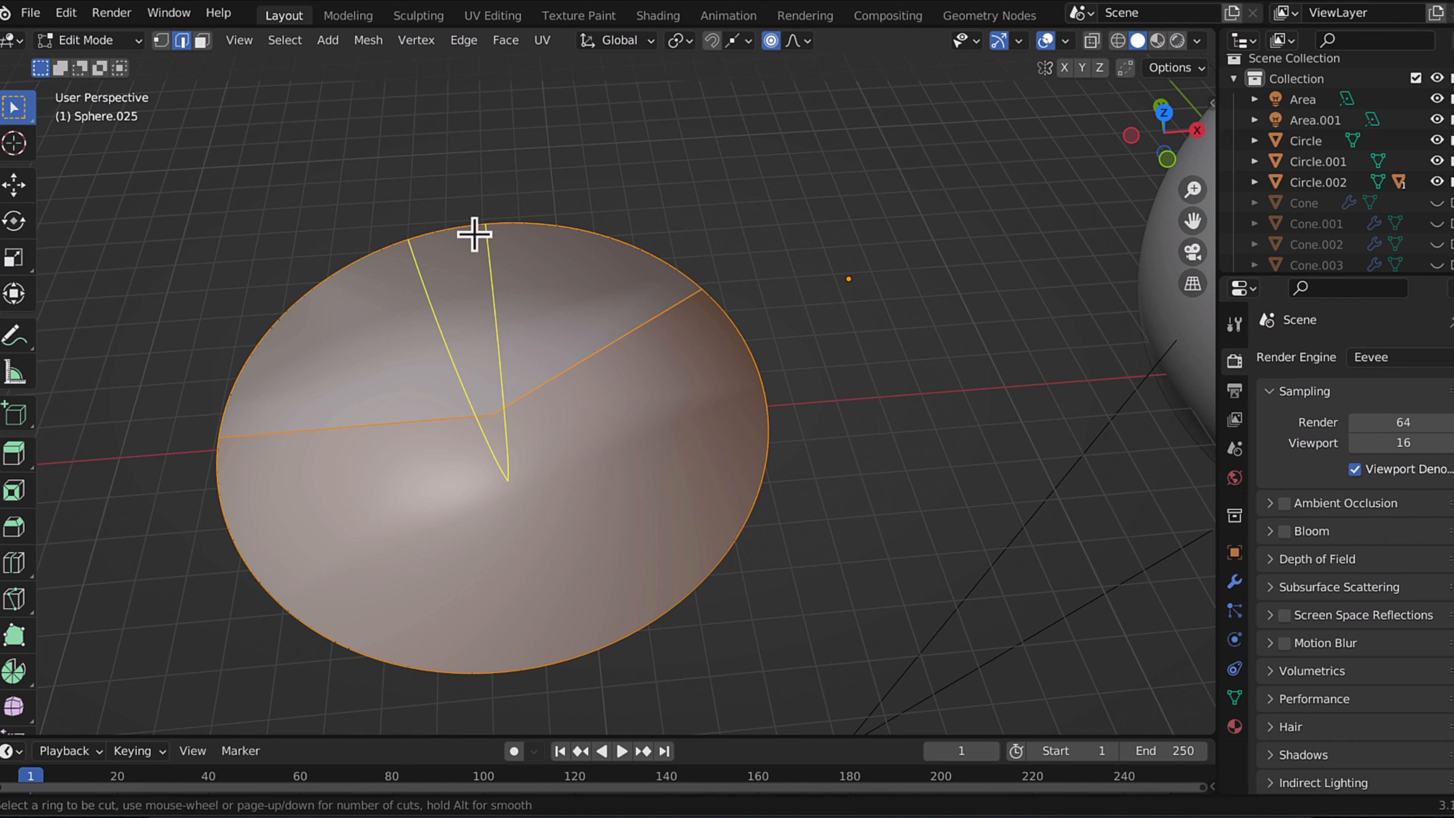
{"action": "key", "text": "Escape"}
Try a further knife cut from the centre of the top face to its front rim.
{"action": "left_click", "coordinate": [202, 41]}
{"action": "key", "text": "k"}
{"action": "left_click", "coordinate": [493, 414]}
{"action": "left_click", "coordinate": [599, 648]}
{"action": "key", "text": "Return"}
{"action": "middle_click_drag", "start_coordinate": [589, 487], "coordinate": [605, 441]}
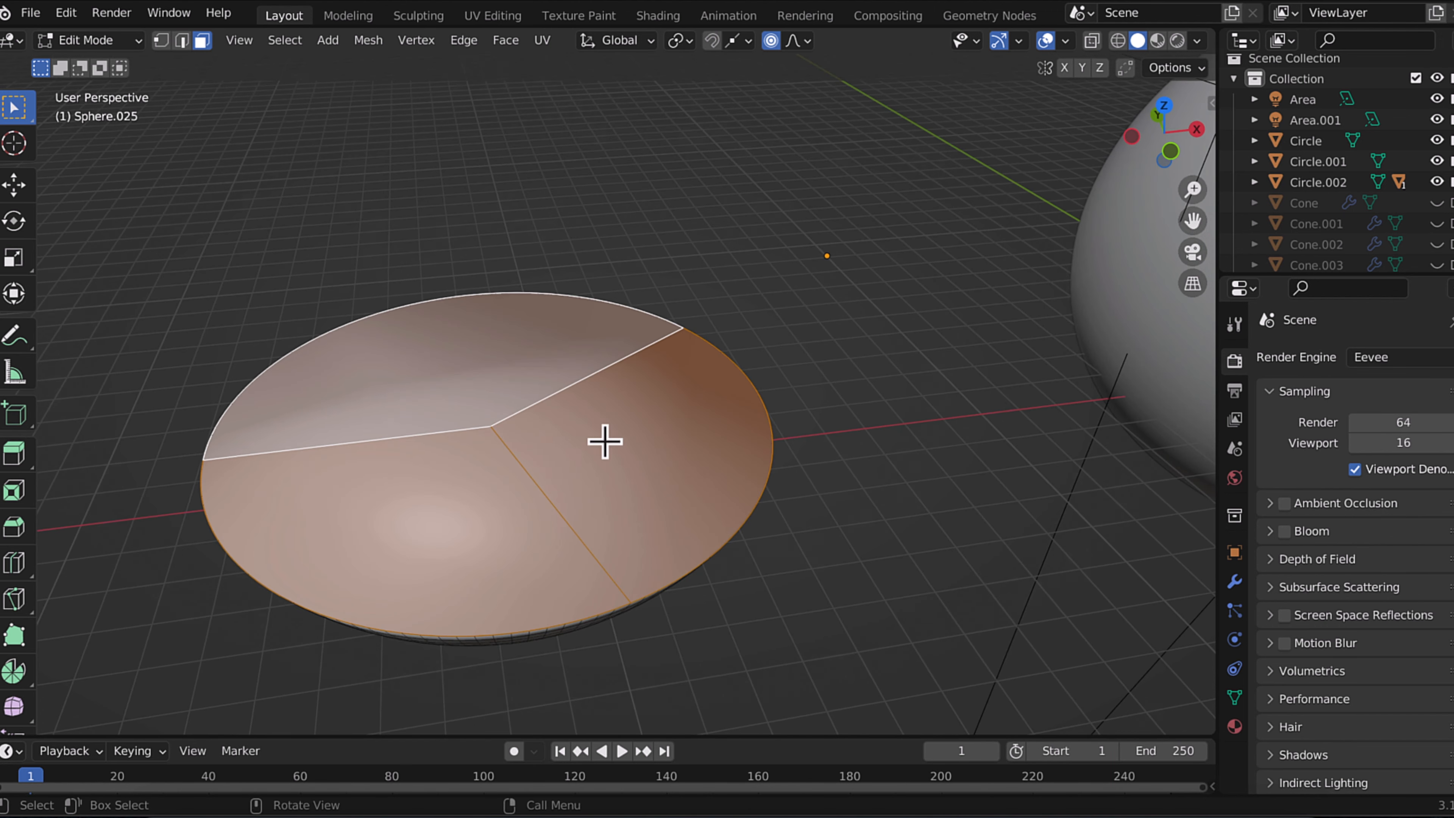
Try two more knife cuts from the top face's centre, one to the right rim and one to the back rim.
{"action": "key", "text": "k"}
{"action": "left_click", "coordinate": [491, 426]}
{"action": "left_click", "coordinate": [772, 427]}
{"action": "key", "text": "Return"}
{"action": "key", "text": "k"}
{"action": "left_click", "coordinate": [491, 425]}
{"action": "left_click", "coordinate": [441, 298]}
{"action": "key", "text": "Return"}
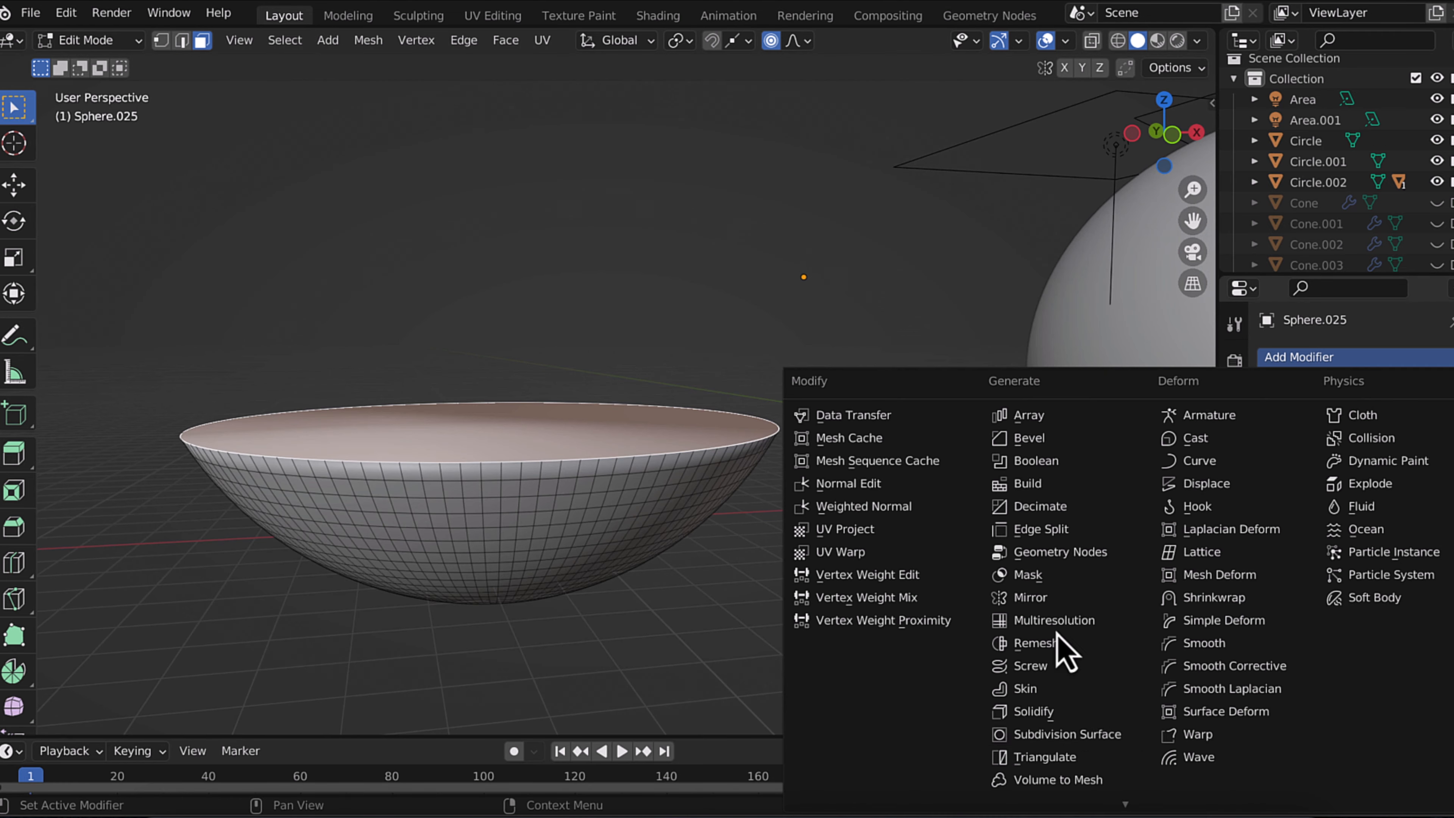
Try a Subdivision Surface modifier on the bowl, set to Simple with viewport level 4.
{"action": "left_click", "coordinate": [970, 650]}
{"action": "middle_click_drag", "start_coordinate": [1081, 569], "coordinate": [980, 526]}
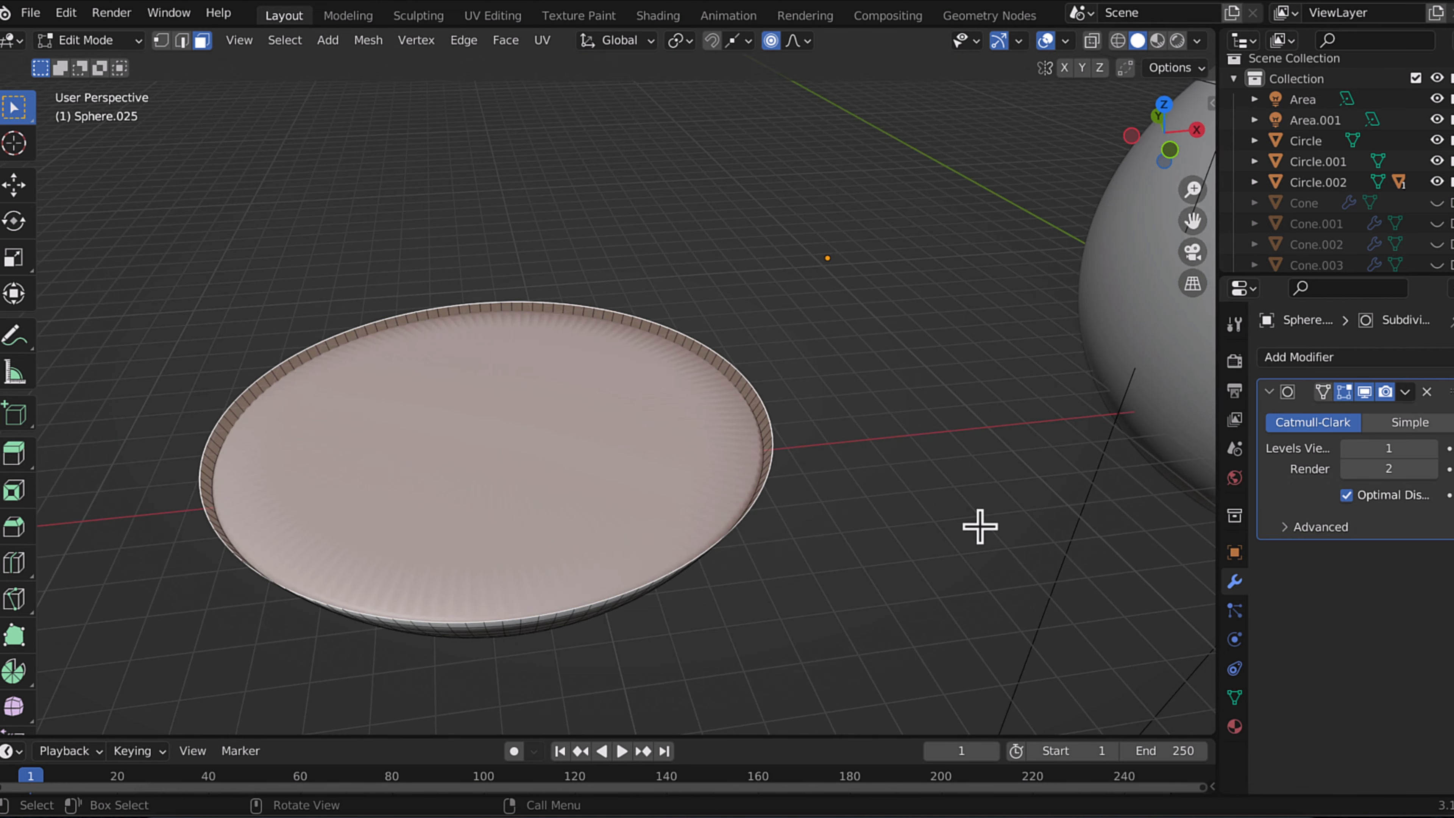
{"action": "left_click", "coordinate": [1412, 423]}
{"action": "left_click", "coordinate": [1434, 452]}
{"action": "left_click", "coordinate": [1433, 451]}
{"action": "left_click", "coordinate": [1433, 451]}
{"action": "middle_click_drag", "start_coordinate": [591, 459], "coordinate": [591, 458]}
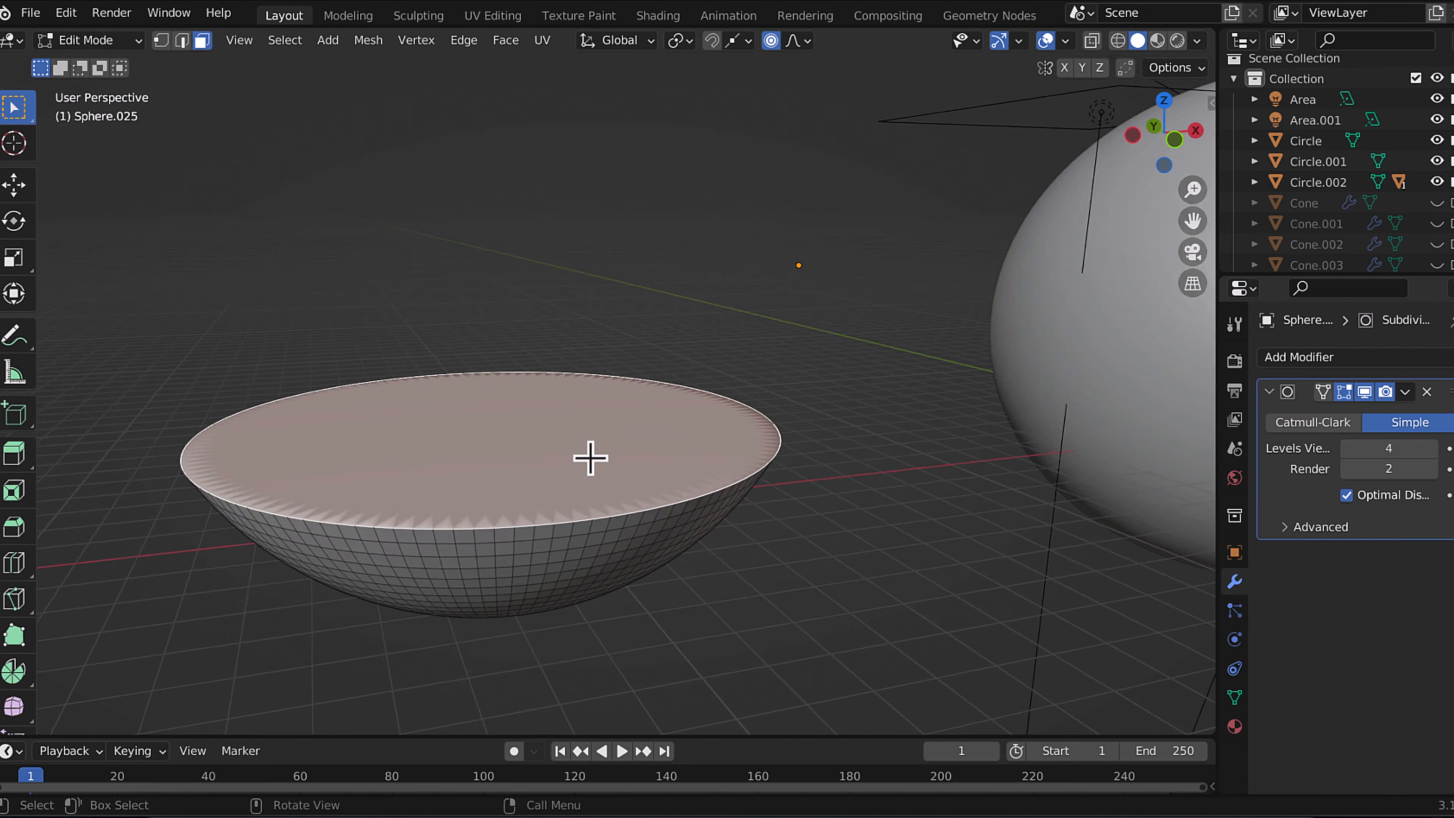
Inset the bowl's top face toward its centre.
{"action": "key", "text": "i"}
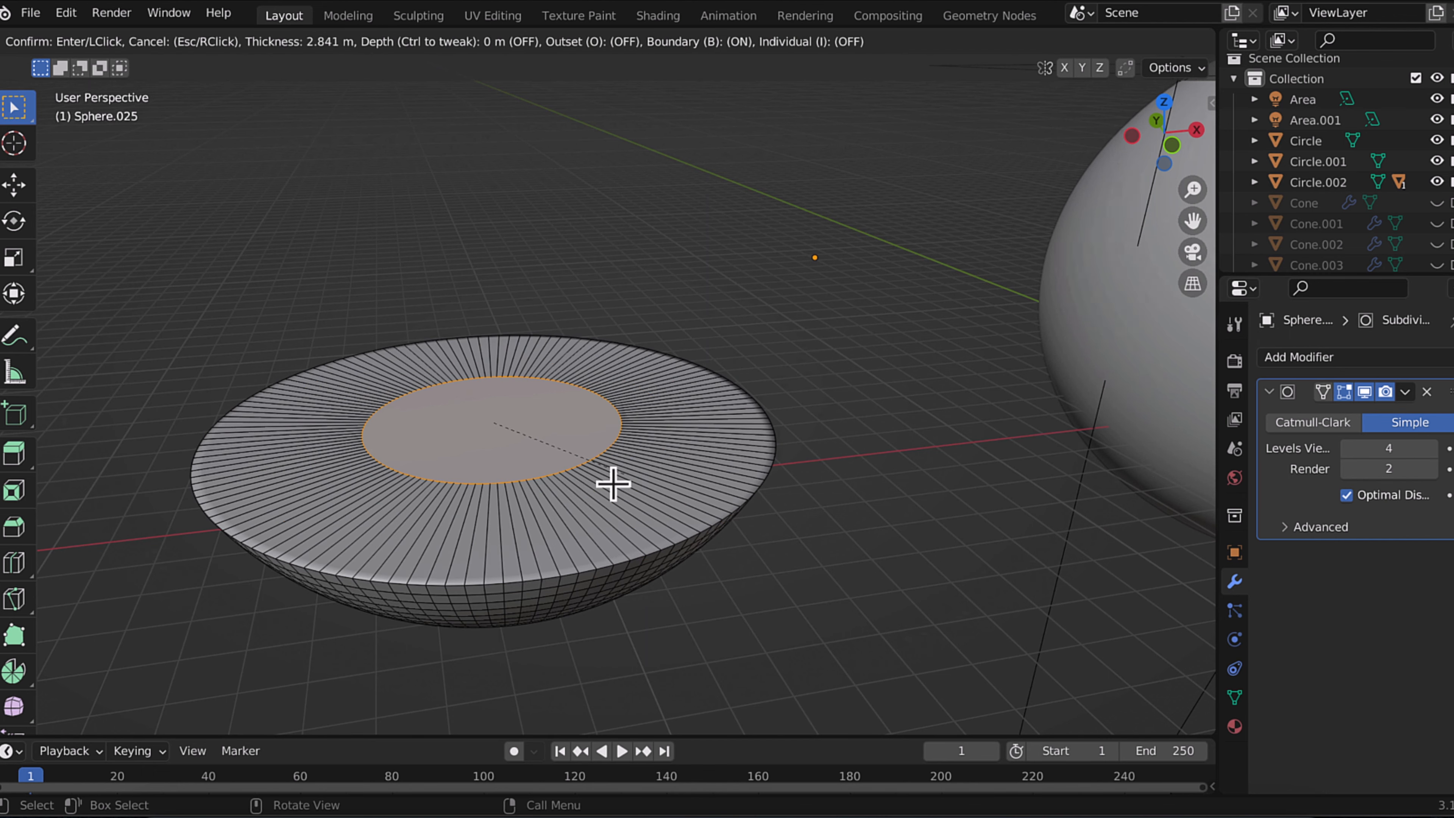
{"action": "left_click", "coordinate": [627, 494]}
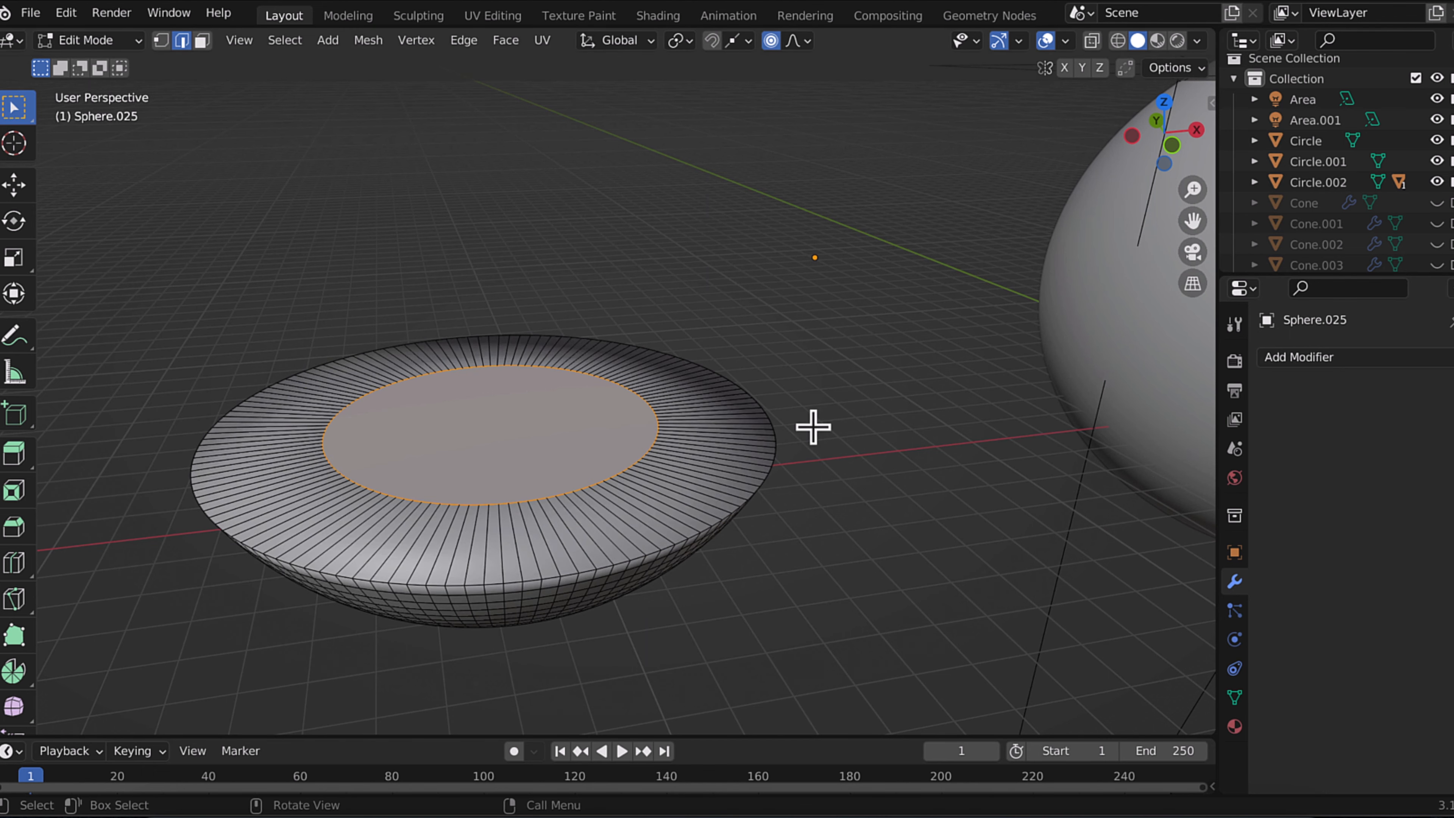
Scale the inset face on the bowl's top and inset it again toward the centre by about 2.246 m.
{"action": "key", "text": "s"}
{"action": "left_click", "coordinate": [630, 440]}
{"action": "key", "text": "i"}
{"action": "left_click", "coordinate": [581, 440]}
{"action": "middle_click_drag", "start_coordinate": [581, 440], "coordinate": [591, 445]}
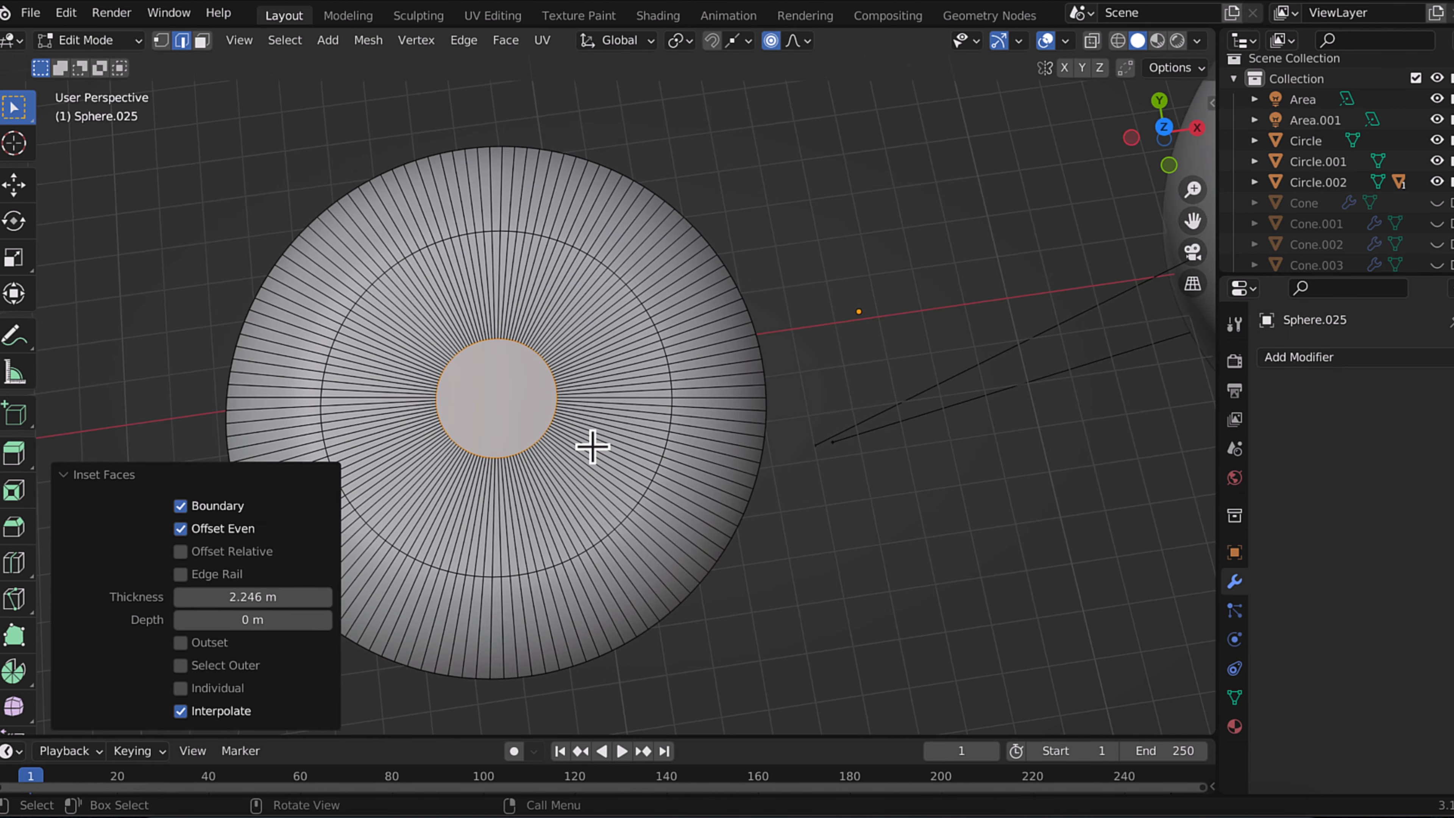
Add concentric loop cuts to the inner and outer bands of the bowl's top surface.
{"action": "key", "text": "ctrl+r"}
{"action": "double_click", "coordinate": [592, 446]}
{"action": "key", "text": "ctrl+r"}
{"action": "double_click", "coordinate": [674, 312]}
{"action": "middle_click_drag", "start_coordinate": [674, 312], "coordinate": [675, 312]}
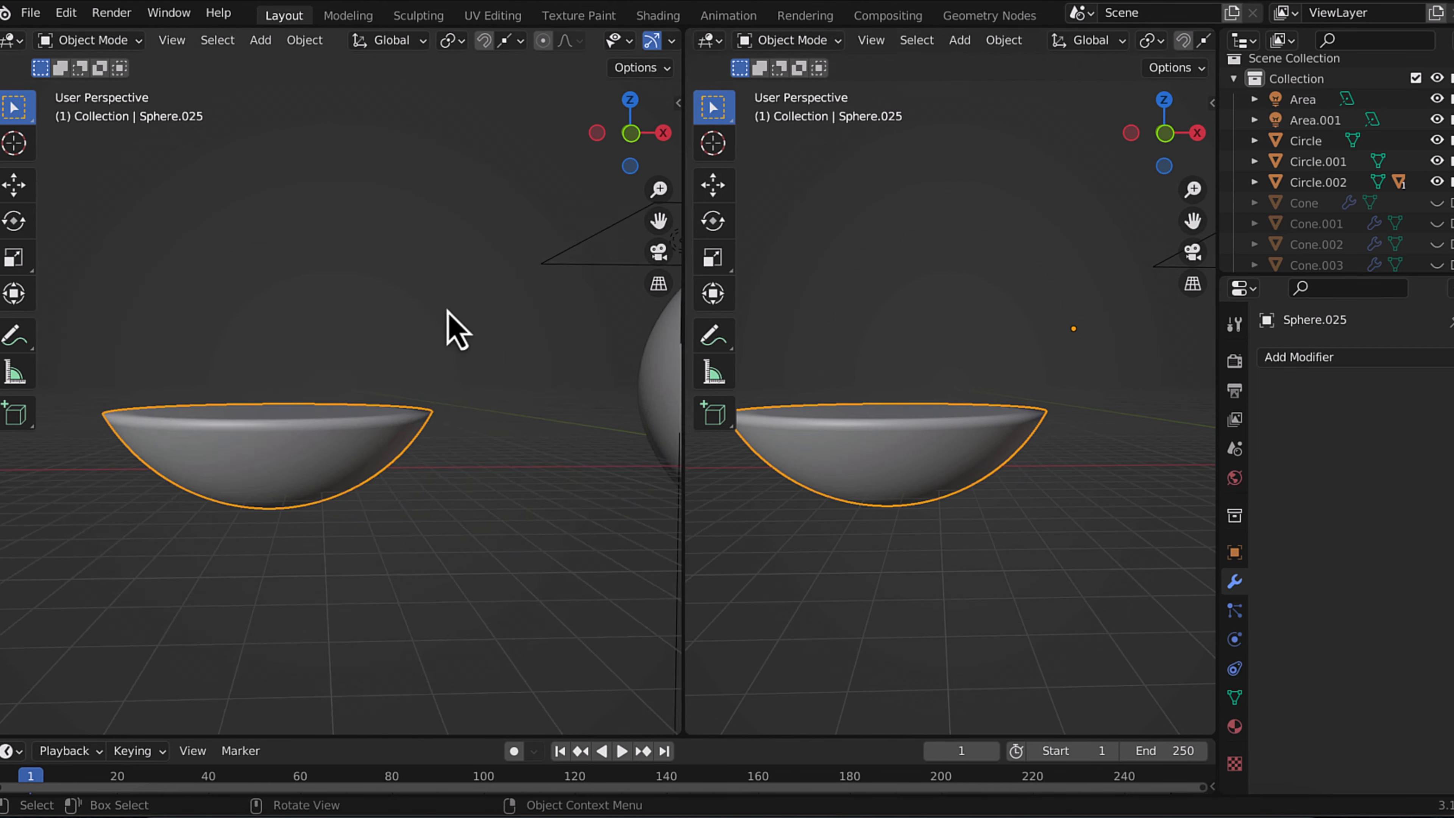
Open the Shader Editor beside the 3D view and add a Musgrave Texture node to the bowl's material.
{"action": "scroll", "coordinate": [455, 325], "scroll_direction": "up", "scroll_amount": 5}
{"action": "left_click", "coordinate": [710, 40]}
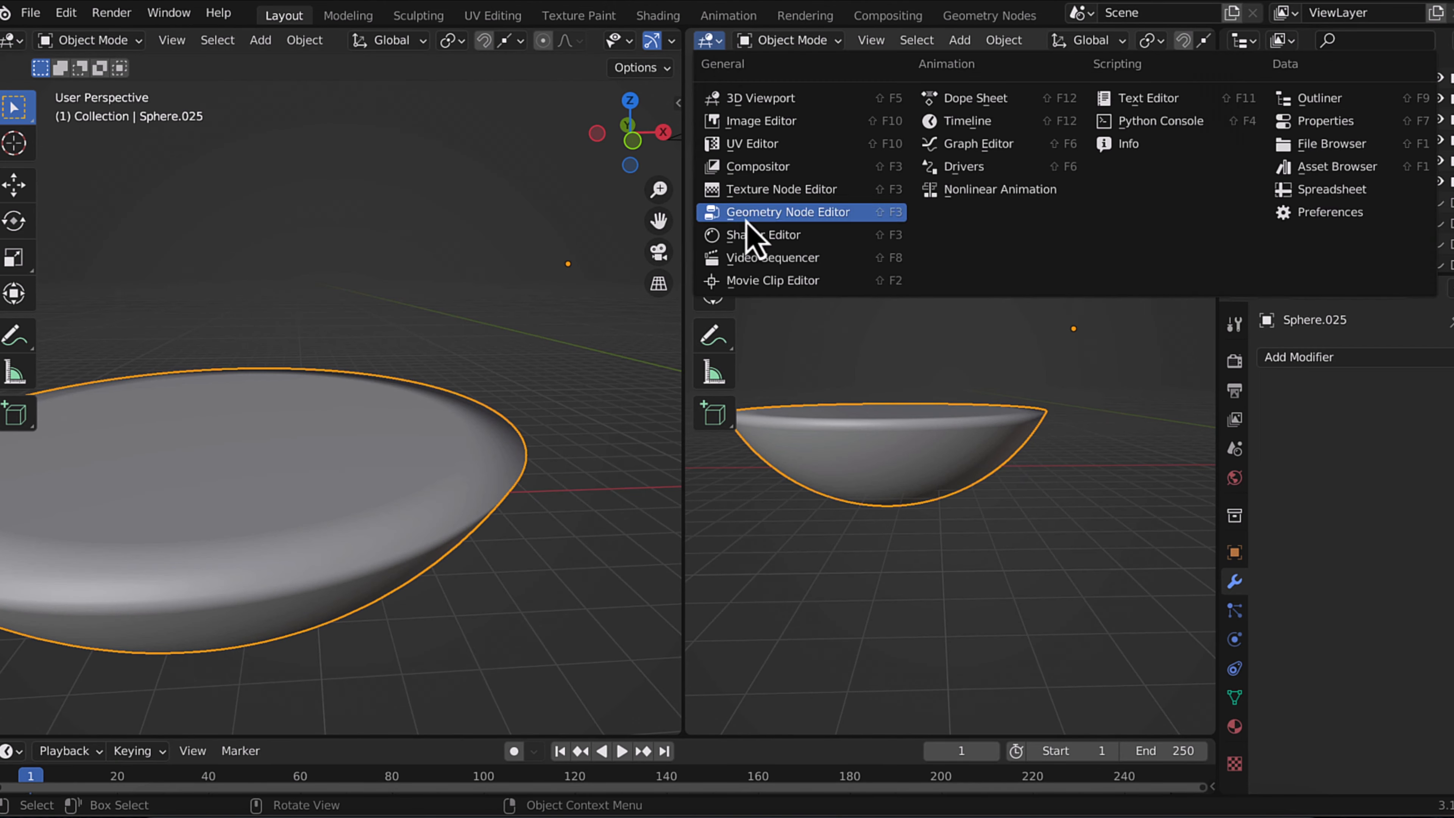
{"action": "left_click", "coordinate": [750, 233]}
{"action": "left_click_drag", "start_coordinate": [920, 367], "coordinate": [1184, 412]}
{"action": "scroll", "coordinate": [802, 404], "scroll_direction": "up", "scroll_amount": 6}
{"action": "middle_click_drag", "start_coordinate": [837, 304], "coordinate": [1033, 218]}
{"action": "left_click", "coordinate": [830, 331]}
{"action": "key", "text": "shift+a"}
{"action": "mouse_move", "coordinate": [831, 331]}
{"action": "left_click", "coordinate": [949, 501]}
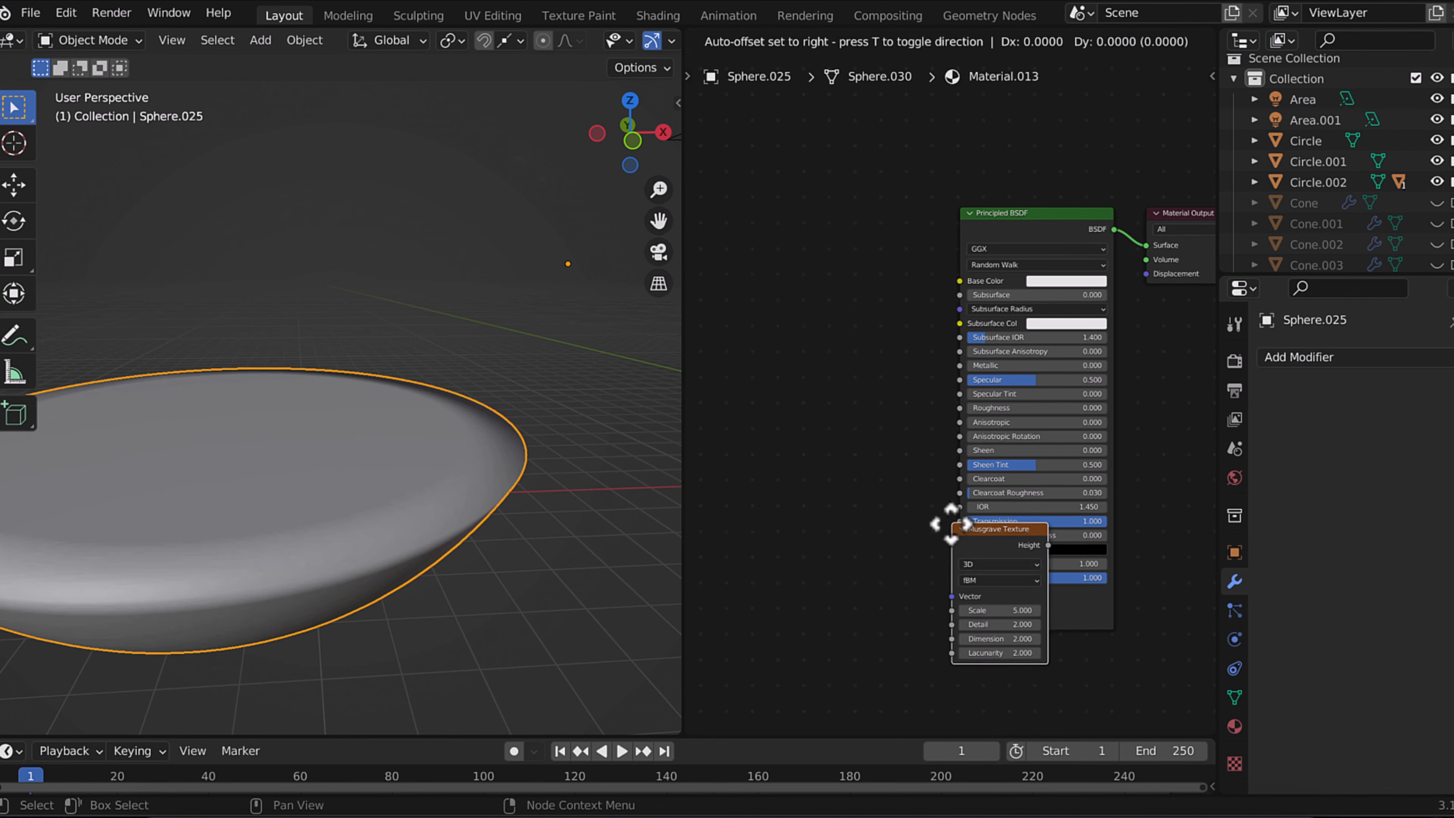
{"action": "left_click", "coordinate": [779, 306]}
Drive the material's displacement with the Musgrave Texture, using Object texture coordinates without a Mapping node.
{"action": "key", "text": "ctrl+t"}
{"action": "middle_click_drag", "start_coordinate": [809, 312], "coordinate": [1022, 290]}
{"action": "left_click", "coordinate": [889, 347]}
{"action": "key", "text": "ctrl+x"}
{"action": "left_click_drag", "start_coordinate": [729, 354], "coordinate": [918, 316]}
{"action": "middle_click_drag", "start_coordinate": [1001, 296], "coordinate": [922, 317]}
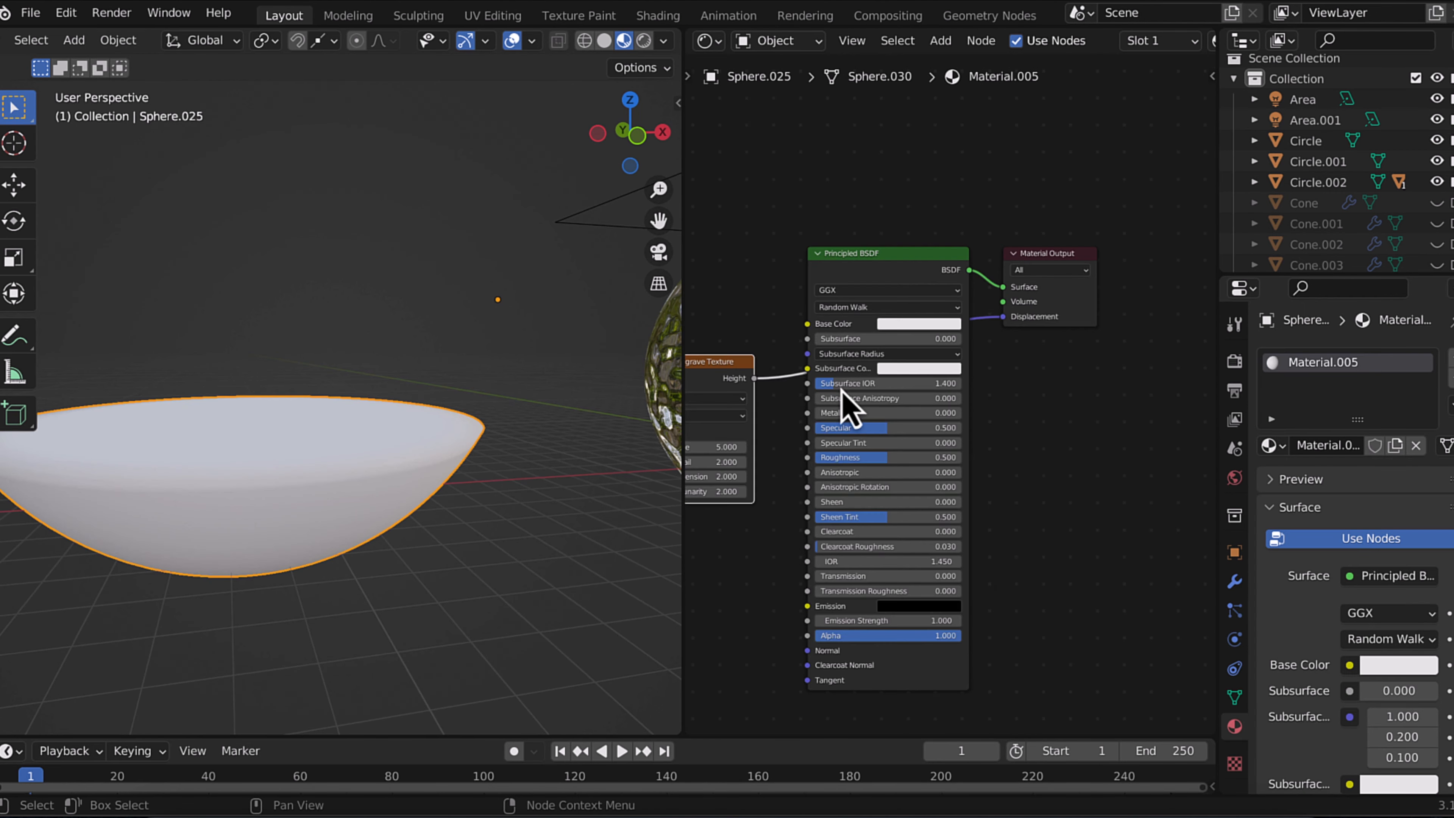
Set the Musgrave Texture's scale to 0.600 and its detail to 1.000.
{"action": "middle_click_drag", "start_coordinate": [841, 390], "coordinate": [1051, 414]}
{"action": "mouse_move", "coordinate": [910, 468]}
{"action": "left_mouse_down"}
{"action": "mouse_move", "coordinate": [856, 467]}
{"action": "mouse_move", "coordinate": [915, 486]}
{"action": "mouse_move", "coordinate": [904, 498]}
{"action": "left_mouse_up"}
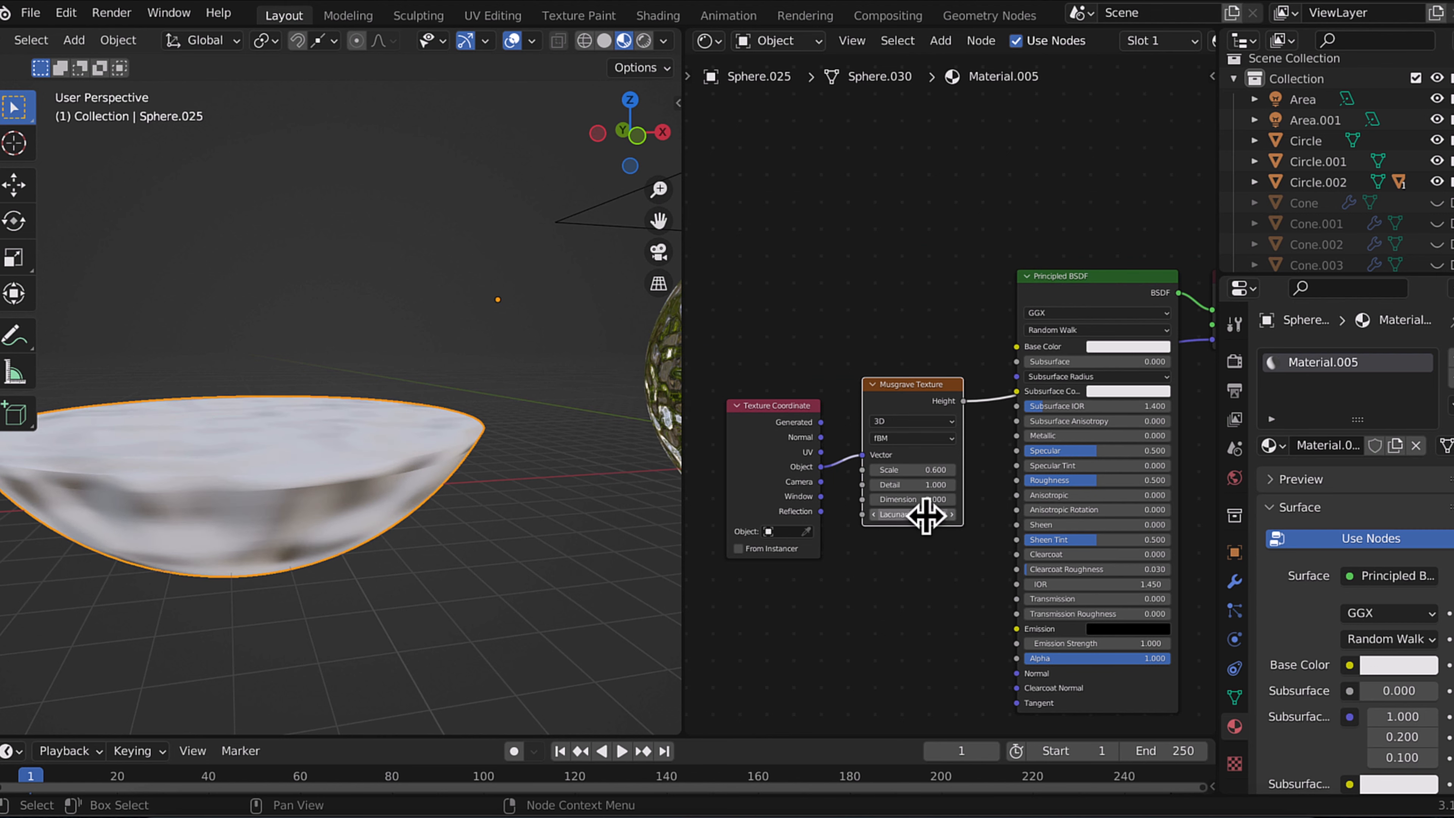
{"action": "middle_click_drag", "start_coordinate": [610, 571], "coordinate": [644, 539]}
Try the Musgrave Texture in 2D, 1D and 4D mode on the bowl.
{"action": "left_click", "coordinate": [912, 421]}
{"action": "left_click", "coordinate": [915, 451]}
{"action": "left_click", "coordinate": [916, 421]}
{"action": "left_click", "coordinate": [914, 437]}
{"action": "left_click", "coordinate": [906, 424]}
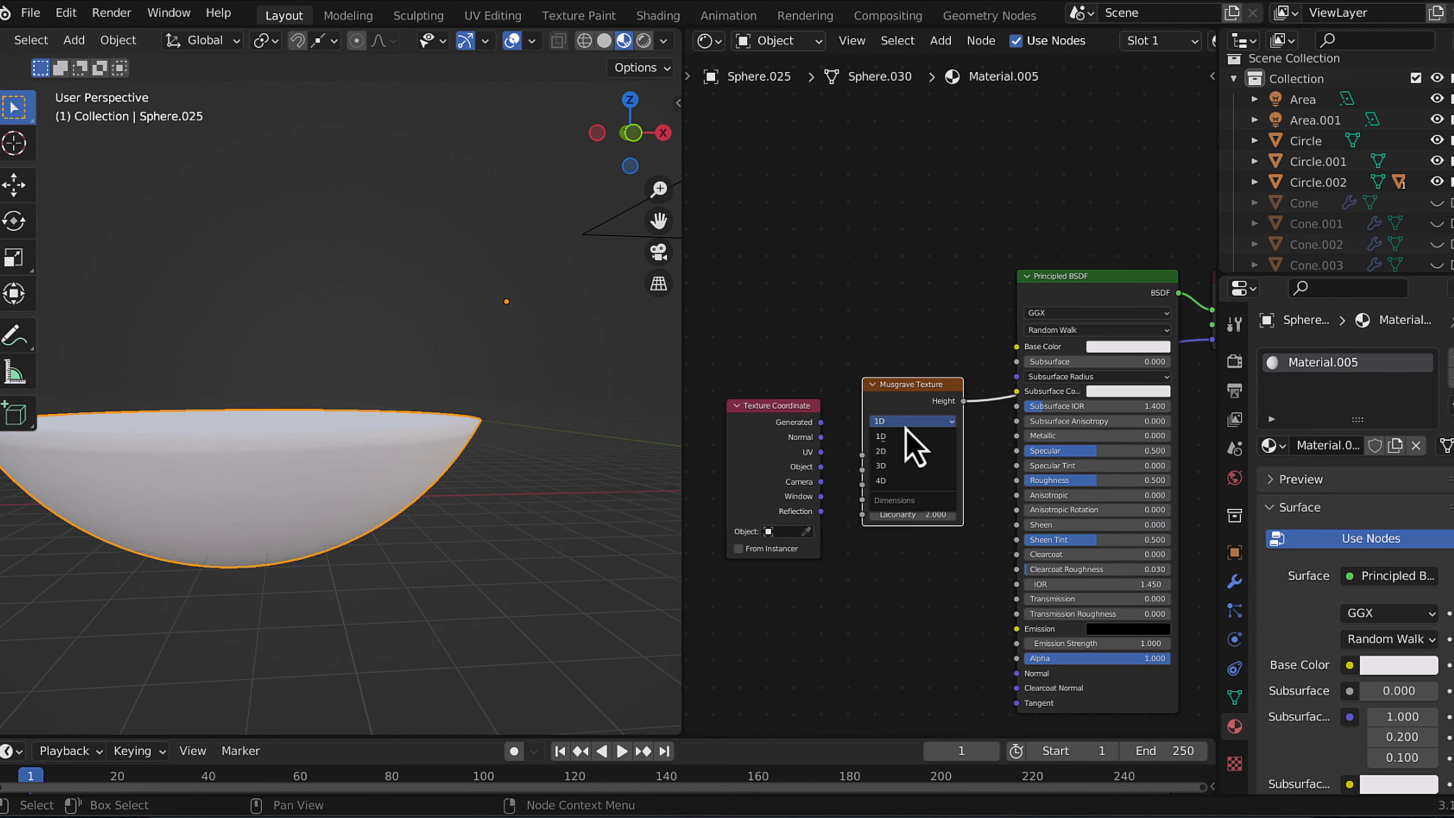
{"action": "left_click", "coordinate": [896, 480]}
Apply the bowl's location, rotation and scale.
{"action": "middle_click_drag", "start_coordinate": [554, 588], "coordinate": [538, 602]}
{"action": "key", "text": "ctrl+a"}
{"action": "left_click", "coordinate": [379, 476]}
{"action": "middle_click_drag", "start_coordinate": [393, 522], "coordinate": [397, 509]}
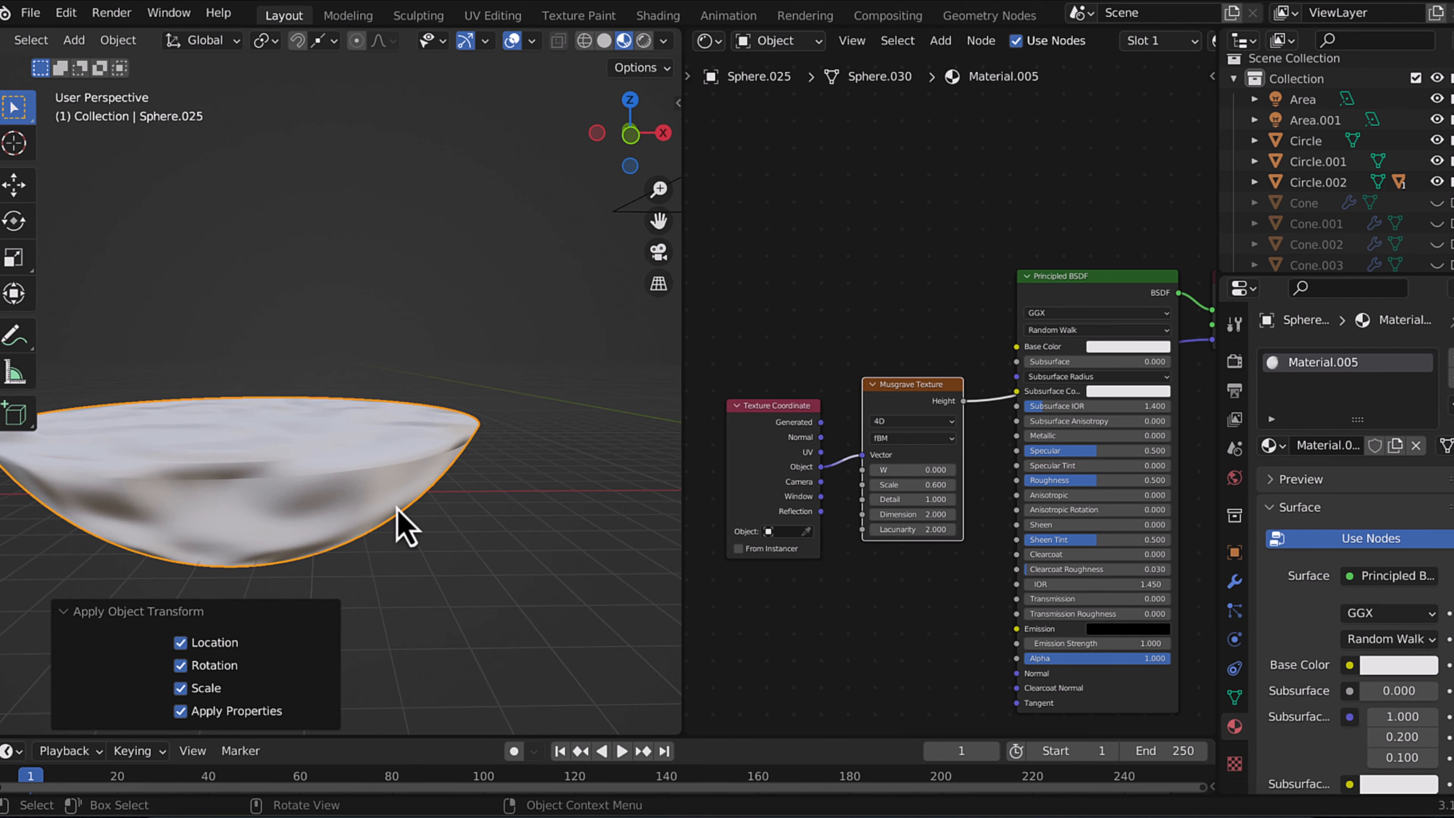
{"action": "right_click", "coordinate": [397, 509]}
{"action": "left_click", "coordinate": [385, 434]}
Set the Musgrave Texture to 3D and save the file.
{"action": "left_click", "coordinate": [908, 421]}
{"action": "left_click", "coordinate": [904, 466]}
{"action": "middle_click_drag", "start_coordinate": [662, 504], "coordinate": [668, 510]}
{"action": "key", "text": "ctrl+s"}
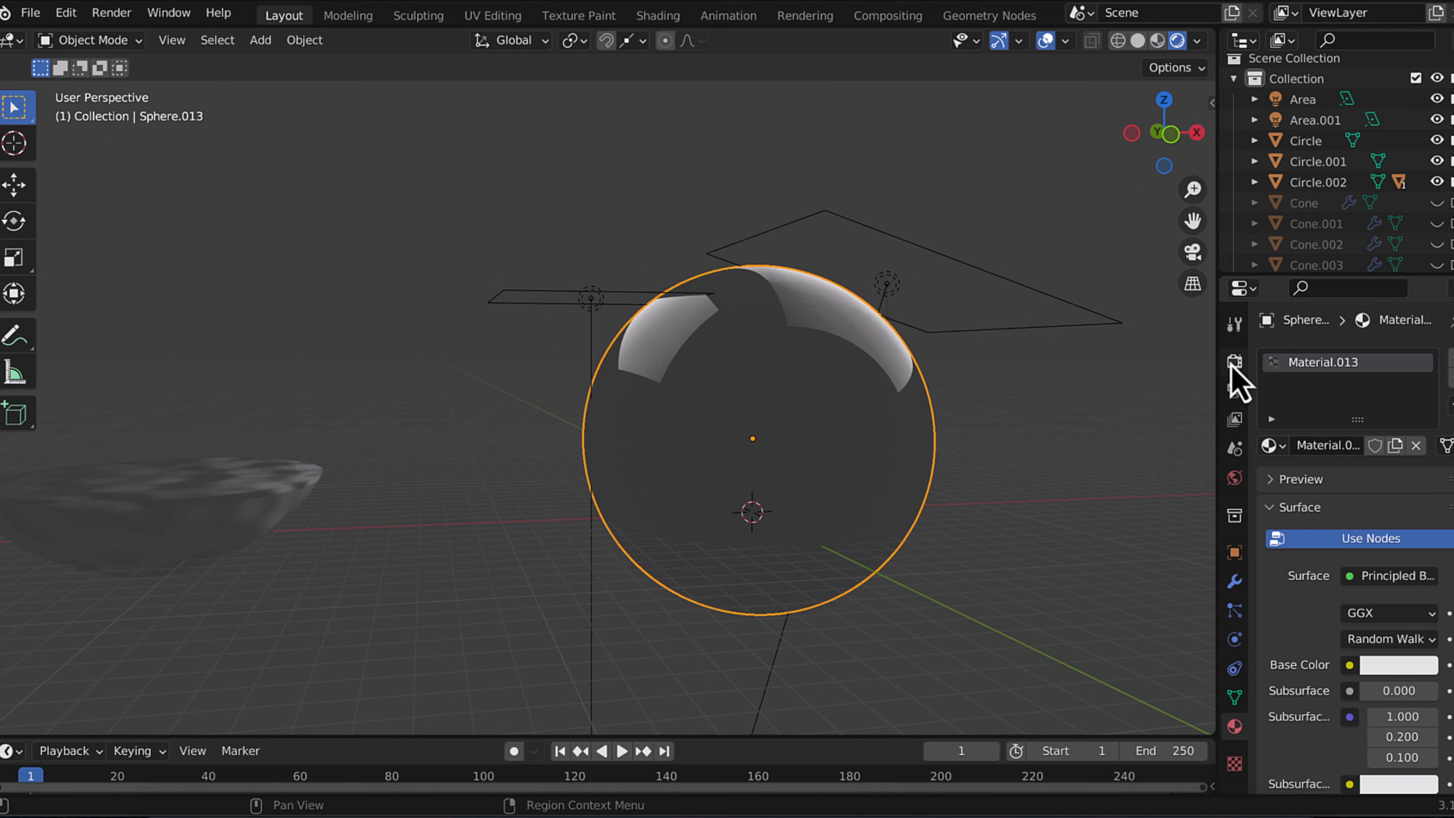
Set the scene's render engine to Cycles.
{"action": "left_click", "coordinate": [1233, 363]}
{"action": "left_click", "coordinate": [1391, 357]}
{"action": "left_click", "coordinate": [1379, 422]}
Hide the Plane object below the glass sphere.
{"action": "middle_click_drag", "start_coordinate": [921, 385], "coordinate": [867, 416]}
{"action": "left_click", "coordinate": [827, 565]}
{"action": "scroll", "coordinate": [1295, 190], "scroll_direction": "down", "scroll_amount": 8}
{"action": "left_click", "coordinate": [1436, 178]}
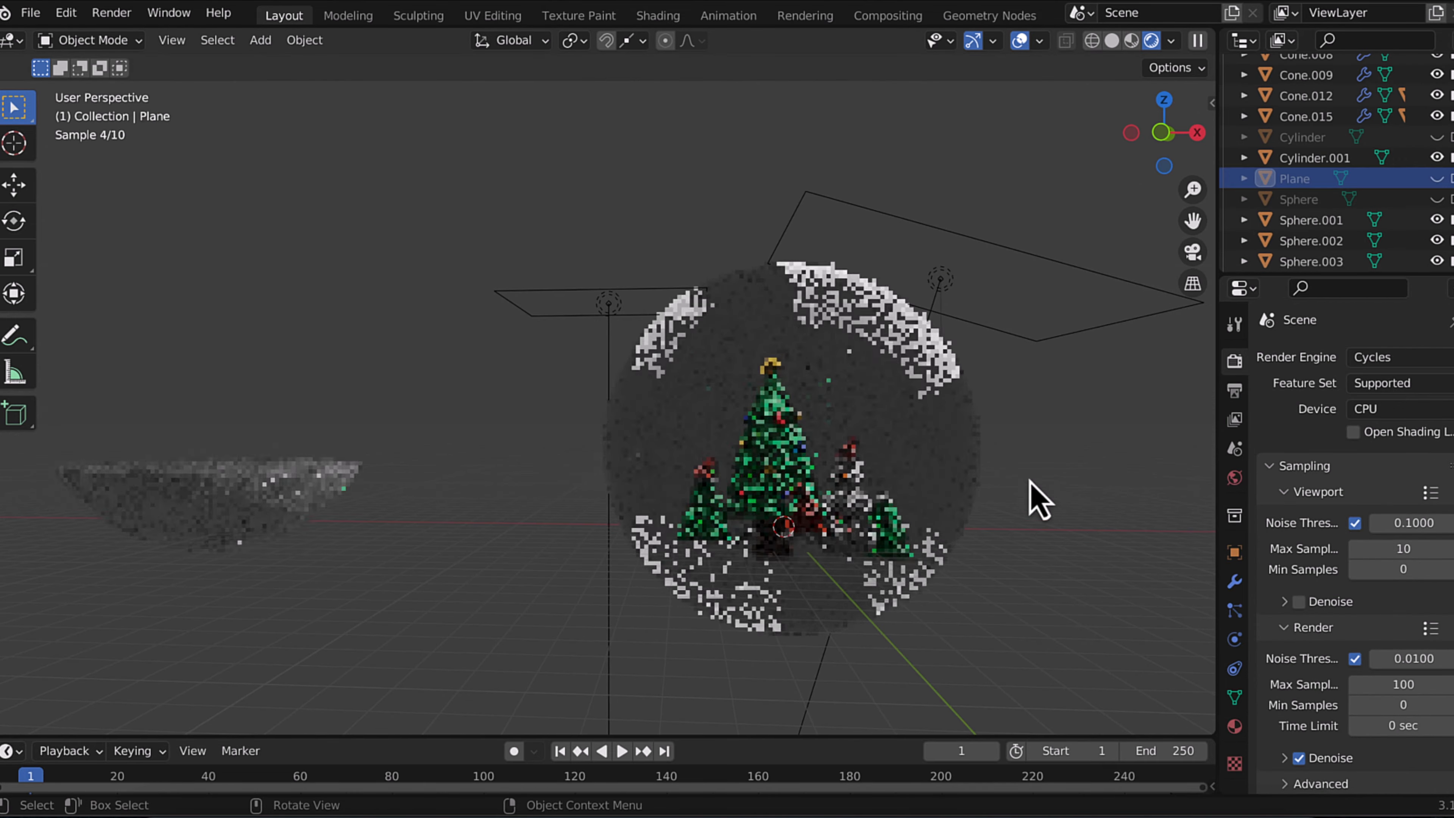
Move the bowl along X into the glass sphere and lower it beneath the trees, checking the fit in wireframe.
{"action": "left_click", "coordinate": [302, 496]}
{"action": "key", "text": "g"}
{"action": "key", "text": "x"}
{"action": "left_click", "coordinate": [938, 487]}
{"action": "key", "text": "g"}
{"action": "key", "text": "z"}
{"action": "left_click", "coordinate": [935, 508]}
{"action": "key", "text": "shift+z"}
{"action": "key", "text": "g"}
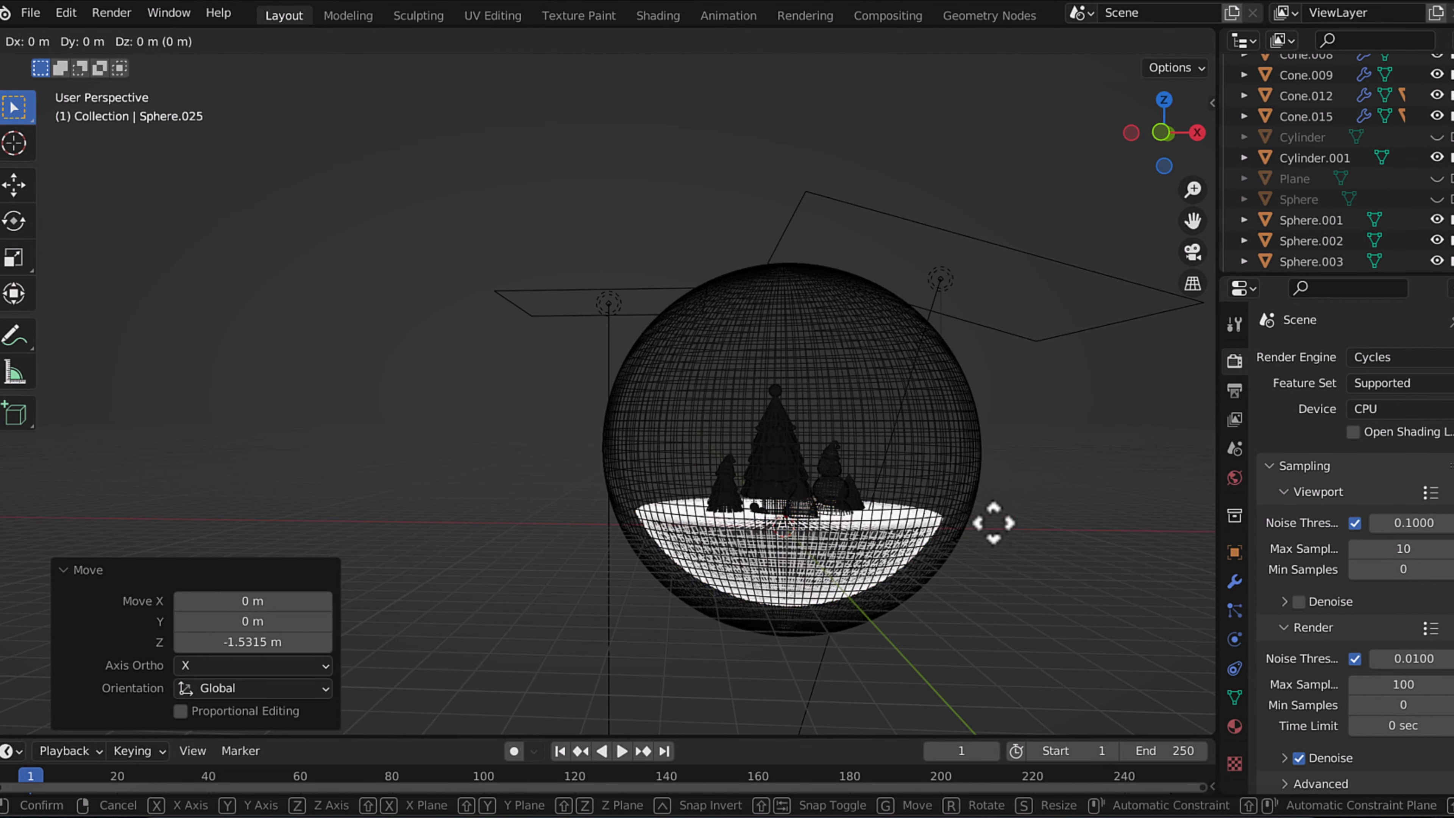
{"action": "key", "text": "z"}
{"action": "left_click", "coordinate": [1001, 549]}
Move the bowl 1.061 m along Y to centre it in the sphere and try scaling it slightly.
{"action": "middle_click_drag", "start_coordinate": [1001, 549], "coordinate": [1002, 550]}
{"action": "key", "text": "g"}
{"action": "key", "text": "y"}
{"action": "left_click", "coordinate": [867, 566]}
{"action": "middle_click_drag", "start_coordinate": [867, 567], "coordinate": [867, 569]}
{"action": "key", "text": "s"}
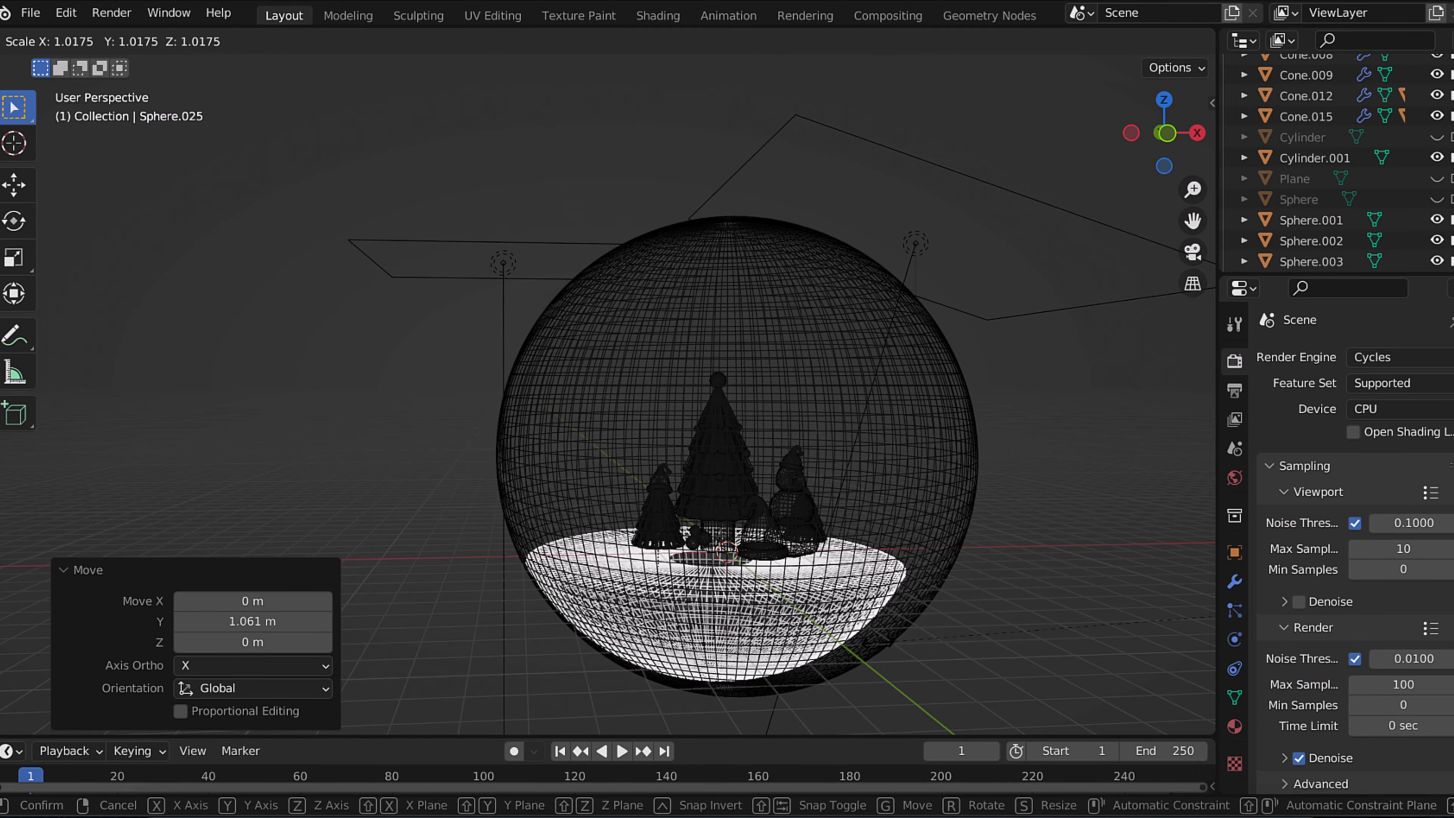
{"action": "left_click", "coordinate": [1090, 529]}
Set the bowl's origin to its center of mass (surface).
{"action": "scroll", "coordinate": [1090, 529], "scroll_direction": "down", "scroll_amount": 3}
{"action": "left_click", "coordinate": [304, 40]}
{"action": "mouse_move", "coordinate": [372, 86]}
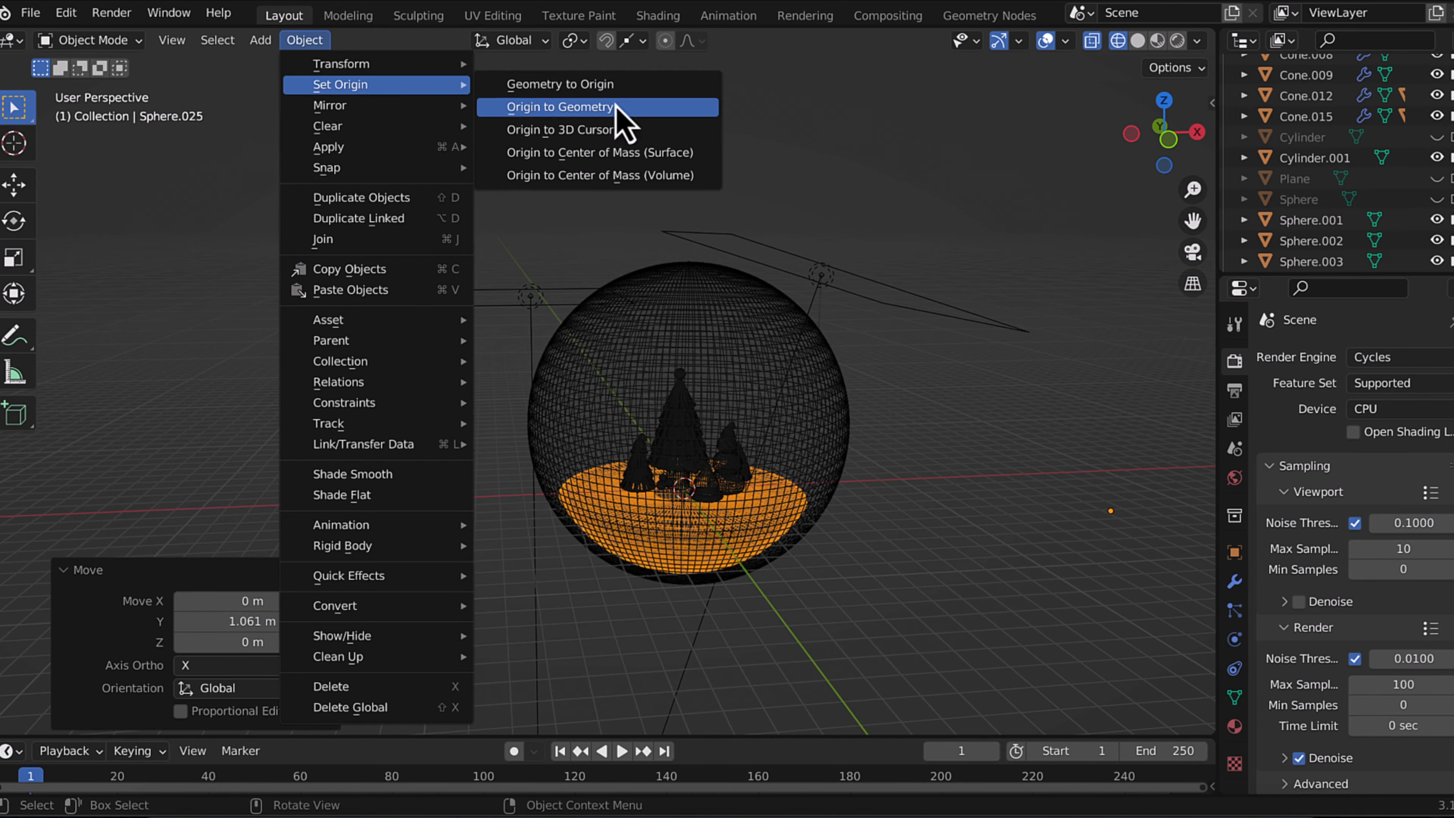
{"action": "left_click", "coordinate": [620, 156]}
Return to solid shading and hide the glass sphere so the scene on the bowl is exposed.
{"action": "scroll", "coordinate": [779, 481], "scroll_direction": "up", "scroll_amount": 5}
{"action": "key", "text": "Tab"}
{"action": "middle_click_drag", "start_coordinate": [779, 481], "coordinate": [779, 481]}
{"action": "left_click", "coordinate": [717, 662]}
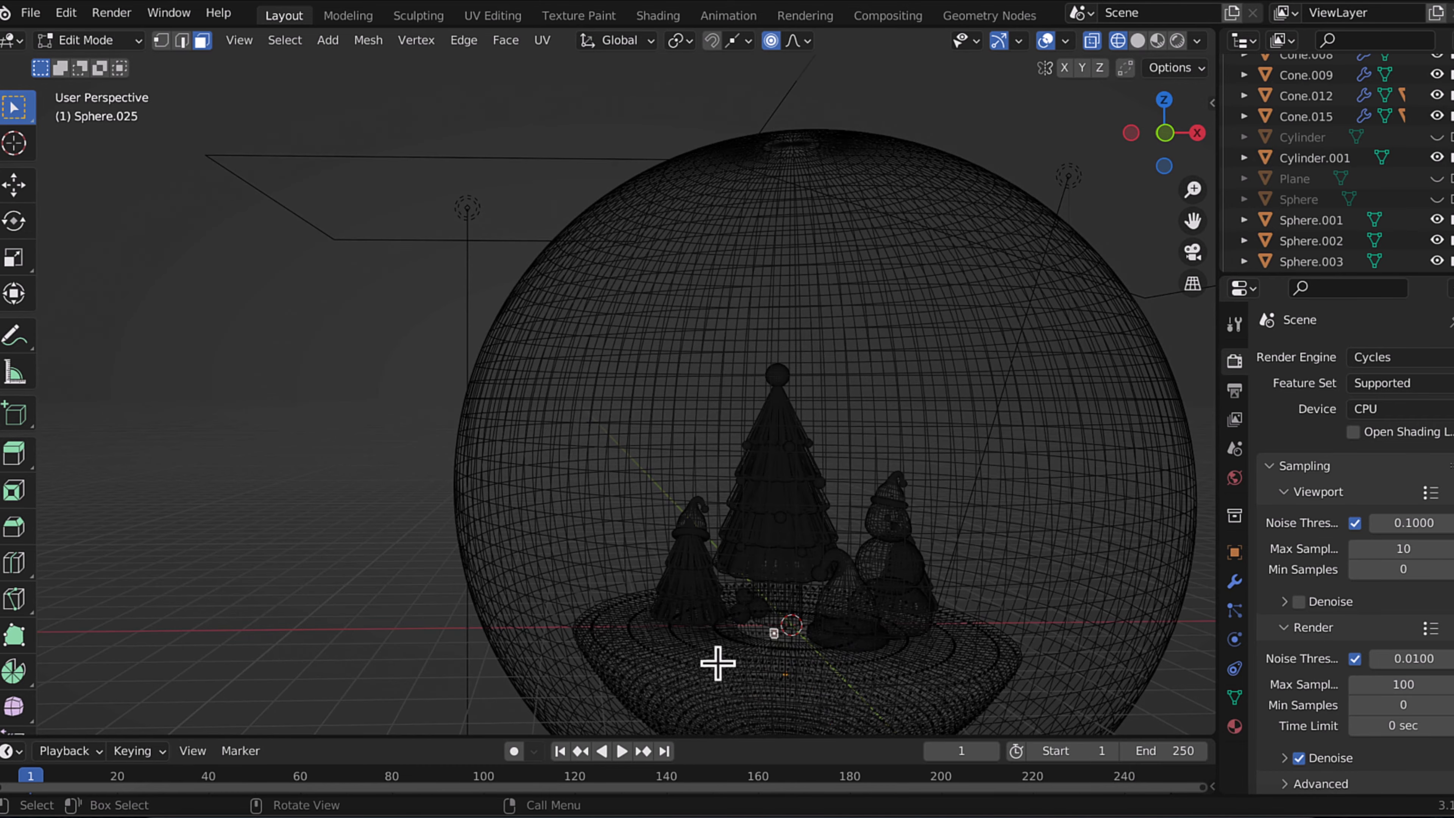
{"action": "left_click", "coordinate": [1138, 40]}
{"action": "key", "text": "Tab"}
{"action": "left_click", "coordinate": [813, 143]}
{"action": "scroll", "coordinate": [1374, 172], "scroll_direction": "down", "scroll_amount": 5}
{"action": "left_click", "coordinate": [1437, 170]}
{"action": "scroll", "coordinate": [1090, 559], "scroll_direction": "up", "scroll_amount": 3}
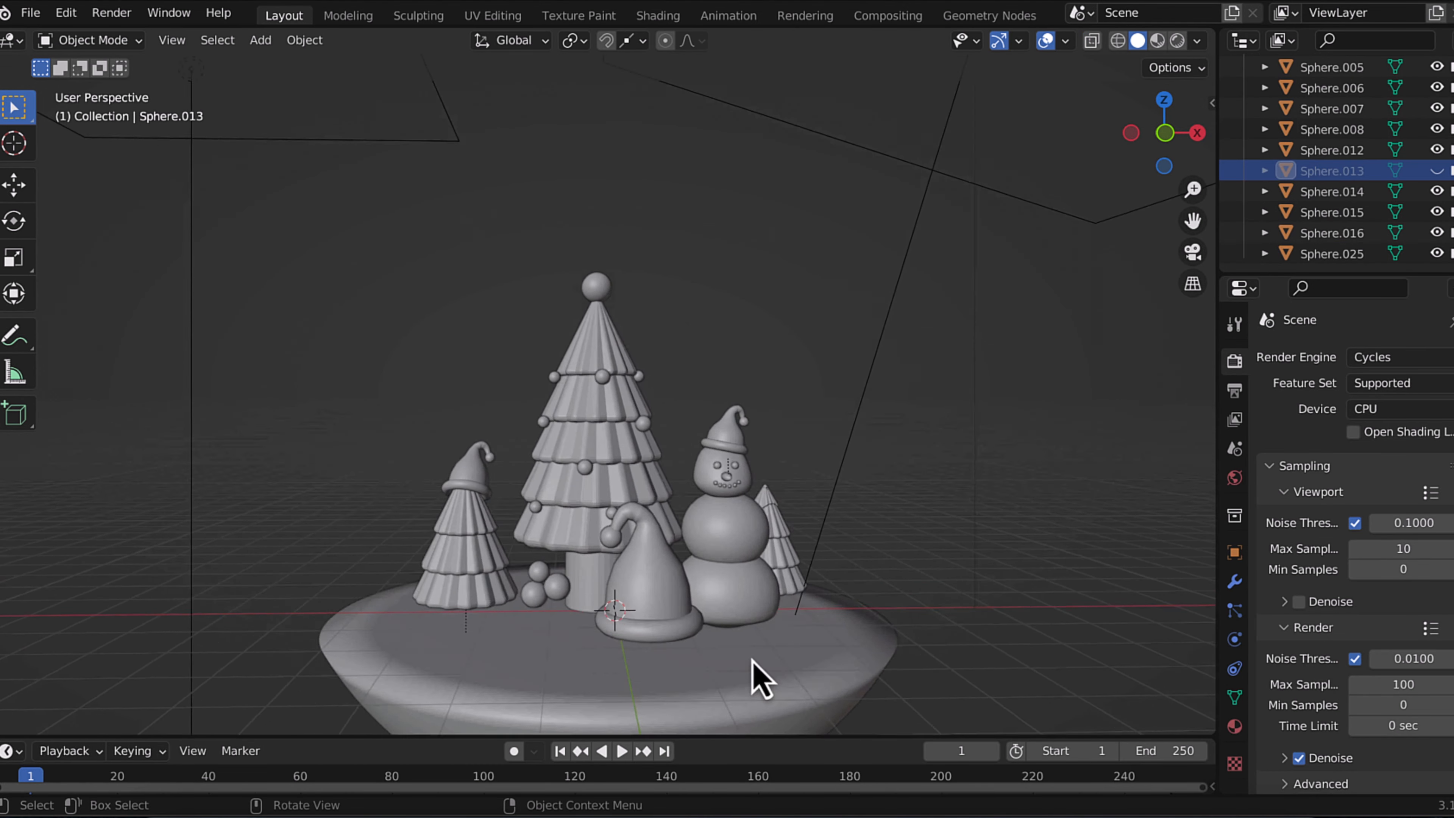
Raise a patch on the bowl's top near the large tree about 0.134 m along Z with proportional editing.
{"action": "middle_click_drag", "start_coordinate": [750, 660], "coordinate": [794, 589], "text": "shift"}
{"action": "left_click", "coordinate": [750, 647]}
{"action": "key", "text": "Tab"}
{"action": "key", "text": "g"}
{"action": "key", "text": "z"}
{"action": "left_click", "coordinate": [653, 613]}
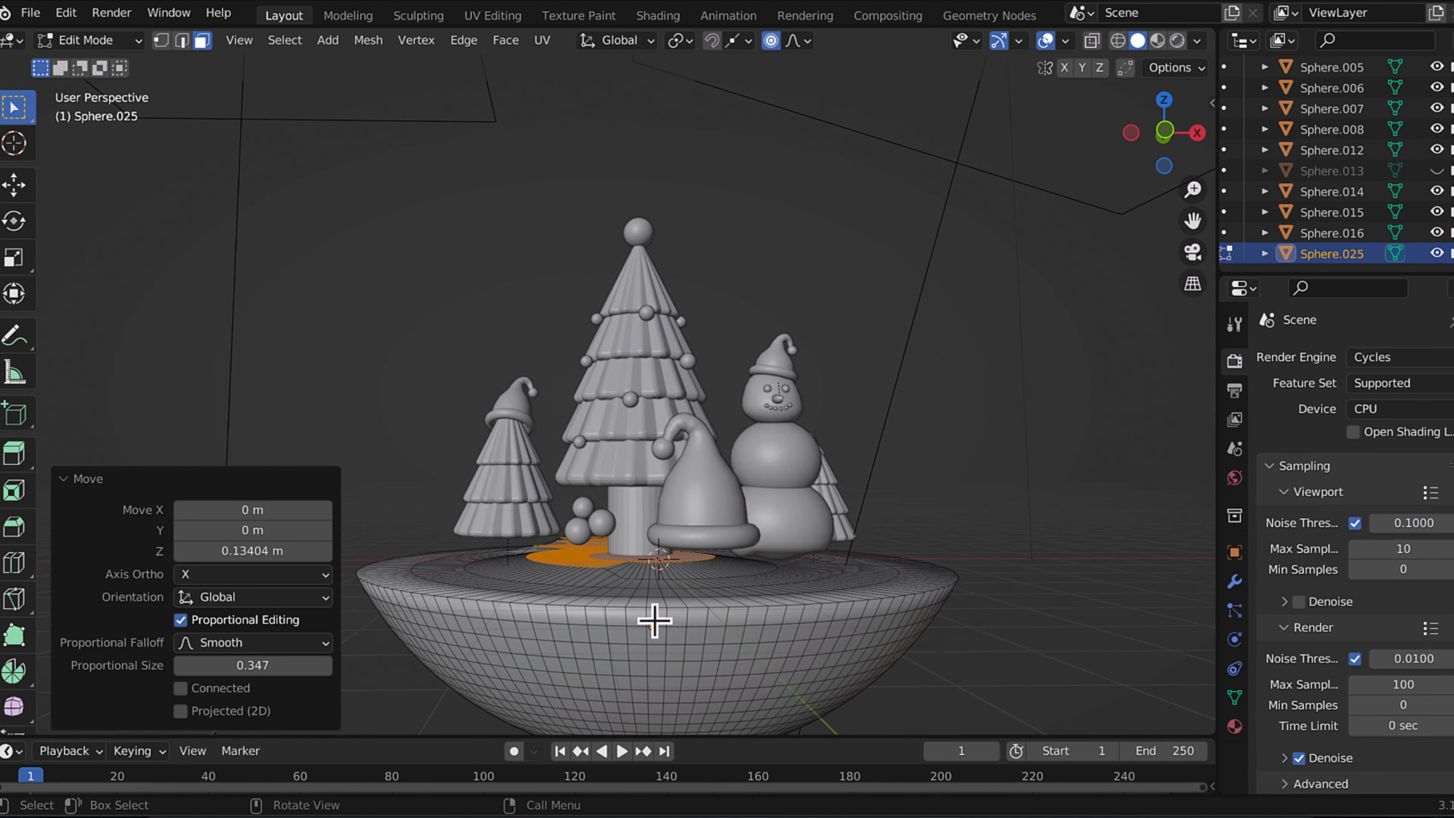
Raise the faces in front of the snowman about 0.114 m along Z, using a proportional size of 1.910.
{"action": "left_click", "coordinate": [780, 536]}
{"action": "key", "text": "g"}
{"action": "key", "text": "z"}
{"action": "scroll", "coordinate": [777, 536], "scroll_direction": "down", "scroll_amount": 18}
{"action": "left_click", "coordinate": [767, 545]}
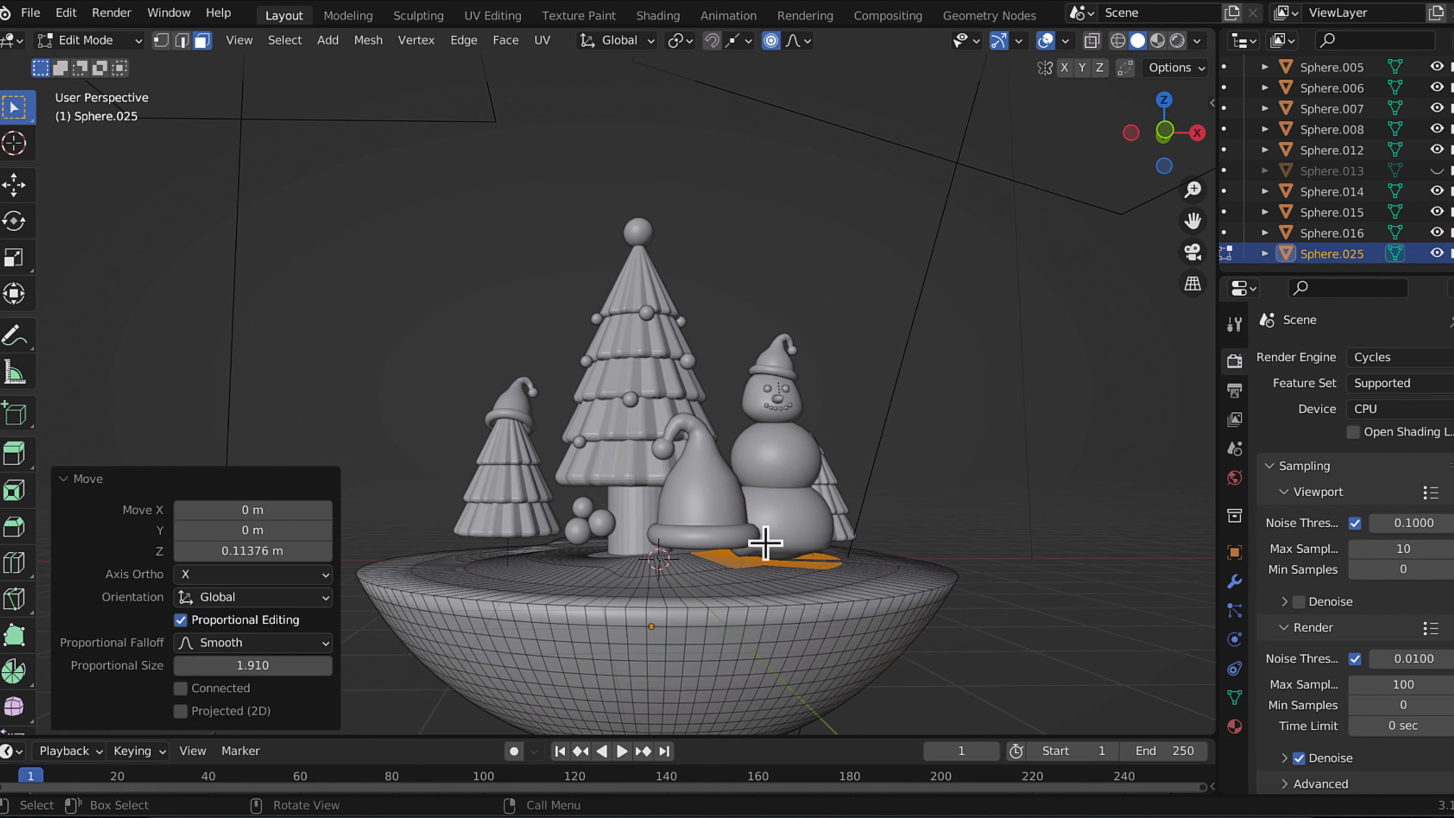
Raise the faces below the Santa hat, and those under the snowman by about 0.093 m along Z.
{"action": "left_click", "coordinate": [734, 565]}
{"action": "key", "text": "g"}
{"action": "key", "text": "z"}
{"action": "left_click", "coordinate": [734, 544]}
{"action": "middle_click_drag", "start_coordinate": [733, 544], "coordinate": [717, 547]}
{"action": "left_click", "coordinate": [812, 567]}
{"action": "key", "text": "g"}
{"action": "key", "text": "z"}
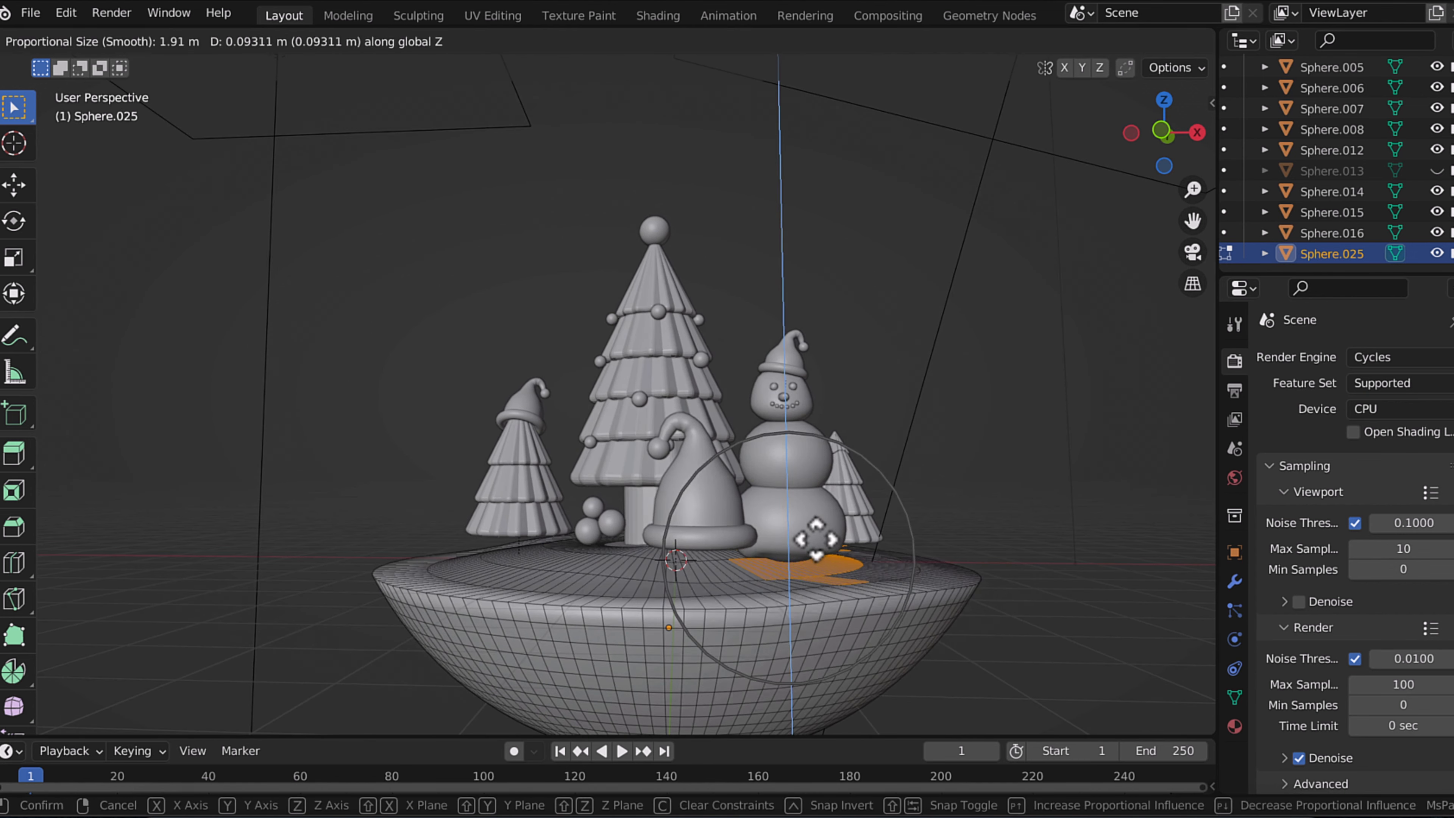
{"action": "left_click", "coordinate": [815, 537]}
Raise the snow surface beneath the small hat-topped tree and the faces in front of it along Z.
{"action": "left_click", "coordinate": [523, 547]}
{"action": "key", "text": "g"}
{"action": "key", "text": "z"}
{"action": "left_click", "coordinate": [531, 524]}
{"action": "left_click_drag", "start_coordinate": [474, 565], "coordinate": [464, 567]}
{"action": "key", "text": "g"}
{"action": "key", "text": "z"}
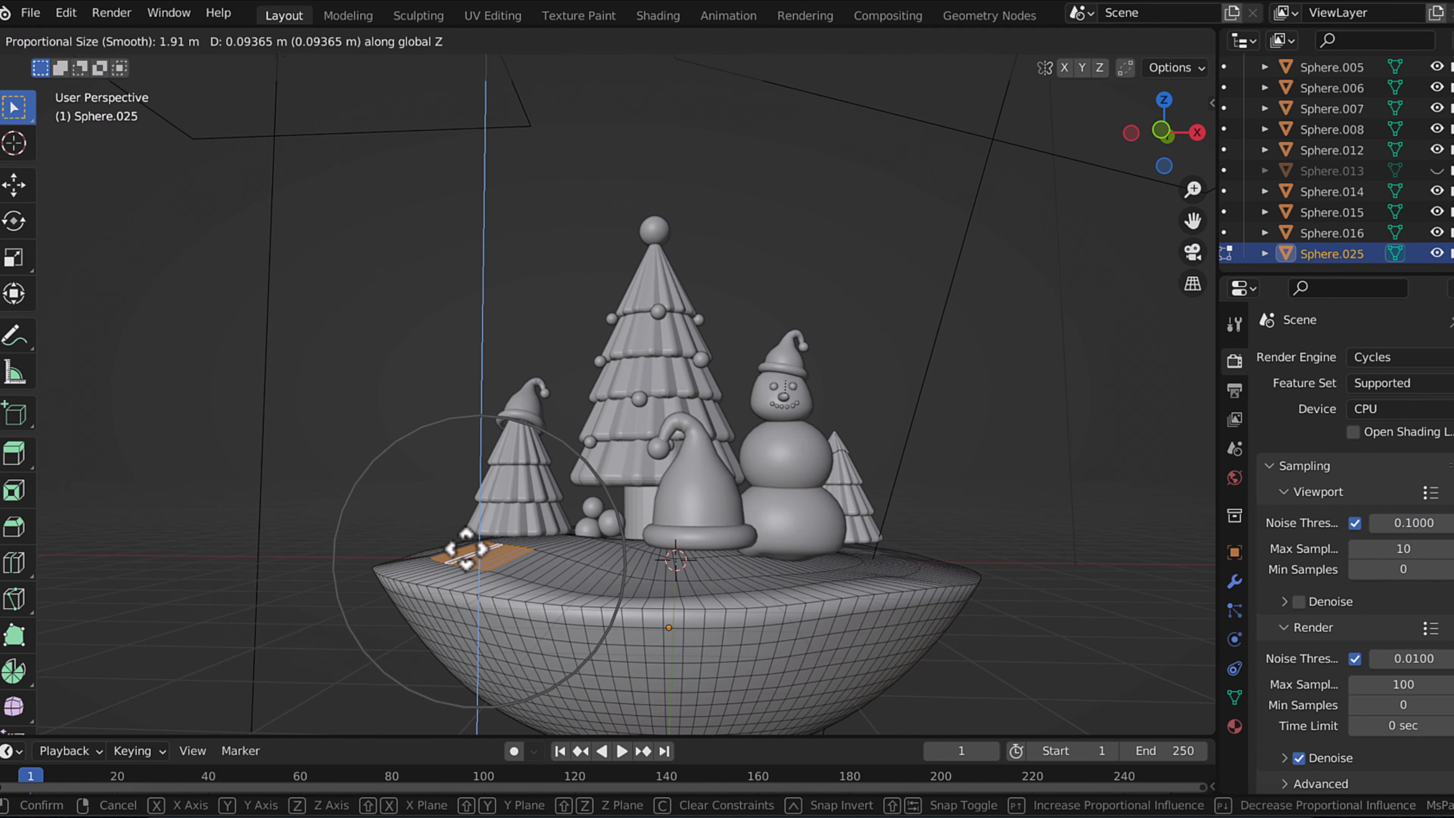
{"action": "left_click", "coordinate": [465, 551]}
Raise patches of faces along the front of the snow surface below the Santa hat to form uneven mounds.
{"action": "mouse_move", "coordinate": [710, 570]}
{"action": "left_mouse_down"}
{"action": "mouse_move", "coordinate": [630, 588]}
{"action": "mouse_move", "coordinate": [734, 585]}
{"action": "left_mouse_up"}
{"action": "key", "text": "g"}
{"action": "key", "text": "z"}
{"action": "left_click", "coordinate": [628, 575]}
{"action": "key", "text": "g"}
{"action": "key", "text": "z"}
{"action": "left_click", "coordinate": [733, 574]}
{"action": "middle_click_drag", "start_coordinate": [733, 574], "coordinate": [724, 597]}
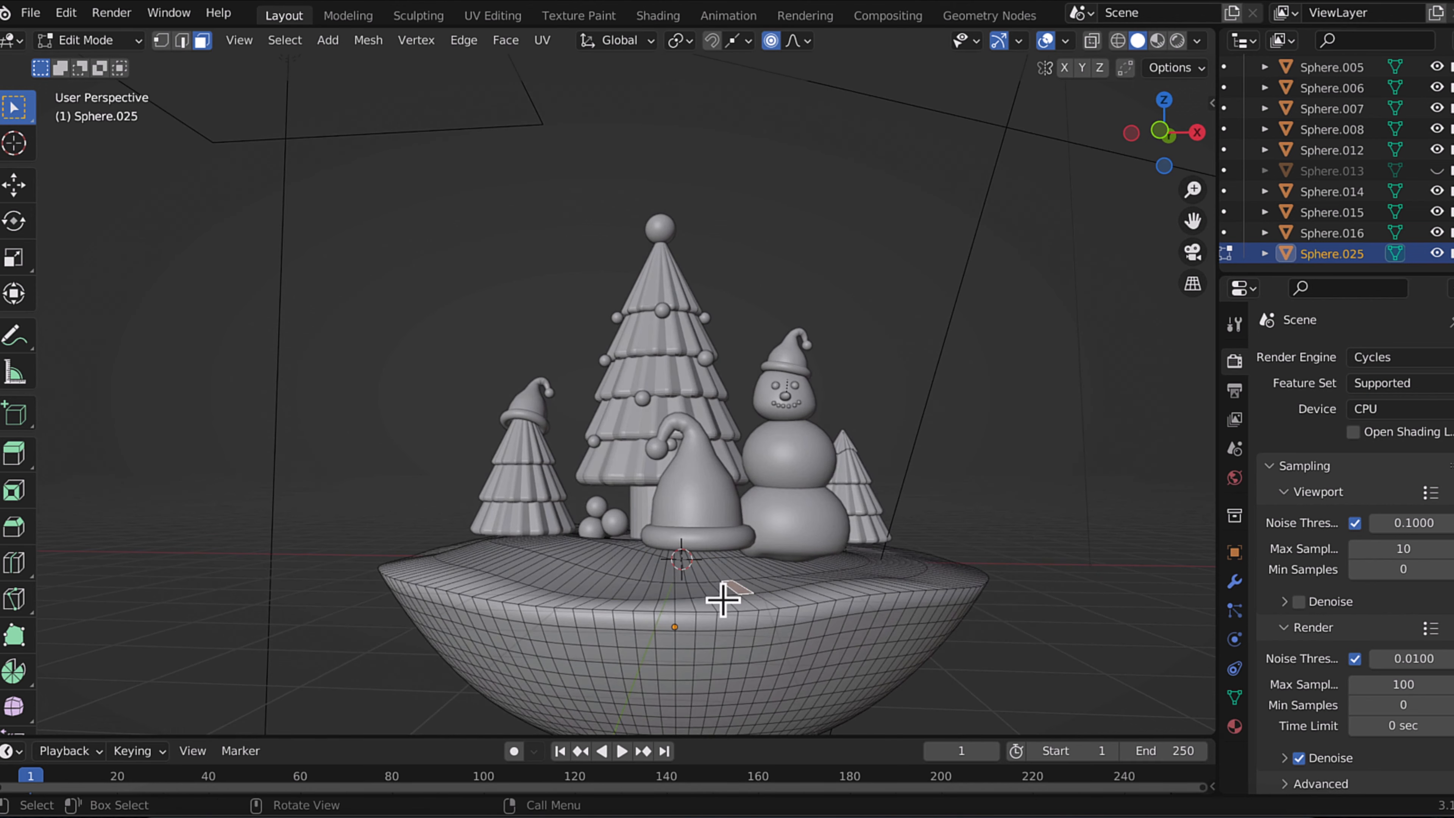
{"action": "left_click_drag", "start_coordinate": [647, 590], "coordinate": [697, 586]}
{"action": "key", "text": "g"}
{"action": "key", "text": "z"}
{"action": "left_click", "coordinate": [698, 574]}
Try raising the faces under the Santa hat along Z from the front view.
{"action": "key", "text": "KP_1"}
{"action": "middle_click_drag", "start_coordinate": [689, 575], "coordinate": [684, 599]}
{"action": "left_click_drag", "start_coordinate": [730, 593], "coordinate": [640, 567]}
{"action": "key", "text": "KP_1"}
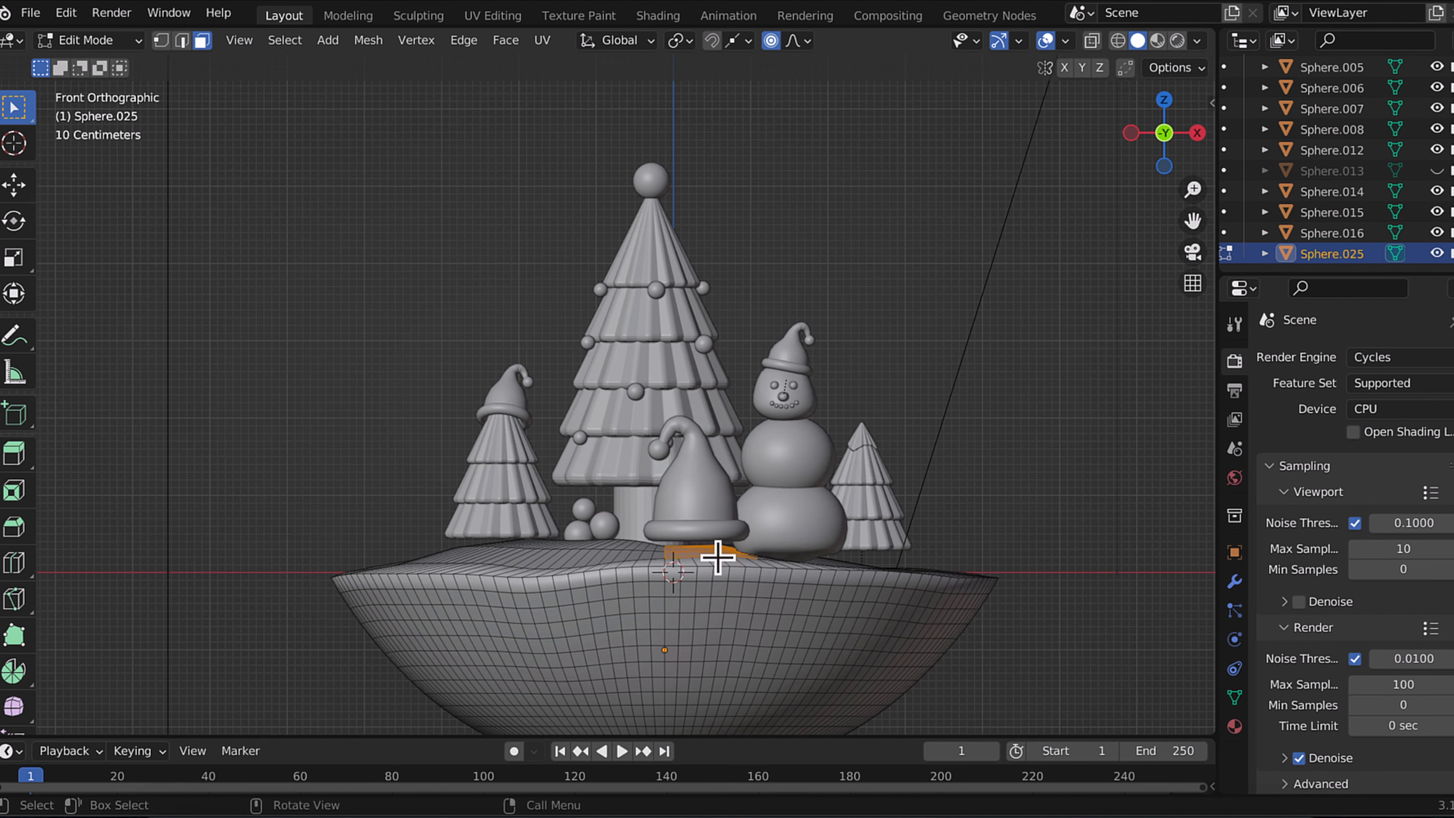
{"action": "key", "text": "g"}
{"action": "key", "text": "z"}
{"action": "left_click", "coordinate": [724, 548]}
{"action": "middle_click_drag", "start_coordinate": [591, 591], "coordinate": [607, 609]}
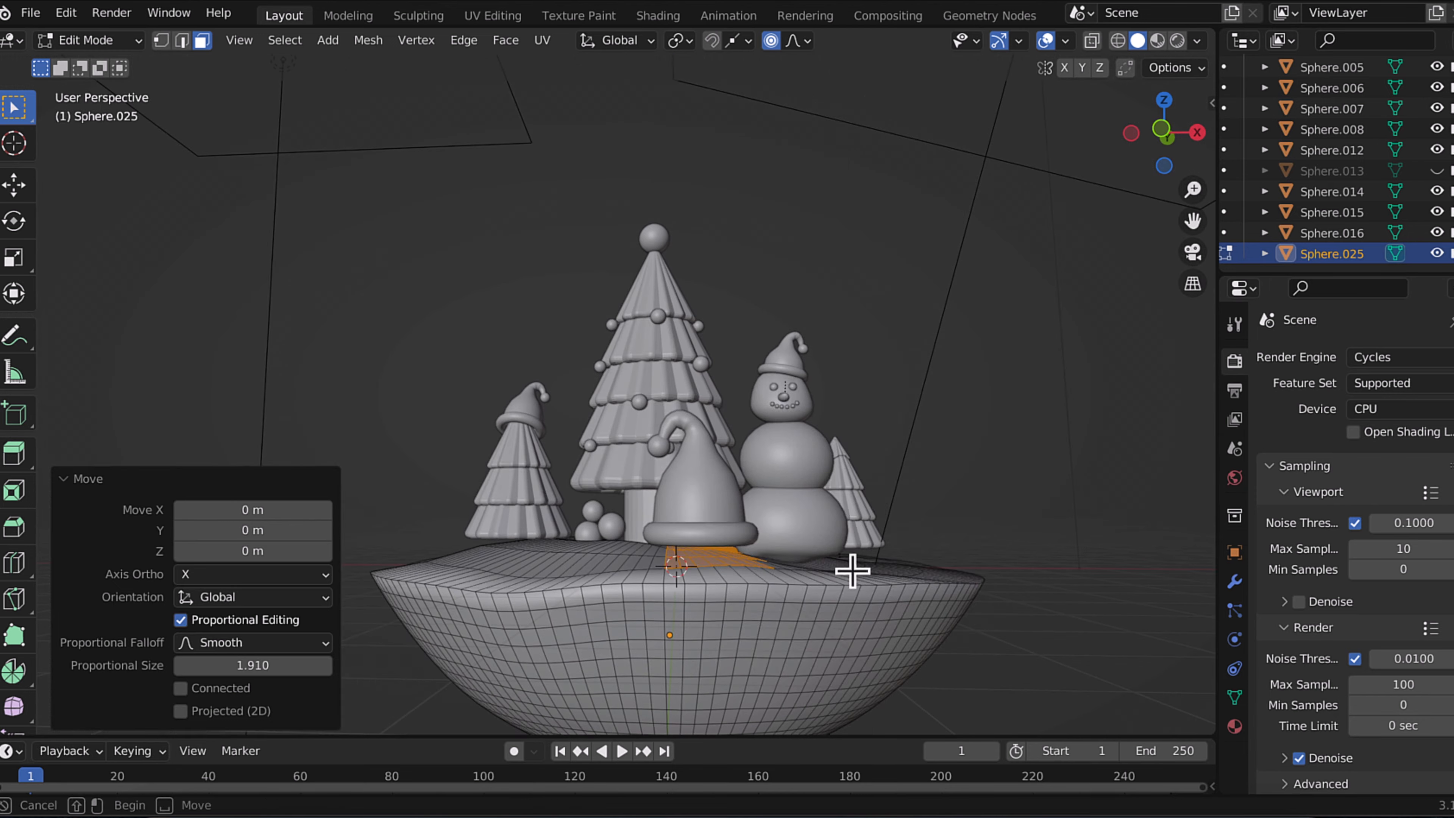
Raise the faces near the small tree behind the snowman along Z and save the file.
{"action": "left_click_drag", "start_coordinate": [851, 572], "coordinate": [907, 524]}
{"action": "key", "text": "g"}
{"action": "key", "text": "z"}
{"action": "left_click", "coordinate": [899, 508]}
{"action": "key", "text": "KP_1"}
{"action": "key", "text": "ctrl+s"}
Leave mesh editing and lower the small hat-topped tree along Z onto the snow surface.
{"action": "left_click", "coordinate": [119, 43]}
{"action": "left_click", "coordinate": [121, 61]}
{"action": "left_click", "coordinate": [510, 439]}
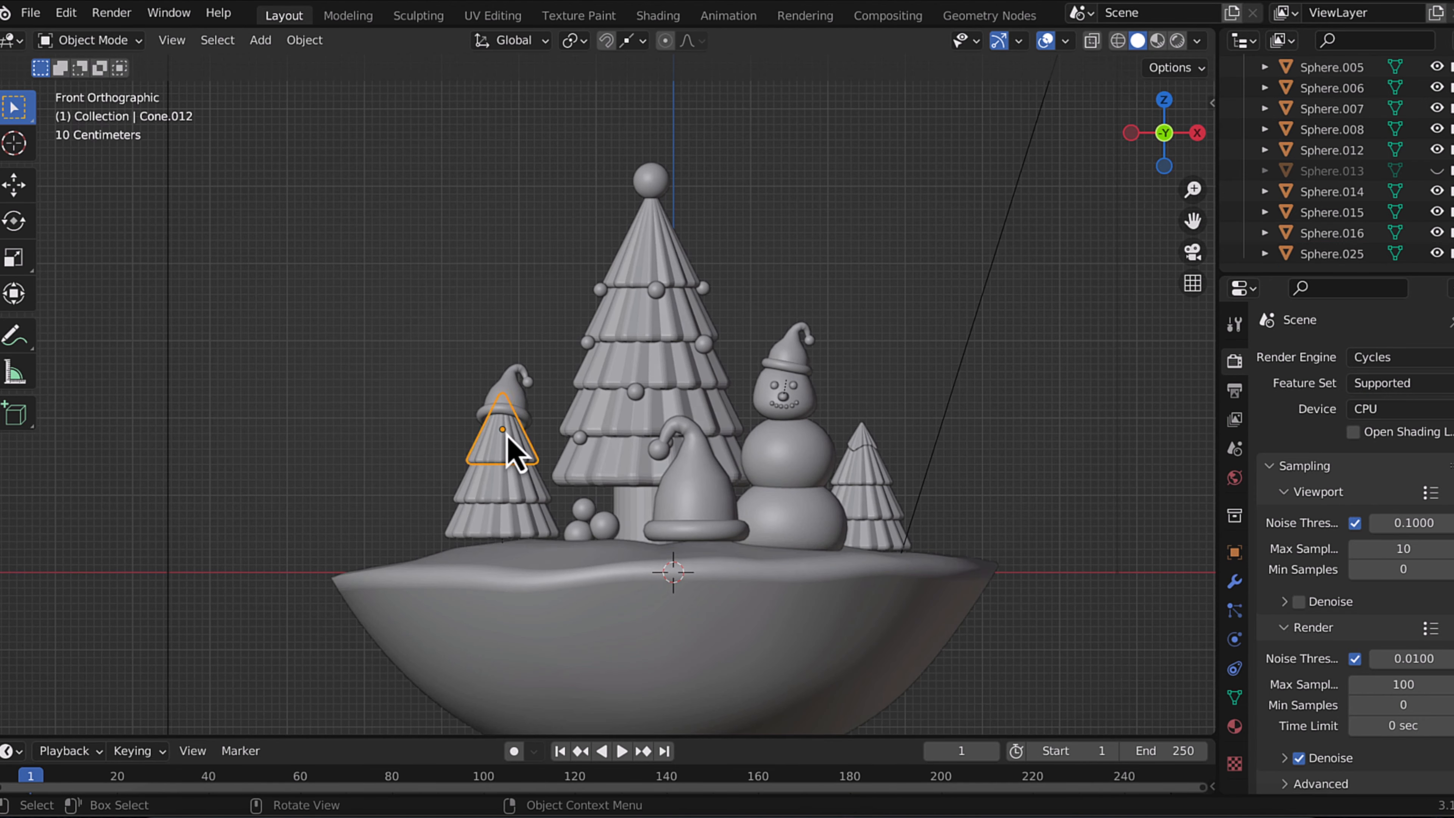
{"action": "key", "text": "g"}
{"action": "key", "text": "z"}
{"action": "right_click", "coordinate": [513, 408]}
{"action": "left_click", "coordinate": [520, 402], "text": "shift"}
{"action": "key", "text": "g"}
{"action": "key", "text": "z"}
{"action": "left_click", "coordinate": [522, 415]}
Lower the large Santa hat about 0.174 m along Z onto the snow.
{"action": "left_click", "coordinate": [703, 500]}
{"action": "key", "text": "g"}
{"action": "key", "text": "z"}
{"action": "left_click", "coordinate": [705, 512]}
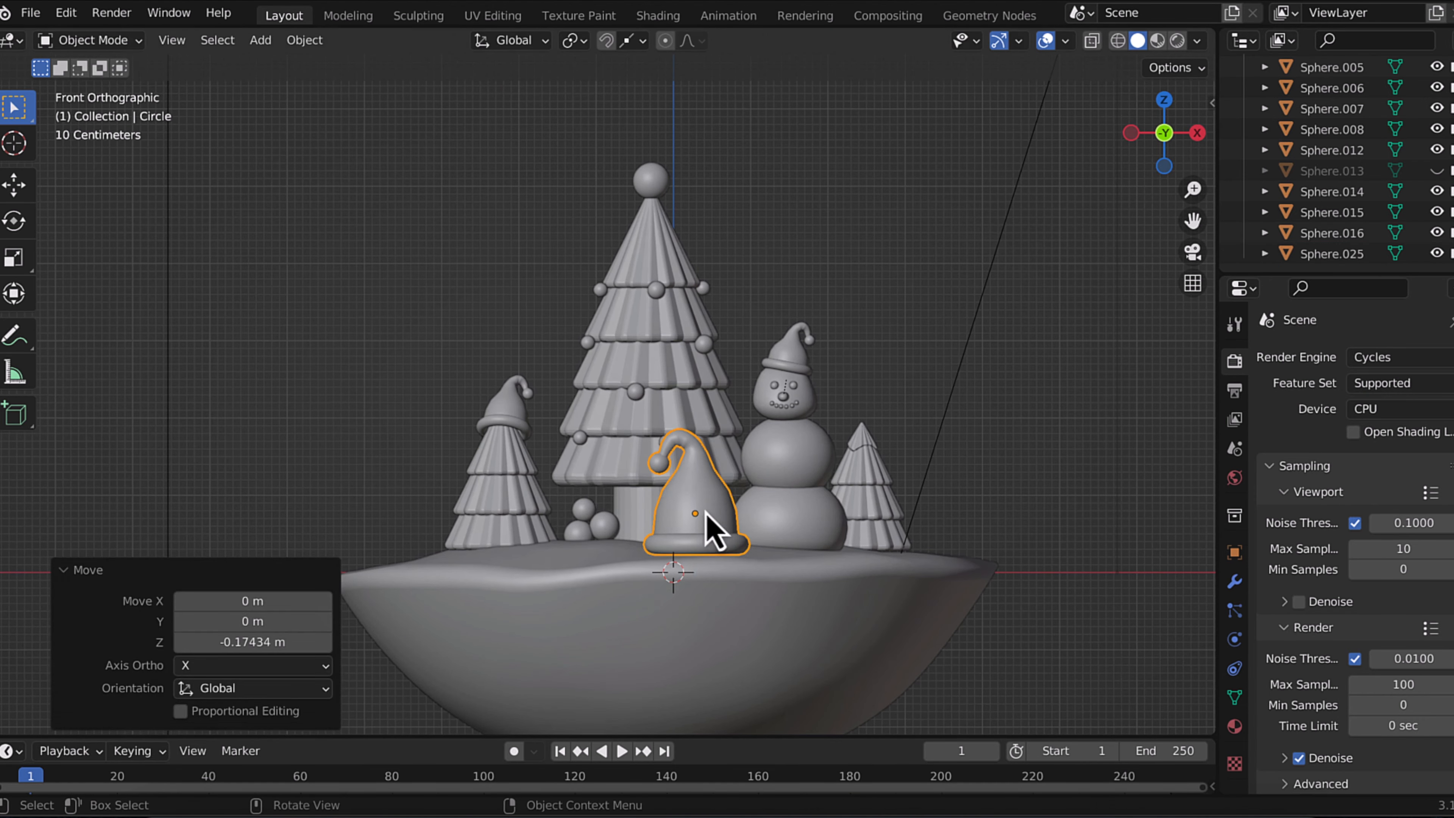
Lower the small tree beside the snowman about 0.062 m along Z, raise it about 0.046 m again, and save the file.
{"action": "middle_click_drag", "start_coordinate": [756, 504], "coordinate": [733, 506]}
{"action": "left_click", "coordinate": [856, 462]}
{"action": "key", "text": "g"}
{"action": "key", "text": "z"}
{"action": "middle_click_drag", "start_coordinate": [998, 454], "coordinate": [997, 460]}
{"action": "key", "text": "g"}
{"action": "key", "text": "z"}
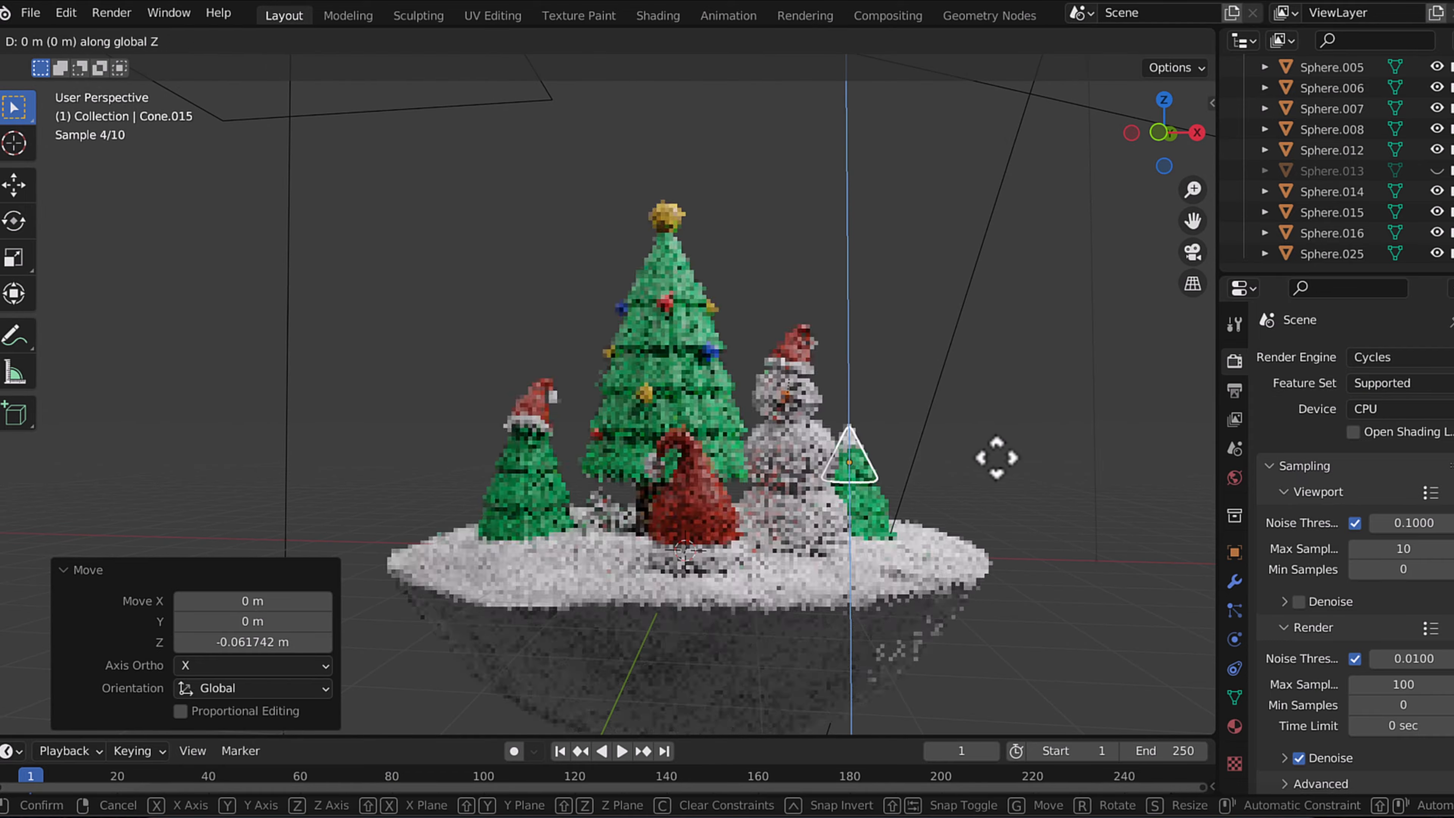
{"action": "left_click", "coordinate": [997, 452]}
{"action": "key", "text": "ctrl+s"}
Unhide the glass sphere around the trees, snowman and snow bowl.
{"action": "middle_click_drag", "start_coordinate": [996, 556], "coordinate": [1010, 544]}
{"action": "left_click", "coordinate": [1437, 171]}
{"action": "scroll", "coordinate": [1112, 494], "scroll_direction": "down", "scroll_amount": 1}
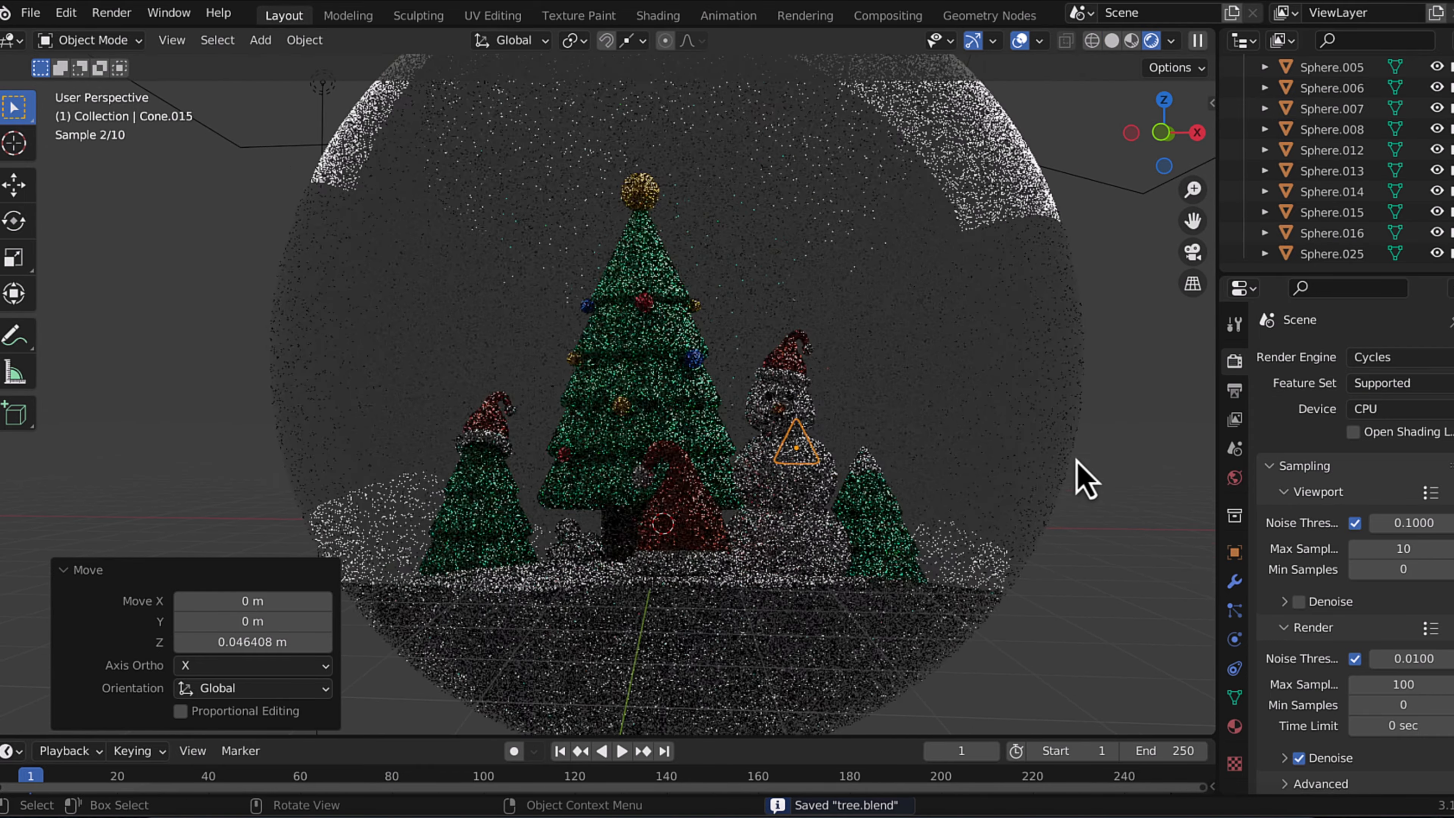
{"action": "left_click", "coordinate": [1074, 462]}
{"action": "scroll", "coordinate": [1128, 562], "scroll_direction": "down", "scroll_amount": 2}
{"action": "middle_click_drag", "start_coordinate": [1128, 541], "coordinate": [1129, 563]}
{"action": "left_click", "coordinate": [1235, 727]}
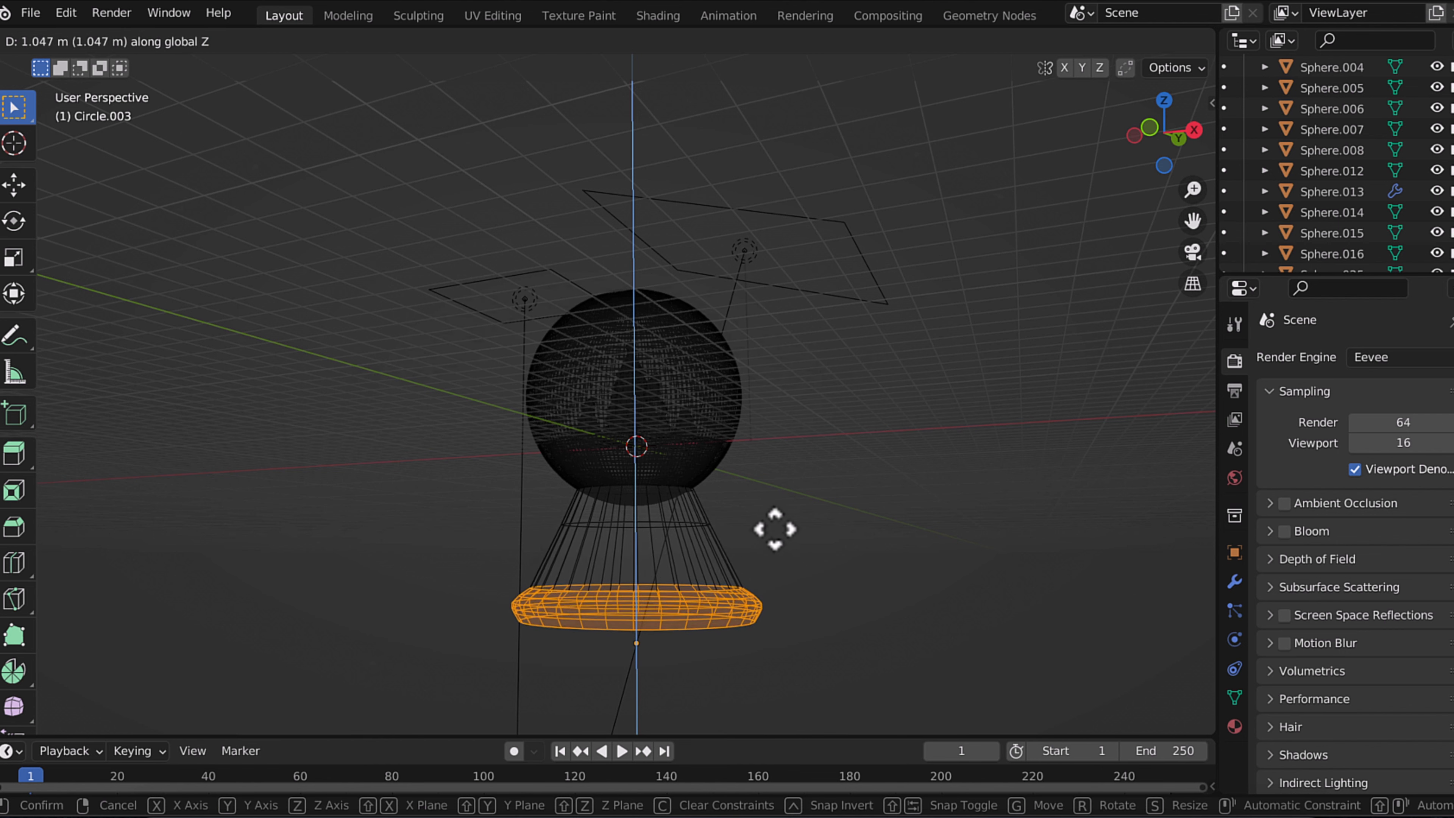
Raise the base's bottom rim about 1.05 m along Z, then widen its upper edge loop and shift that loop along Z.
{"action": "left_click", "coordinate": [772, 523]}
{"action": "key", "text": "shift+z"}
{"action": "left_click", "coordinate": [655, 526], "text": "alt"}
{"action": "key", "text": "s"}
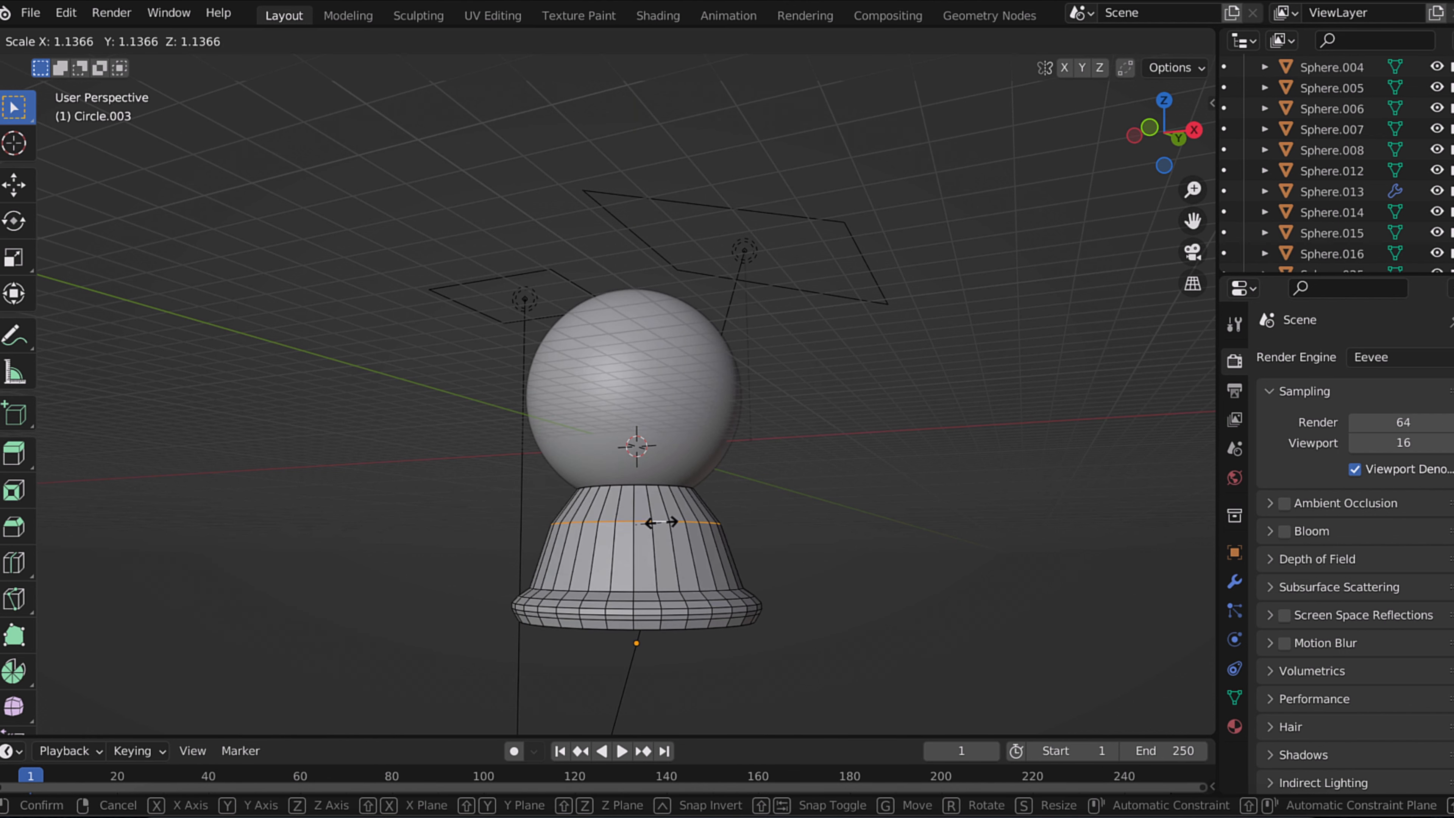
{"action": "left_click", "coordinate": [662, 520]}
{"action": "mouse_move", "coordinate": [703, 527]}
{"action": "middle_mouse_down"}
{"action": "mouse_move", "coordinate": [724, 566]}
{"action": "mouse_move", "coordinate": [896, 315]}
{"action": "mouse_move", "coordinate": [633, 513]}
{"action": "mouse_move", "coordinate": [698, 539]}
{"action": "middle_mouse_up"}
{"action": "key", "text": "g"}
{"action": "key", "text": "z"}
{"action": "left_click", "coordinate": [724, 556]}
Check the base from the front in wireframe, leave mesh editing and save the file.
{"action": "key", "text": "KP_1"}
{"action": "key", "text": "shift+z"}
{"action": "key", "text": "3"}
{"action": "key", "text": "shift+z"}
{"action": "key", "text": "Tab"}
{"action": "key", "text": "ctrl+s"}
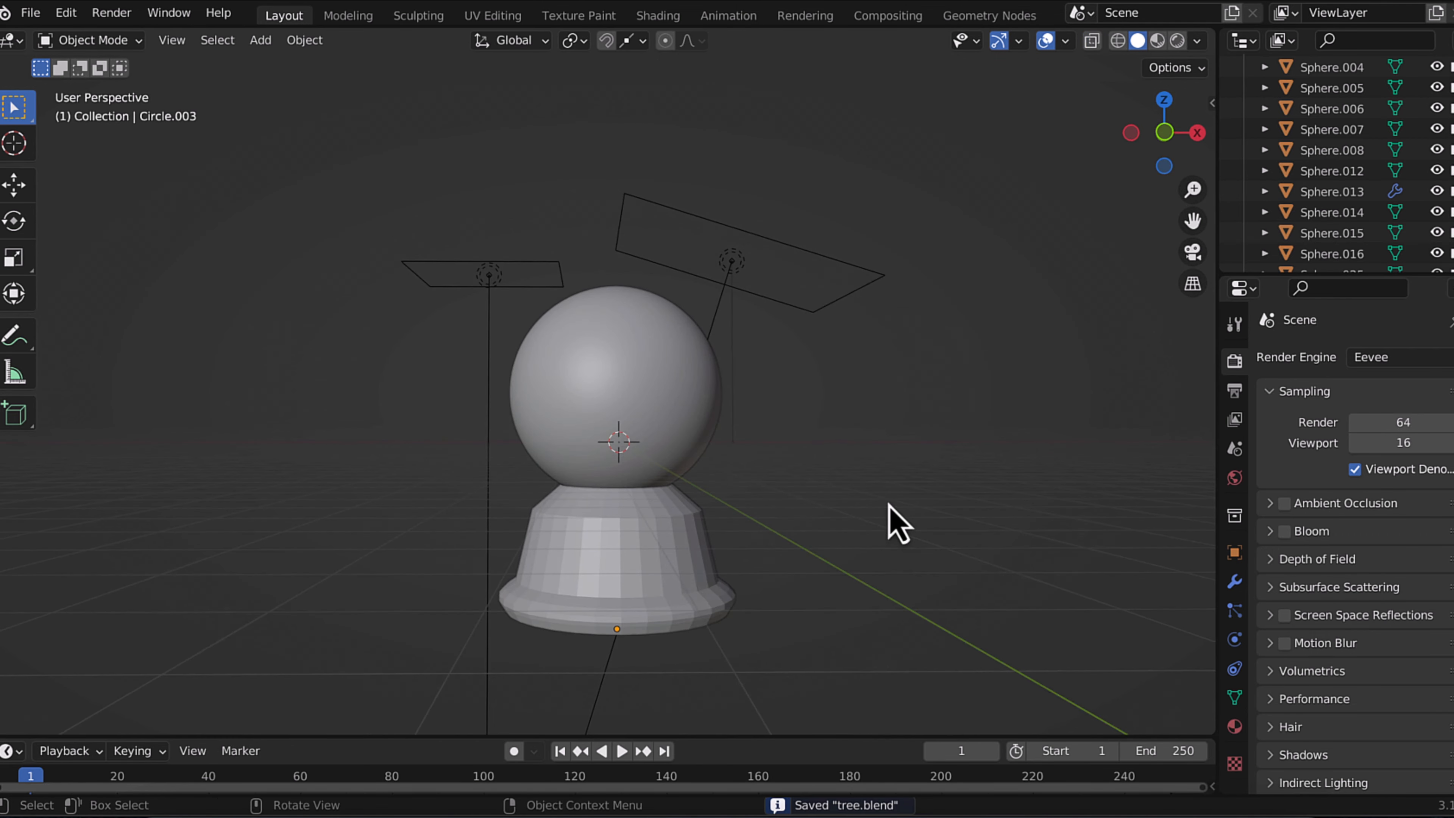
Try scaling and freely moving the whole base, and undo these changes.
{"action": "left_click", "coordinate": [694, 588]}
{"action": "key", "text": "s"}
{"action": "left_click", "coordinate": [655, 566]}
{"action": "key", "text": "g"}
{"action": "left_click", "coordinate": [777, 522]}
{"action": "middle_click_drag", "start_coordinate": [777, 522], "coordinate": [764, 513]}
{"action": "key", "text": "ctrl+z"}
{"action": "key", "text": "ctrl+z"}
{"action": "key", "text": "ctrl+z"}
Scale the base, raise it about 0.492 m along Z under the glass sphere, check it in rendered shading and save the file.
{"action": "key", "text": "s"}
{"action": "left_click", "coordinate": [765, 522]}
{"action": "key", "text": "g"}
{"action": "key", "text": "z"}
{"action": "left_click", "coordinate": [764, 513]}
{"action": "left_click", "coordinate": [1119, 41]}
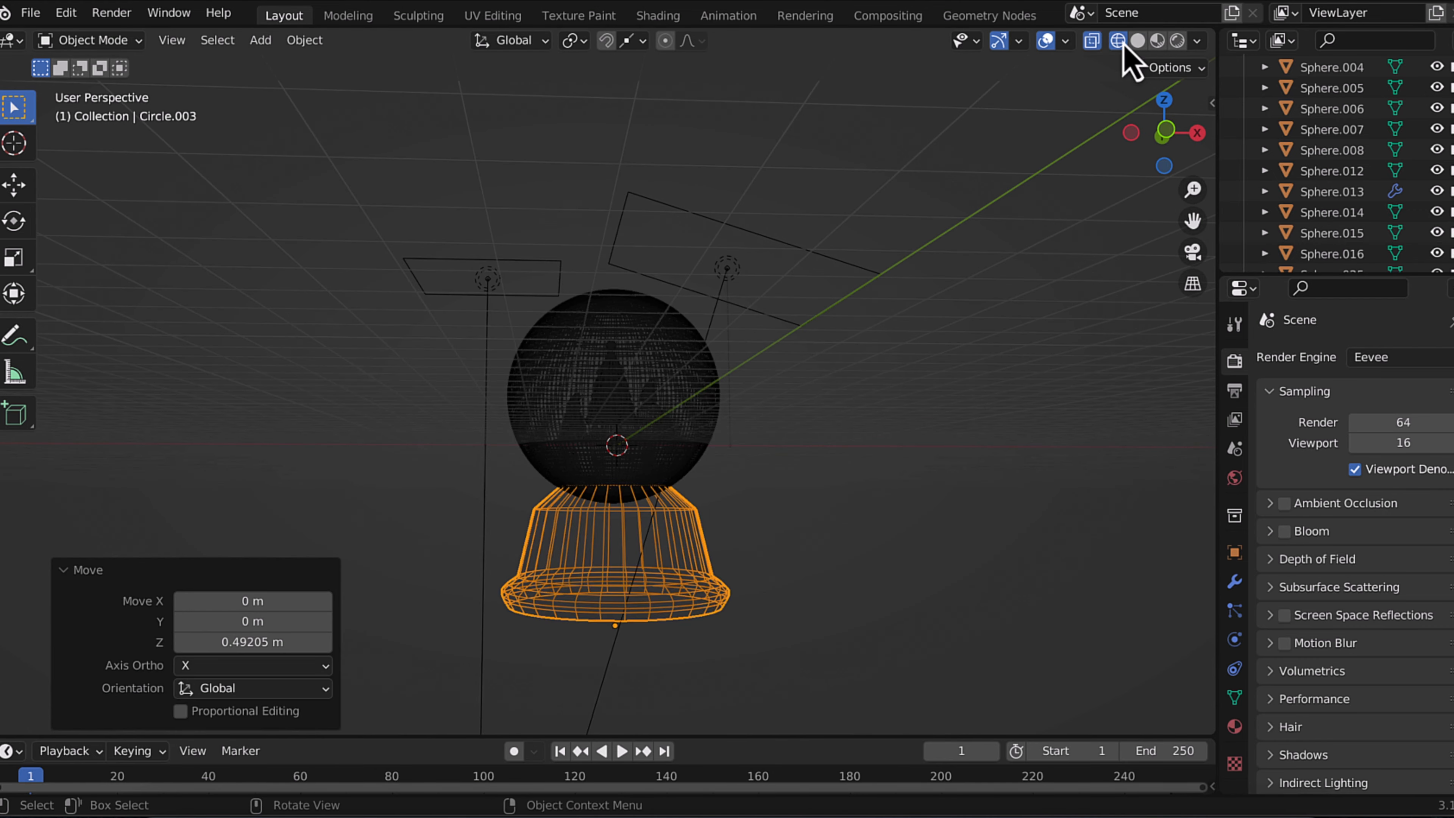
{"action": "left_click", "coordinate": [1178, 42]}
{"action": "left_click", "coordinate": [968, 331]}
{"action": "key", "text": "ctrl+s"}
Examine the glass sphere and base in material preview shading and return to solid shading.
{"action": "left_click", "coordinate": [1137, 41]}
{"action": "left_click", "coordinate": [1156, 42]}
{"action": "scroll", "coordinate": [893, 464], "scroll_direction": "up", "scroll_amount": 3}
{"action": "middle_click_drag", "start_coordinate": [894, 484], "coordinate": [894, 451]}
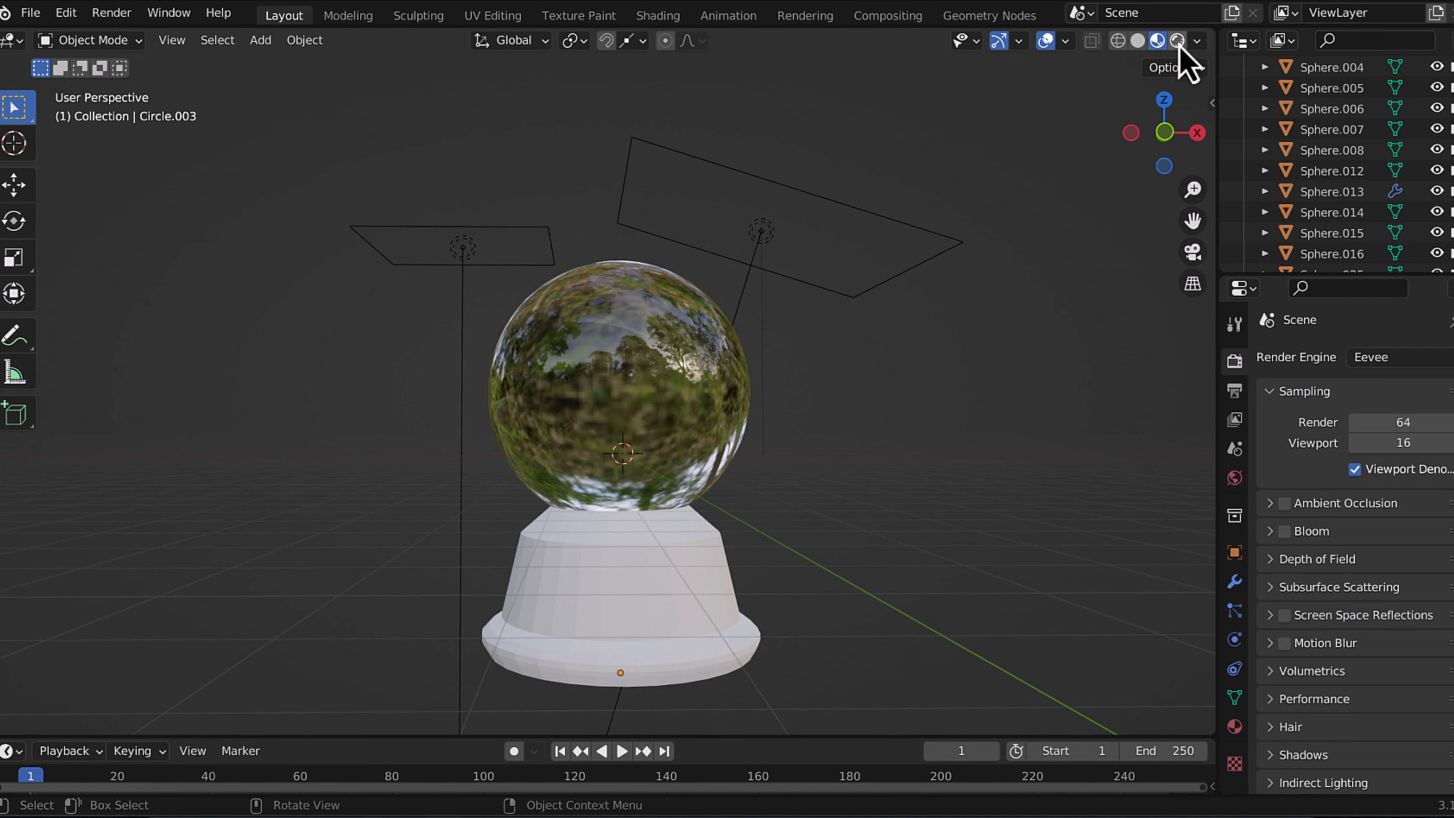
{"action": "left_click", "coordinate": [1138, 42]}
{"action": "middle_click_drag", "start_coordinate": [974, 515], "coordinate": [964, 530]}
Show the scene in rendered shading and set the base material's colour to a muted teal with H 0.485, S 0.309 and V 0.462.
{"action": "left_click", "coordinate": [699, 605]}
{"action": "middle_click_drag", "start_coordinate": [698, 604], "coordinate": [691, 607]}
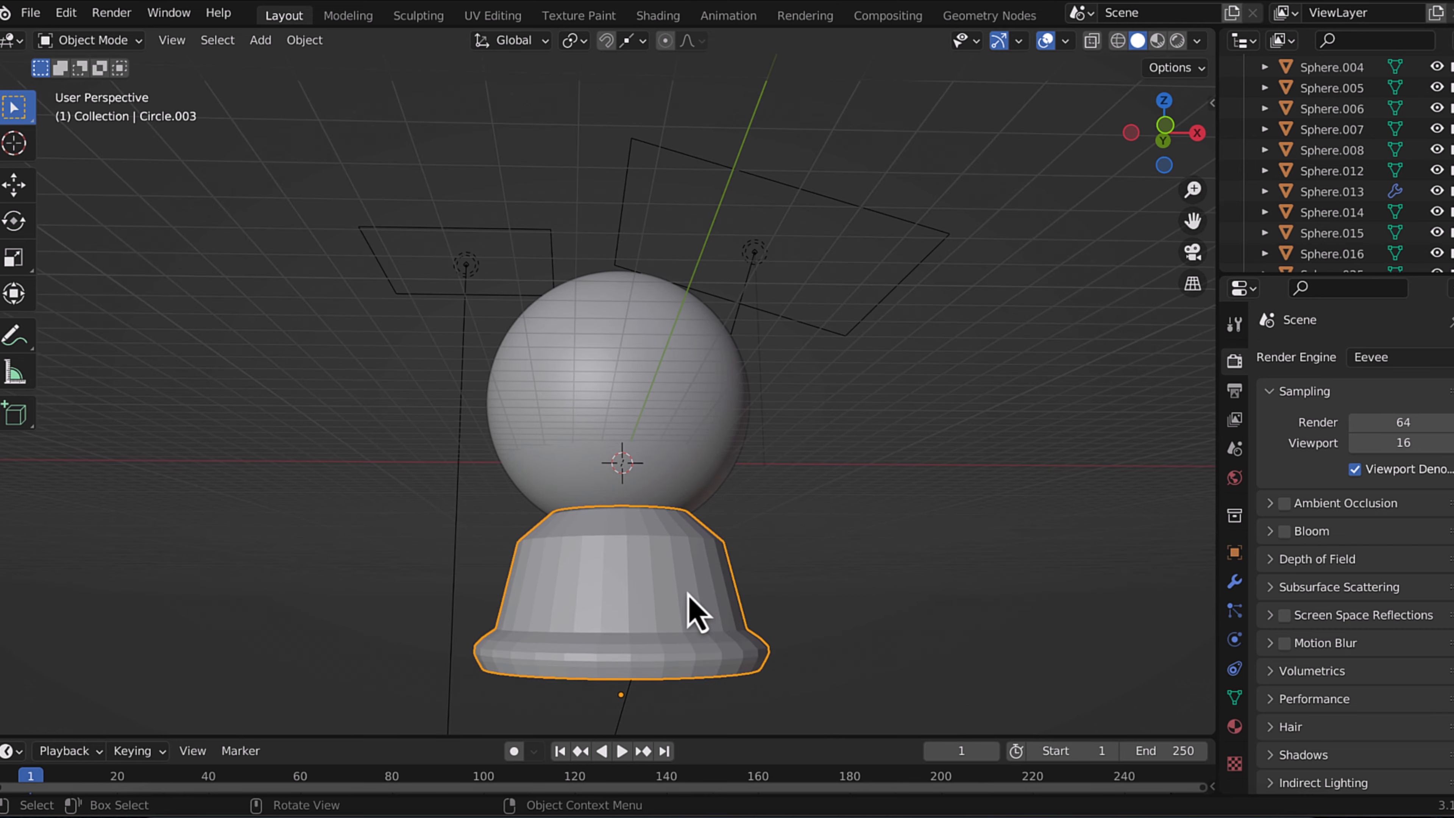
{"action": "left_click", "coordinate": [1178, 41]}
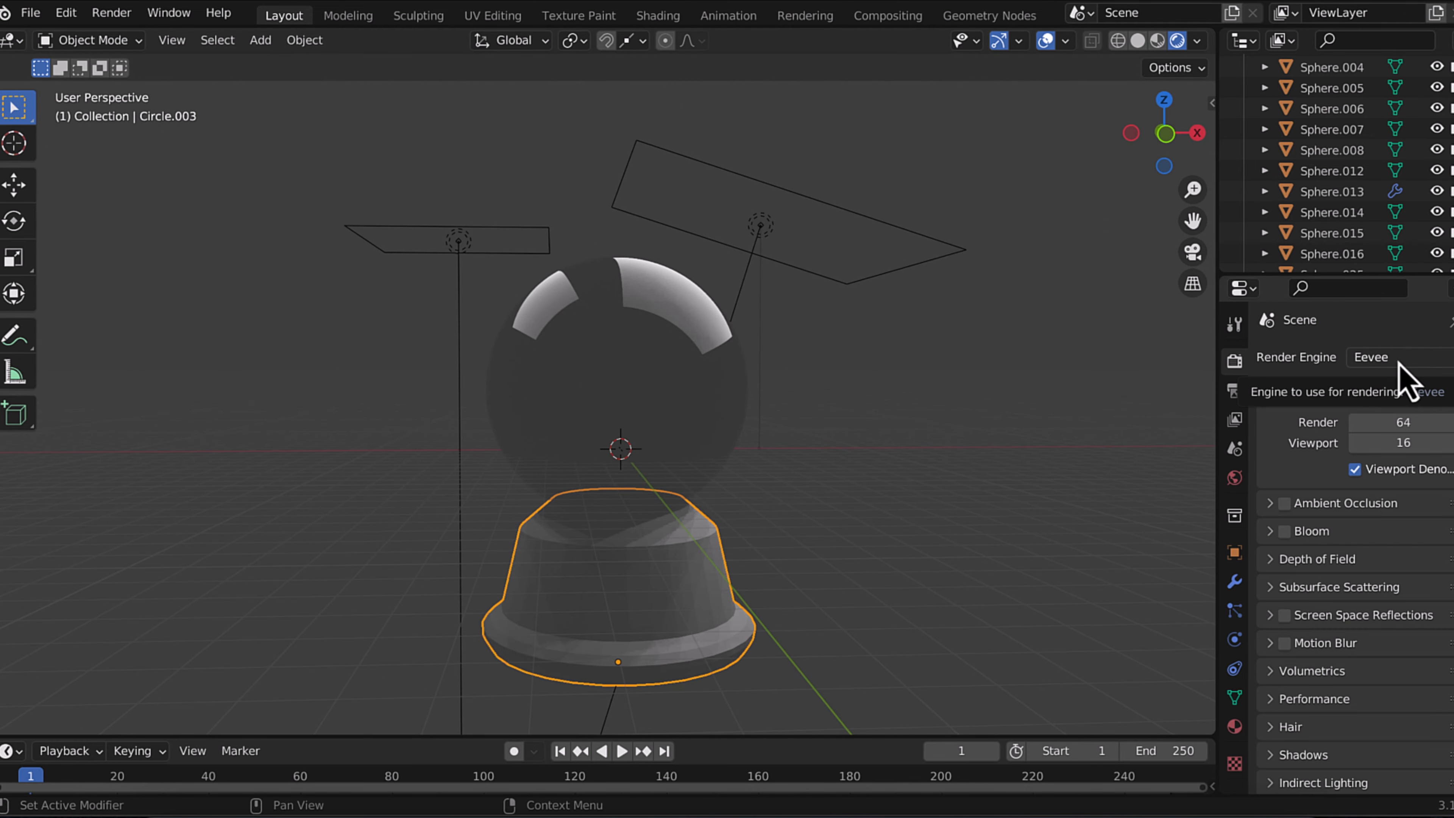
{"action": "left_click", "coordinate": [1234, 581]}
{"action": "left_click", "coordinate": [1235, 726]}
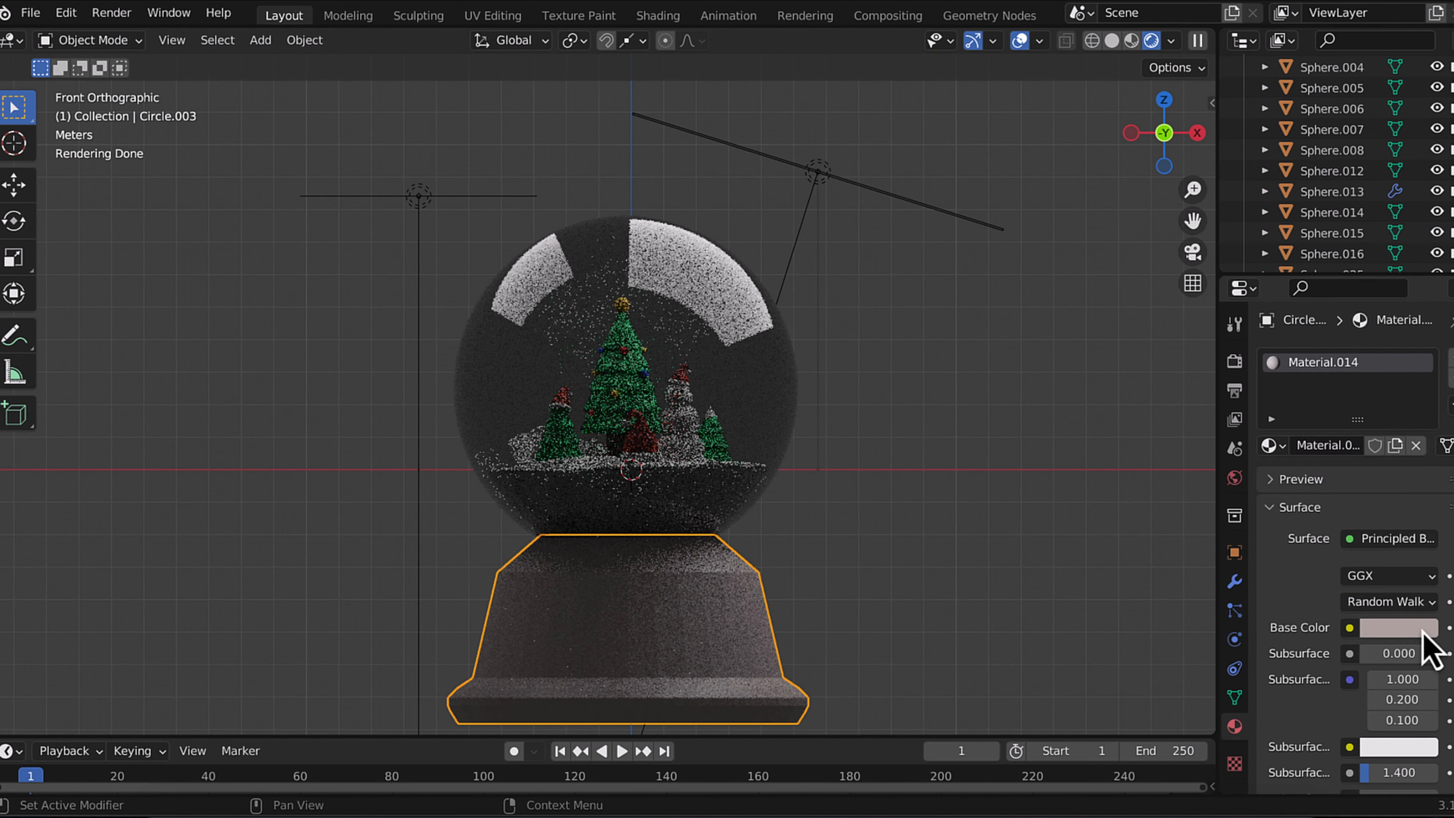
{"action": "left_click", "coordinate": [1418, 640]}
{"action": "left_click", "coordinate": [1329, 395]}
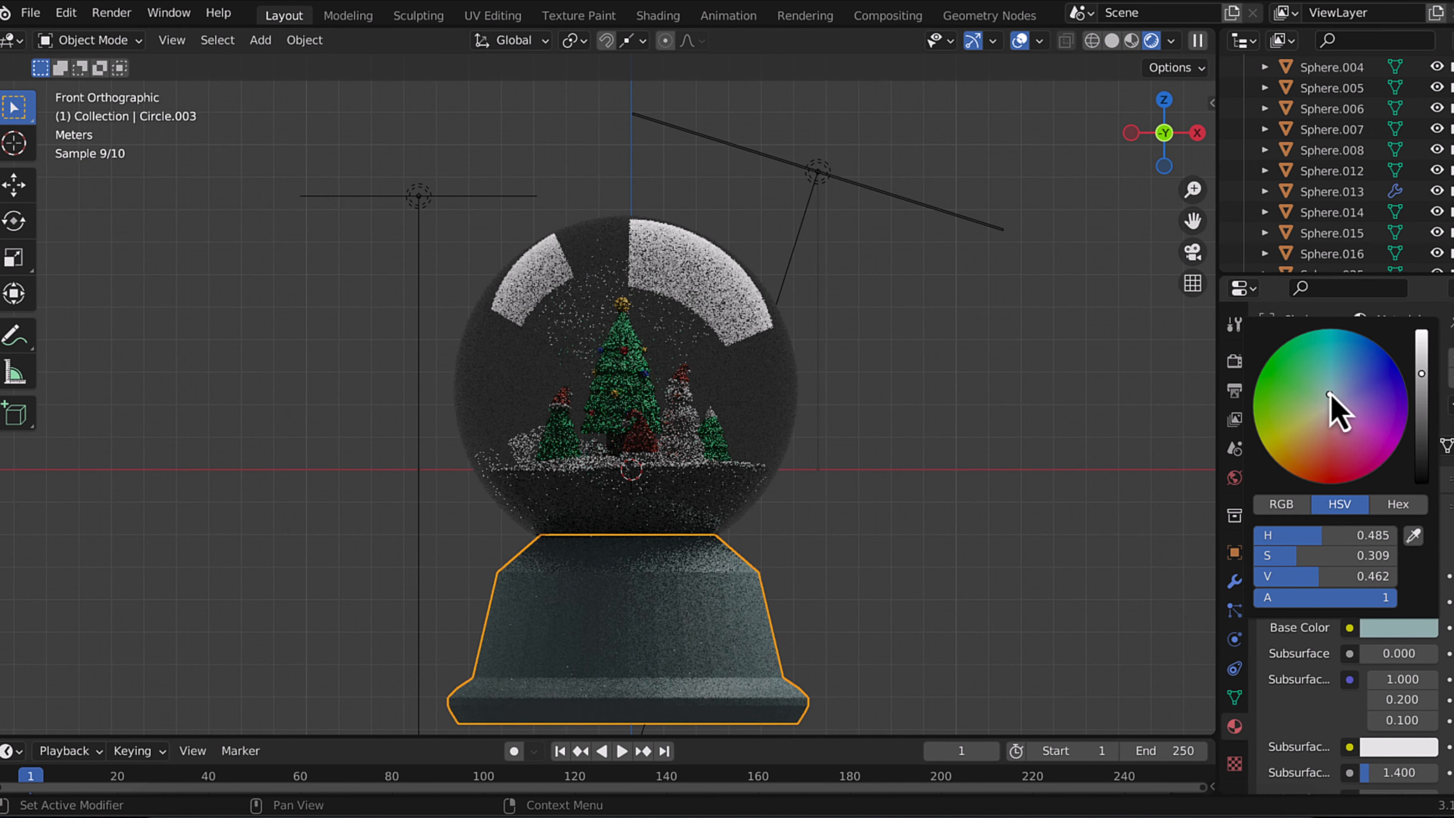
Raise the whole scene along Z, add a large floor plane beneath the base and save the file.
{"action": "key", "text": "a"}
{"action": "key", "text": "g"}
{"action": "key", "text": "z"}
{"action": "middle_click_drag", "start_coordinate": [859, 435], "coordinate": [855, 458]}
{"action": "key", "text": "shift+a"}
{"action": "key", "text": "s"}
{"action": "left_click", "coordinate": [742, 430]}
{"action": "left_click", "coordinate": [743, 428]}
{"action": "key", "text": "ctrl+s"}
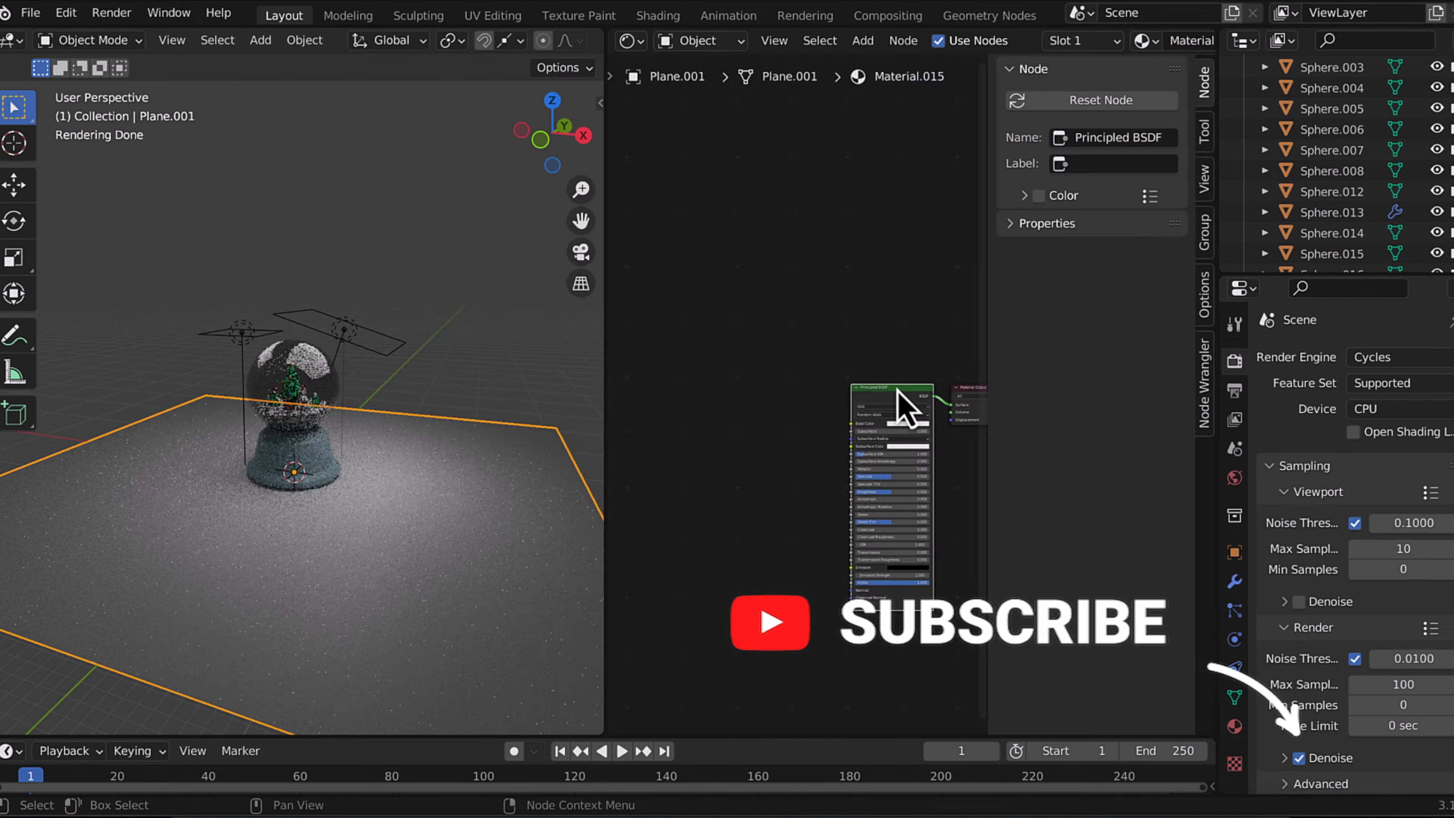
Start a Principled texture setup on the floor plane's shader and browse the Downloads folder for wood textures.
{"action": "key", "text": "ctrl+shift+t"}
{"action": "left_click", "coordinate": [260, 572]}
{"action": "scroll", "coordinate": [744, 504], "scroll_direction": "down", "scroll_amount": 5}
{"action": "scroll", "coordinate": [737, 487], "scroll_direction": "down", "scroll_amount": 5}
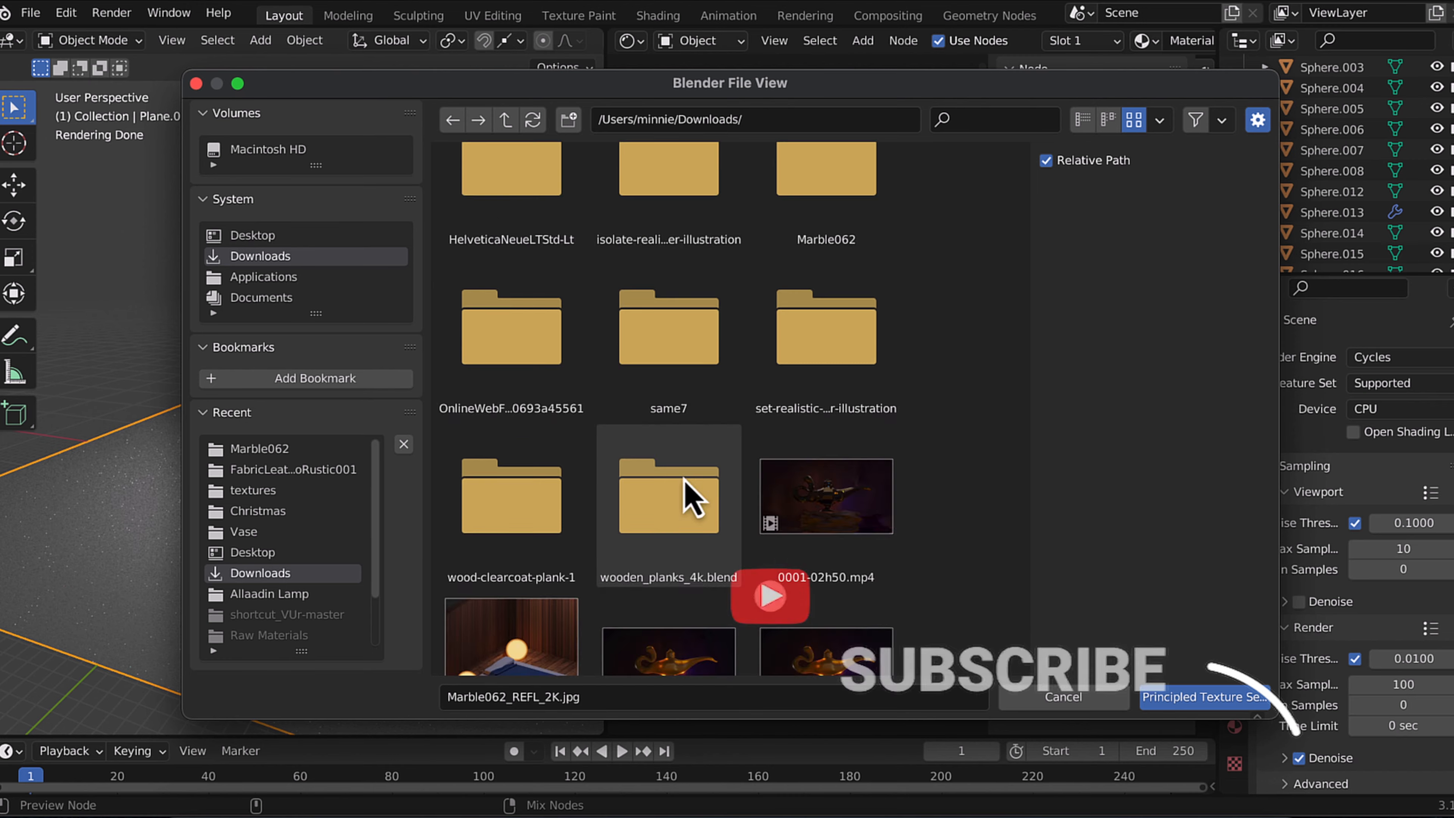
Look through the wooden_planks_4k.blend textures and the wood-clearcoat-plank-1 folder for a suitable wood texture.
{"action": "double_click", "coordinate": [683, 484]}
{"action": "double_click", "coordinate": [511, 229]}
{"action": "left_click_drag", "start_coordinate": [972, 515], "coordinate": [480, 188]}
{"action": "left_click", "coordinate": [505, 119]}
{"action": "left_click", "coordinate": [505, 120]}
{"action": "scroll", "coordinate": [496, 519], "scroll_direction": "down", "scroll_amount": 5}
{"action": "scroll", "coordinate": [497, 519], "scroll_direction": "down", "scroll_amount": 5}
{"action": "double_click", "coordinate": [497, 516]}
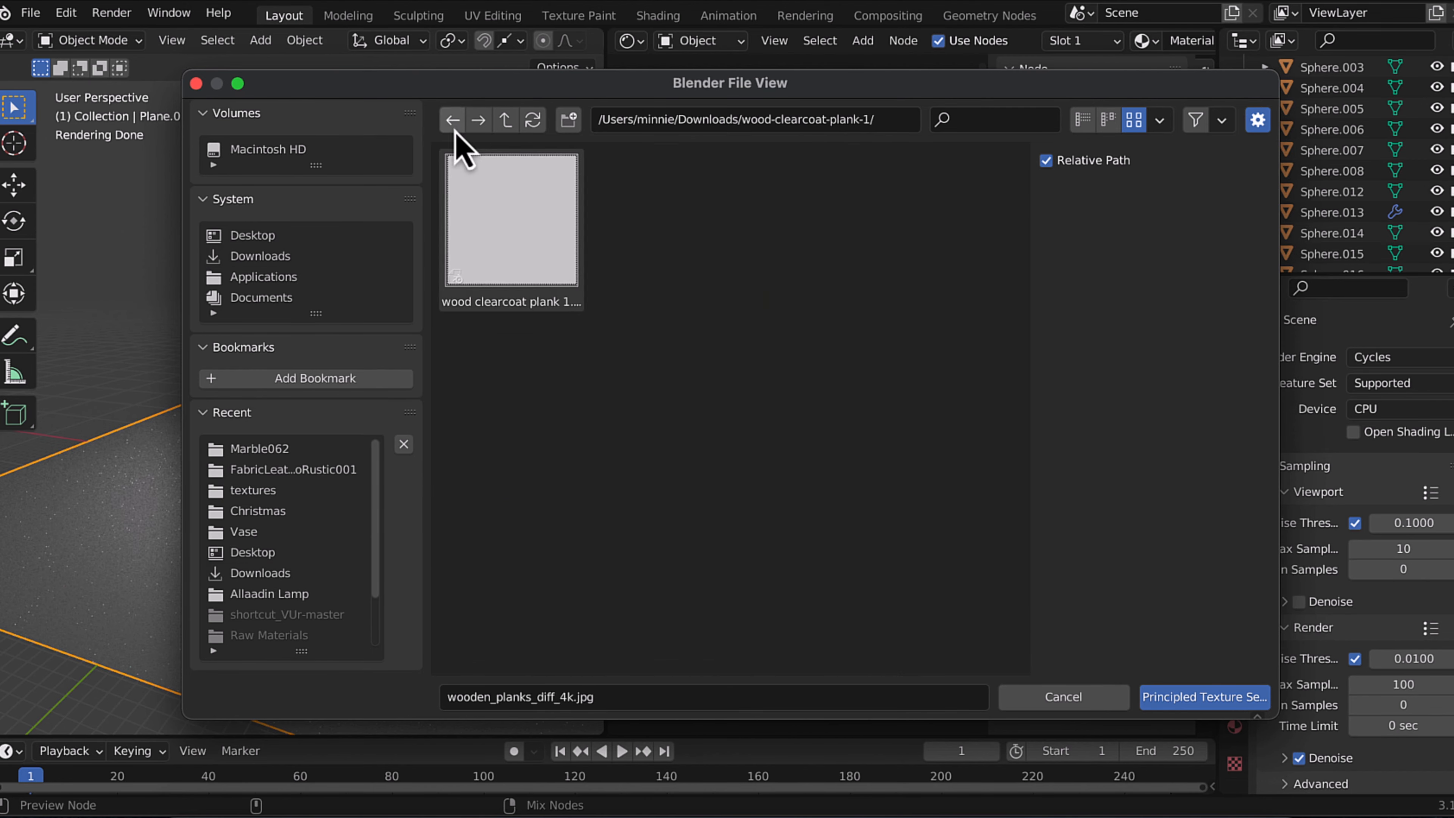
{"action": "left_click", "coordinate": [453, 123]}
Load all the wooden_planks texture maps from the wooden_planks_4k.blend folder into the floor plane's Principled shader.
{"action": "scroll", "coordinate": [793, 504], "scroll_direction": "down", "scroll_amount": 10}
{"action": "double_click", "coordinate": [788, 513]}
{"action": "double_click", "coordinate": [511, 229]}
{"action": "left_click_drag", "start_coordinate": [972, 515], "coordinate": [482, 192]}
{"action": "left_click", "coordinate": [1202, 697]}
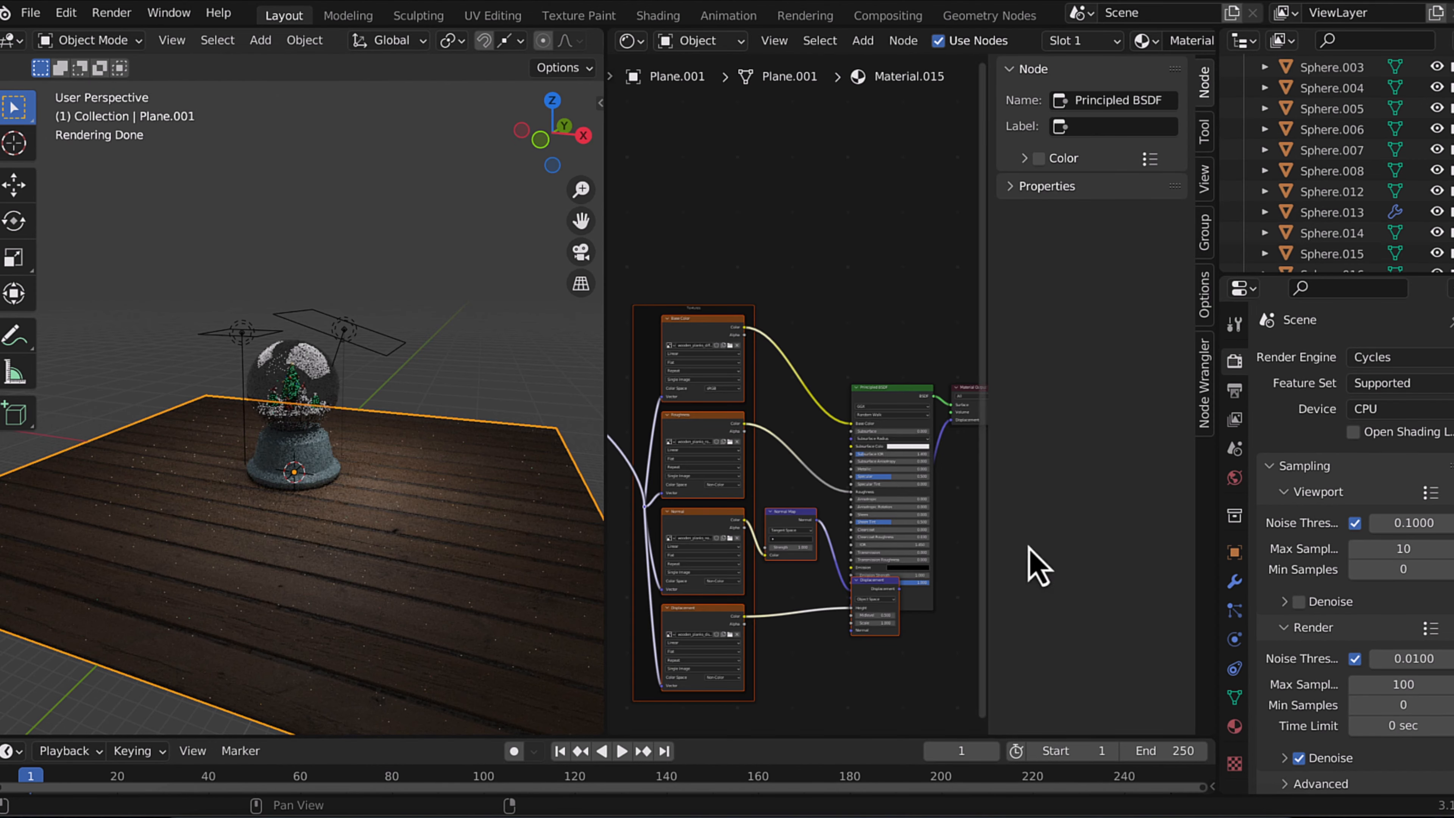
Move the floor material's Displacement node clear of the Principled shader and save the file.
{"action": "scroll", "coordinate": [841, 635], "scroll_direction": "right", "scroll_amount": 4}
{"action": "left_click_drag", "start_coordinate": [825, 567], "coordinate": [675, 606]}
{"action": "scroll", "coordinate": [831, 632], "scroll_direction": "left", "scroll_amount": 9}
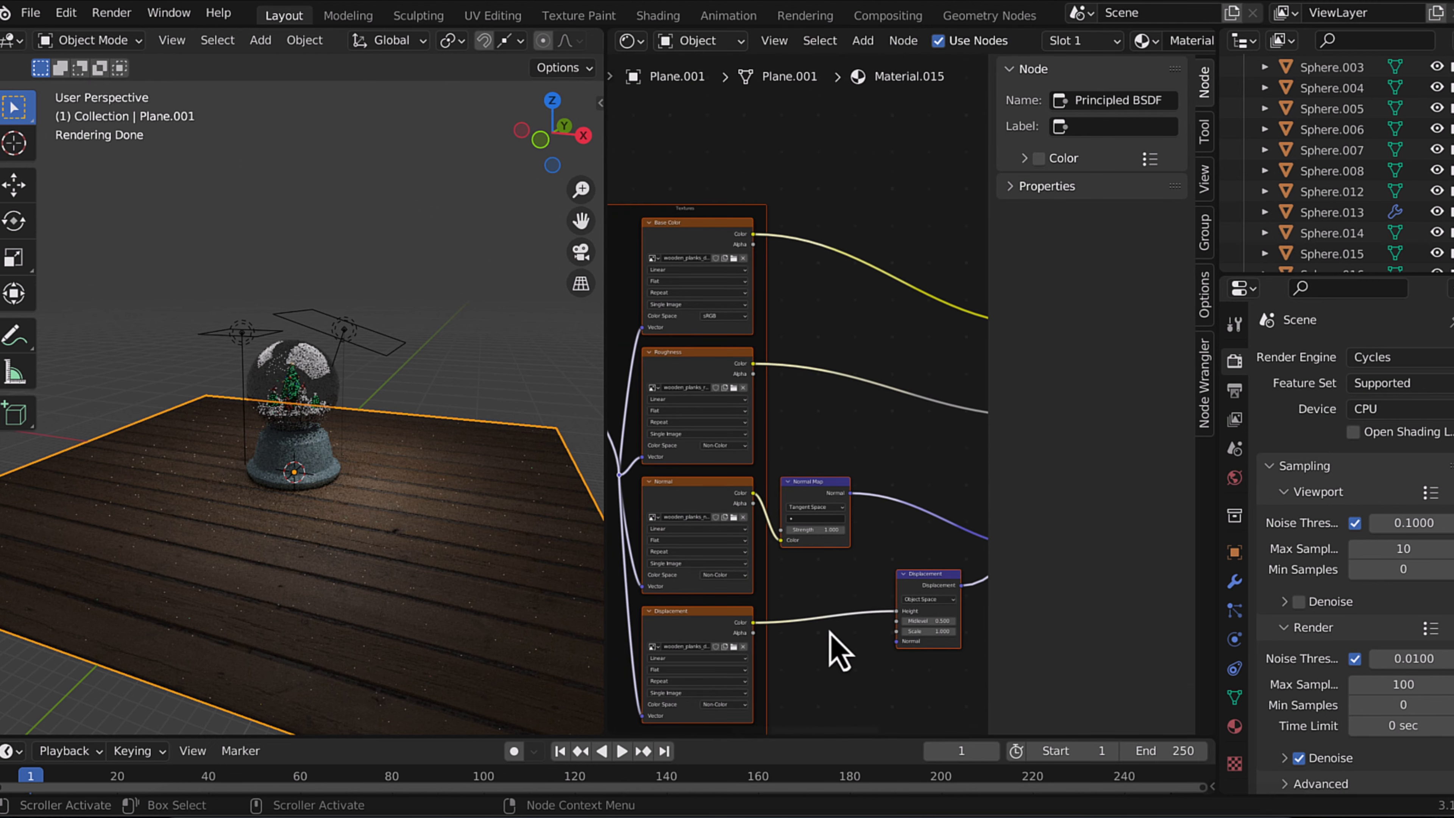
{"action": "scroll", "coordinate": [357, 404], "scroll_direction": "up", "scroll_amount": 4}
{"action": "key", "text": "ctrl+s"}
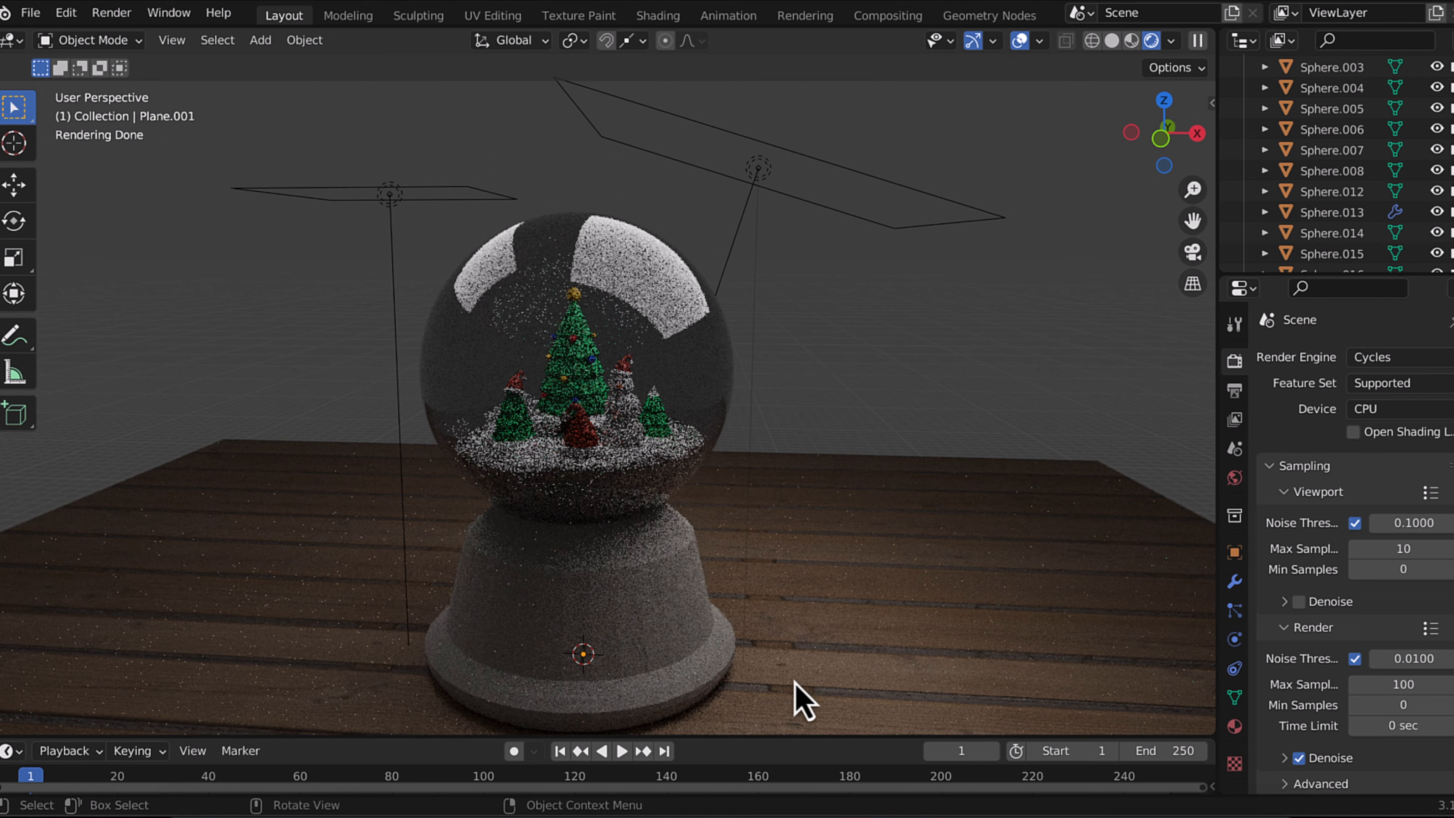
Duplicate the red Santa hat from inside the globe, place the copy on the floor beside the base and enlarge it.
{"action": "left_click", "coordinate": [589, 439]}
{"action": "left_click", "coordinate": [588, 439]}
{"action": "key", "text": "shift+d"}
{"action": "left_click", "coordinate": [285, 657]}
{"action": "key", "text": "s"}
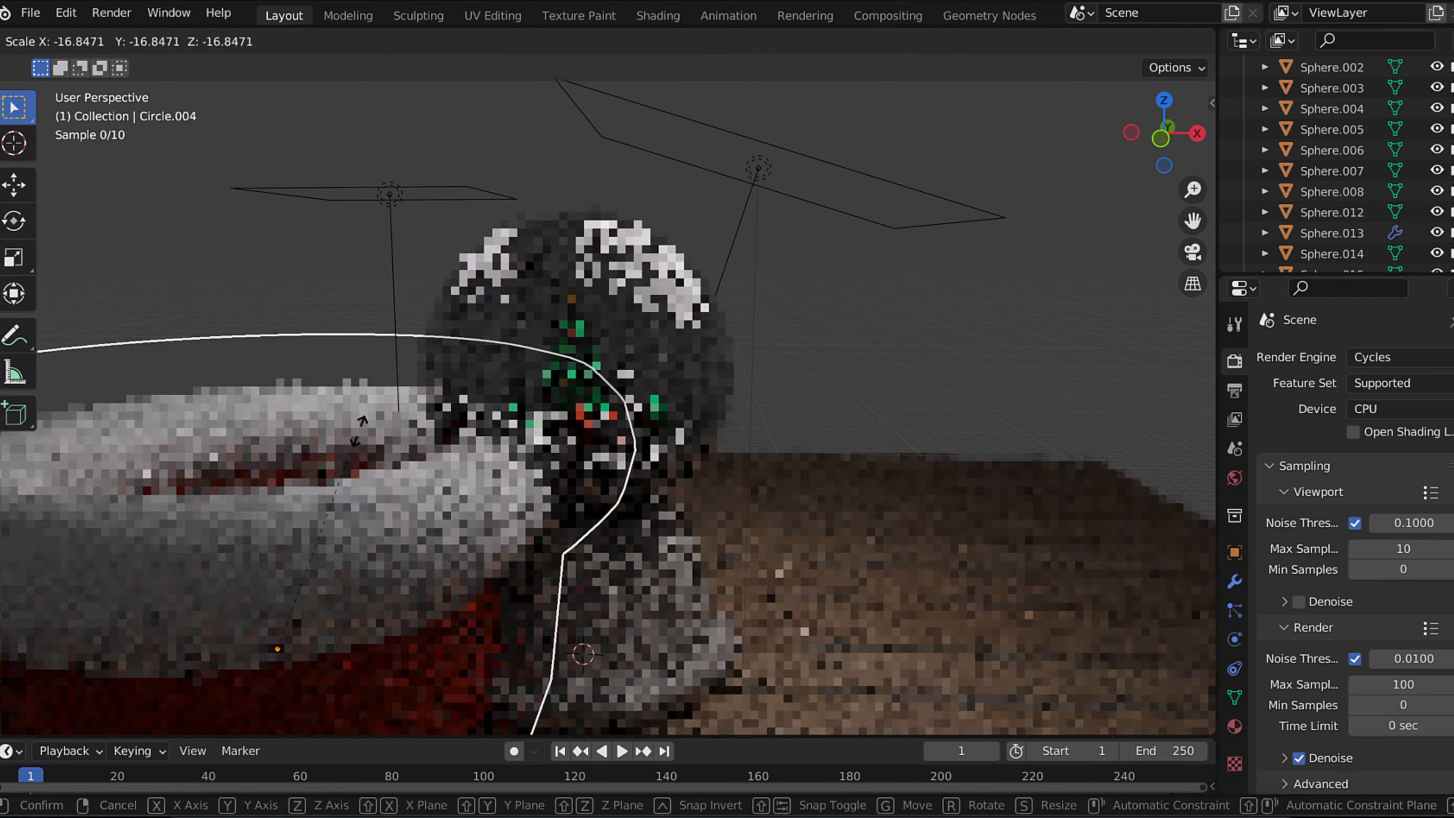
{"action": "right_click", "coordinate": [293, 603]}
{"action": "key", "text": "s"}
{"action": "left_click", "coordinate": [375, 584]}
{"action": "scroll", "coordinate": [375, 583], "scroll_direction": "down", "scroll_amount": 2}
{"action": "middle_click_drag", "start_coordinate": [367, 596], "coordinate": [375, 583]}
{"action": "left_click", "coordinate": [408, 556]}
{"action": "left_click", "coordinate": [62, 593]}
Scale the wooden floor plane along Y and along X, and save the file.
{"action": "middle_click_drag", "start_coordinate": [630, 515], "coordinate": [687, 520]}
{"action": "left_click", "coordinate": [1019, 572]}
{"action": "key", "text": "s"}
{"action": "key", "text": "y"}
{"action": "left_click", "coordinate": [732, 506]}
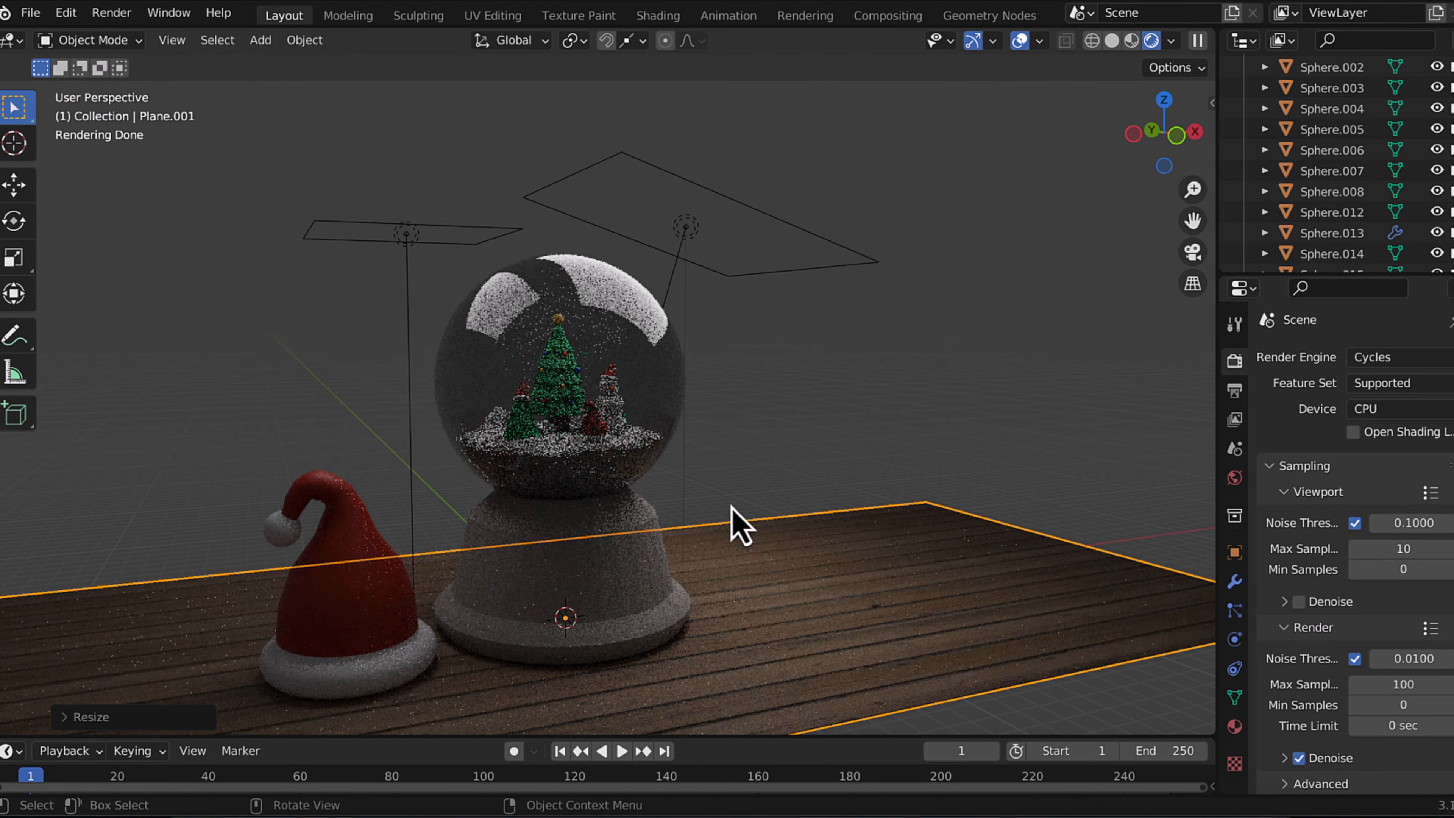
{"action": "key", "text": "s"}
{"action": "key", "text": "x"}
{"action": "left_click", "coordinate": [684, 512]}
{"action": "key", "text": "ctrl+s"}
Shift the large Santa hat slightly away from the globe's base.
{"action": "left_click", "coordinate": [373, 613]}
{"action": "key", "text": "g"}
{"action": "left_click", "coordinate": [346, 619]}
Hide the glass sphere to reach the objects inside it.
{"action": "left_click", "coordinate": [746, 452]}
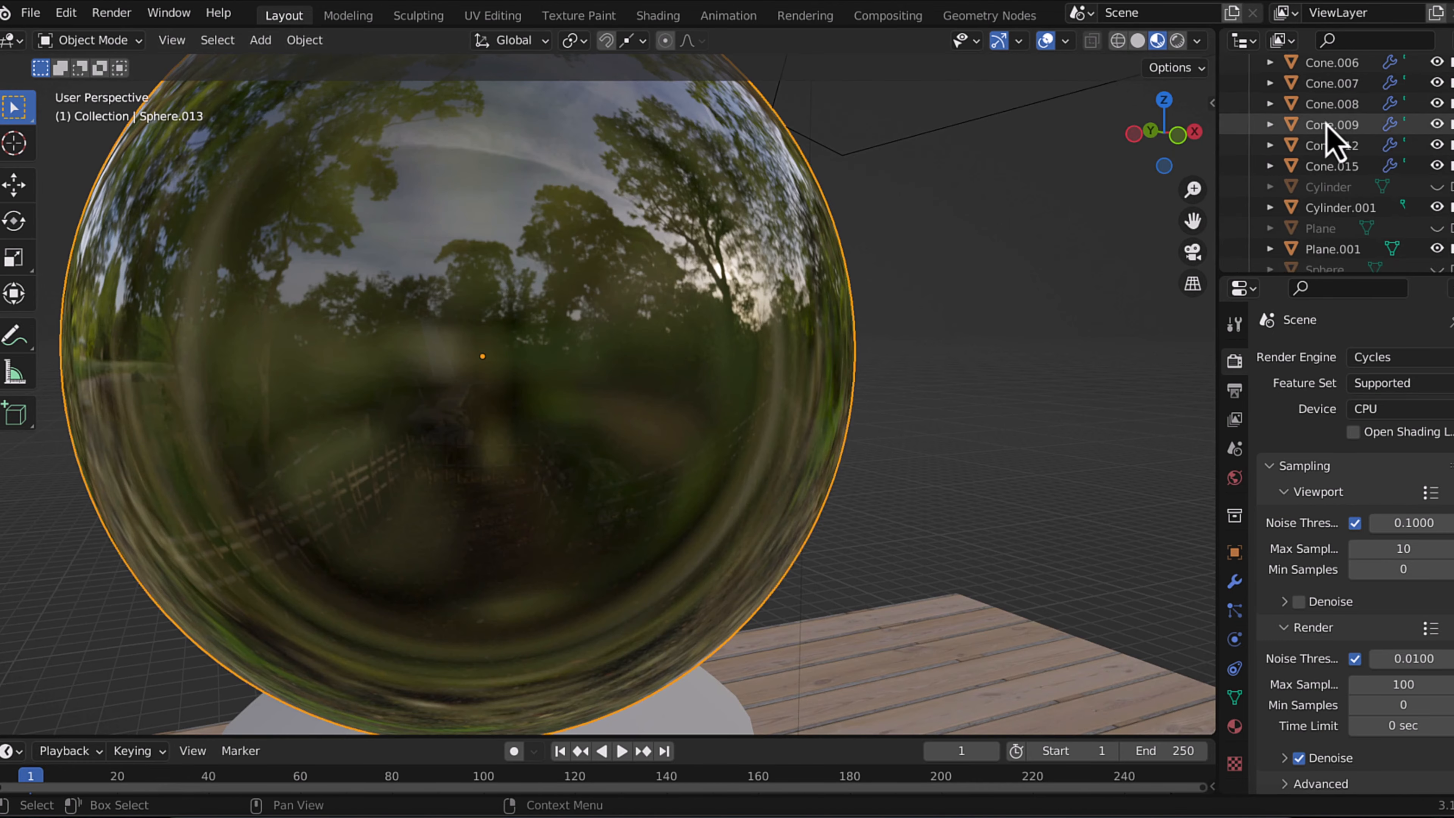
{"action": "scroll", "coordinate": [1331, 138], "scroll_direction": "down", "scroll_amount": 10}
{"action": "scroll", "coordinate": [1142, 304], "scroll_direction": "down", "scroll_amount": 2}
{"action": "left_click", "coordinate": [1438, 214]}
Duplicate the large Christmas tree's trunk, tiers, ornaments and gold topper, and place the copy beside the globe opposite the large hat.
{"action": "left_click", "coordinate": [493, 475]}
{"action": "left_click", "coordinate": [496, 441], "text": "shift"}
{"action": "left_click", "coordinate": [523, 413], "text": "shift"}
{"action": "left_click", "coordinate": [500, 375], "text": "shift"}
{"action": "left_click", "coordinate": [497, 323], "text": "shift"}
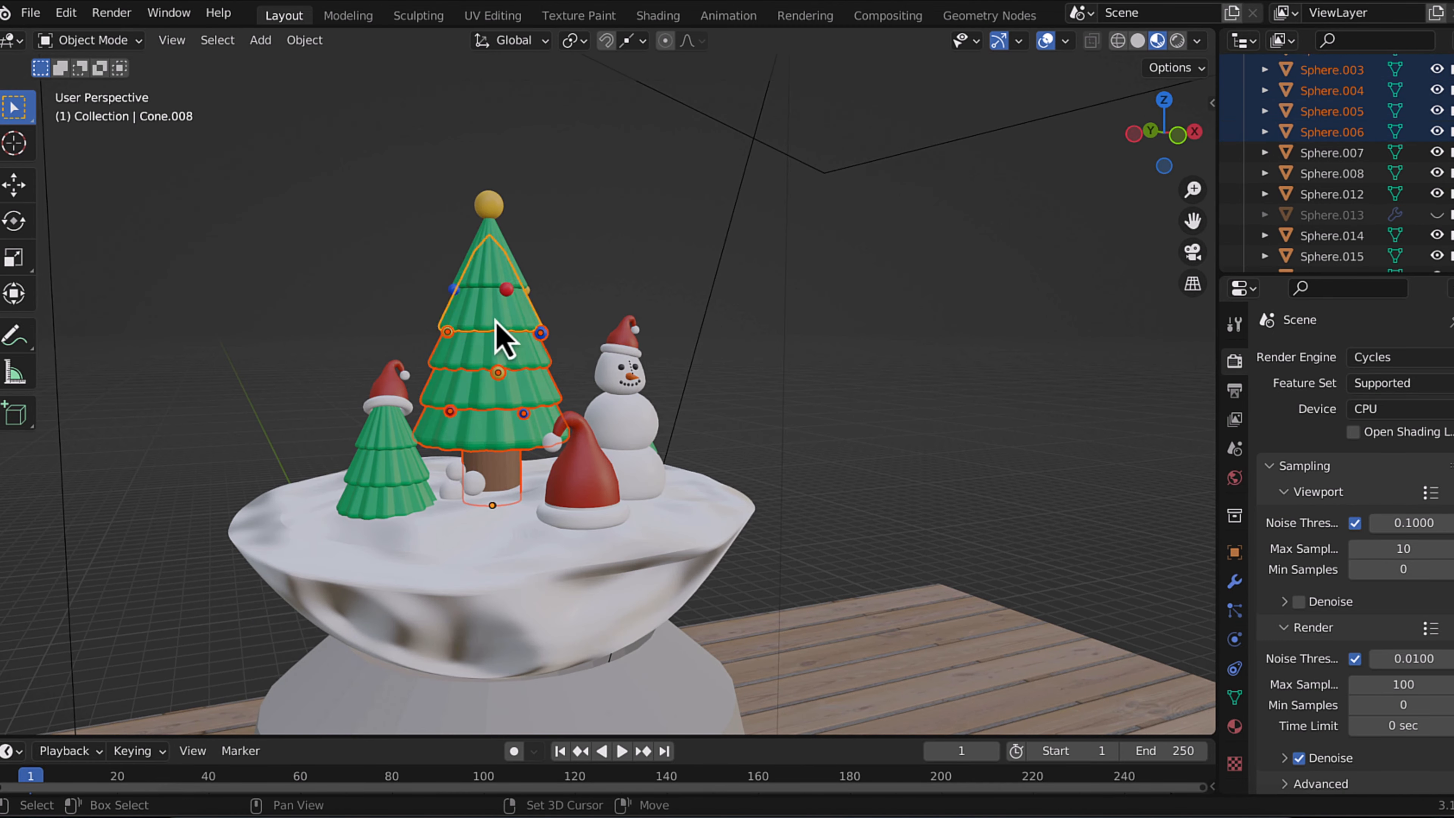
{"action": "left_click", "coordinate": [506, 289], "text": "shift"}
{"action": "left_click", "coordinate": [526, 290], "text": "shift"}
{"action": "left_click", "coordinate": [491, 204], "text": "shift"}
{"action": "key", "text": "shift+d"}
{"action": "left_click", "coordinate": [958, 351]}
{"action": "middle_click_drag", "start_coordinate": [958, 351], "coordinate": [947, 351]}
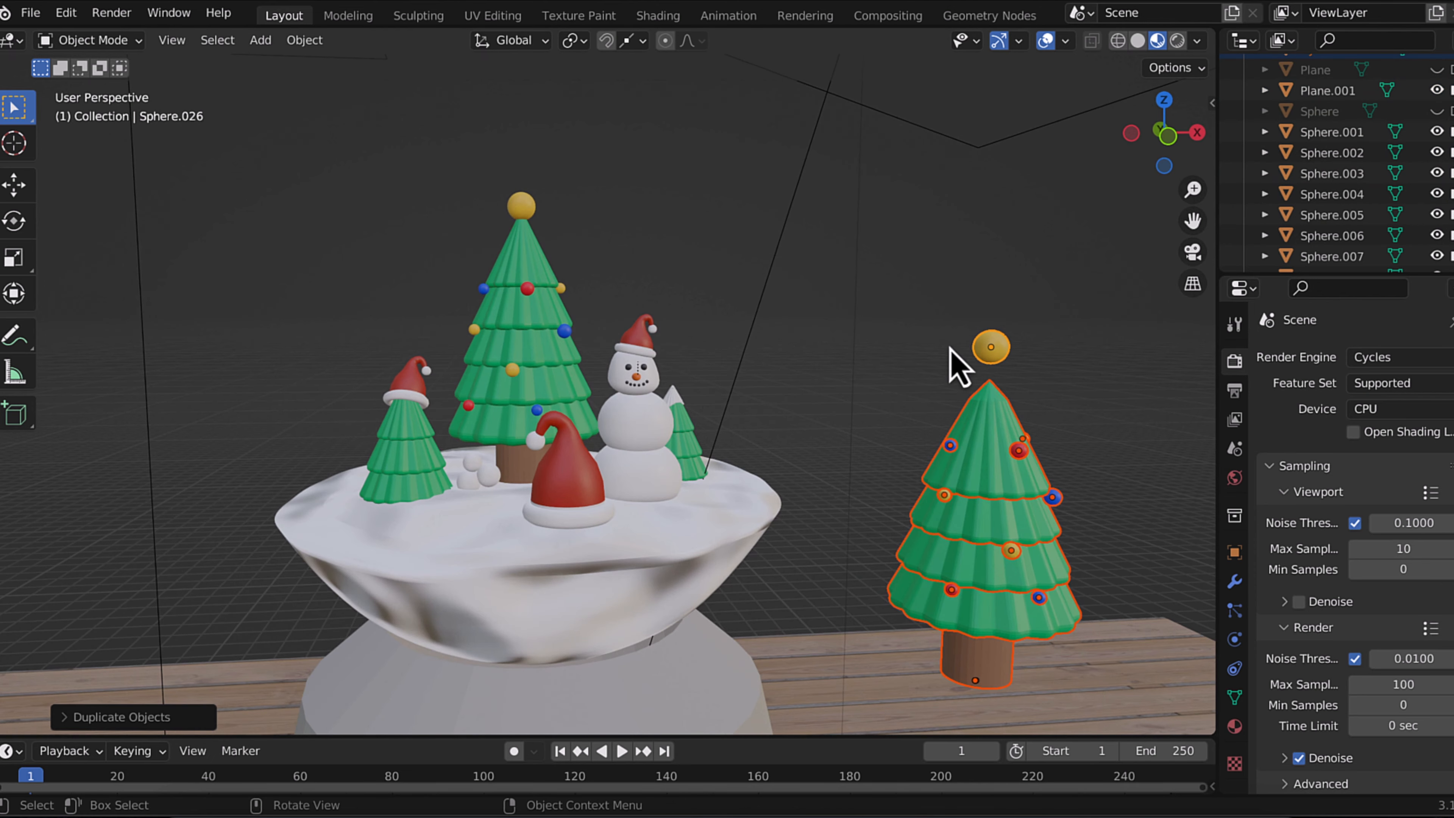
Lower the duplicated tree's gold topper along Z onto the tree's tip.
{"action": "left_click", "coordinate": [996, 350]}
{"action": "key", "text": "g"}
{"action": "key", "text": "z"}
{"action": "left_click", "coordinate": [1005, 390]}
Select the duplicated tree's topper, tiers and ornaments and parent them to its trunk.
{"action": "left_click", "coordinate": [983, 453], "text": "shift"}
{"action": "mouse_move", "coordinate": [1041, 456]}
{"action": "middle_mouse_down"}
{"action": "mouse_move", "coordinate": [1016, 447]}
{"action": "mouse_move", "coordinate": [1019, 464]}
{"action": "middle_mouse_up"}
{"action": "left_click", "coordinate": [955, 443], "text": "shift"}
{"action": "left_click", "coordinate": [1032, 445], "text": "shift"}
{"action": "left_click", "coordinate": [1064, 488], "text": "shift"}
{"action": "left_click", "coordinate": [1074, 566], "text": "shift"}
{"action": "left_click", "coordinate": [999, 630], "text": "shift"}
{"action": "scroll", "coordinate": [985, 699], "scroll_direction": "down", "scroll_amount": 3}
{"action": "left_click", "coordinate": [1053, 676], "text": "shift"}
{"action": "key", "text": "ctrl+p"}
{"action": "left_click", "coordinate": [1055, 688]}
{"action": "scroll", "coordinate": [1055, 691], "scroll_direction": "down", "scroll_amount": 2}
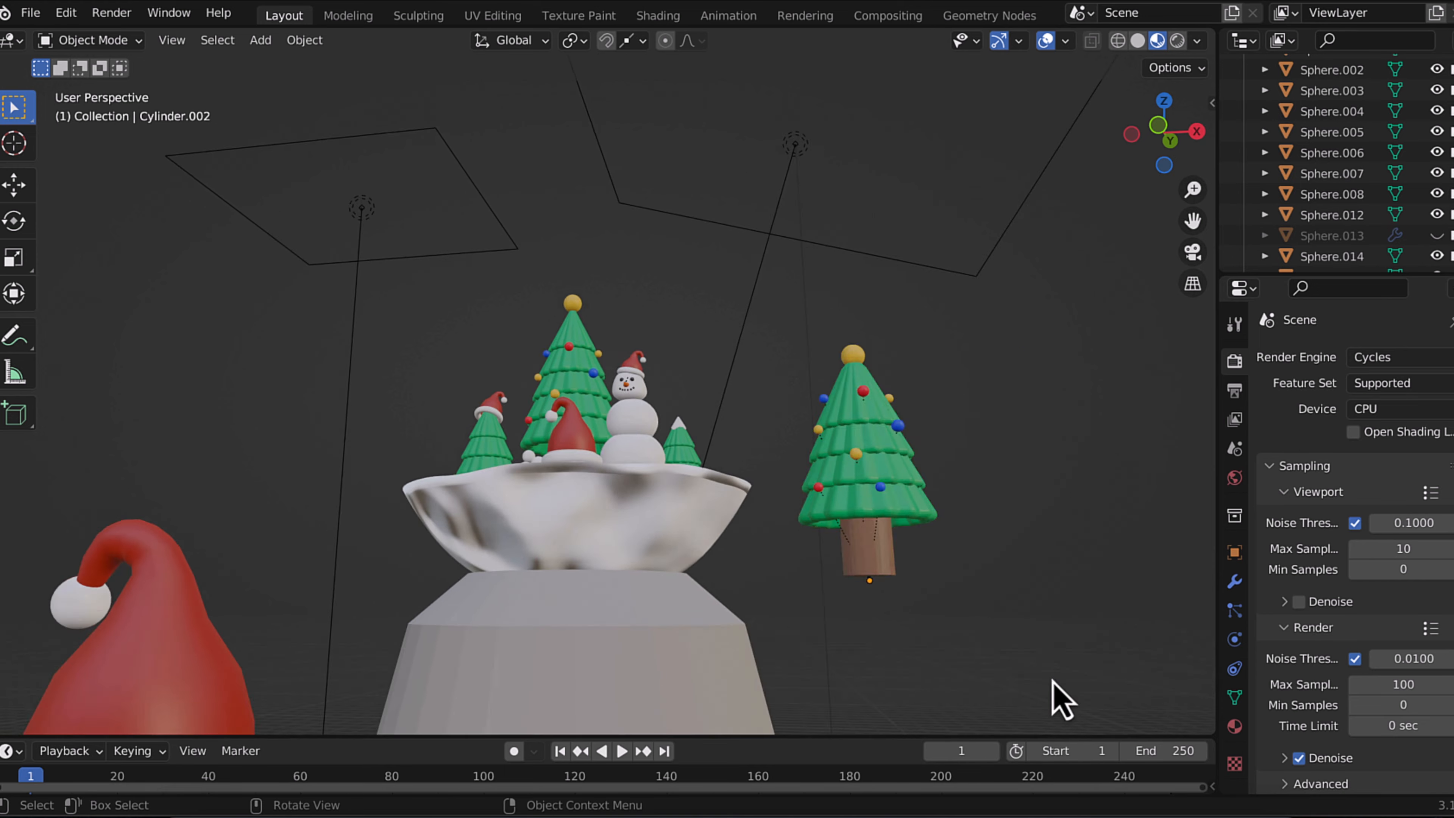
Scale the duplicated tree through its trunk and lower it along Z towards the wooden floor.
{"action": "key", "text": "s"}
{"action": "left_click", "coordinate": [821, 533]}
{"action": "key", "text": "g"}
{"action": "key", "text": "z"}
{"action": "left_click", "coordinate": [857, 663]}
Move the duplicated Christmas tree along X and Y so it stands on the wooden floor beside the globe.
{"action": "key", "text": "g"}
{"action": "key", "text": "x"}
{"action": "left_click", "coordinate": [951, 669]}
{"action": "key", "text": "g"}
{"action": "key", "text": "y"}
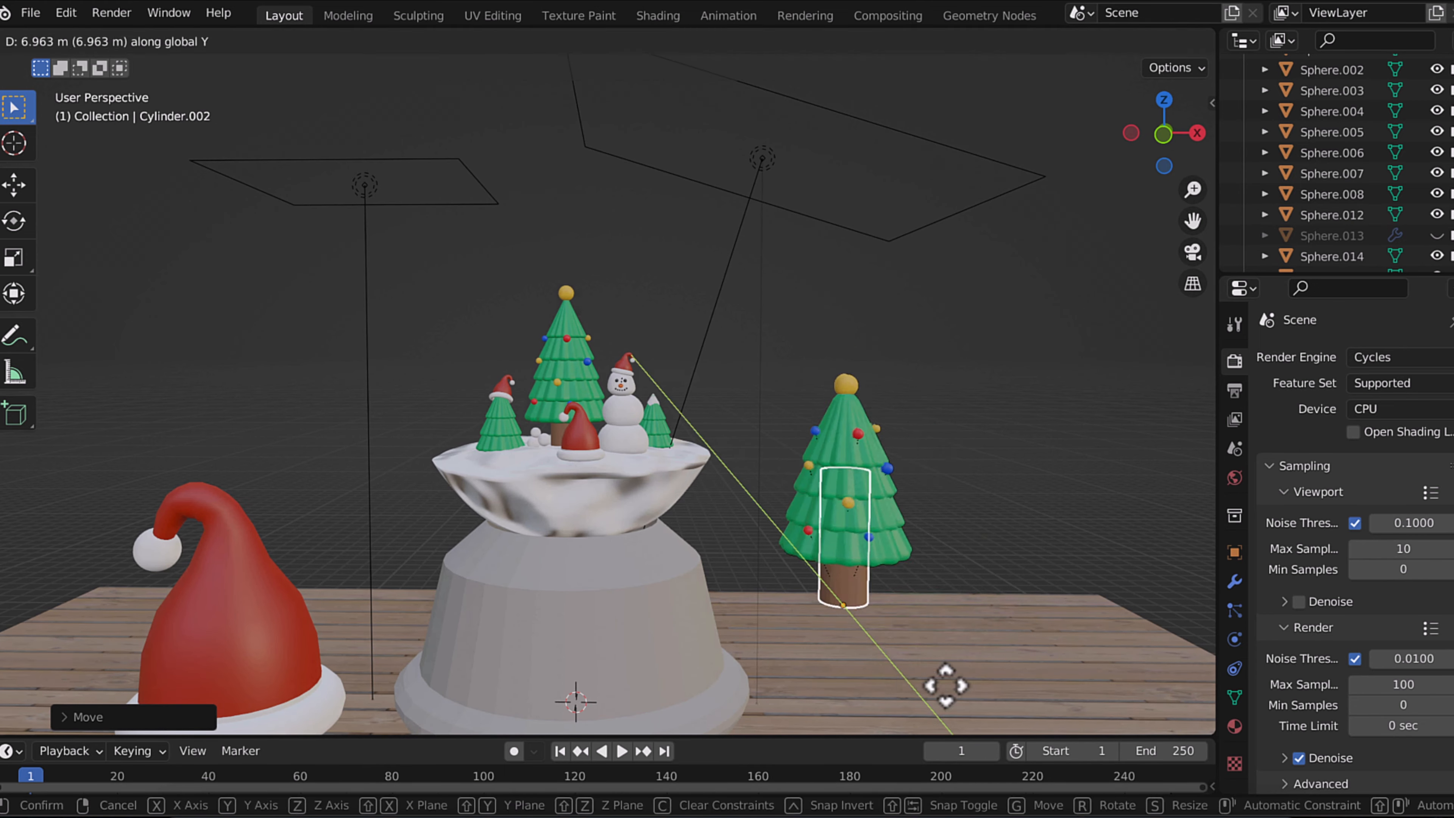
{"action": "left_click", "coordinate": [924, 649]}
{"action": "key", "text": "g"}
{"action": "key", "text": "x"}
{"action": "left_click", "coordinate": [874, 648]}
Unhide the glass globe sphere and save the file.
{"action": "left_click", "coordinate": [1437, 236]}
{"action": "middle_click_drag", "start_coordinate": [945, 335], "coordinate": [969, 340]}
{"action": "scroll", "coordinate": [969, 340], "scroll_direction": "down", "scroll_amount": 2}
{"action": "key", "text": "ctrl+s"}
Add a plane, scale it up to about the wooden floor's size and rotate it 90° about X.
{"action": "left_click", "coordinate": [264, 45]}
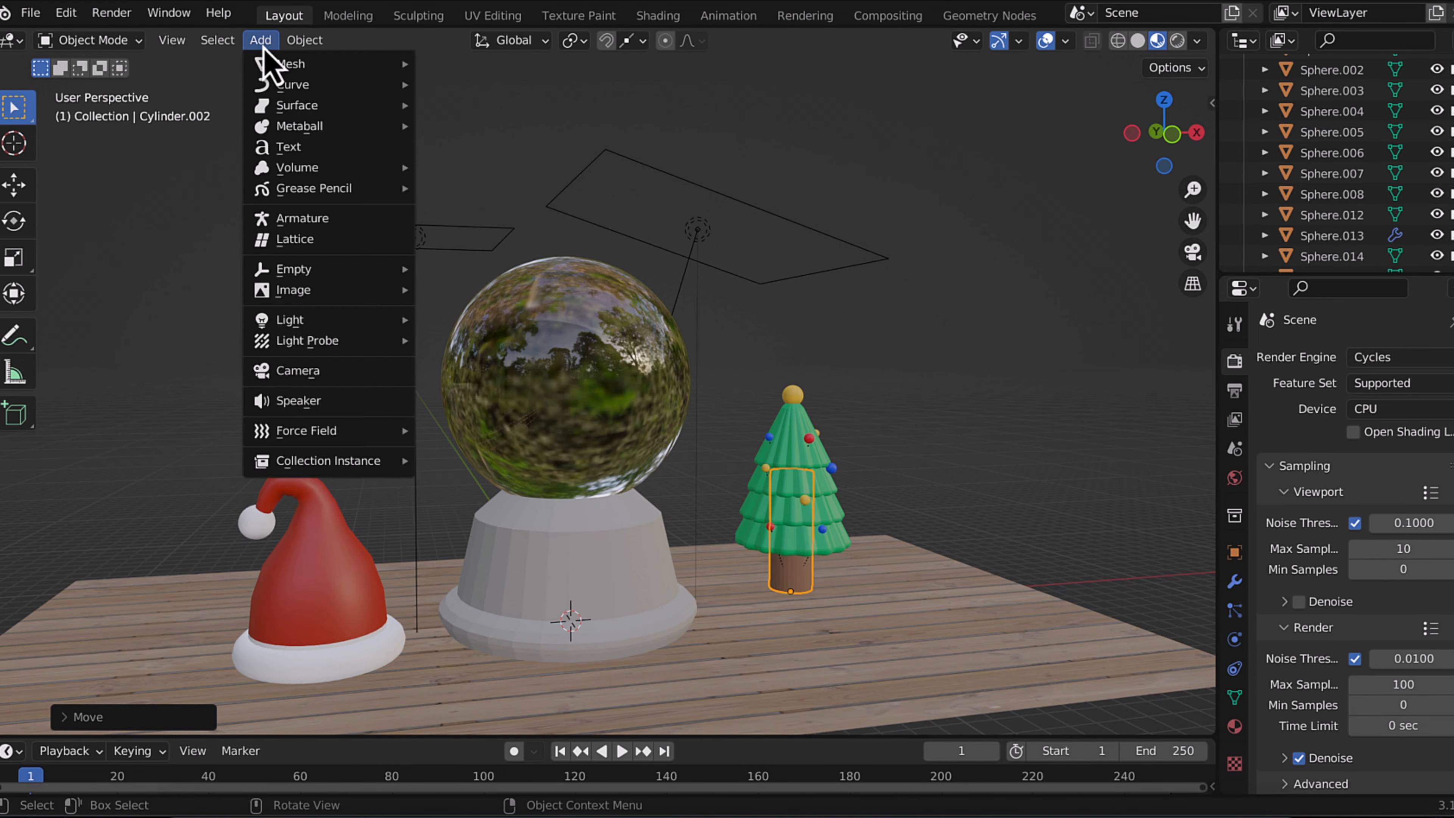
{"action": "mouse_move", "coordinate": [275, 64]}
{"action": "left_click", "coordinate": [453, 64]}
{"action": "key", "text": "s"}
{"action": "left_click", "coordinate": [179, 438]}
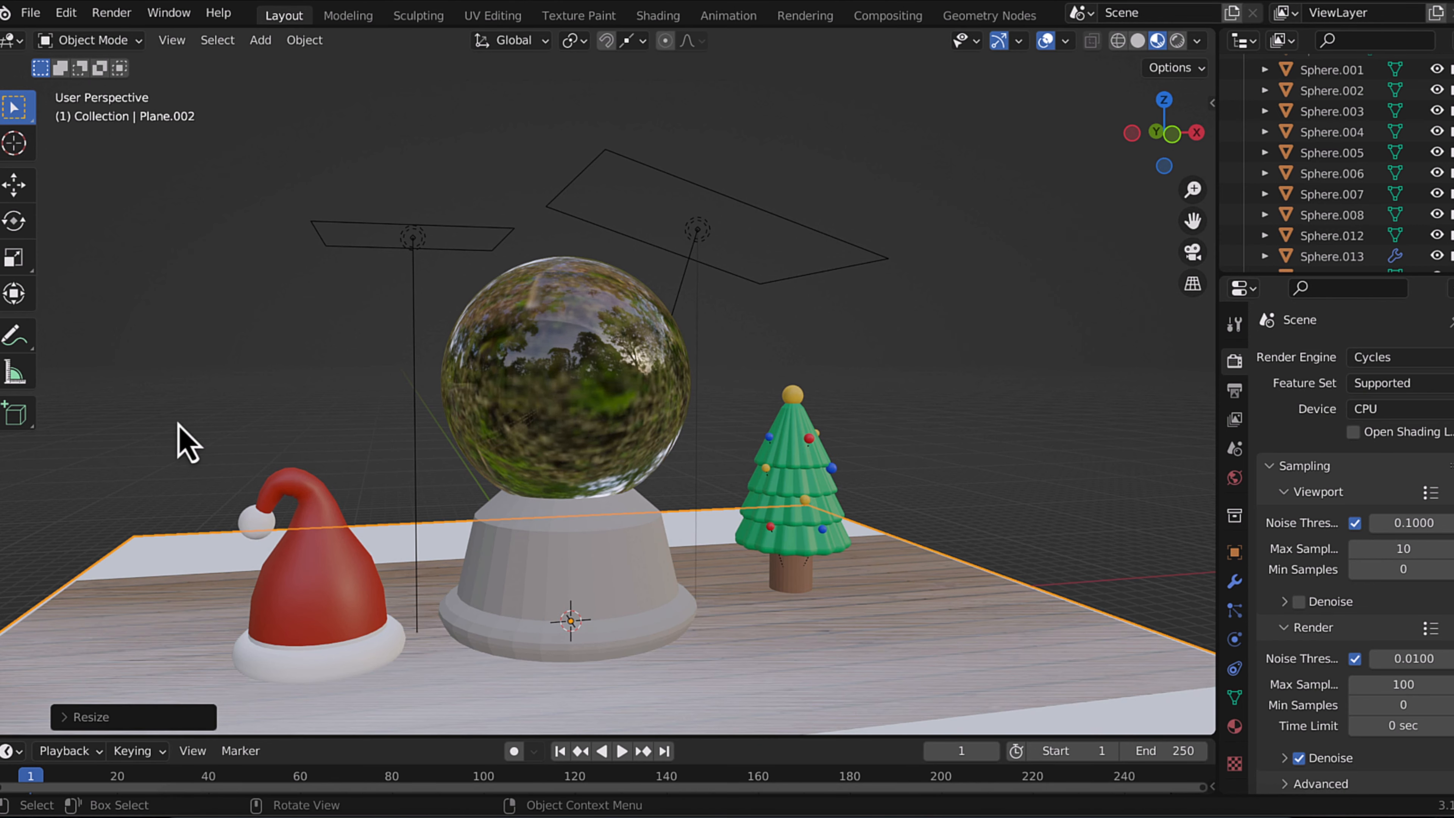
{"action": "key", "text": "r"}
{"action": "key", "text": "x"}
{"action": "key", "text": "9"}
{"action": "key", "text": "0"}
{"action": "key", "text": "Return"}
Move the upright plane back along Y and along Z to form a wall behind the globe.
{"action": "middle_click_drag", "start_coordinate": [204, 406], "coordinate": [172, 531]}
{"action": "key", "text": "g"}
{"action": "key", "text": "y"}
{"action": "left_click", "coordinate": [150, 528]}
{"action": "key", "text": "g"}
{"action": "key", "text": "z"}
{"action": "left_click", "coordinate": [120, 447]}
Save the file and add a Solidify modifier with a thickness of 0.03 m to the wooden floor plane.
{"action": "left_click", "coordinate": [893, 578]}
{"action": "key", "text": "ctrl+s"}
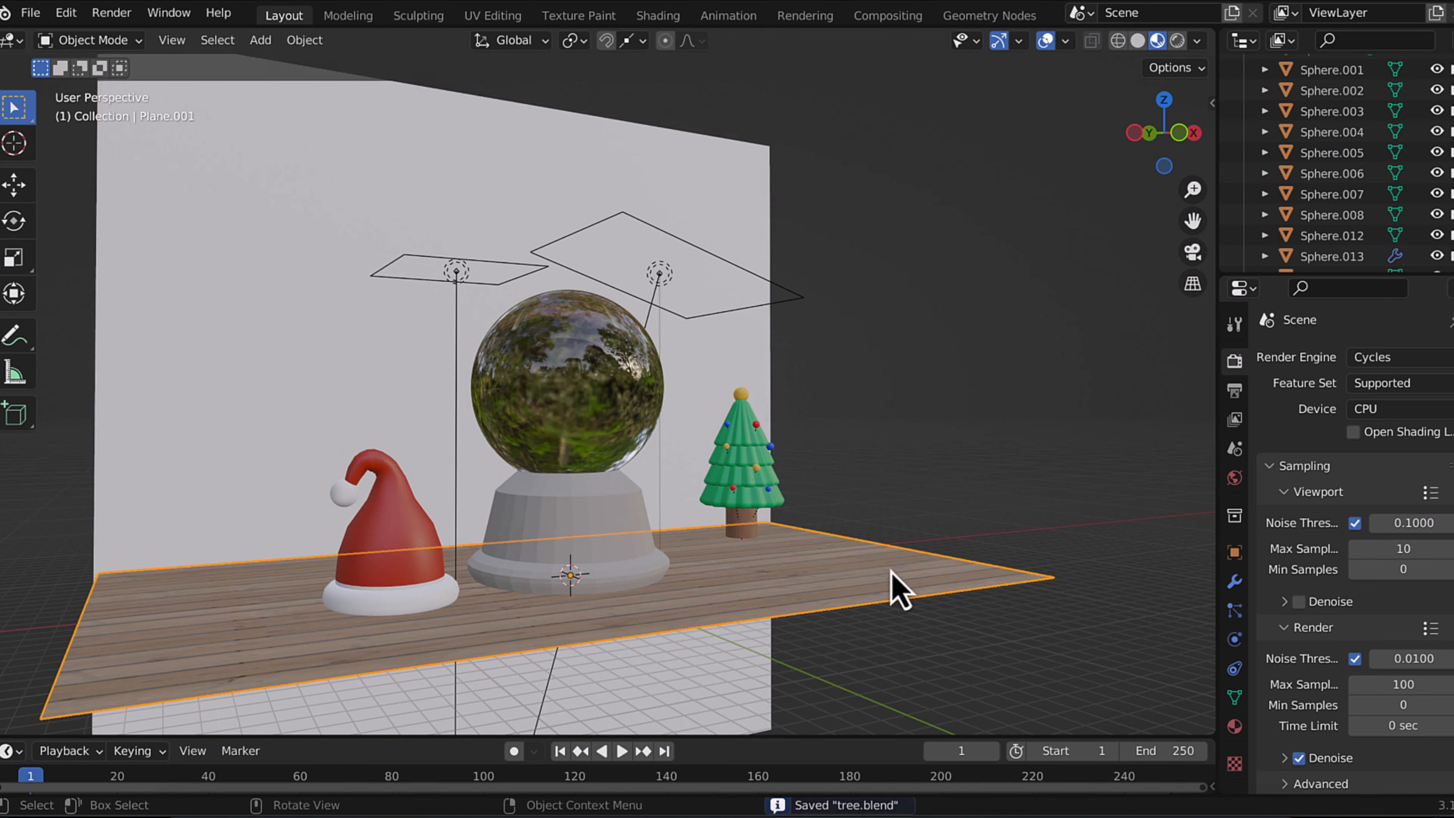
{"action": "left_click", "coordinate": [1235, 584]}
{"action": "left_click", "coordinate": [1297, 358]}
{"action": "left_click", "coordinate": [1034, 711]}
{"action": "left_click_drag", "start_coordinate": [1428, 449], "coordinate": [1438, 449]}
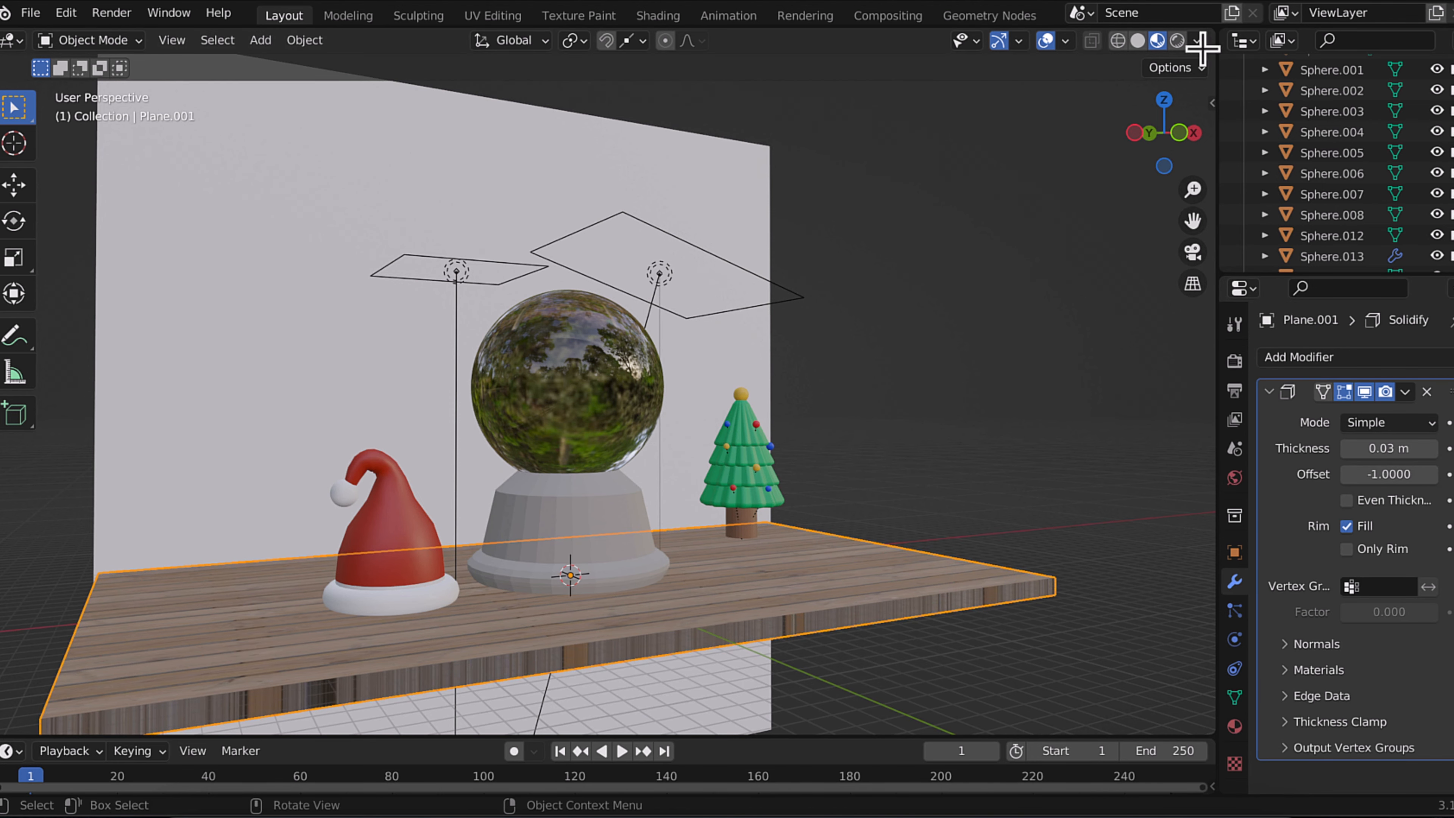
Split the 3D viewport and show the wooden floor's material in a Shader Editor beside it.
{"action": "left_click_drag", "start_coordinate": [1208, 34], "coordinate": [939, 58]}
{"action": "left_click", "coordinate": [937, 40]}
{"action": "left_click", "coordinate": [269, 263]}
Set the projection of the floor material's Base Color, Roughness and Normal image textures to Box.
{"action": "scroll", "coordinate": [1119, 422], "scroll_direction": "up", "scroll_amount": 5}
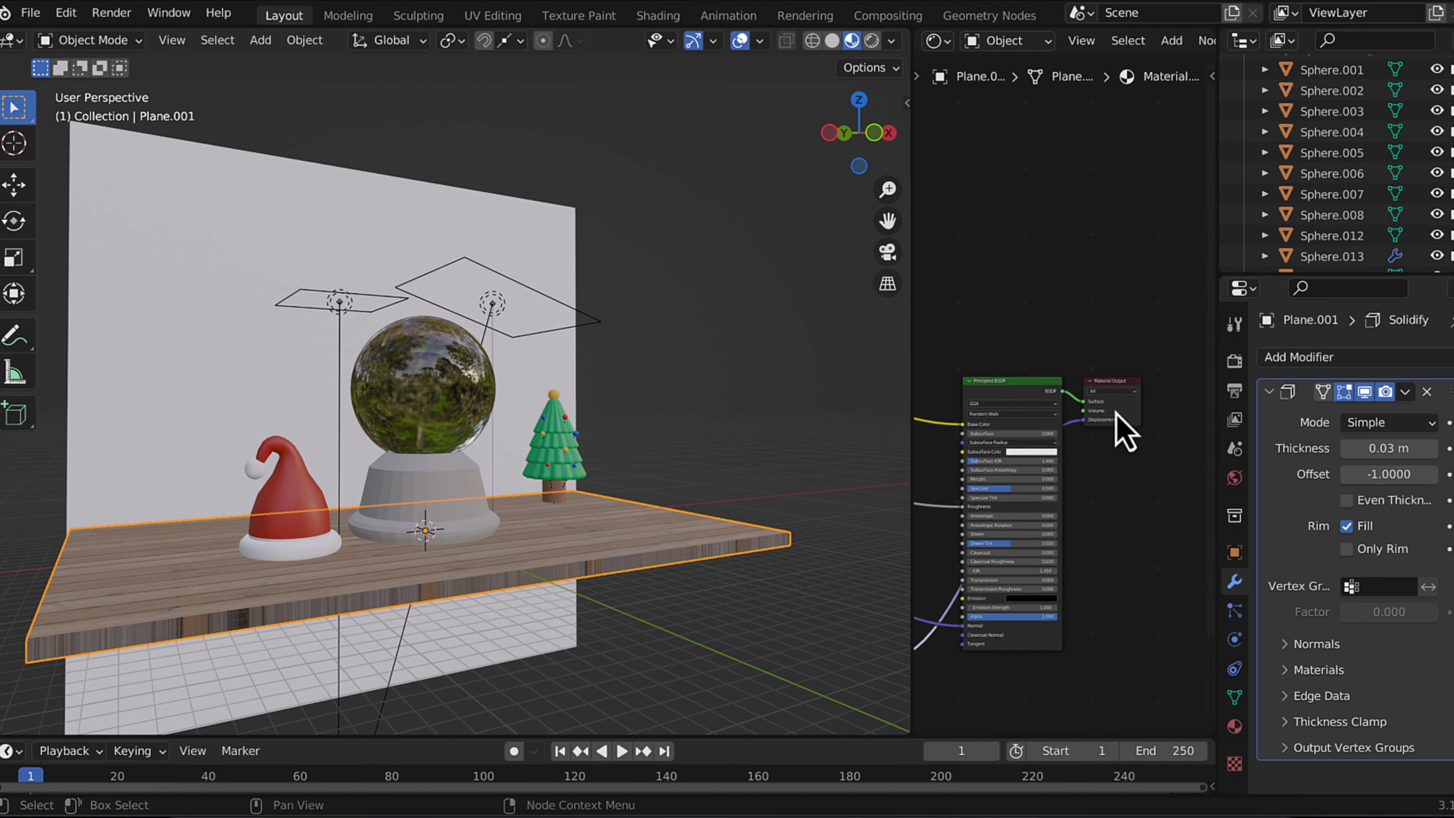
{"action": "middle_click_drag", "start_coordinate": [1115, 410], "coordinate": [1179, 390]}
{"action": "left_click", "coordinate": [1115, 382]}
{"action": "left_click", "coordinate": [1116, 421]}
{"action": "left_click", "coordinate": [1081, 629]}
{"action": "left_click", "coordinate": [1081, 668]}
{"action": "middle_click_drag", "start_coordinate": [1081, 666], "coordinate": [1075, 386]}
{"action": "left_click", "coordinate": [1111, 612]}
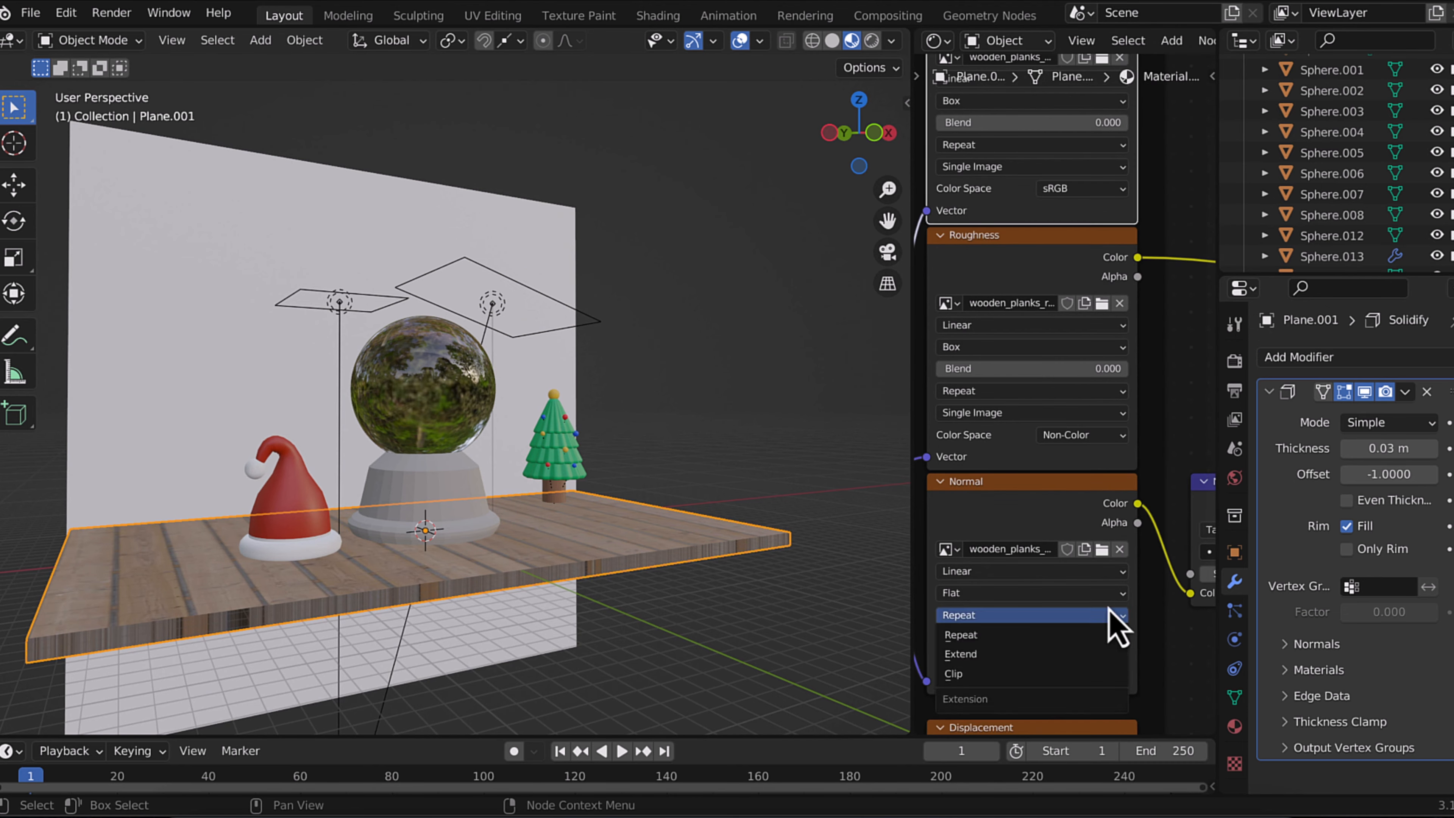
{"action": "left_click", "coordinate": [1105, 634]}
{"action": "scroll", "coordinate": [1090, 633], "scroll_direction": "down", "scroll_amount": 4}
{"action": "left_click", "coordinate": [1081, 617]}
{"action": "left_click", "coordinate": [1078, 655]}
{"action": "scroll", "coordinate": [1077, 653], "scroll_direction": "down", "scroll_amount": 2}
{"action": "scroll", "coordinate": [1077, 656], "scroll_direction": "up", "scroll_amount": 12}
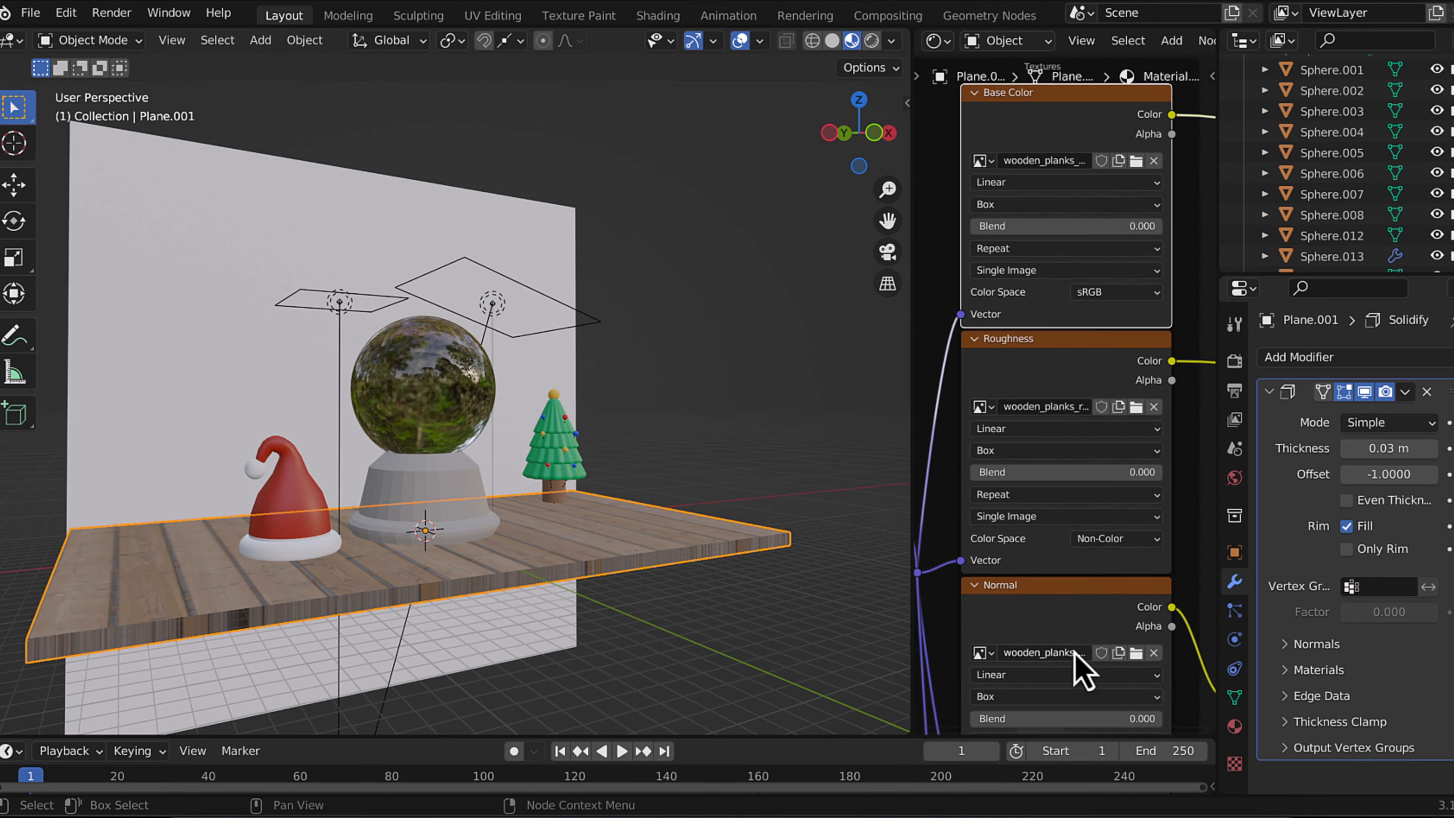
{"action": "left_click", "coordinate": [1148, 312]}
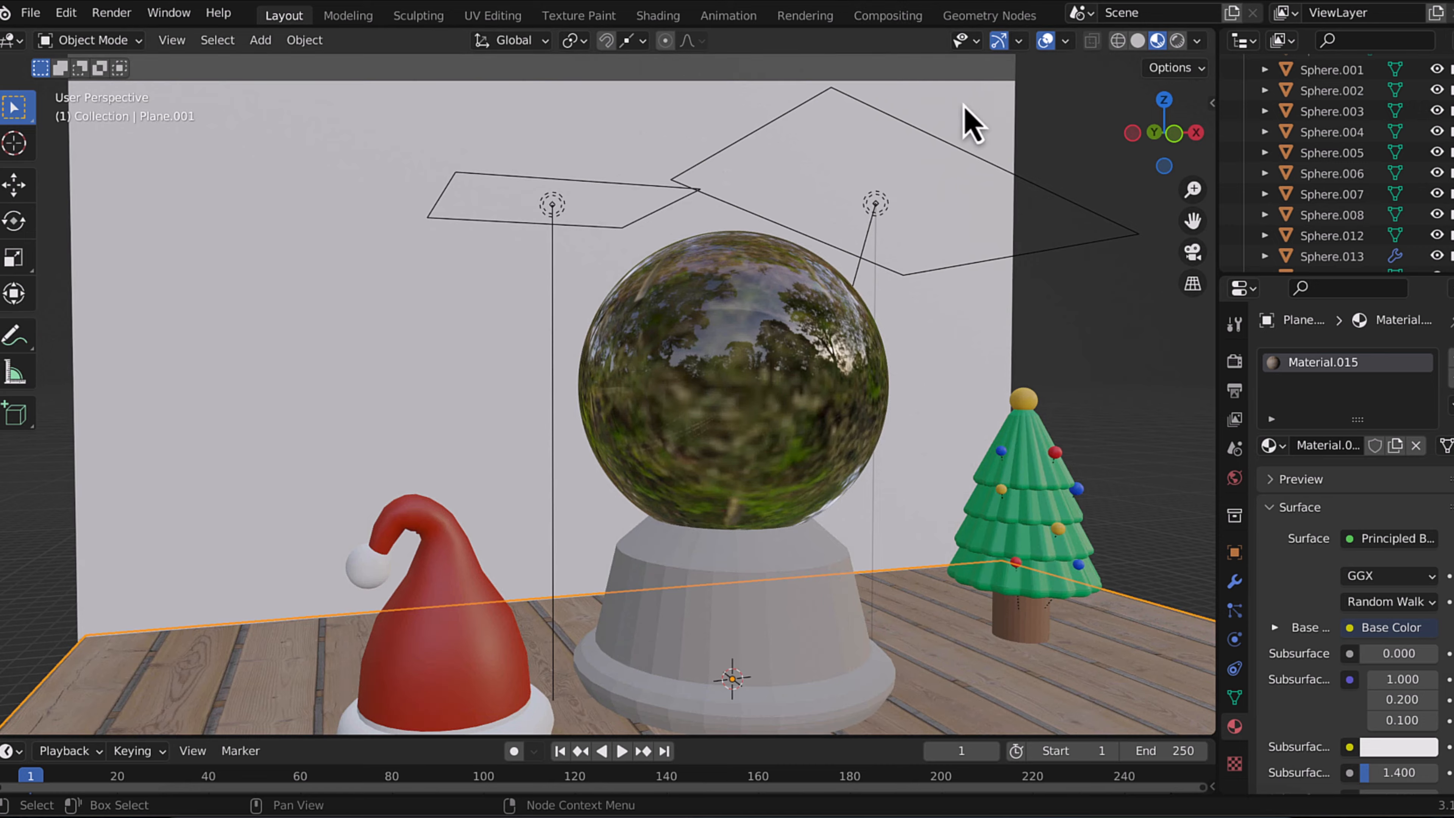
Preview the scene in rendered shading, duplicate the plank floor about 22 m up along Z as a ceiling, and save.
{"action": "key", "text": "z"}
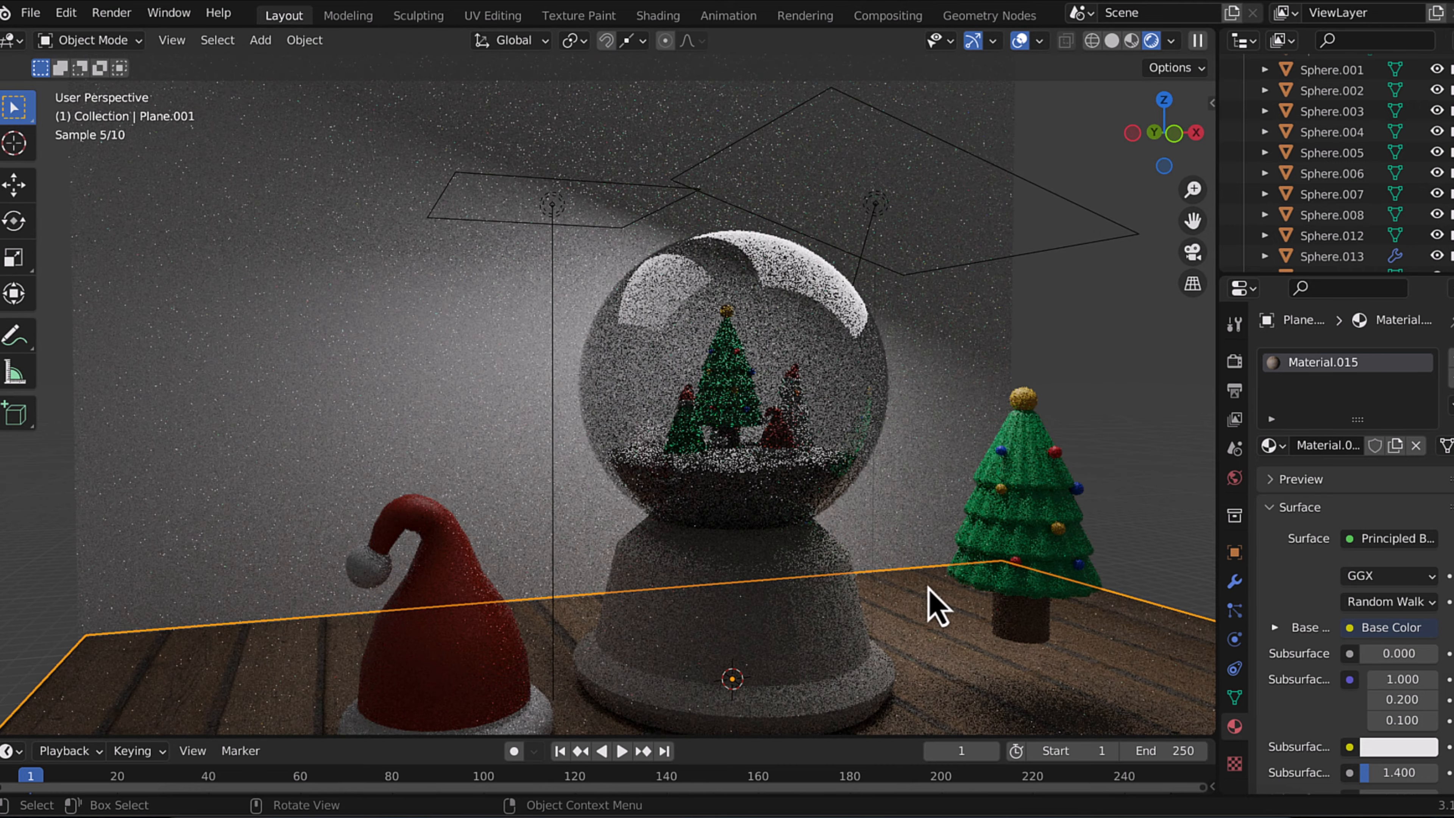
{"action": "key", "text": "shift+d"}
{"action": "key", "text": "z"}
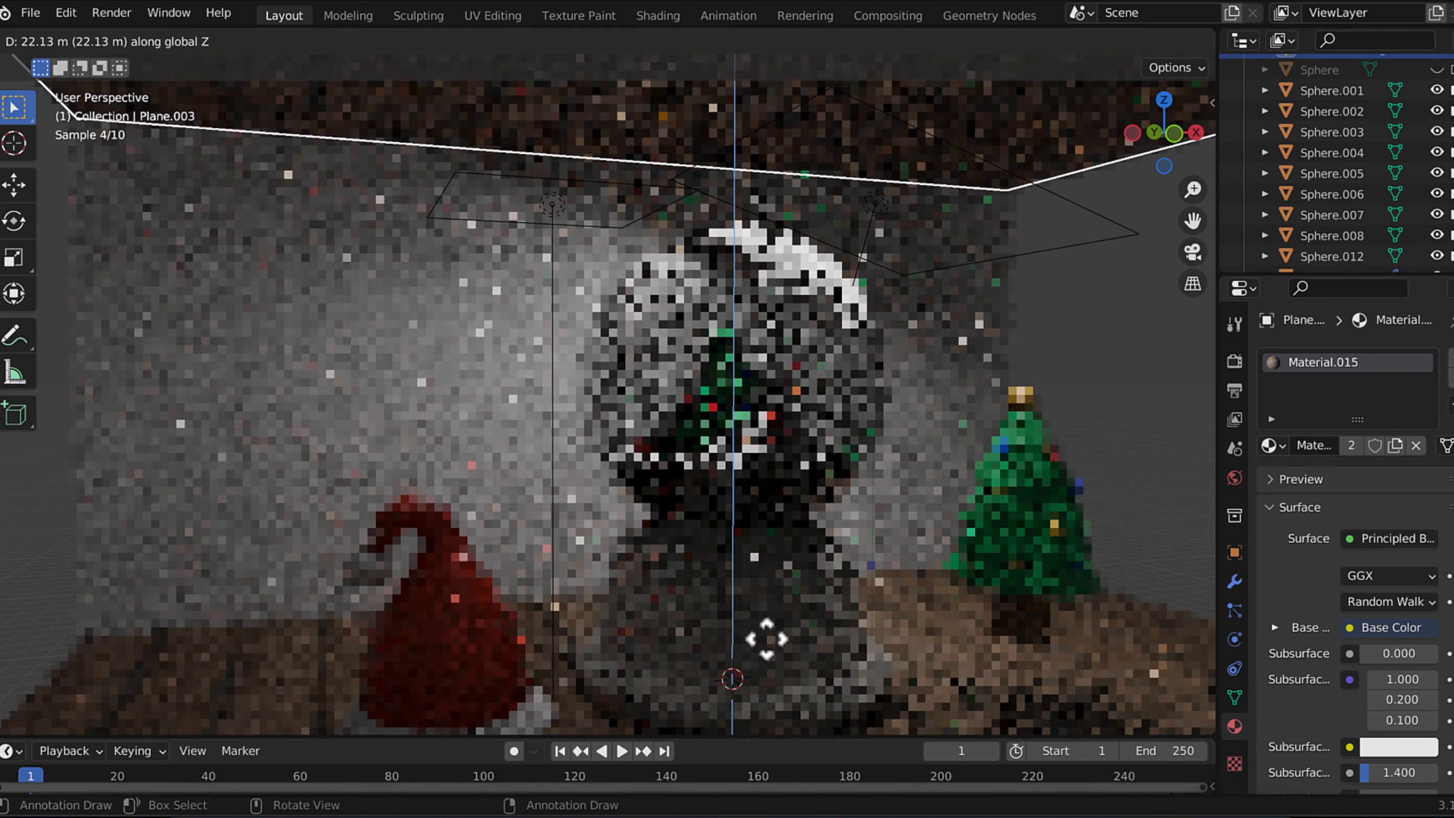
{"action": "left_click", "coordinate": [763, 632]}
{"action": "key", "text": "ctrl+s"}
Select the upright back wall plane.
{"action": "left_click", "coordinate": [1009, 355]}
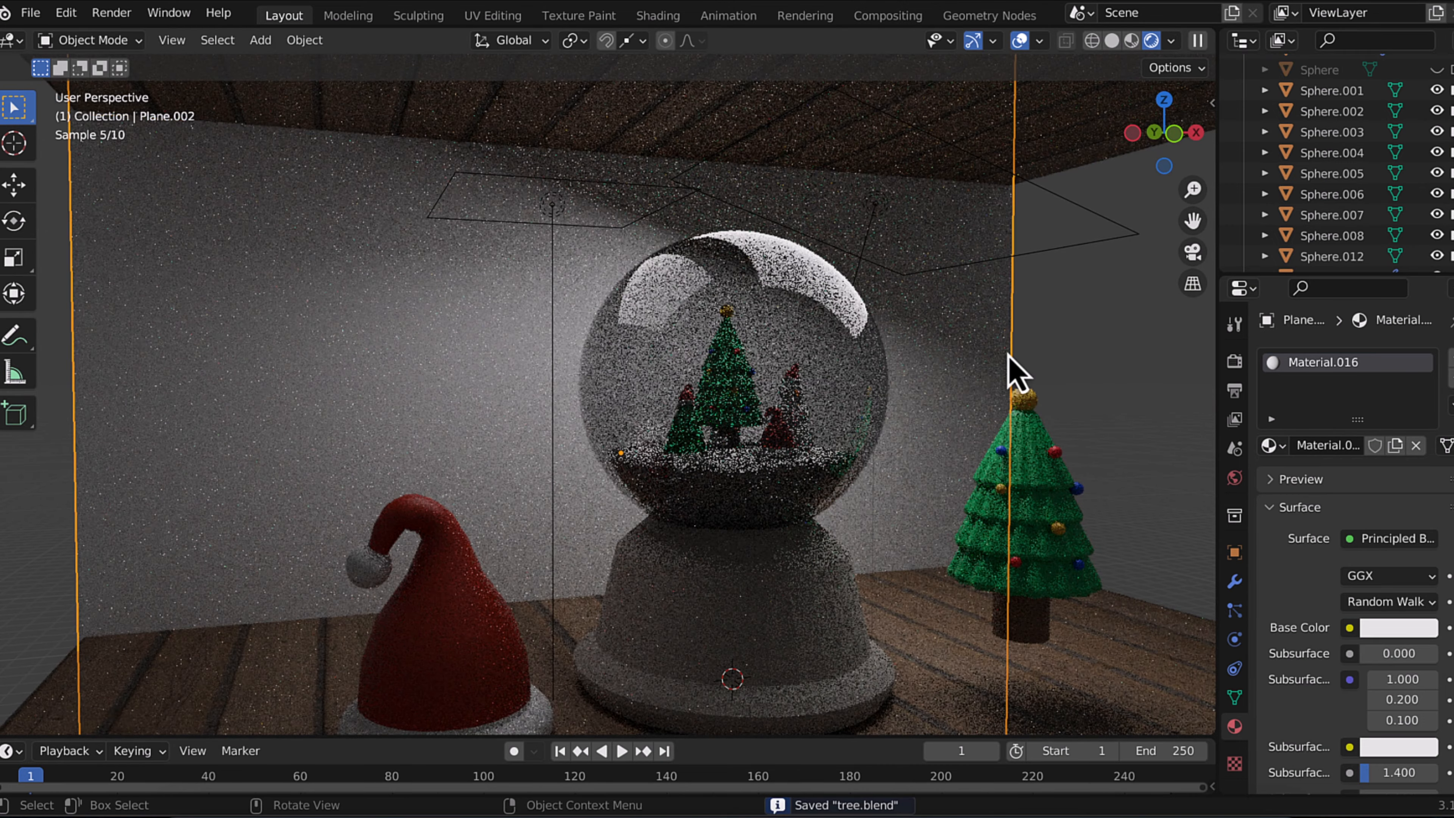